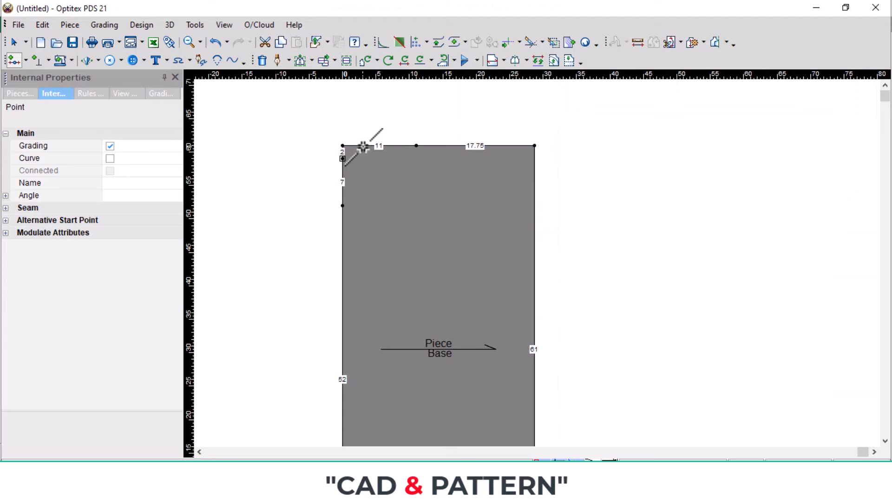
Add a grade point along the piece's upper edge, at an absolute distance of 28 from the centre-line corner
left_click(363, 146)
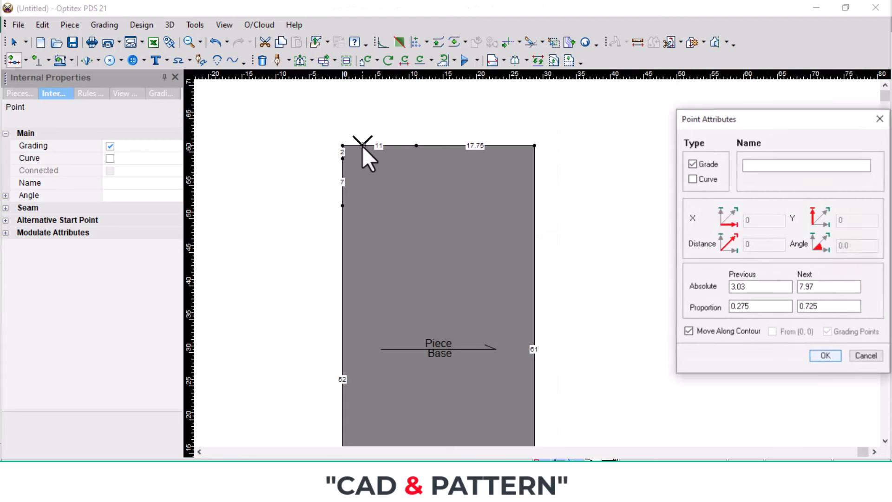
left_click(758, 287)
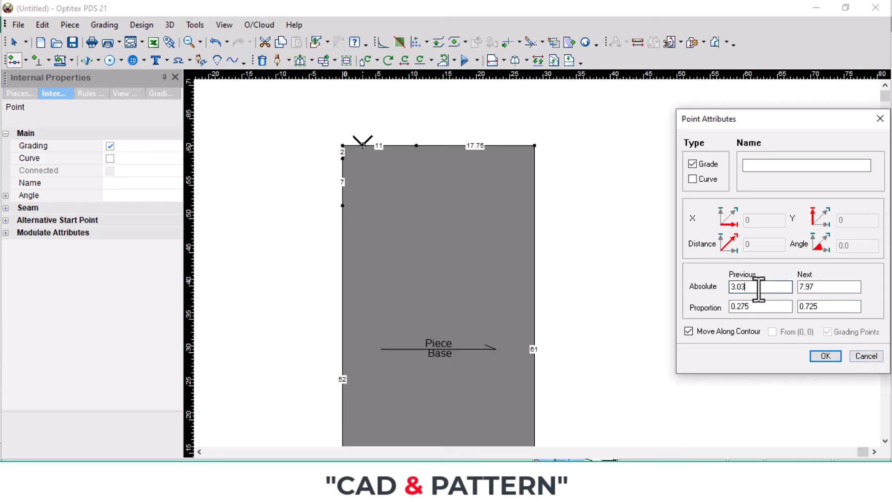
left_click_drag(758, 288, 682, 297)
type("28")
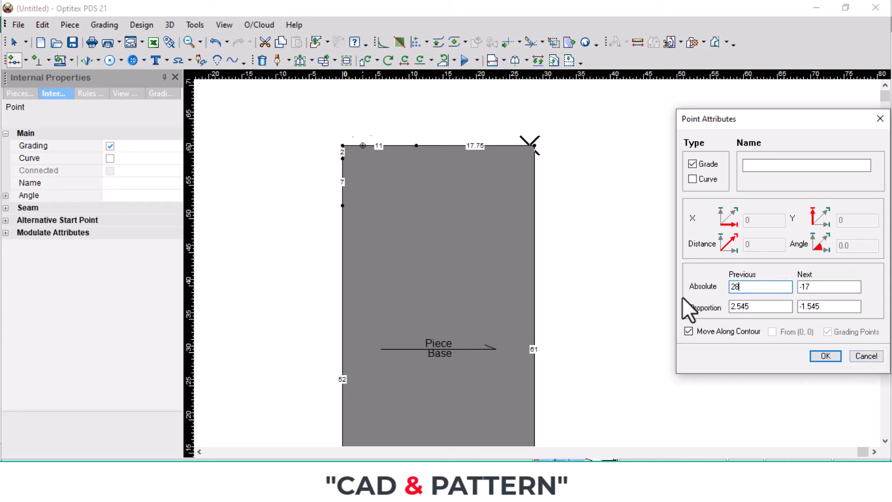
key("Return")
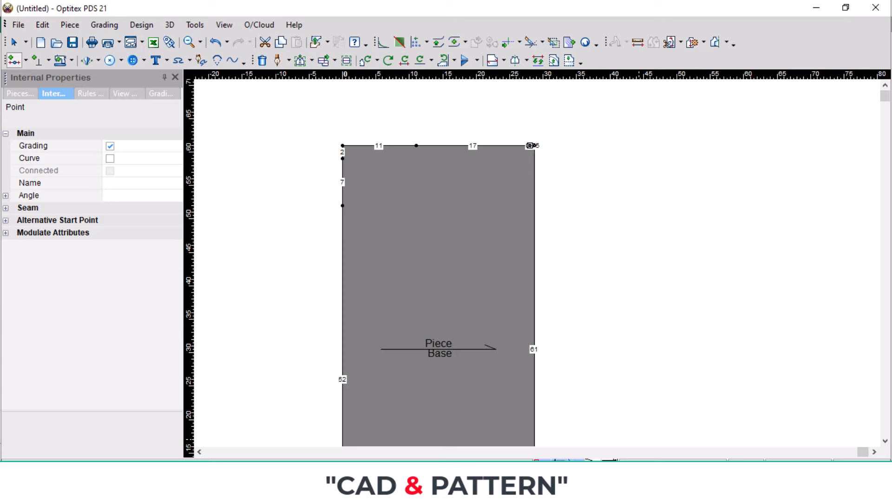
Switch to the Excel spec workbook and divide the 56 shoulder width by 10 in the Calculator
left_click(605, 491)
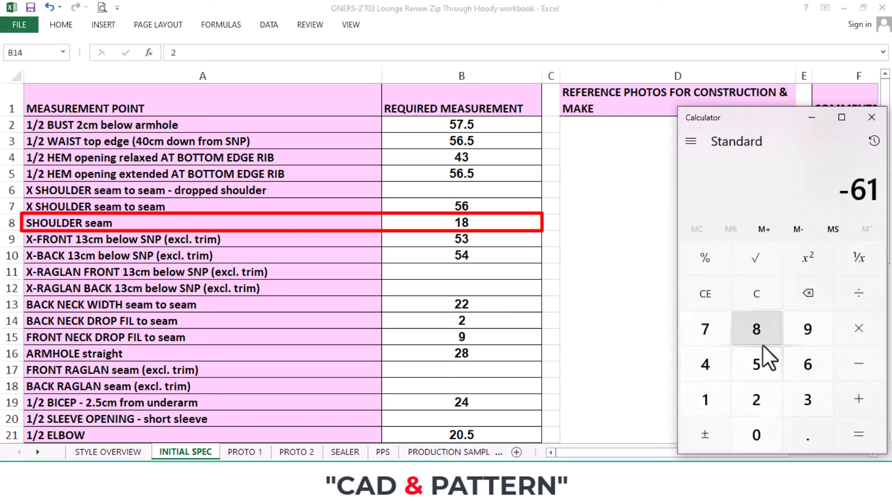
left_click(766, 363)
left_click(815, 360)
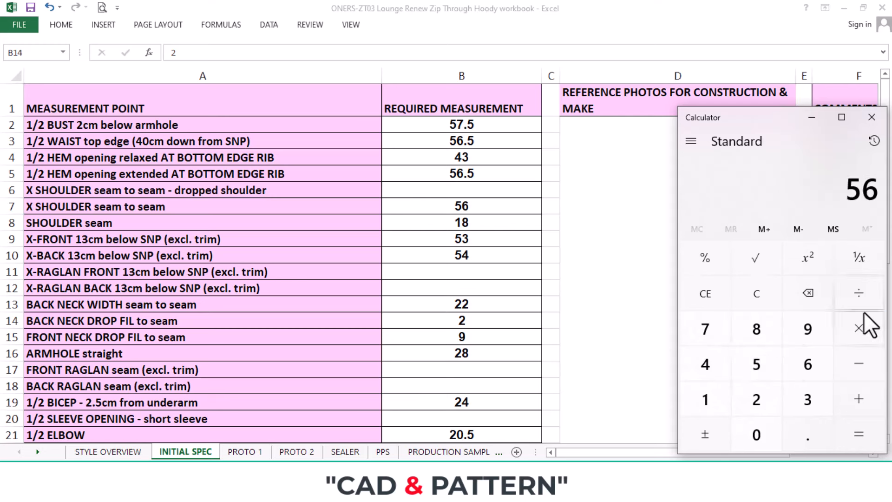
left_click(859, 292)
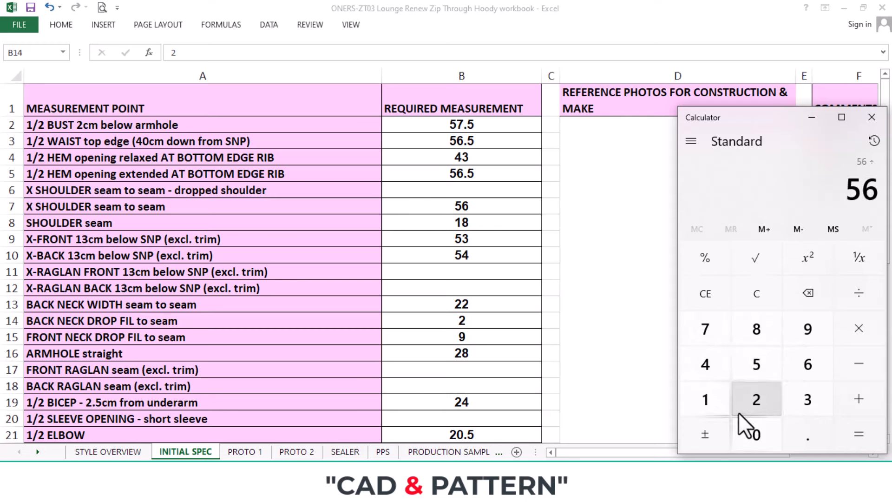
left_click(705, 399)
left_click(756, 432)
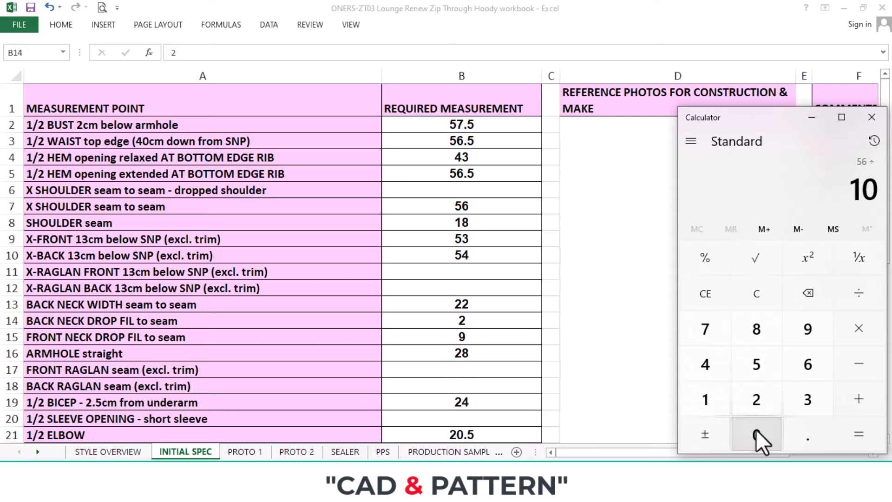
left_click(859, 434)
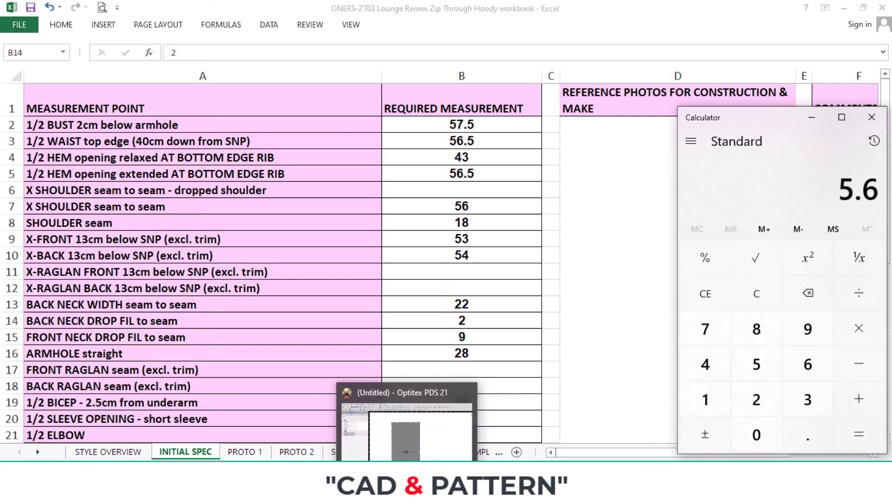
Switch back to Optitex PDS and use Multi Move to shift the two shoulder-end points by -5.6 in Y
left_click(408, 488)
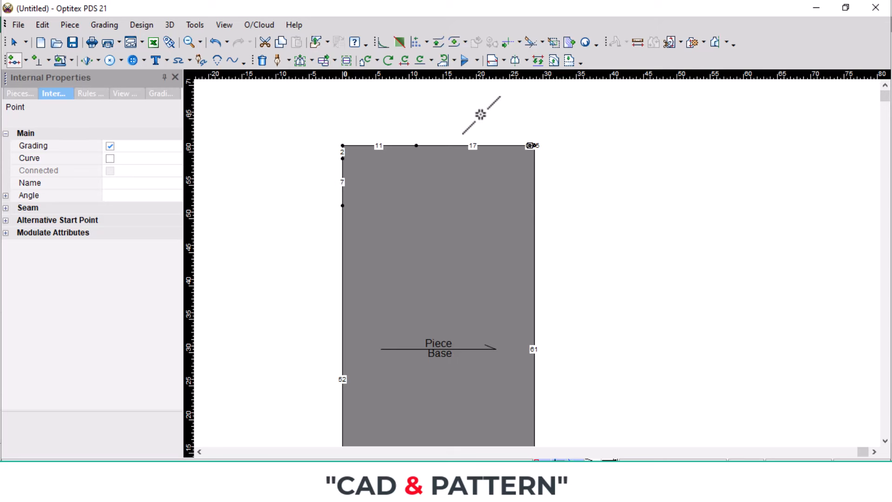
left_click(312, 59)
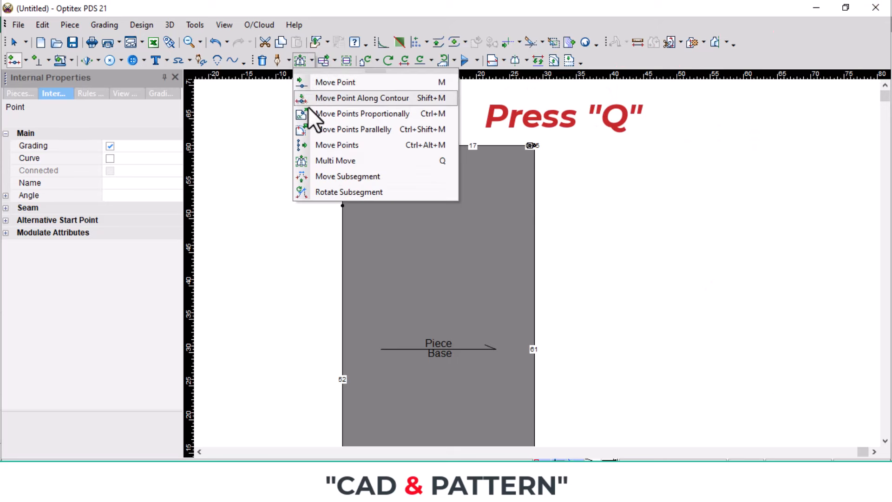
left_click(323, 162)
left_click(532, 145)
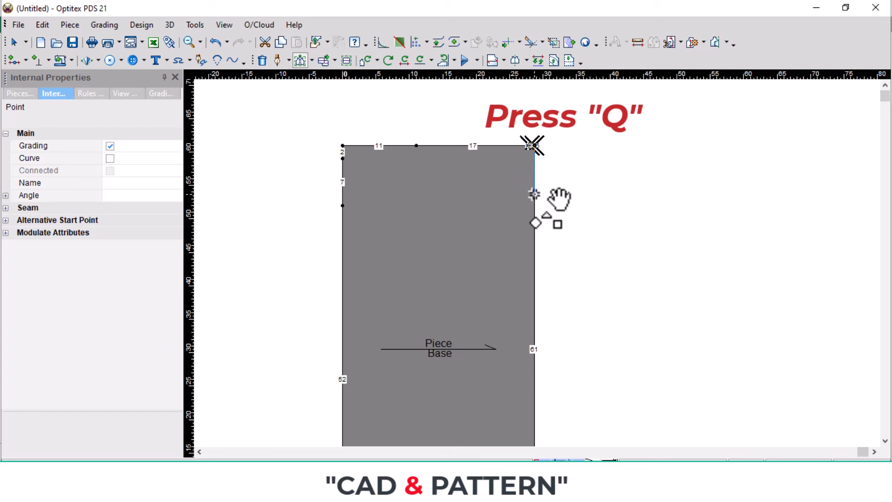
key("q")
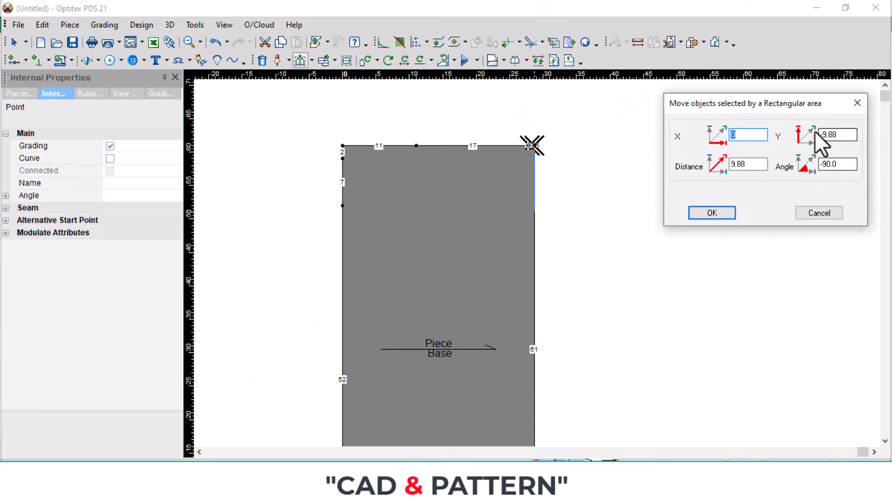
double_click(844, 135)
type("-")
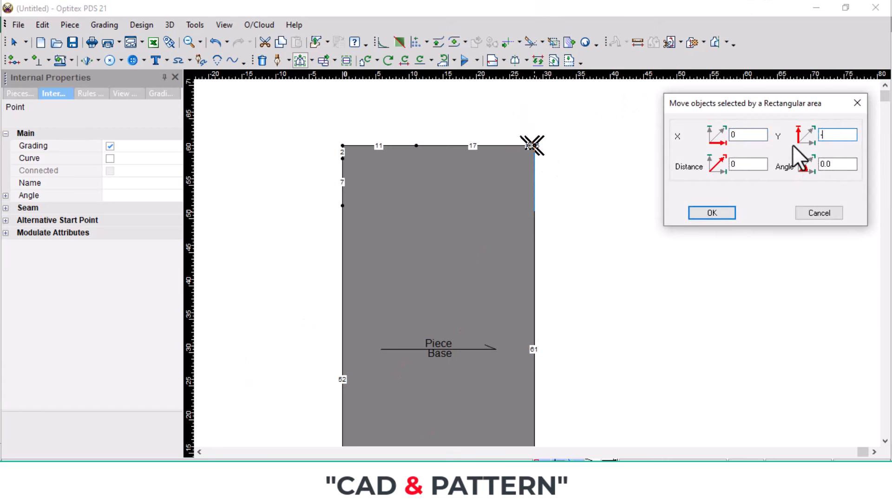
type("5.6")
key("Return")
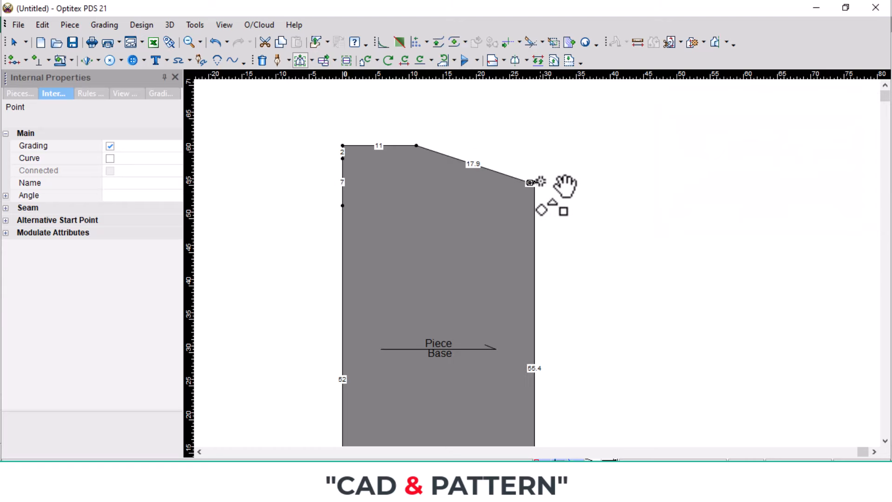
Delete the corner point at the top of the centre line, so the back neck runs from the 2-drop point
scroll(492, 177, "up", 3)
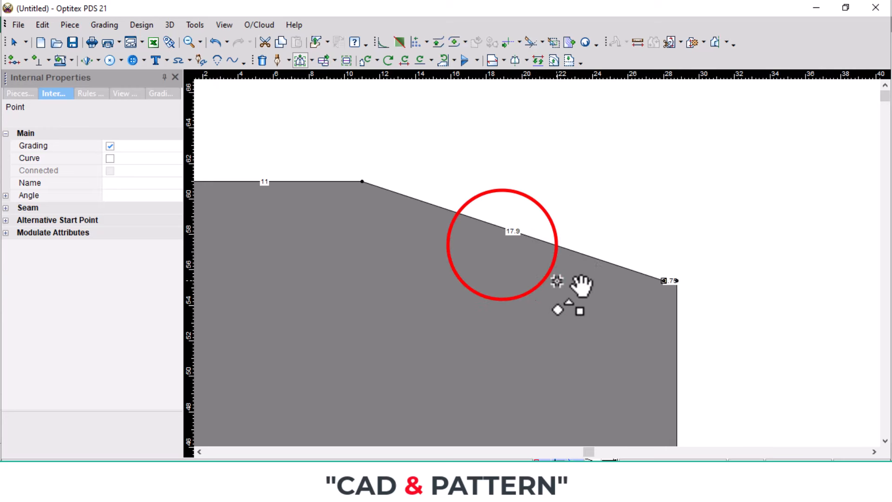
scroll(574, 275, "down", 2)
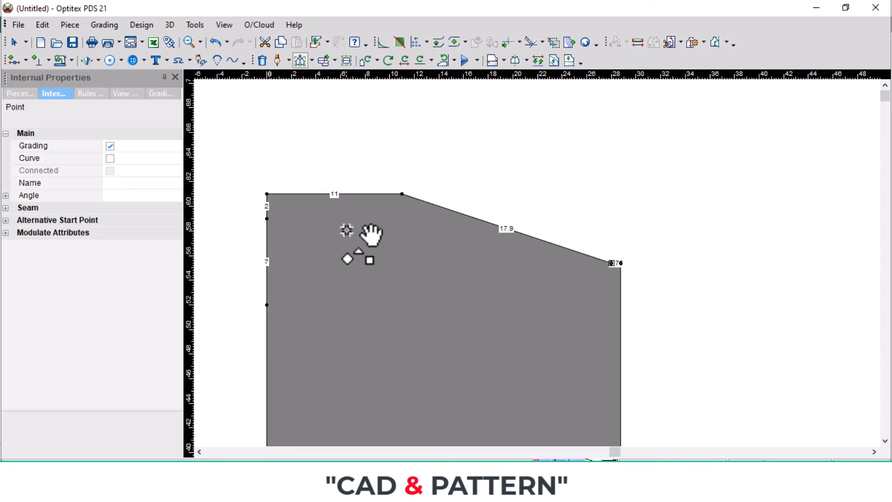
key("Delete")
left_click(267, 194)
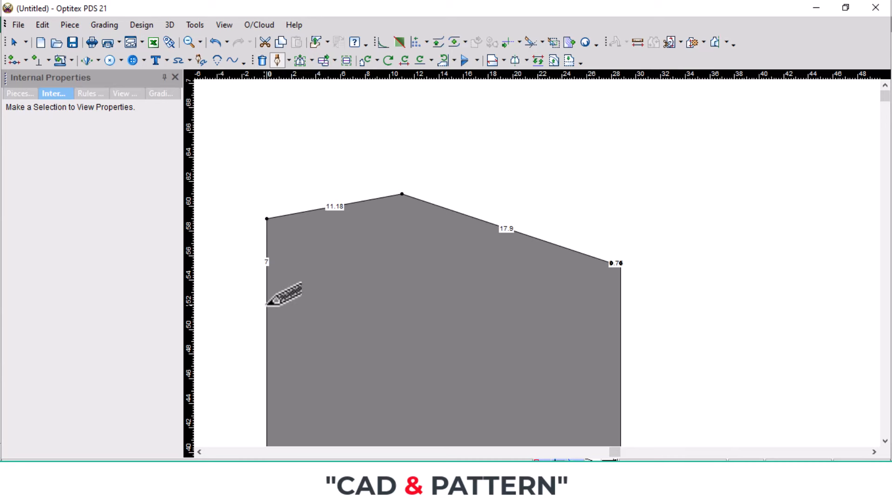
Draw a straight internal line from the front neck drop point on the centre line to the shoulder neck point
key("d")
left_click(417, 331)
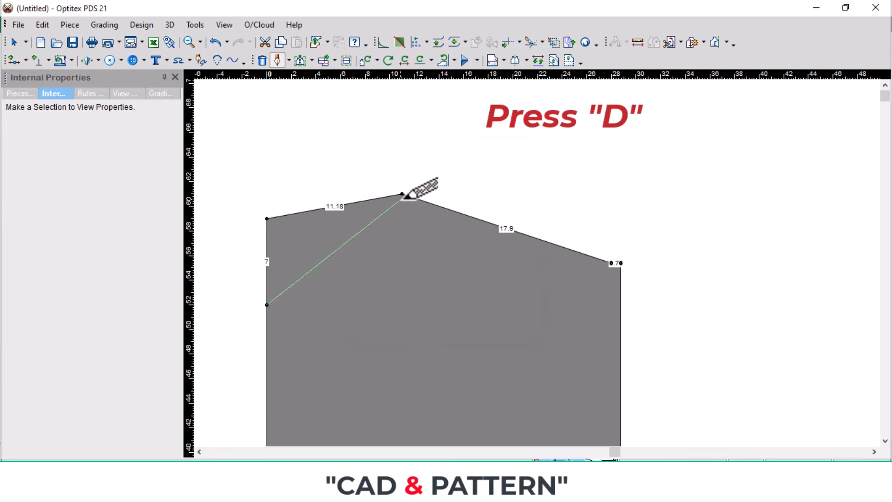
left_click(402, 193)
left_click(226, 339)
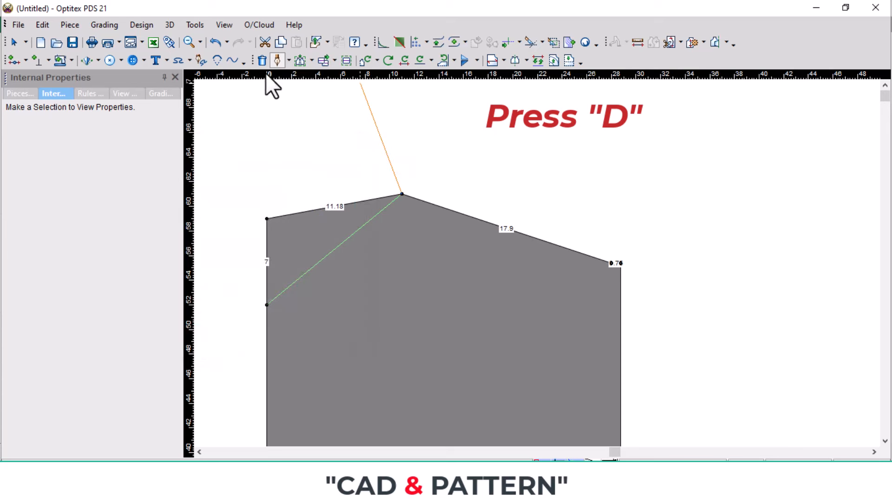
right_click(488, 155)
left_click(515, 165)
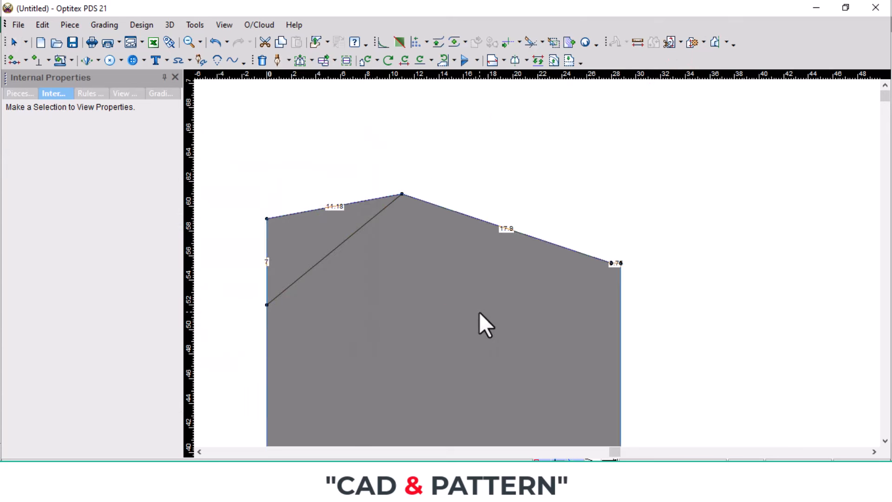
Check the ARMHOLE straight value in the Excel spec workbook and add a grade point 28 down the piece's side edge in Optitex PDS
scroll(542, 269, "down", 2)
scroll(586, 240, "up", 2)
scroll(538, 352, "down", 1)
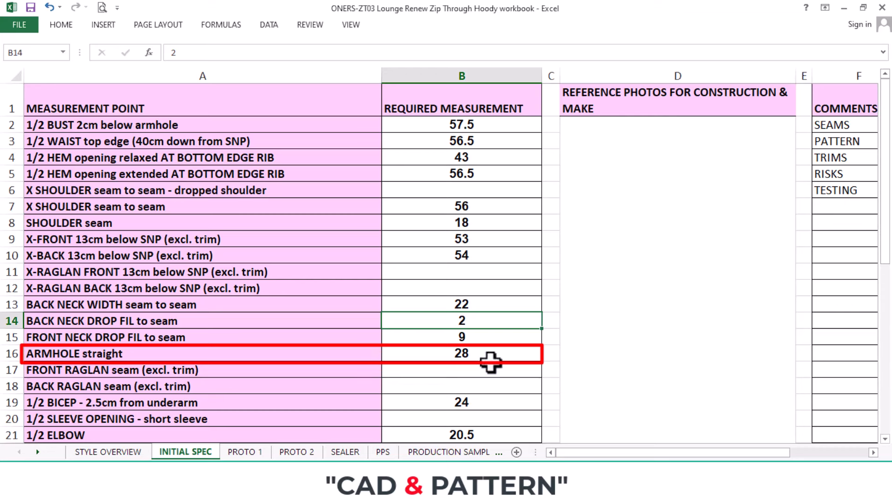
left_click(515, 354)
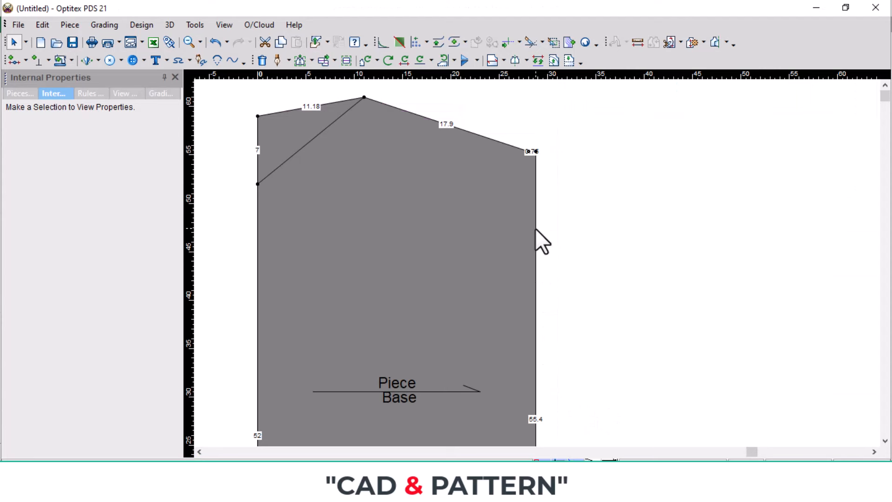
key("o")
left_click(535, 199)
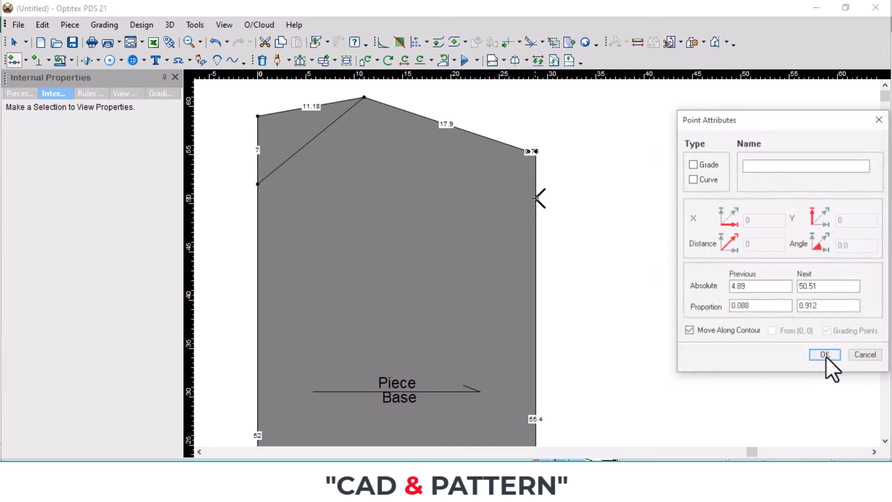
left_click(693, 164)
left_click_drag(761, 292, 685, 295)
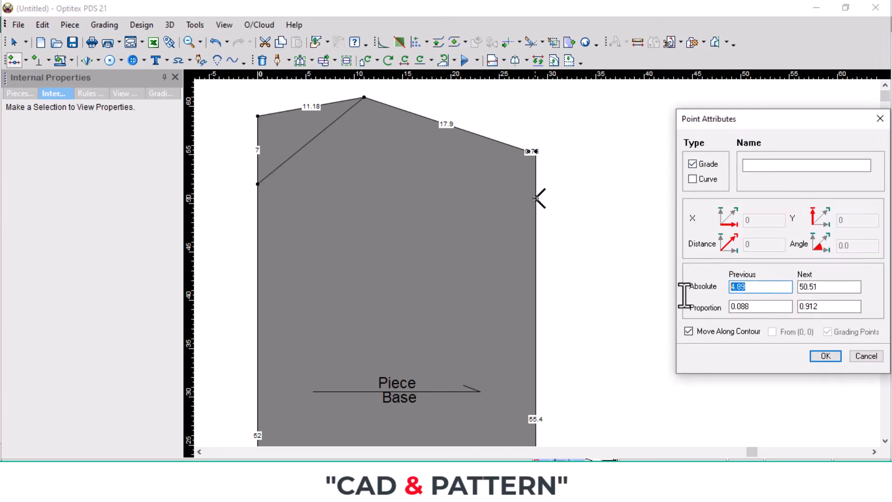
type("28")
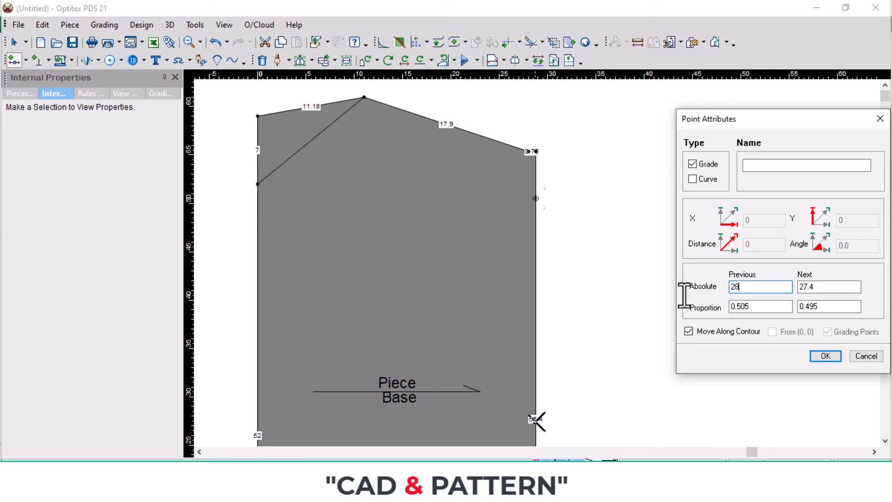
key("Return")
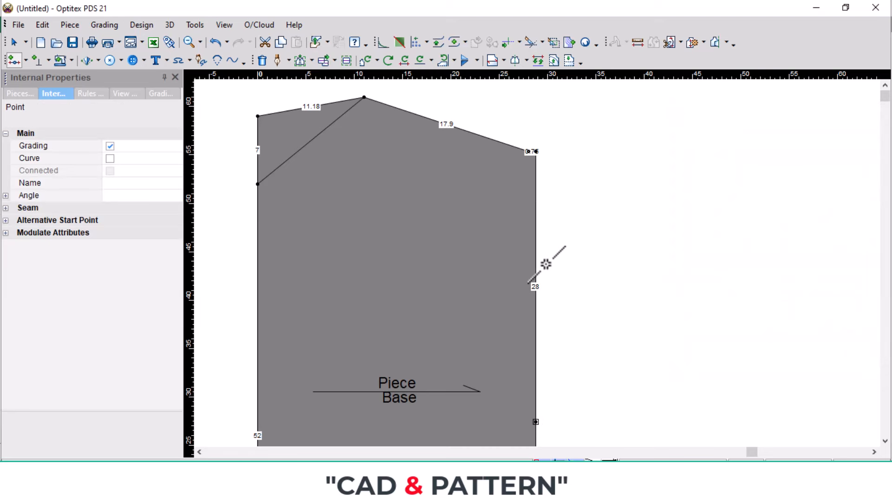
Delete the extra outer corner point beside the shoulder end point
key("Delete")
left_click(537, 151)
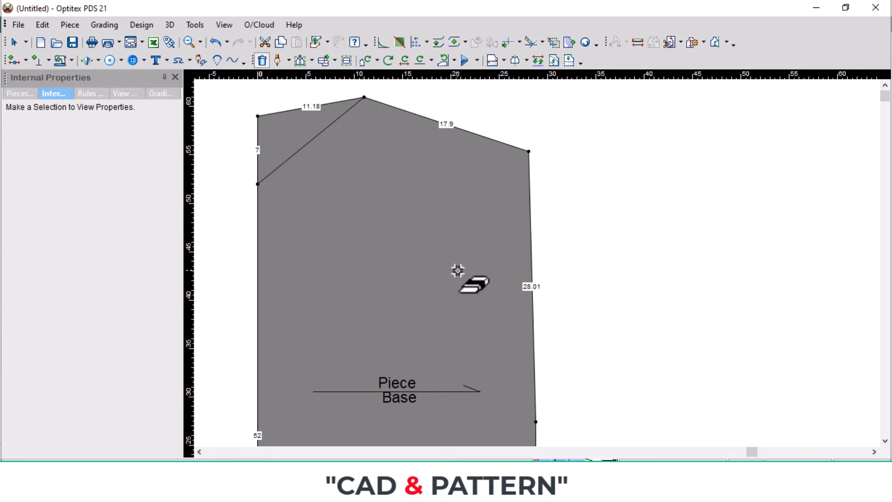
scroll(400, 299, "down", 1)
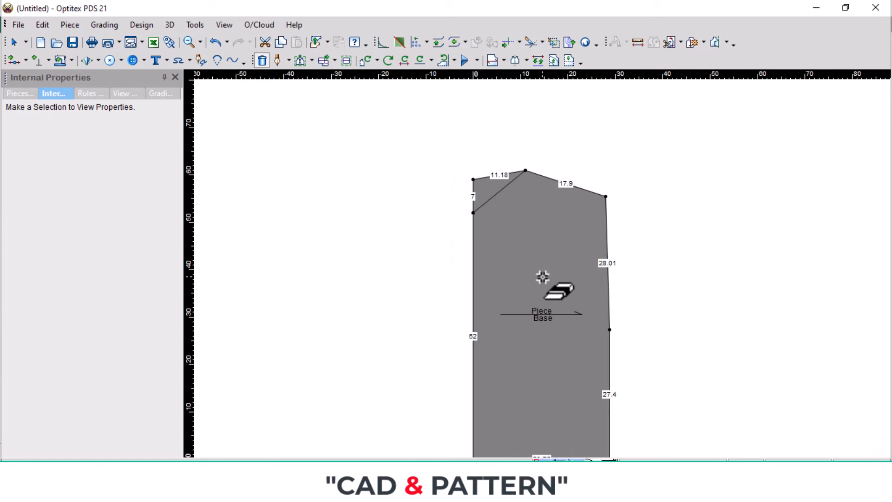
Mirror the half piece across its centre line
key("h")
scroll(538, 354, "down", 1)
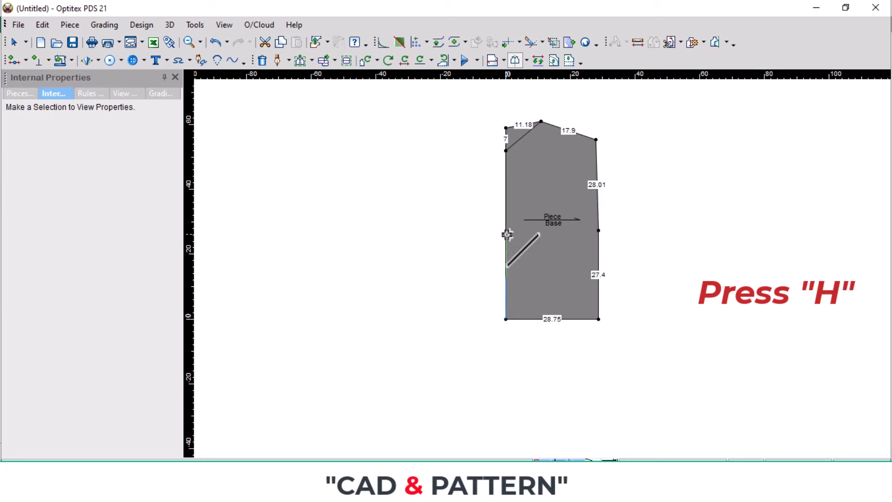
left_click(507, 135)
scroll(539, 134, "up", 1)
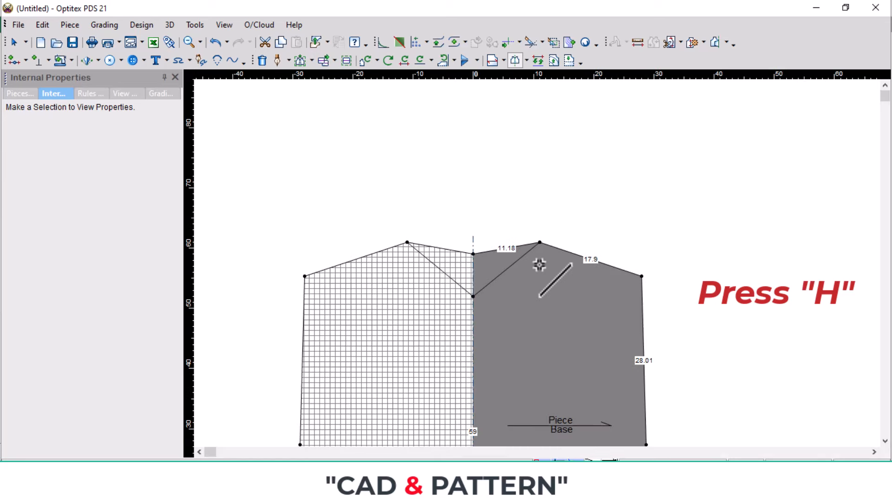
scroll(538, 265, "up", 1)
scroll(534, 265, "down", 1)
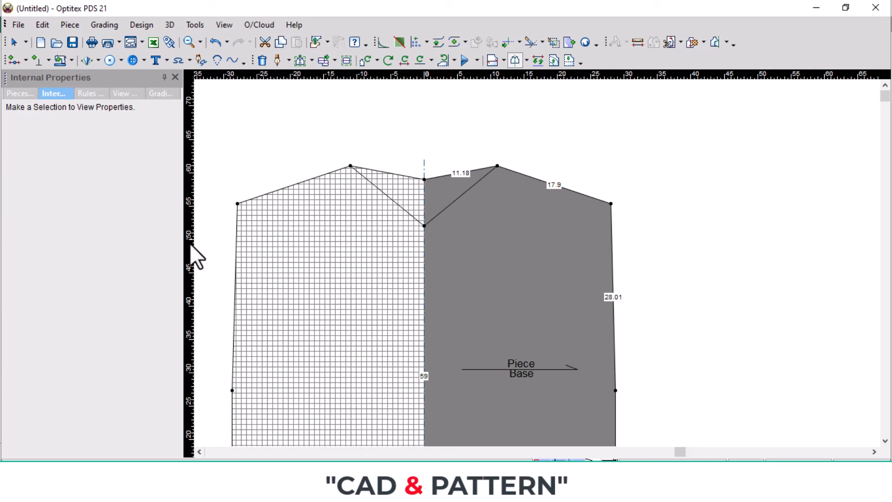
Halve the X-FRONT value of 53 from the Excel spec workbook in Calculator and set a vertical guide line 26.5 from the centre line in Optitex PDS
left_click_drag(190, 245, 424, 249)
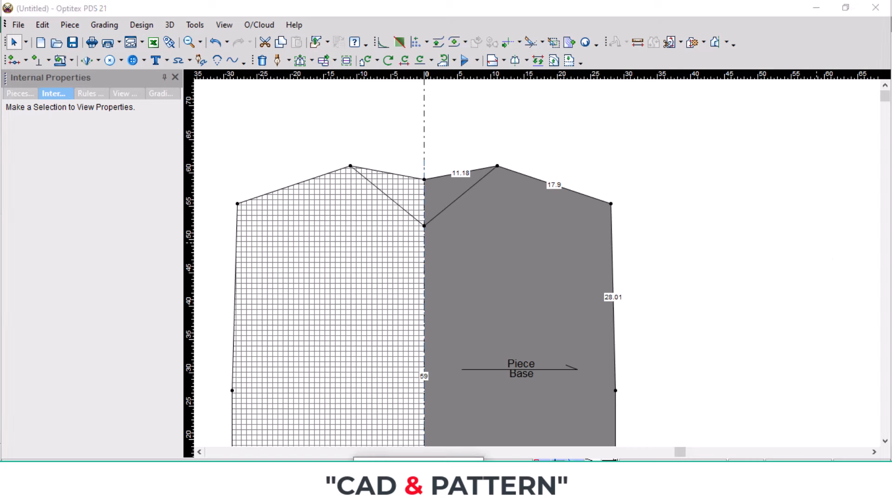
left_click_drag(397, 459, 733, 157)
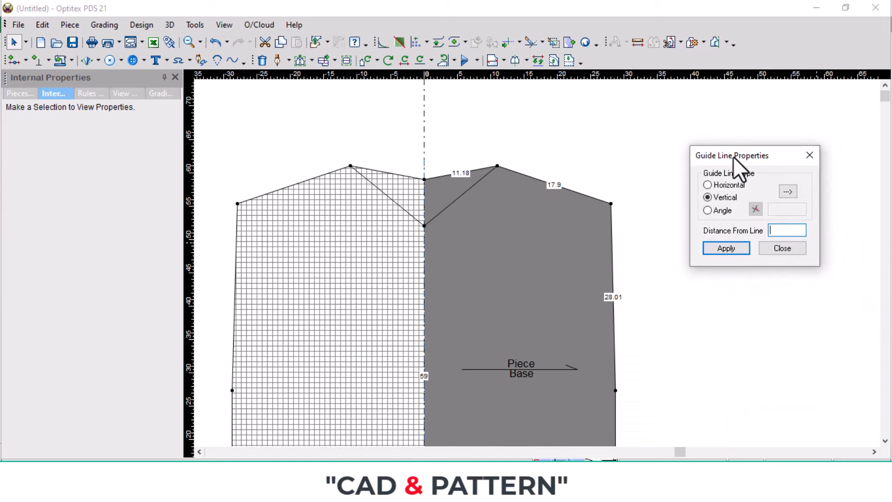
left_click(607, 486)
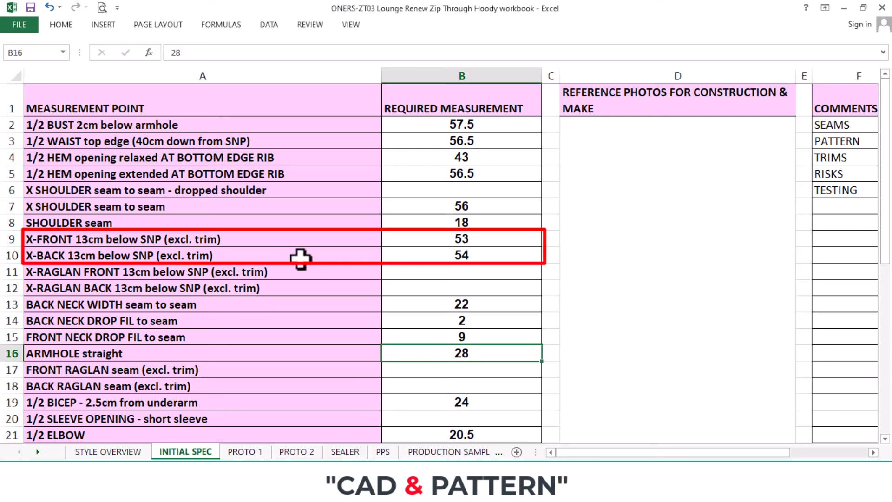
left_click(480, 239)
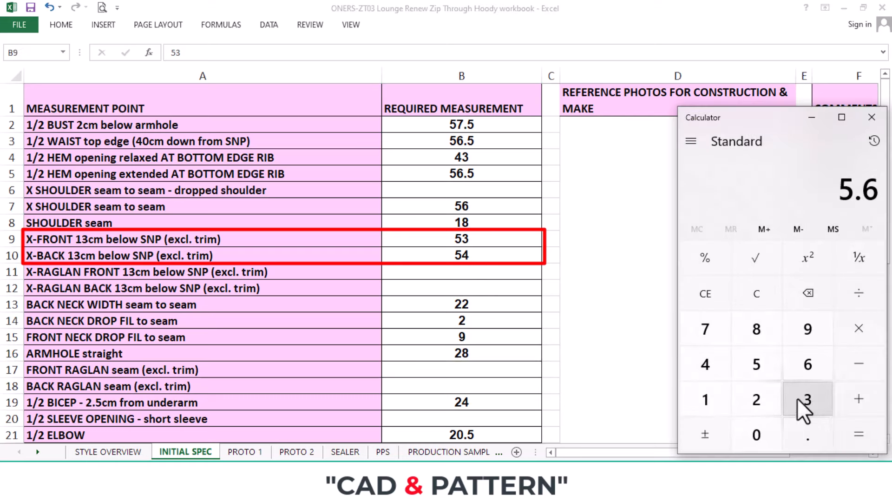
left_click(748, 364)
left_click(804, 395)
left_click(857, 293)
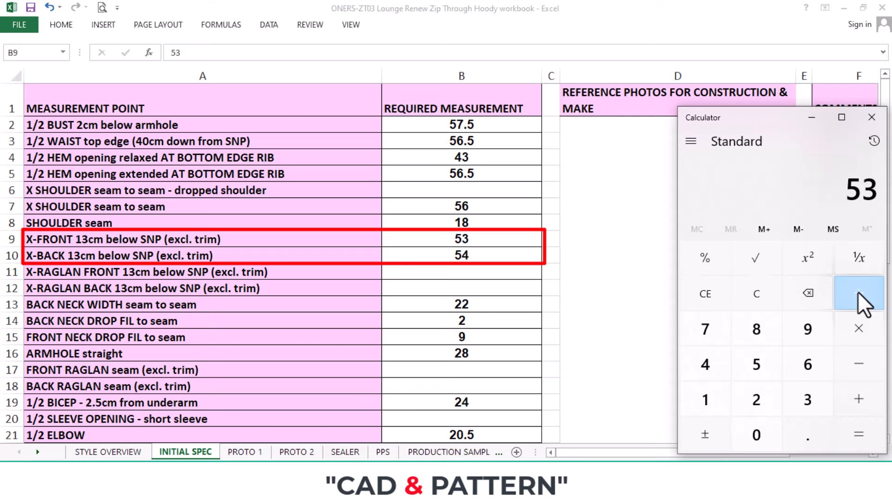
left_click(754, 409)
left_click(853, 433)
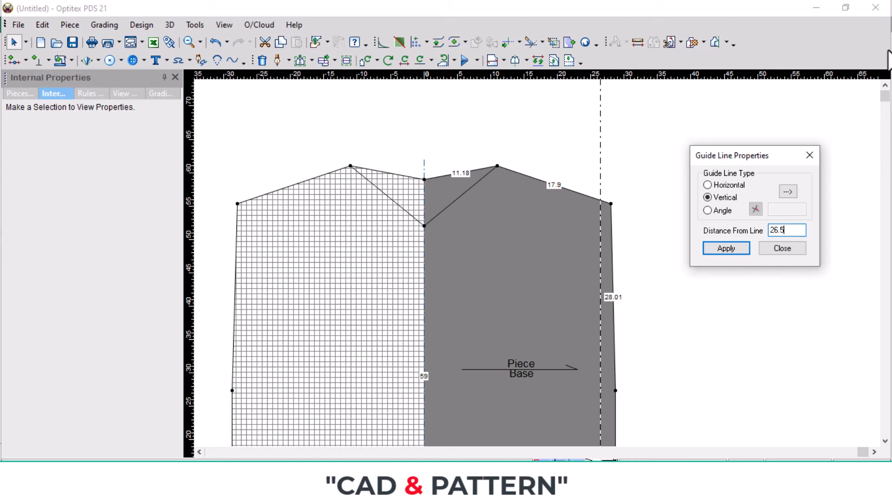
left_click(810, 155)
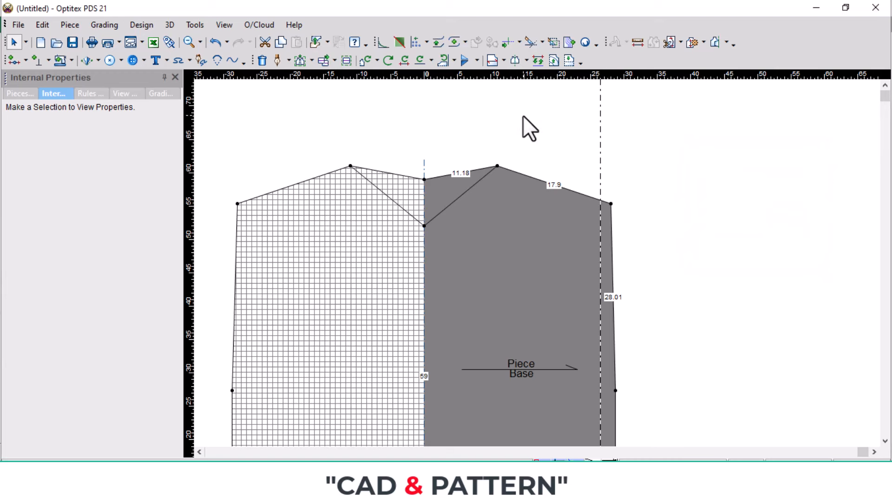
Add a horizontal guide line through the shoulder neck point and offset it by -13
left_click_drag(517, 76, 499, 166)
key("ctrl+g")
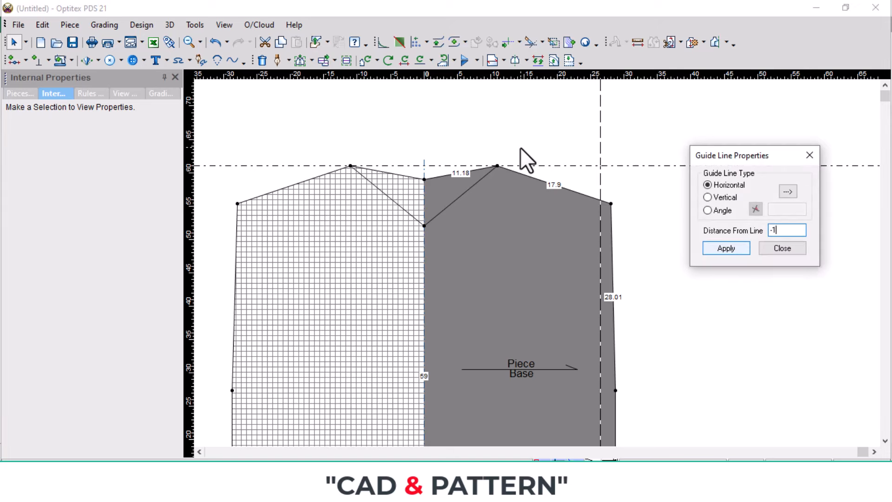
type("-13")
key("Return")
left_click(810, 155)
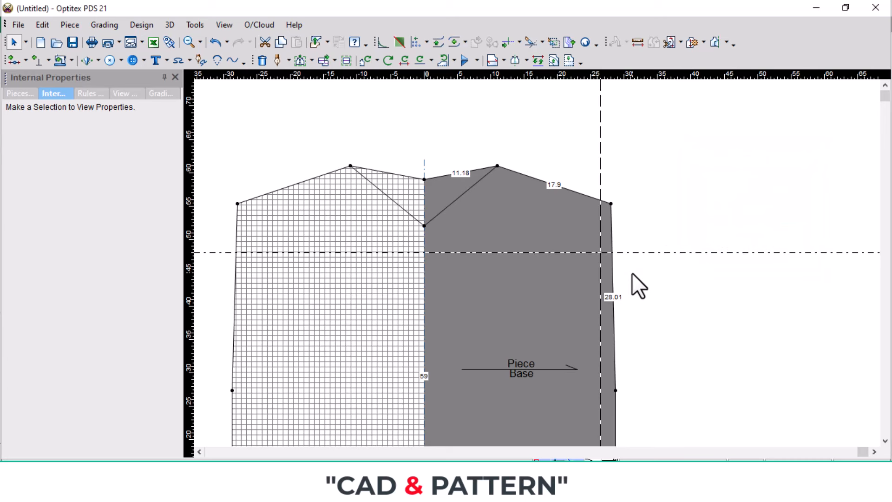
Move a point on the armhole edge to the intersection of the two guide lines and make it a grading curve point
key("m")
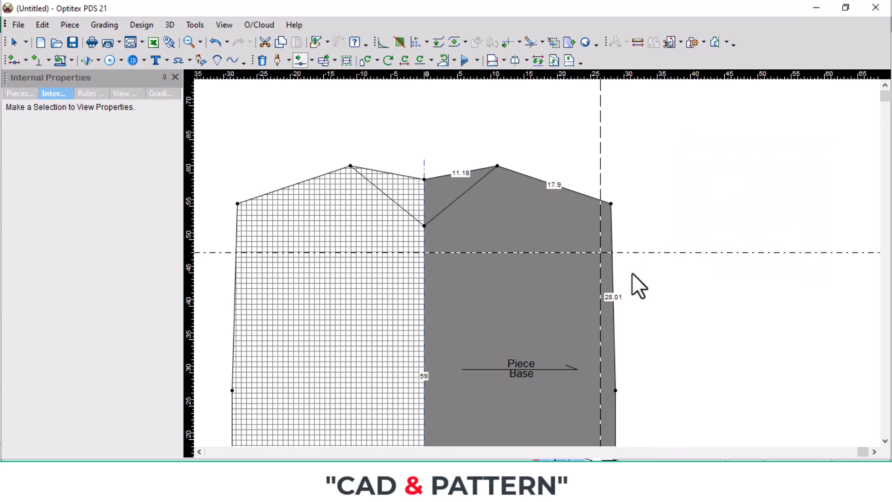
left_click_drag(610, 240, 600, 255)
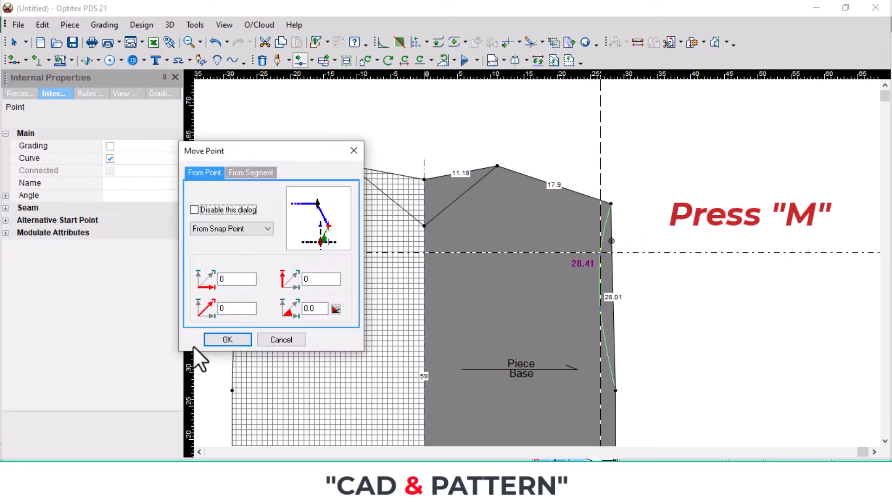
left_click(213, 339)
left_click(110, 146)
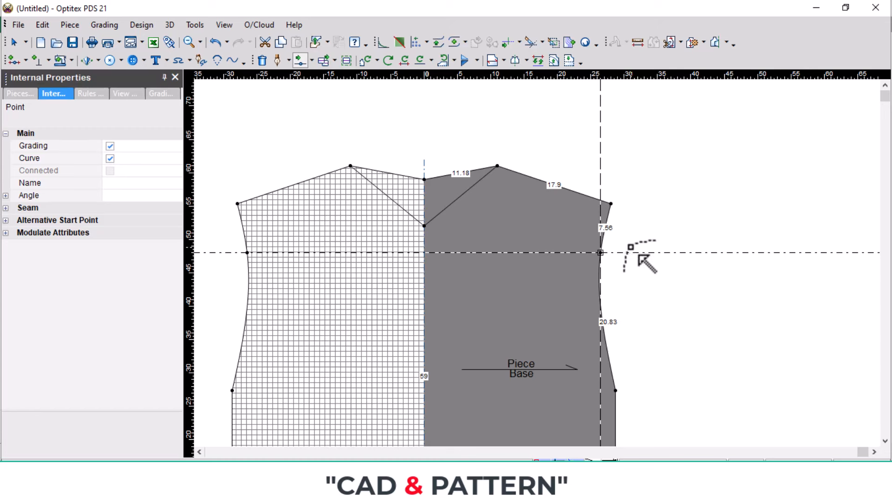
right_click(647, 198)
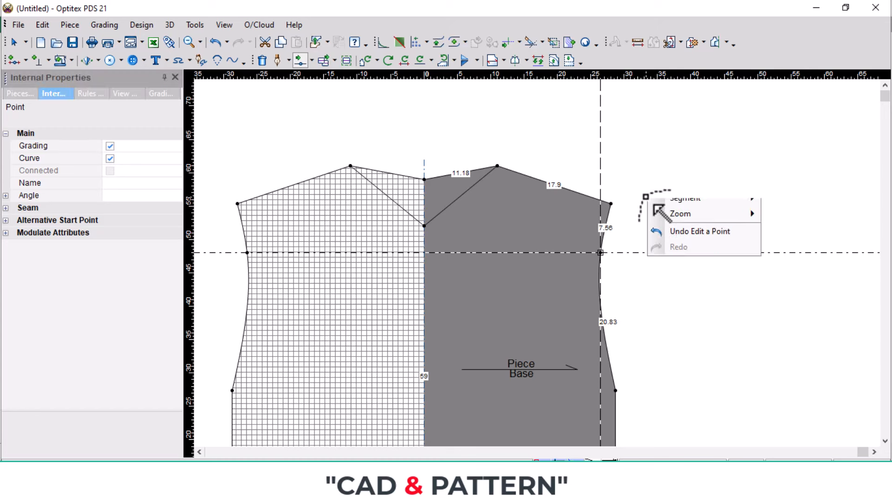
left_click(684, 203)
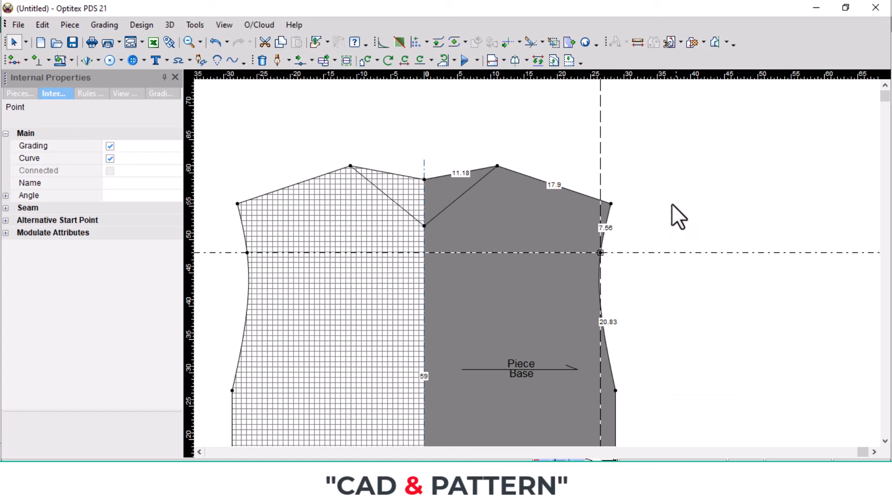
Offset the vertical guide line outward by 0.5 for the X-BACK width
double_click(599, 176)
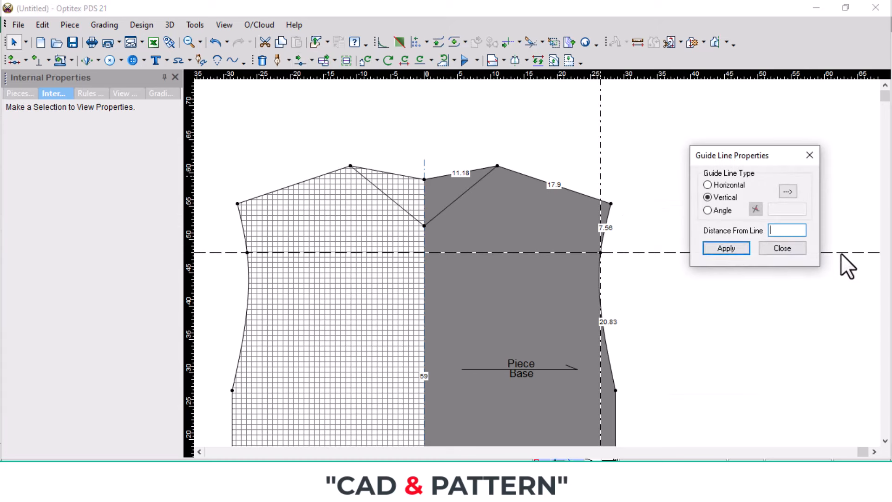
type(".5")
left_click(810, 155)
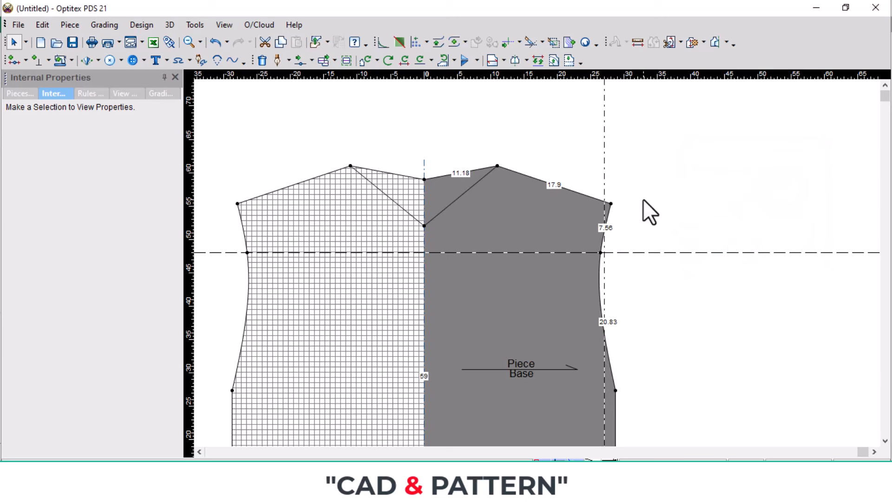
Draft the back armhole as an internal curve from the shoulder end point through the guide line intersection to the underarm point
key("d")
left_click(611, 203)
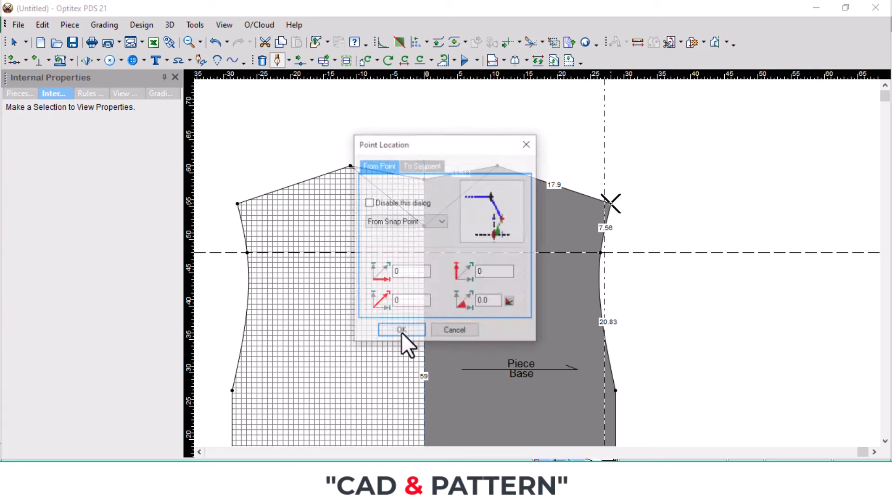
left_click(399, 329)
scroll(557, 248, "up", 4)
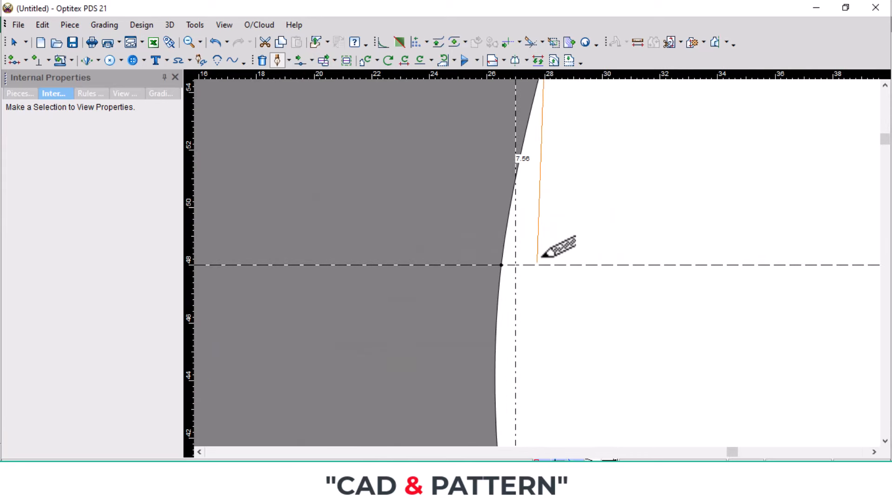
scroll(538, 253, "up", 2)
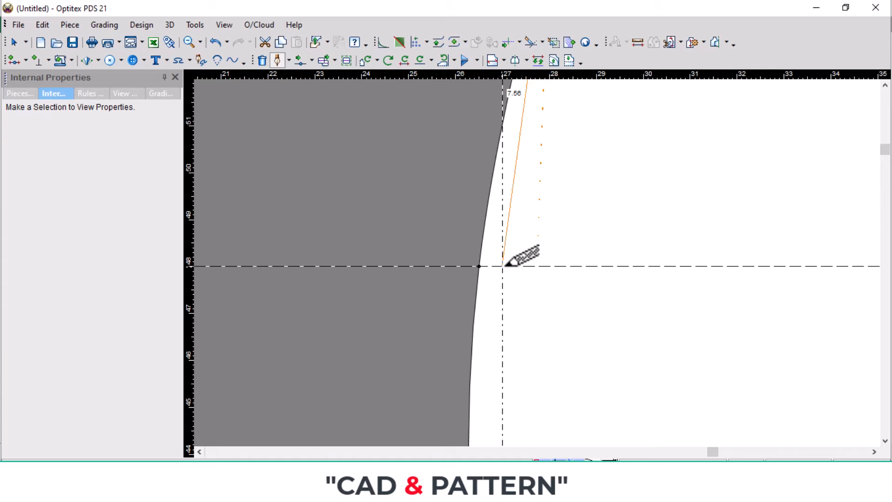
left_click(503, 265)
key("Return")
scroll(554, 335, "down", 3)
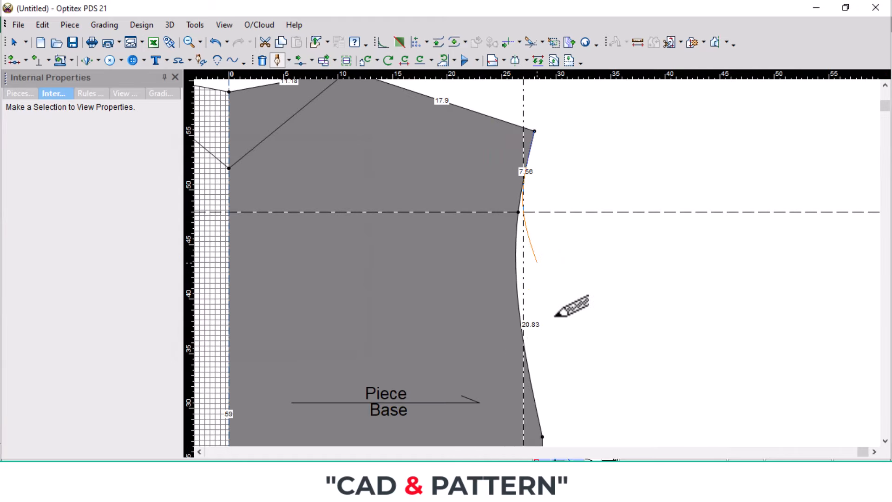
scroll(550, 372, "up", 2)
left_click(532, 289)
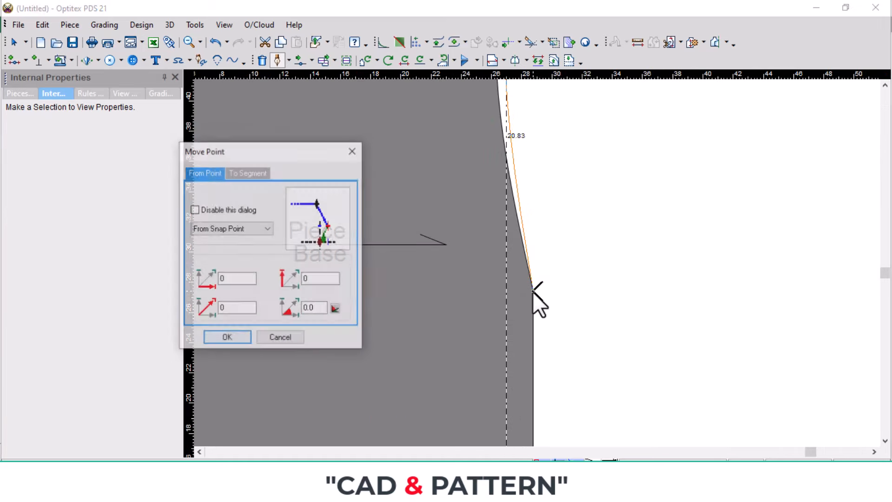
key("Return")
right_click(633, 267)
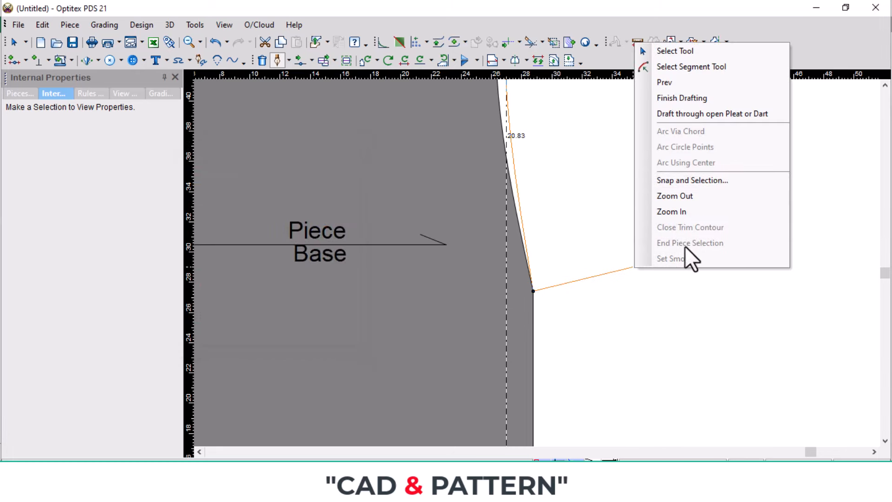
left_click(710, 52)
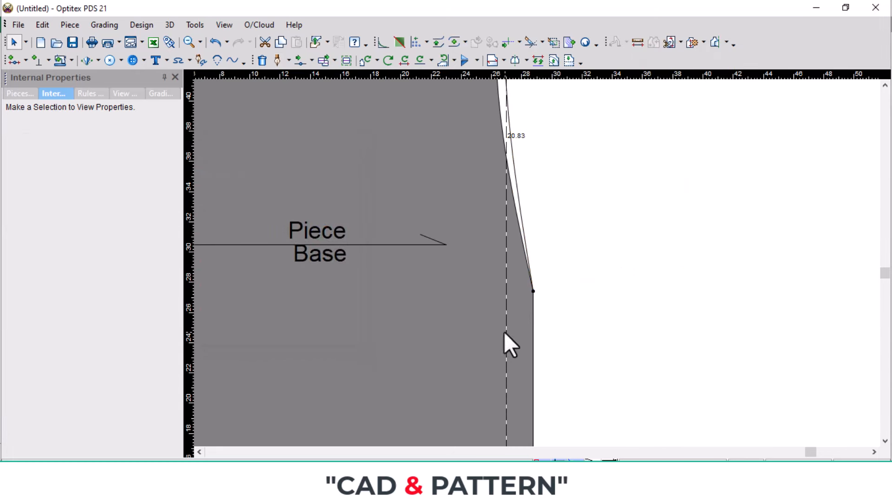
Remove the vertical guide line from the armhole area
left_click_drag(504, 333, 595, 322)
scroll(541, 269, "down", 5)
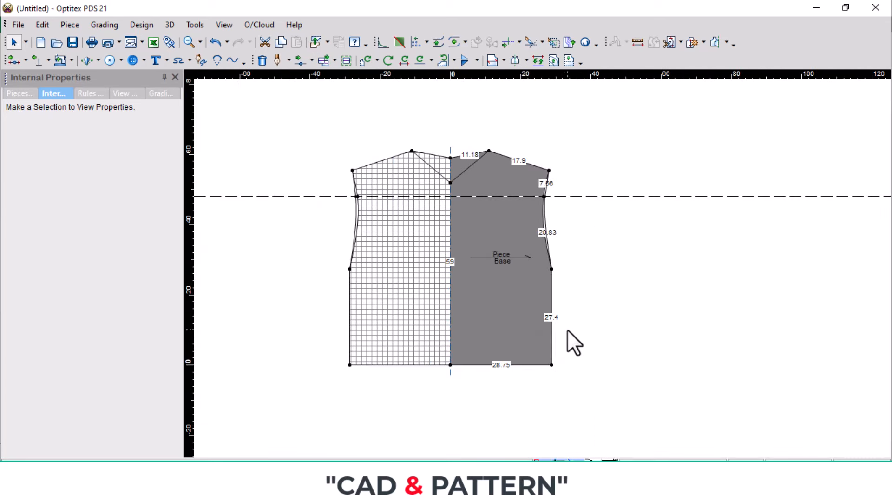
scroll(534, 321, "up", 2)
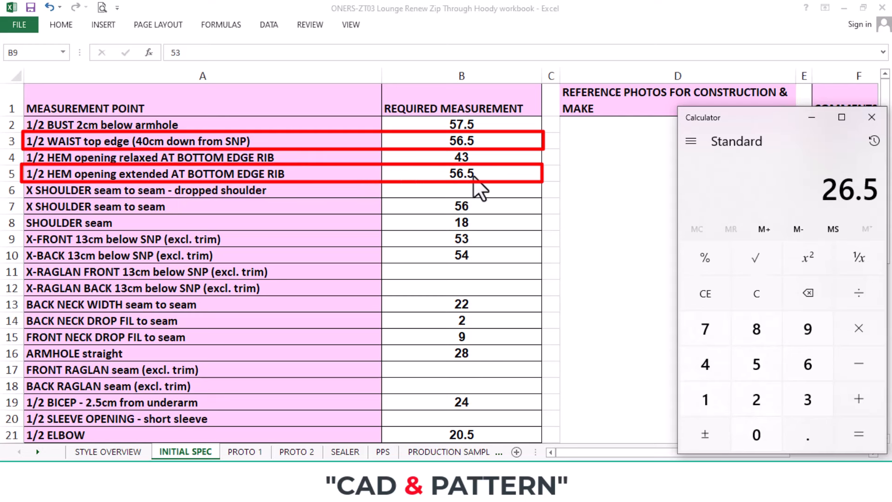
Look up the 1/2 WAIST and extended 1/2 HEM value in the Excel spec workbook and divide 56.5 by 2 in Calculator
left_click(758, 367)
left_click(806, 367)
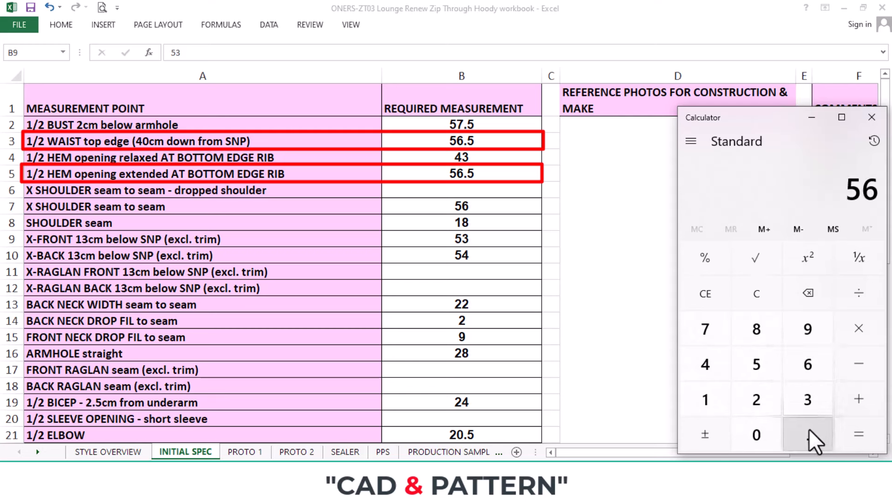
left_click(808, 431)
left_click(767, 355)
left_click(858, 292)
left_click(757, 399)
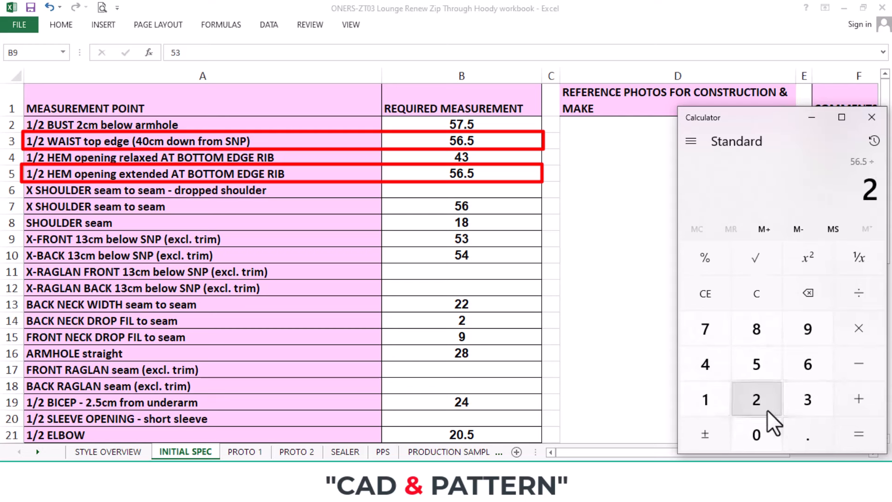
left_click(858, 434)
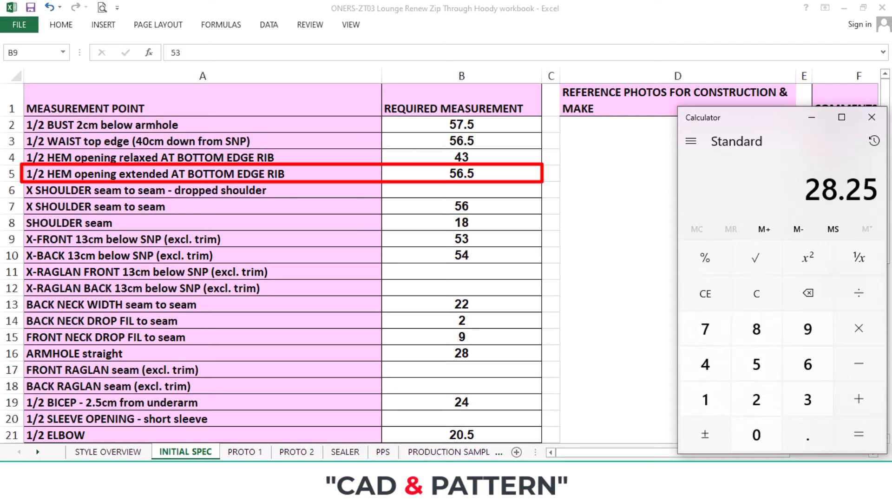
Back in Optitex PDS, place a vertical guide line 28.25 from the centre line
left_click(445, 436)
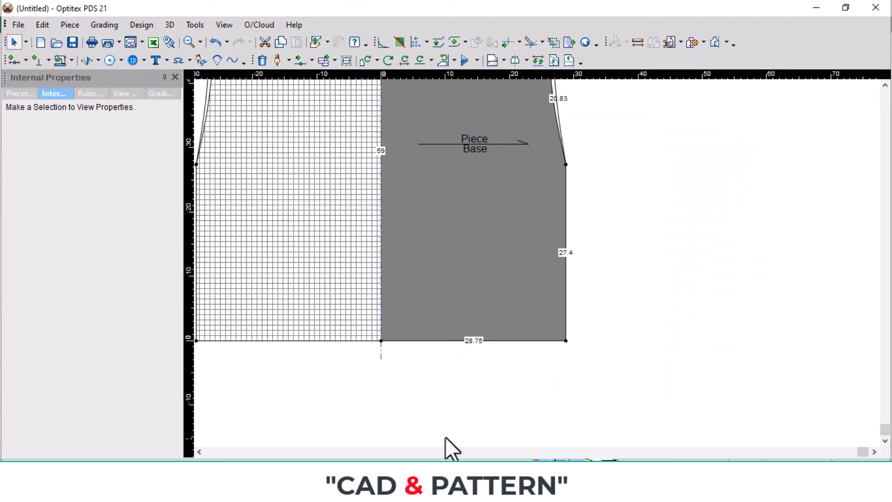
scroll(569, 262, "down", 3)
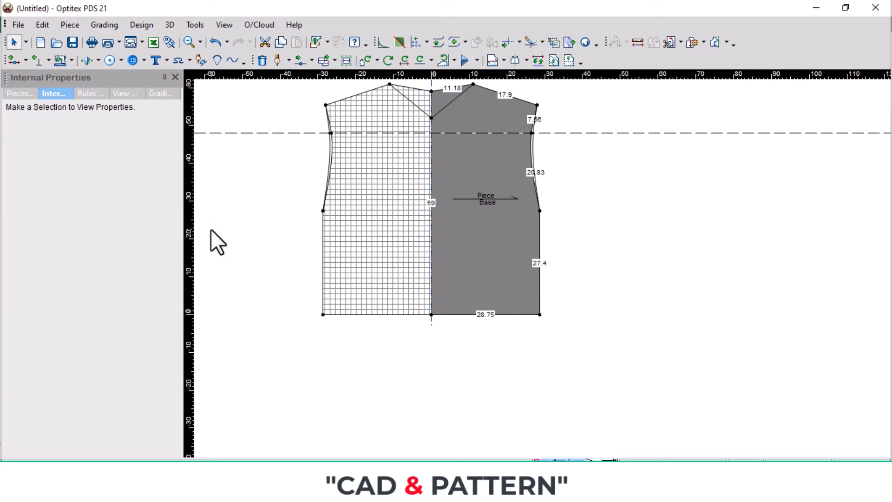
left_click_drag(188, 266, 432, 216)
double_click(431, 215)
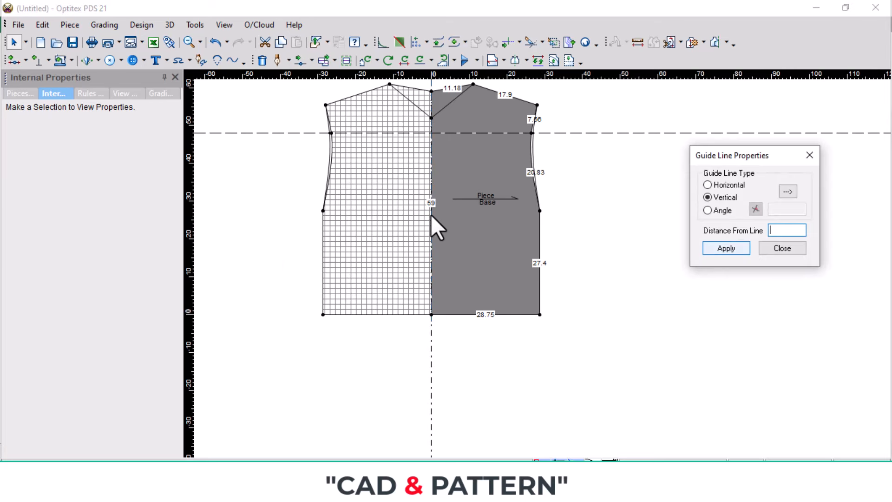
type("28.25")
key("Return")
left_click(809, 155)
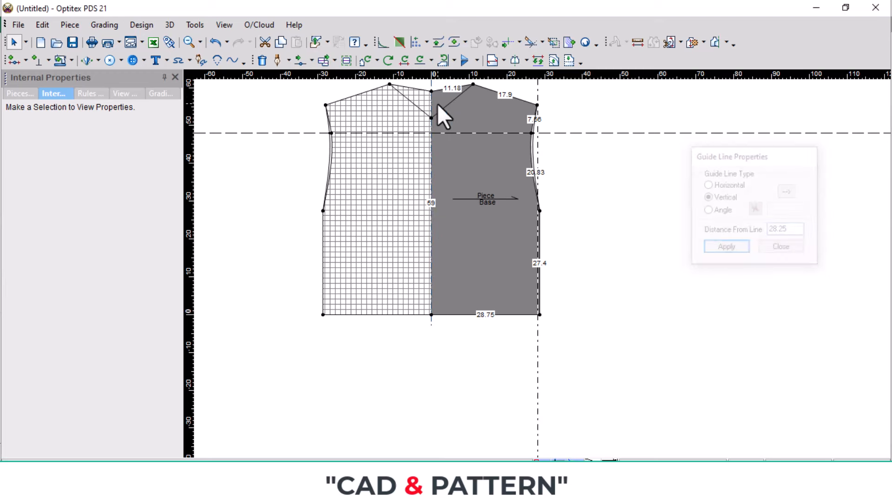
Move the horizontal guide line up to the shoulder neck point and offset it by -40 for the waist level
scroll(533, 134, "up", 2)
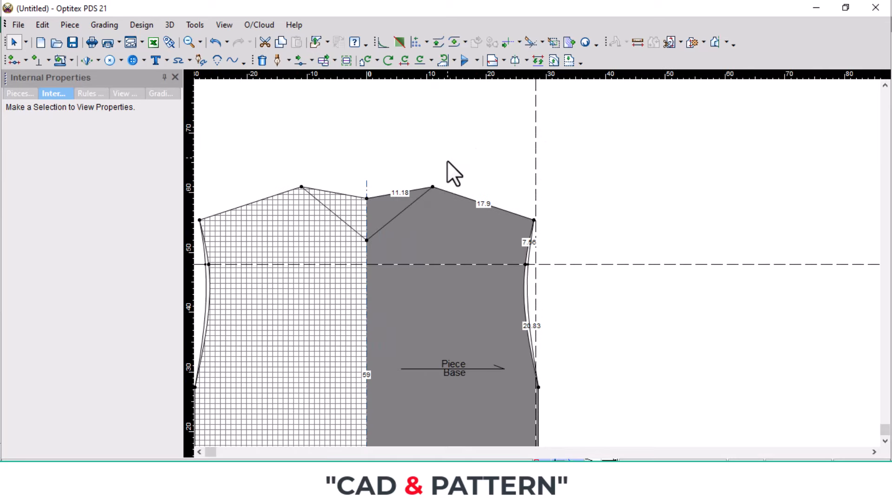
left_click_drag(430, 265, 436, 186)
double_click(453, 194)
type("-")
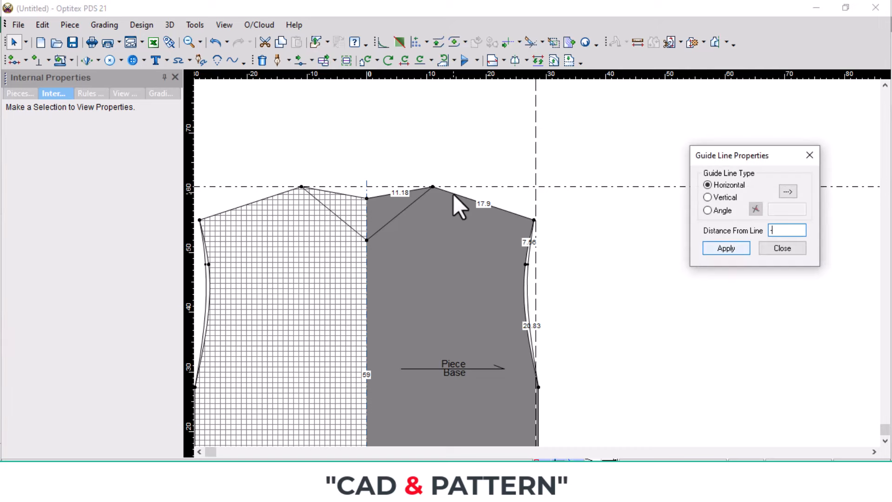
type("40")
left_click(809, 156)
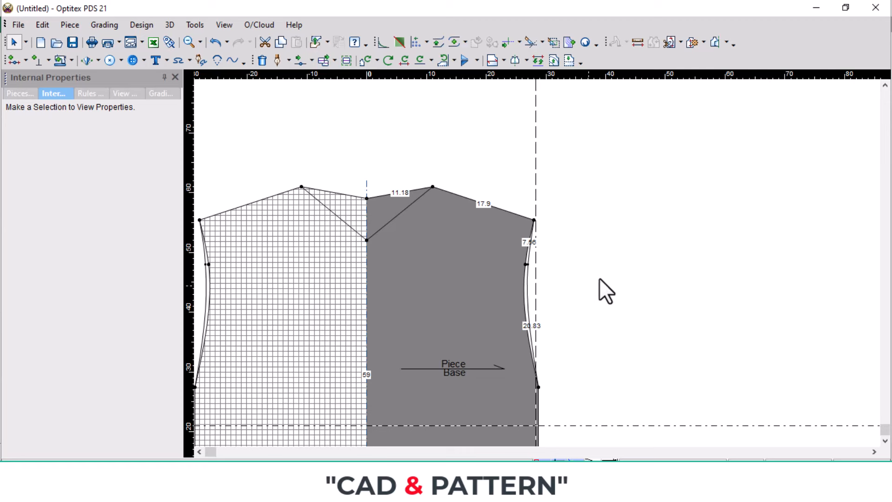
Move the side seam onto the intersection of the waist and 28.25 guide lines, making the new waist point a grading point
scroll(542, 428, "down", 2)
scroll(540, 254, "up", 12)
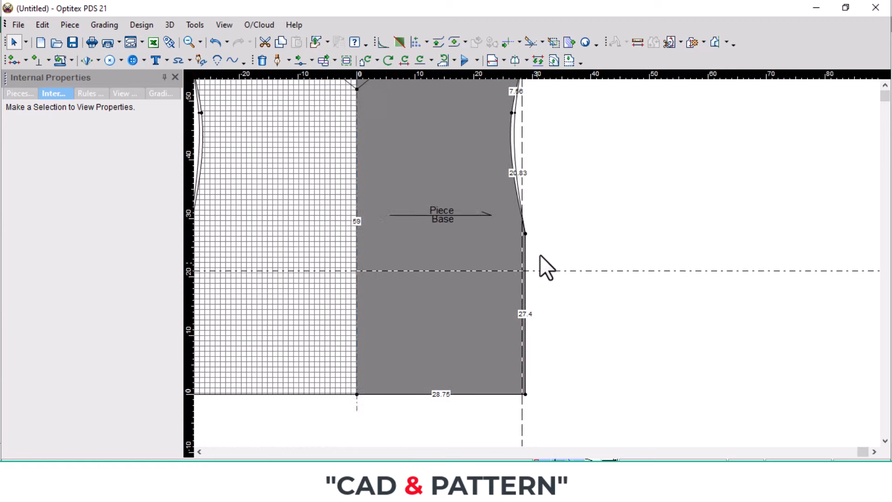
scroll(534, 265, "up", 2)
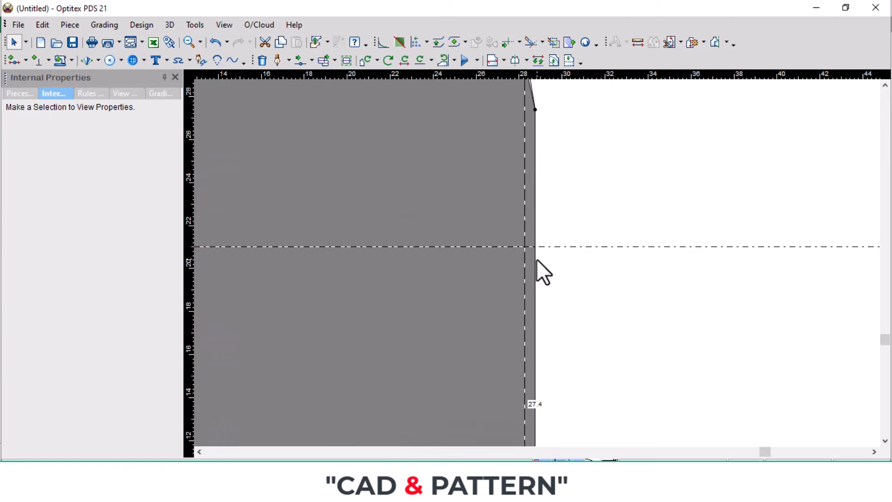
key("m")
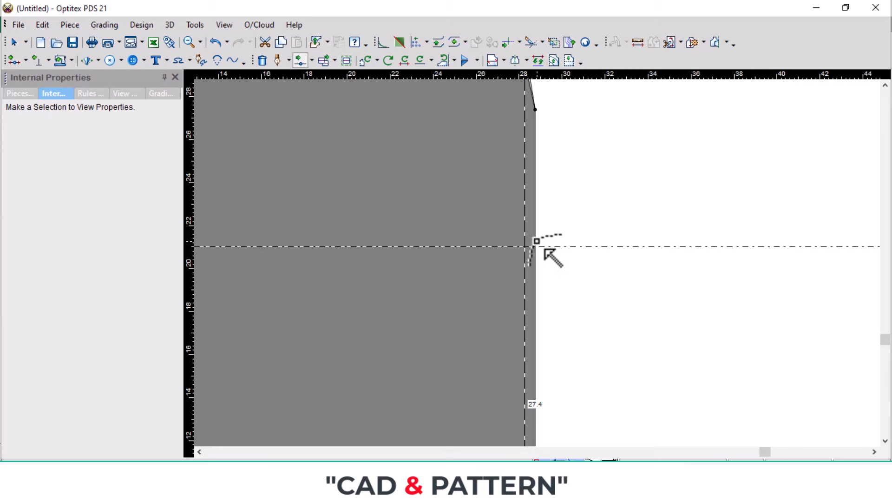
left_click_drag(545, 250, 533, 255)
left_click(227, 341)
left_click(111, 146)
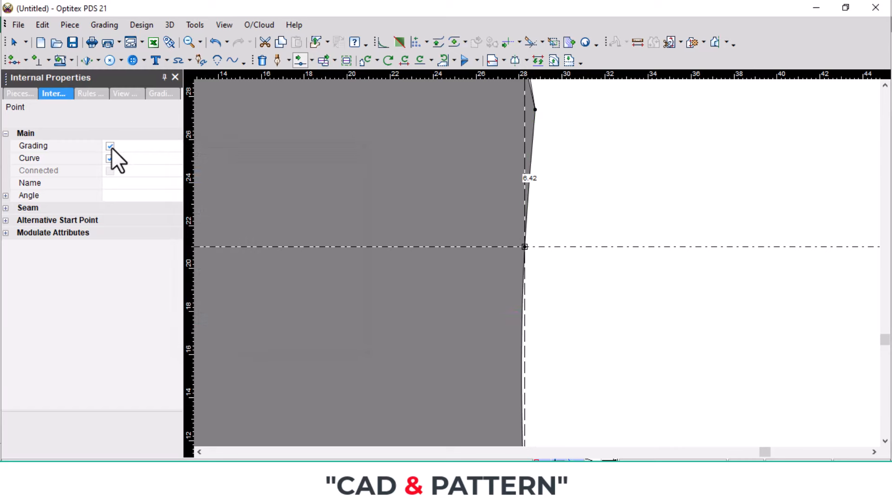
Move the hem's side corner horizontally inward onto the vertical 28.25 guide line
scroll(534, 354, "down", 3)
scroll(547, 330, "up", 3)
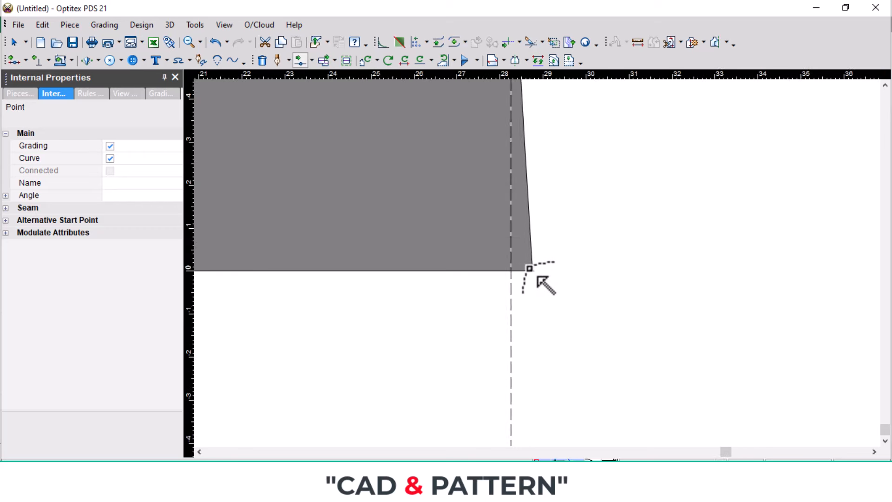
scroll(540, 289, "up", 2)
left_click(538, 286)
left_click_drag(538, 285, 502, 284)
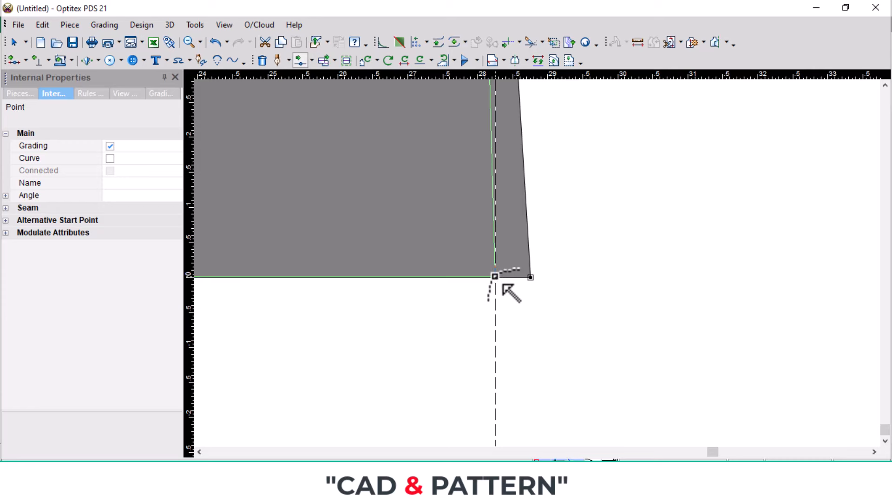
left_click(494, 277)
key("Return")
Turn off the Curve attribute of the waist point so the side seam runs straight down to the hem
scroll(554, 245, "down", 4)
scroll(555, 265, "down", 3)
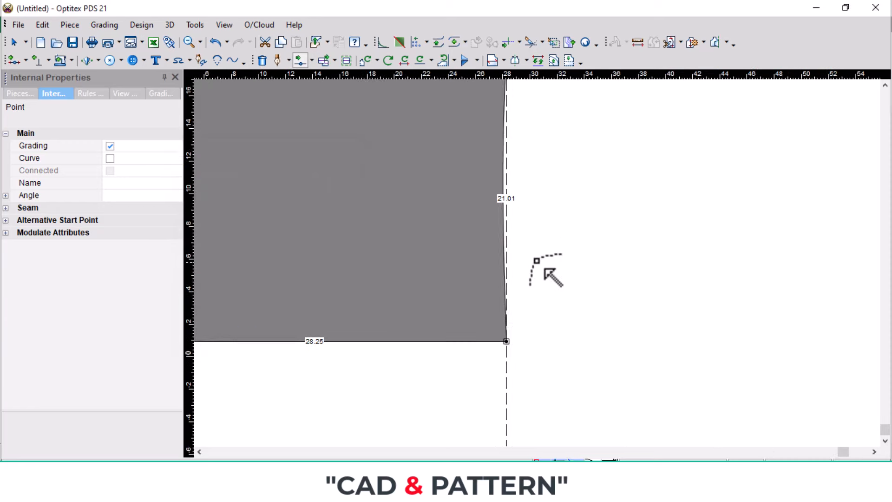
scroll(542, 265, "up", 2)
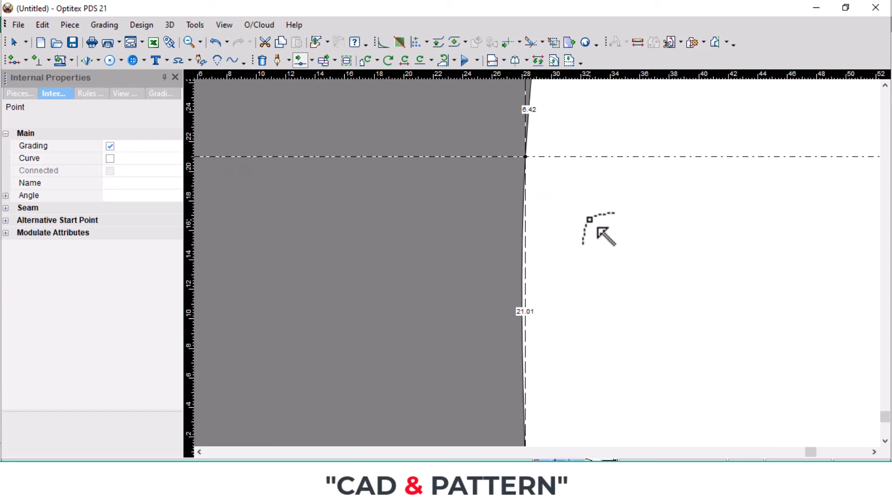
right_click(594, 218)
left_click(639, 226)
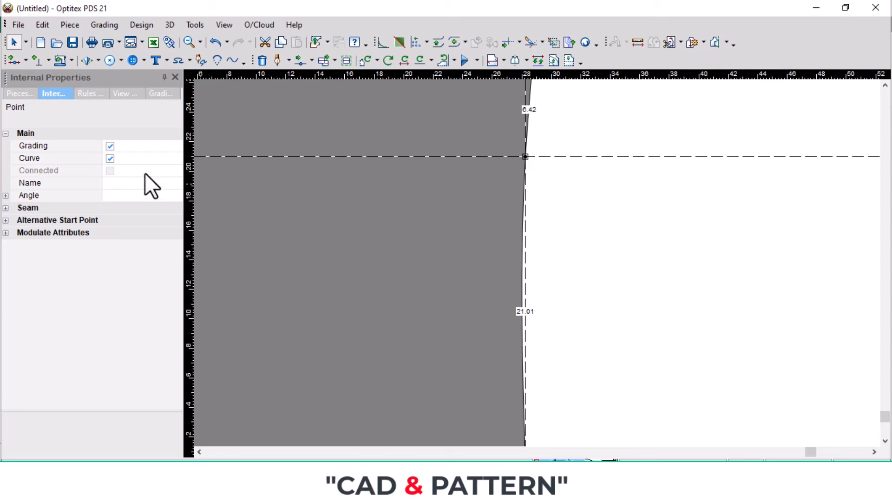
left_click(110, 158)
scroll(526, 308, "down", 2)
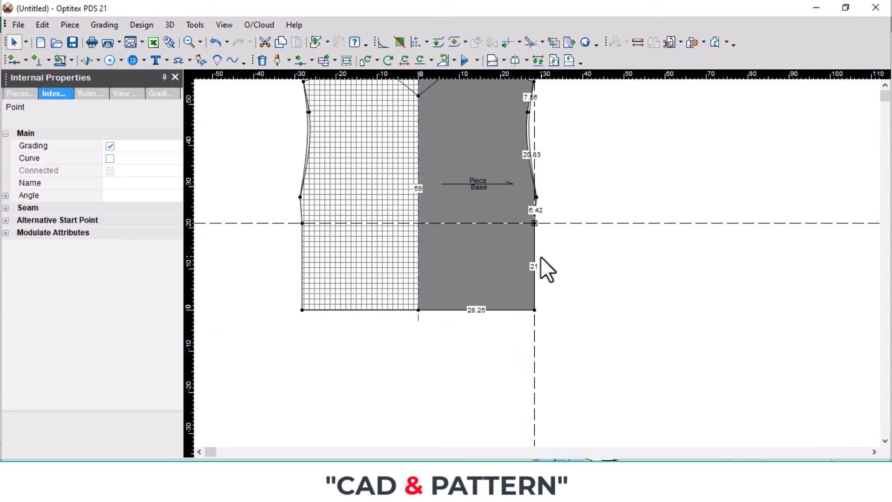
Add a grading point on the side seam 2 below the underarm point
scroll(549, 230, "up", 5)
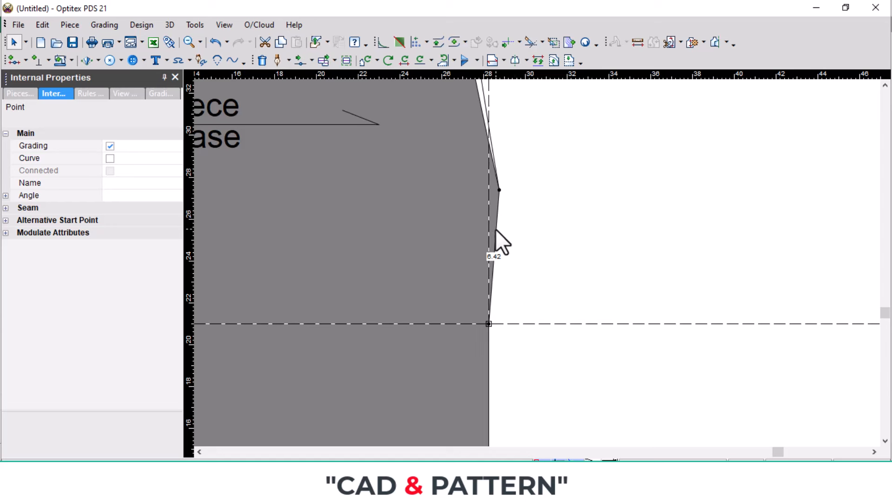
key("o")
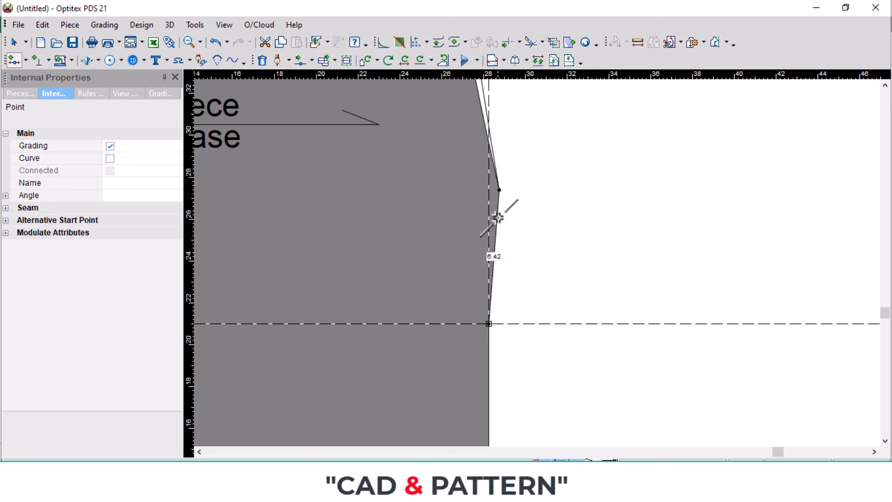
left_click(498, 217)
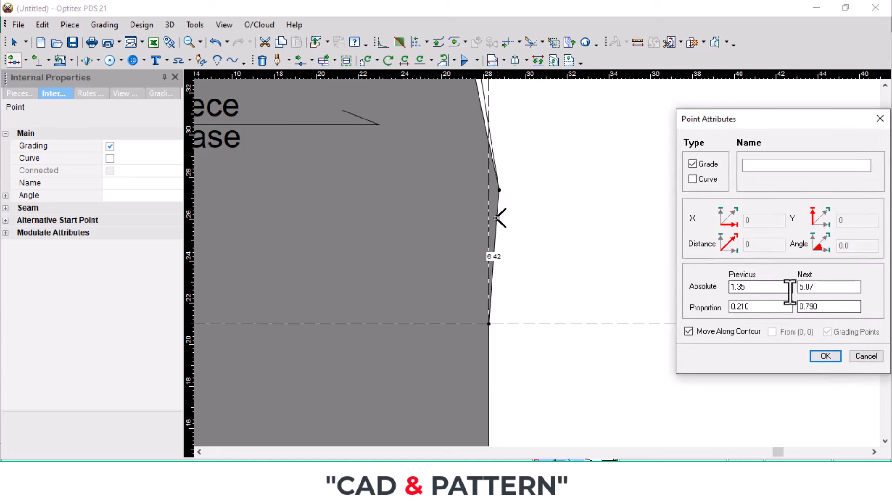
left_click(768, 292)
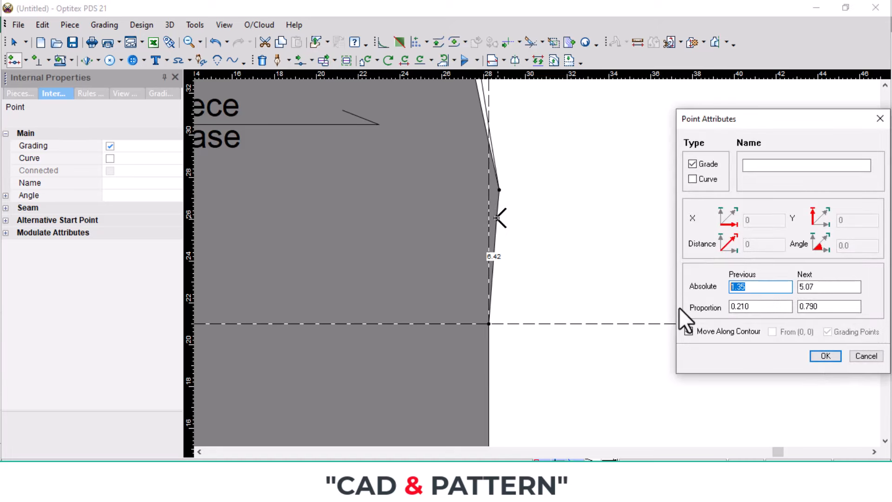
type("2")
key("Return")
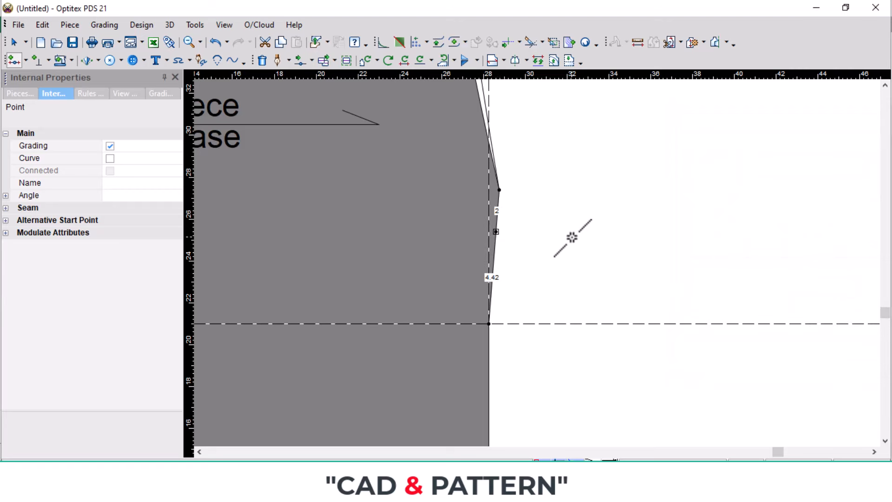
right_click(572, 238)
left_click(606, 244)
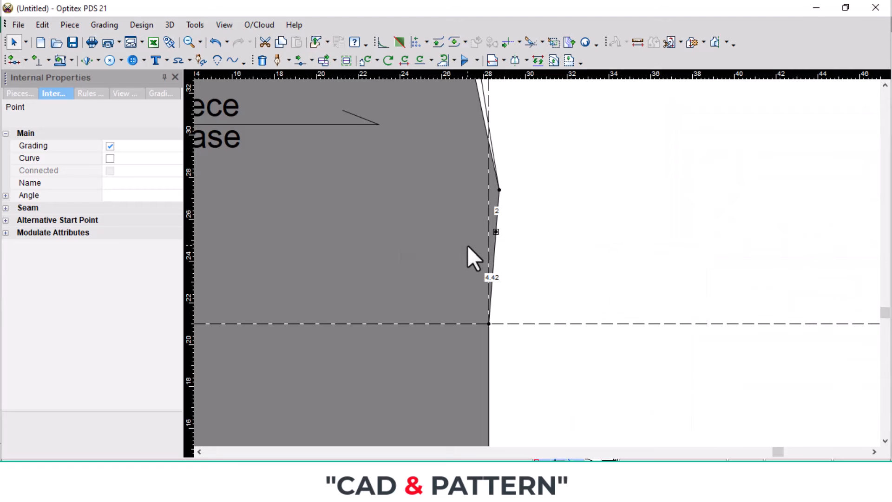
Measure the full chest width between the side seam points 2 below the underarm on both halves
scroll(495, 230, "down", 3)
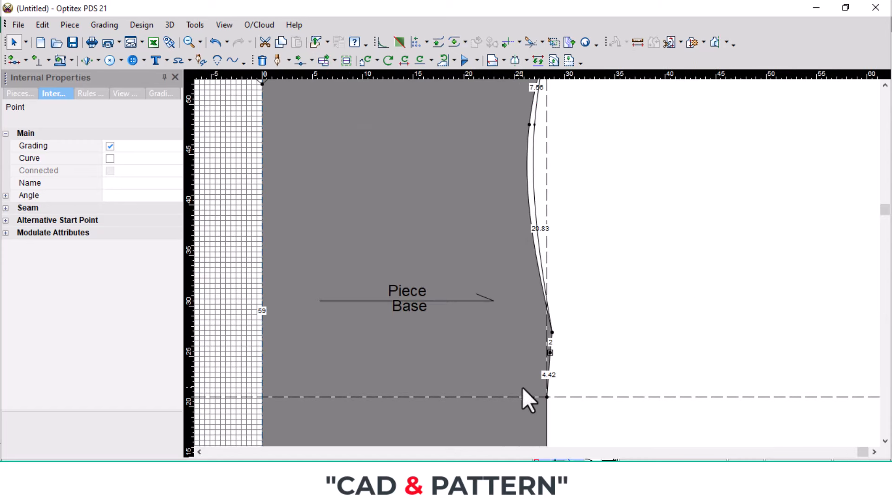
left_click(637, 42)
left_click(550, 352)
scroll(302, 367, "down", 3)
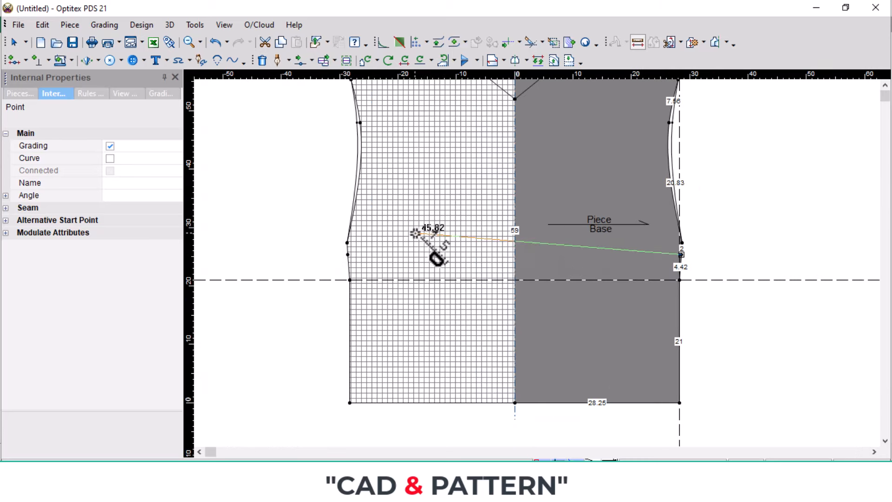
left_click(349, 255)
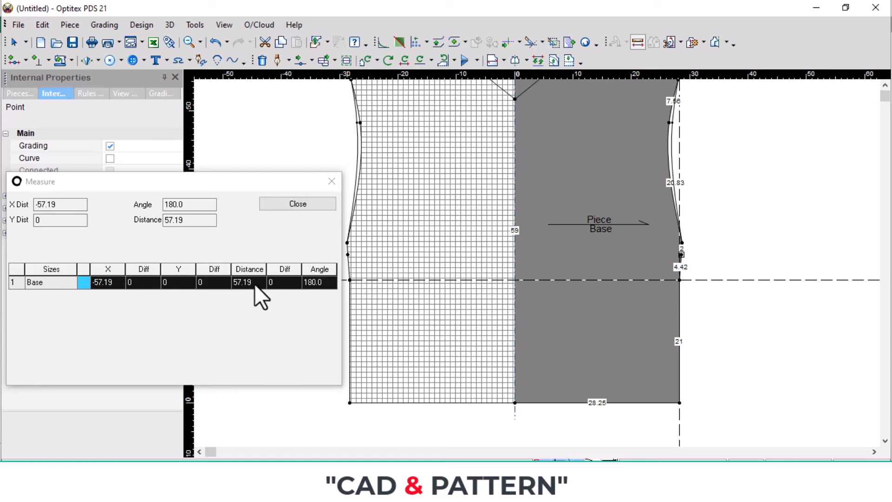
left_click(331, 181)
scroll(721, 255, "up", 4)
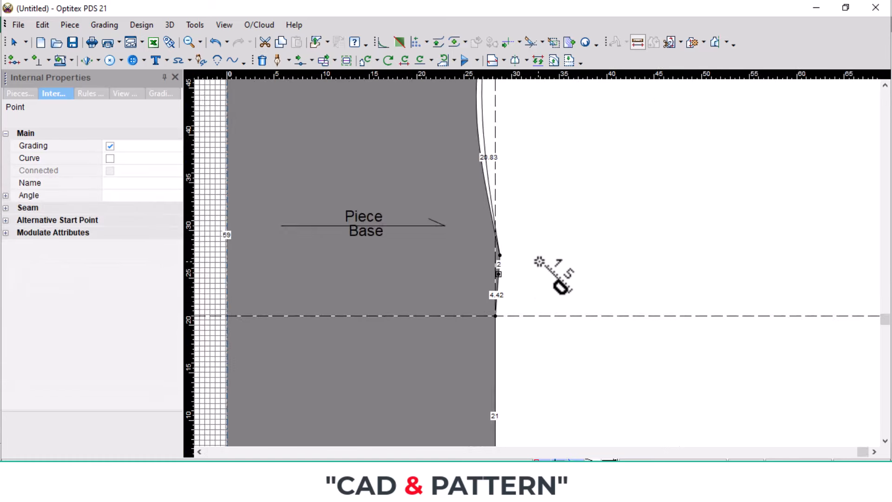
scroll(477, 242, "up", 1)
right_click(588, 214)
left_click(639, 217)
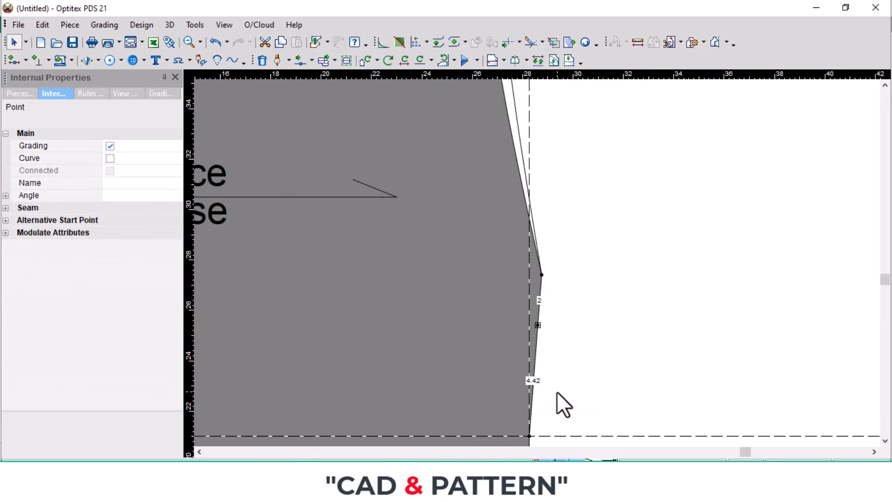
Align the horizontal guide line with the added side seam point and the vertical guide line with the underarm point
left_click(557, 434)
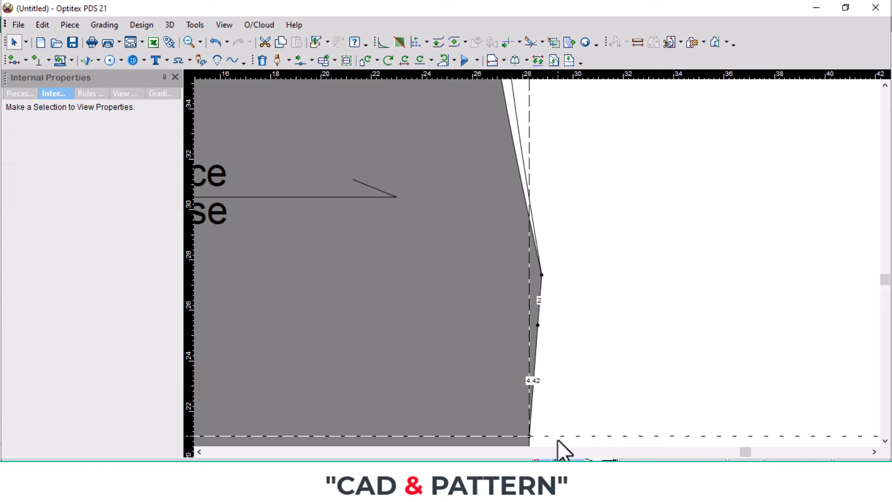
left_click(587, 324)
scroll(556, 325, "up", 1)
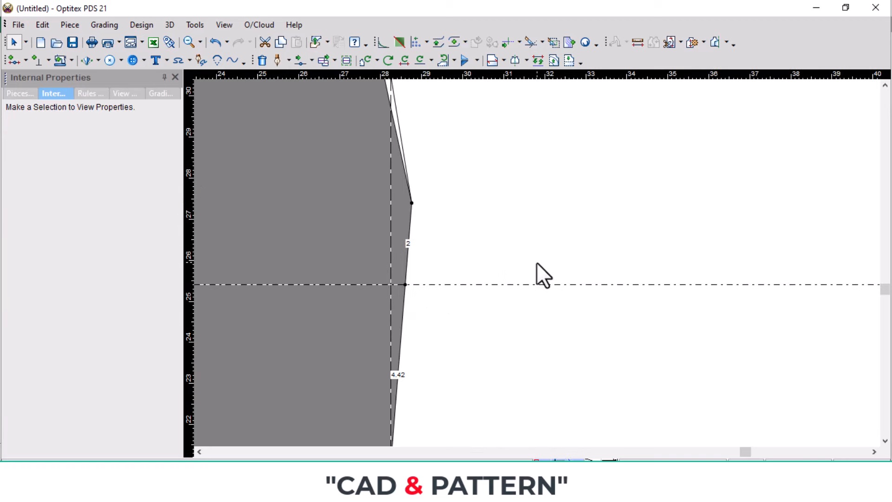
left_click(412, 203)
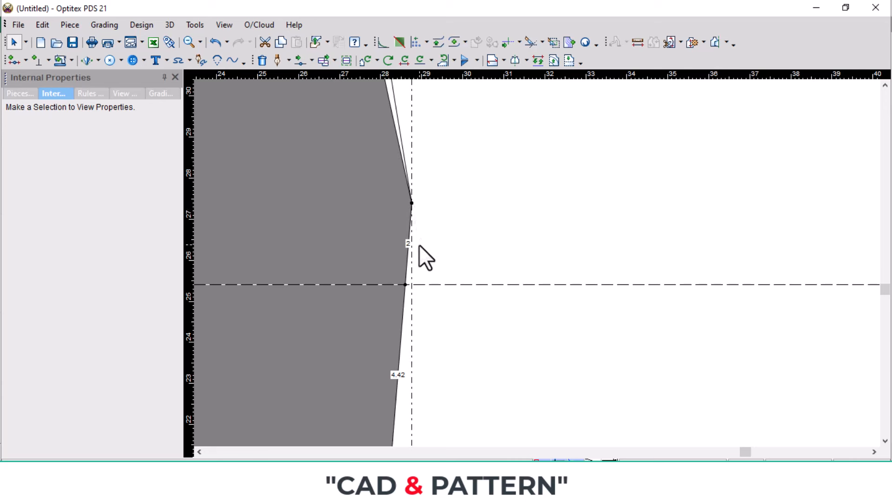
Move the underarm point and the point below it together by 0.16 in X, bringing the lower one onto the vertical guide line
key("m")
left_click_drag(334, 131, 446, 325)
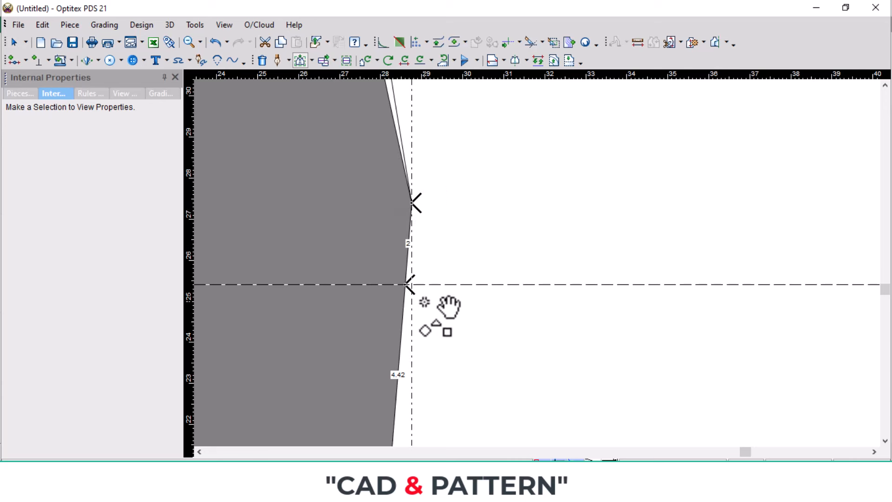
scroll(414, 270, "up", 3)
scroll(549, 158, "down", 1)
scroll(536, 321, "up", 1)
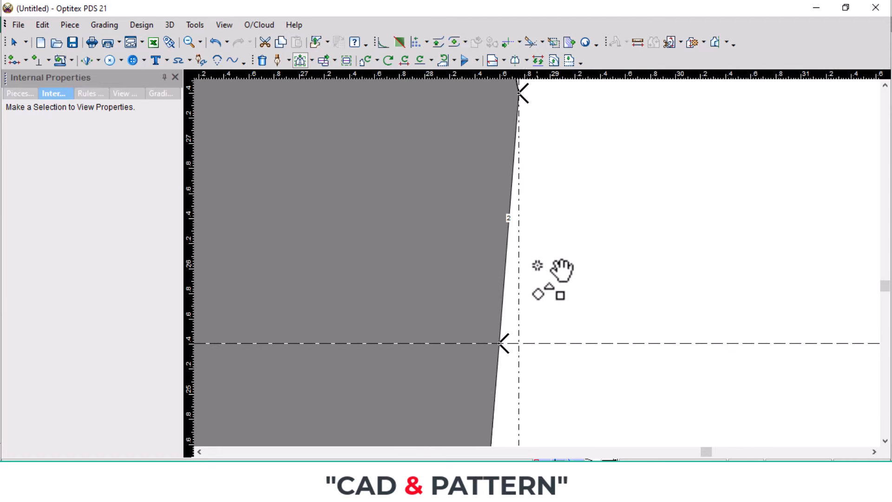
left_click(499, 343)
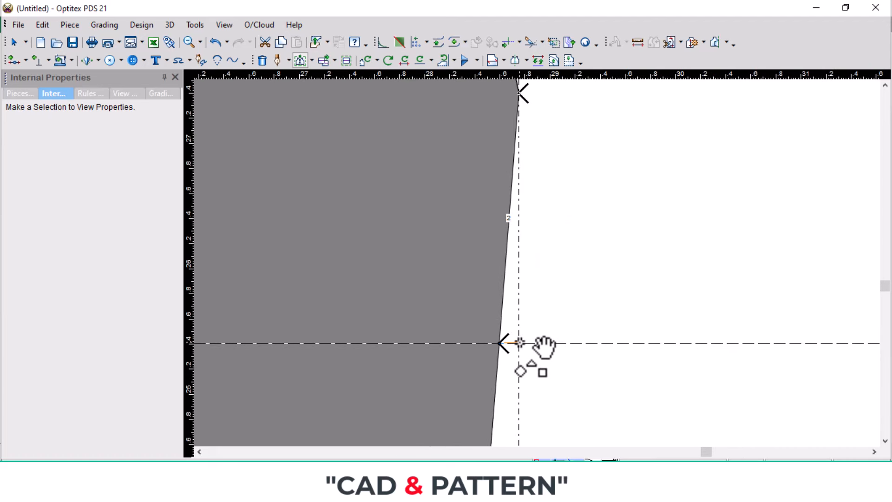
left_click(520, 343)
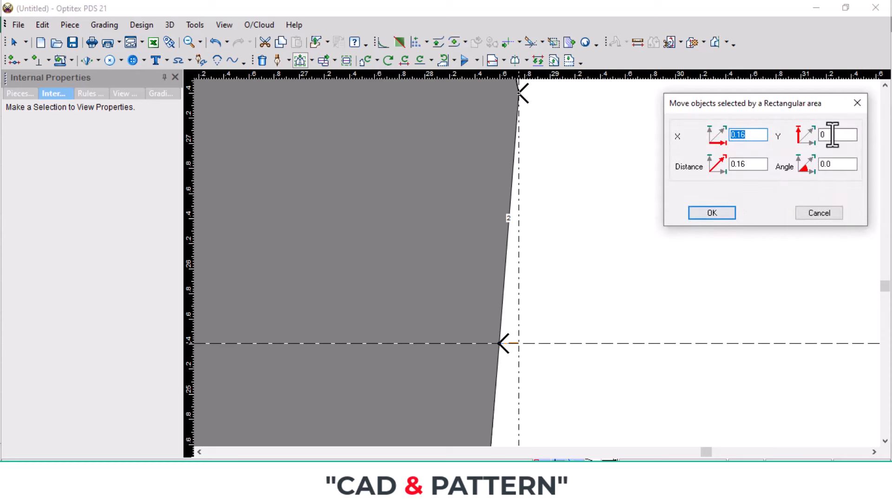
left_click(729, 206)
scroll(564, 258, "down", 2)
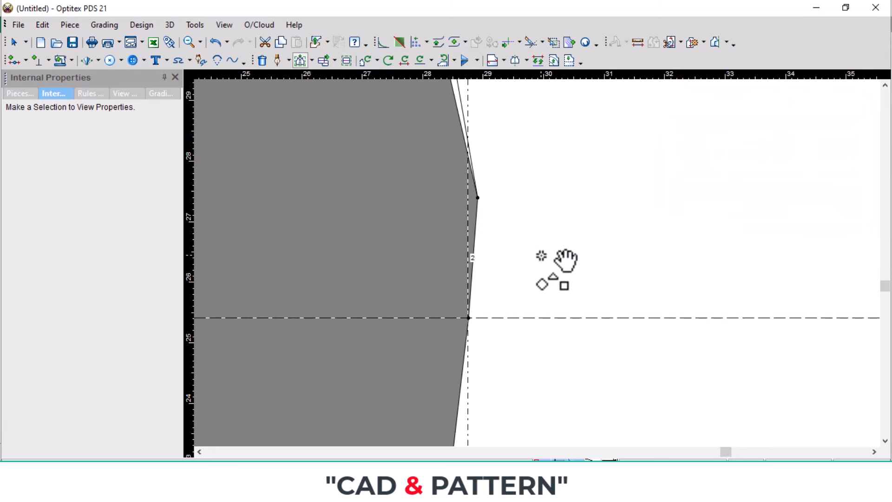
right_click(559, 236)
left_click(604, 241)
Remove the vertical and horizontal guide lines from the underarm area
scroll(469, 324, "down", 4)
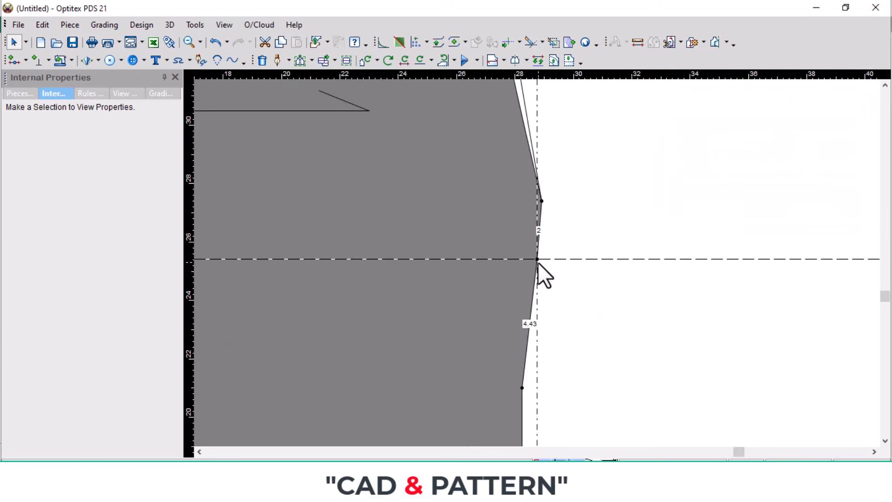
left_click(536, 156)
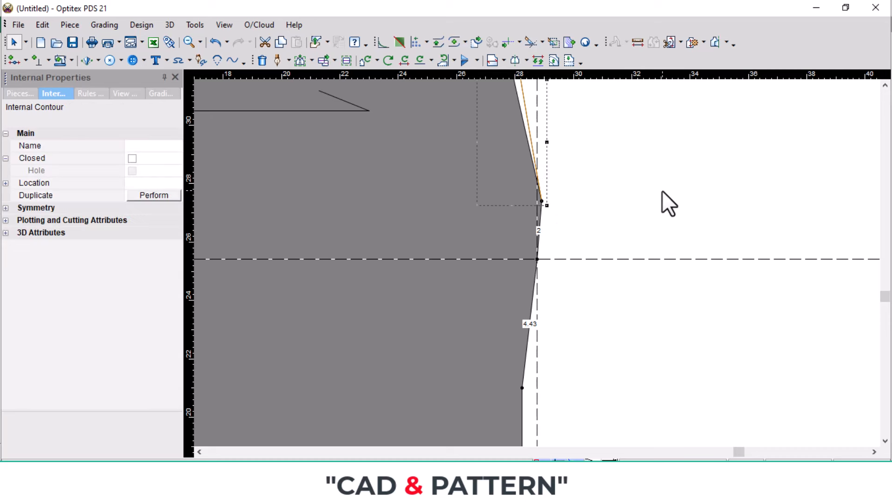
left_click(572, 261)
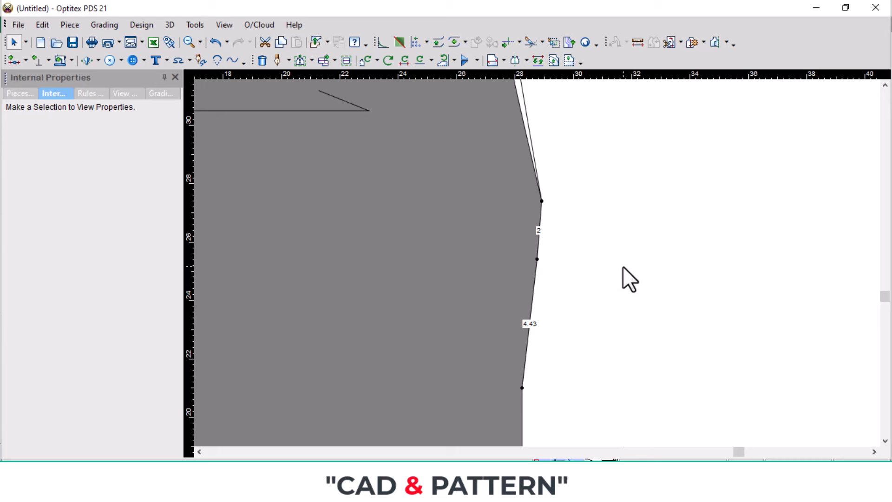
scroll(545, 314, "down", 4)
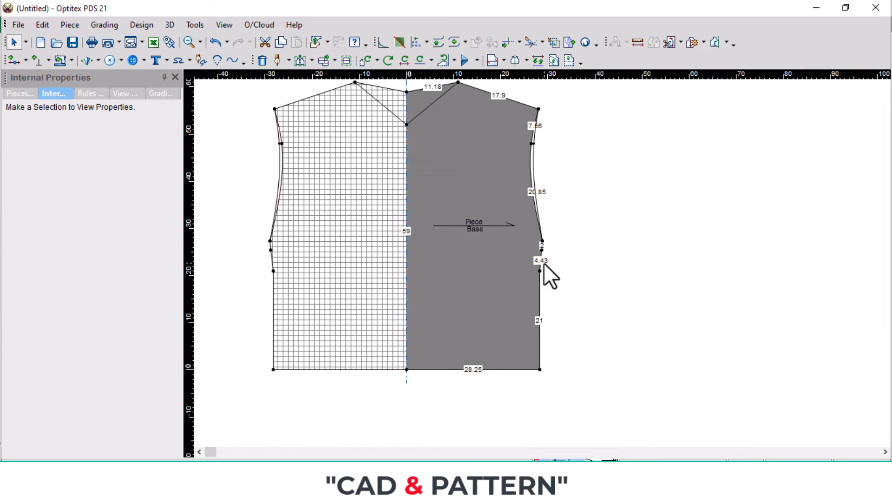
scroll(537, 263, "up", 1)
scroll(536, 263, "up", 5)
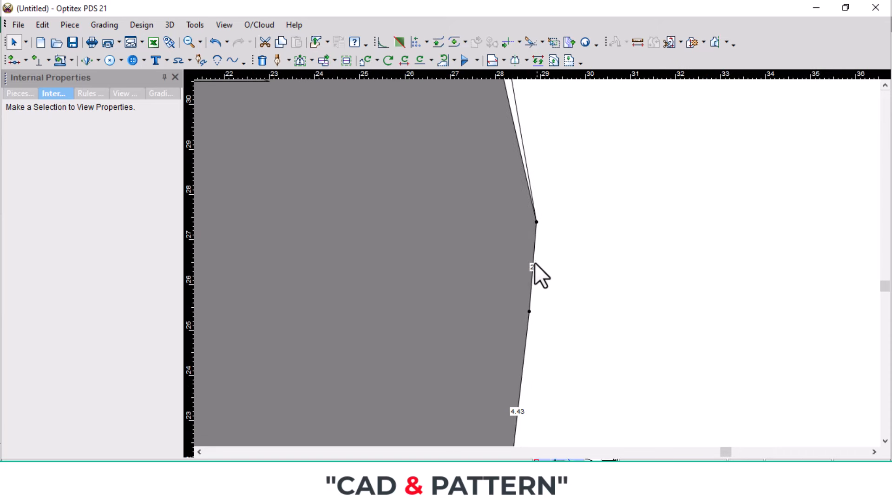
scroll(521, 359, "down", 1)
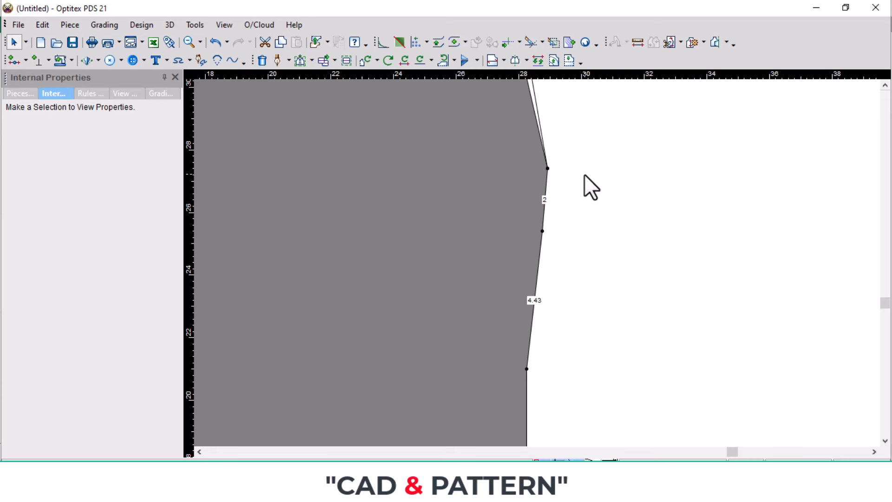
Place a guide line through the two side seam points below the underarm and a horizontal guide line at the underarm point
left_click(543, 231)
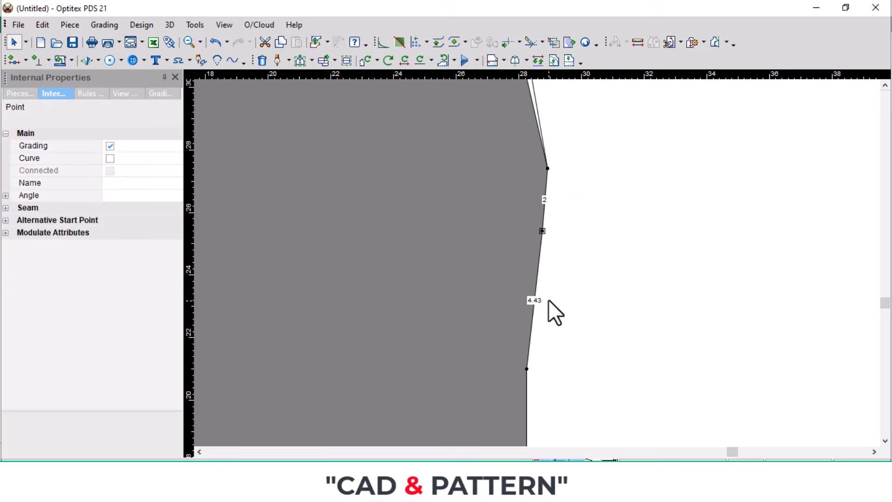
left_click(527, 369, "shift")
left_click(74, 22)
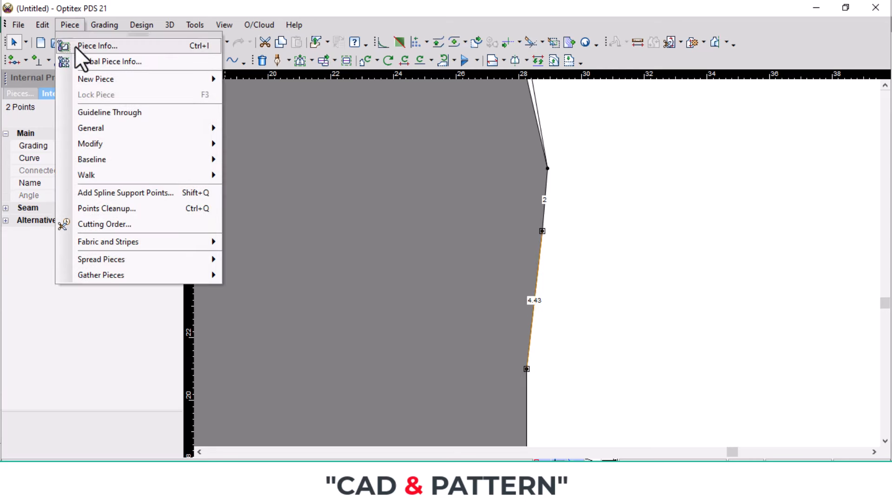
left_click(95, 113)
scroll(534, 255, "up", 4)
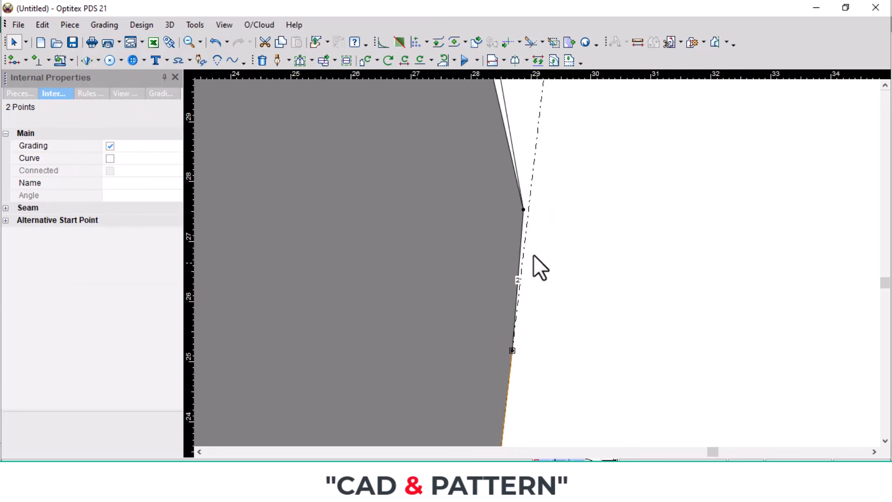
scroll(534, 280, "down", 2)
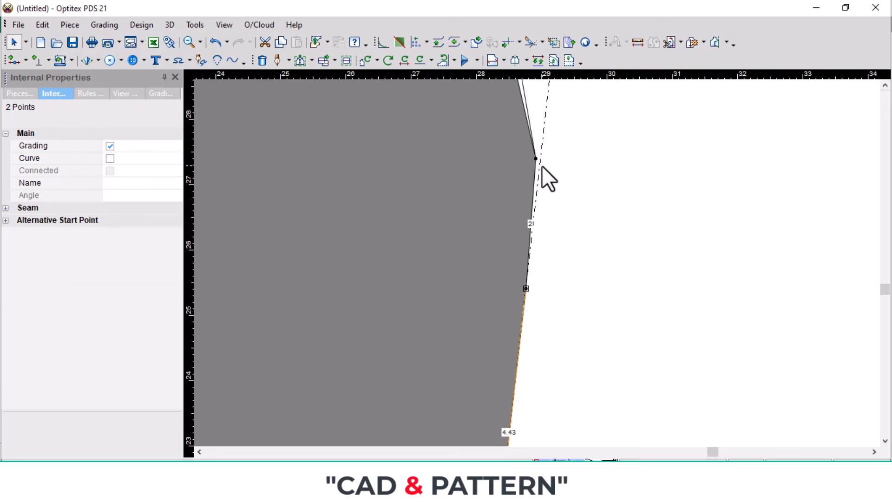
scroll(540, 263, "up", 3)
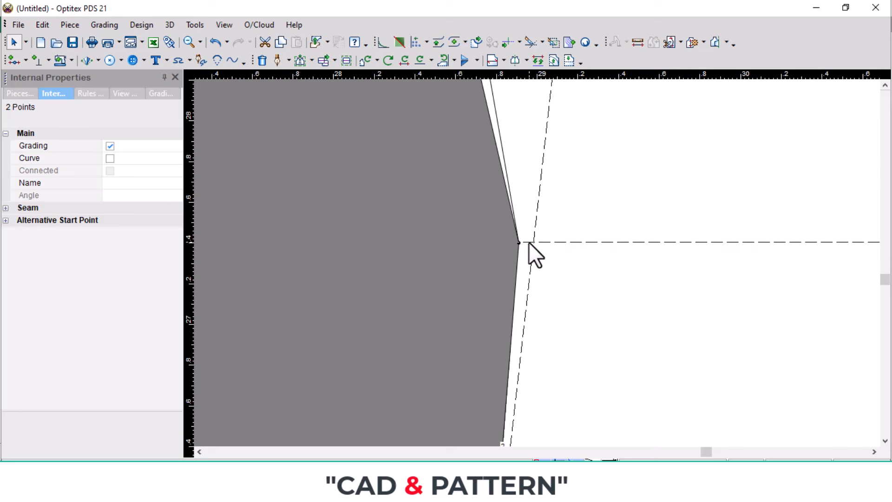
Move the underarm point horizontally onto the intersection with the slanted guide line, and remove both guide lines
key("m")
scroll(520, 241, "up", 3)
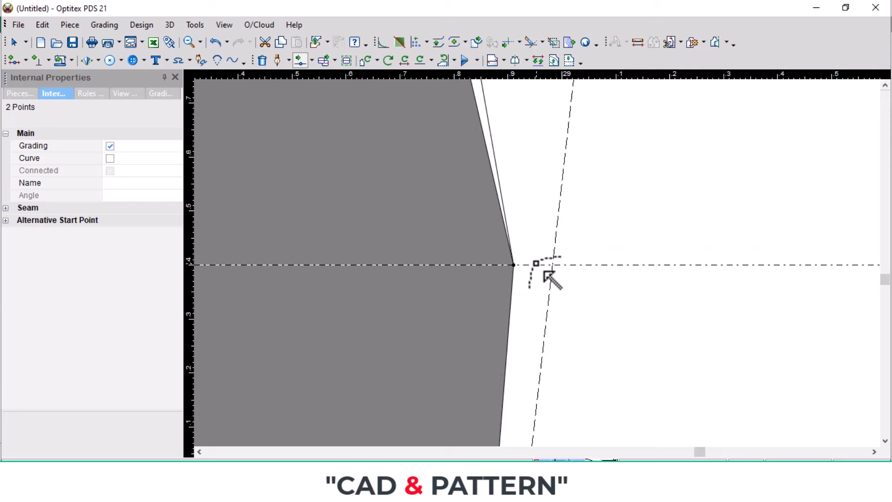
left_click(513, 264)
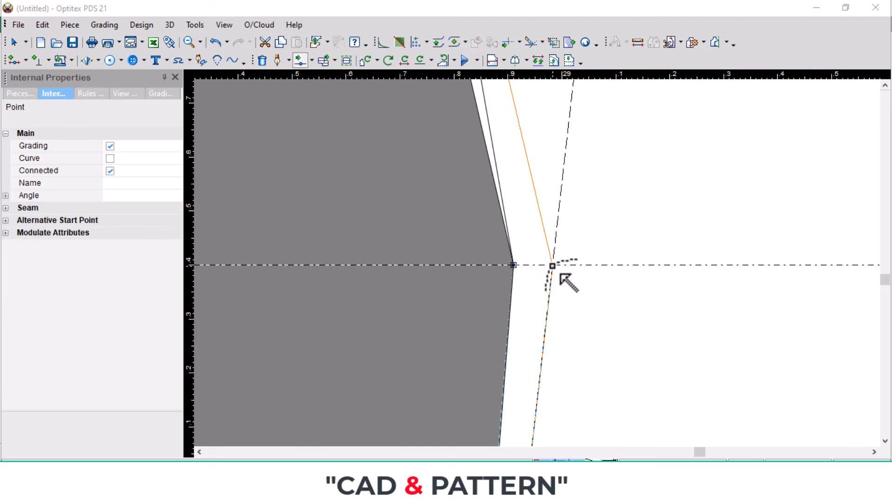
left_click(561, 276)
left_click(224, 338)
scroll(551, 271, "down", 3)
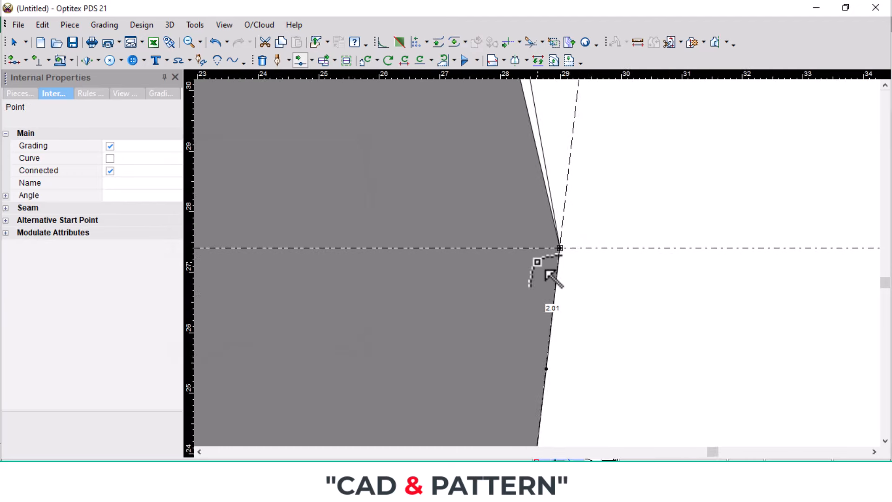
right_click(598, 208)
left_click(610, 214)
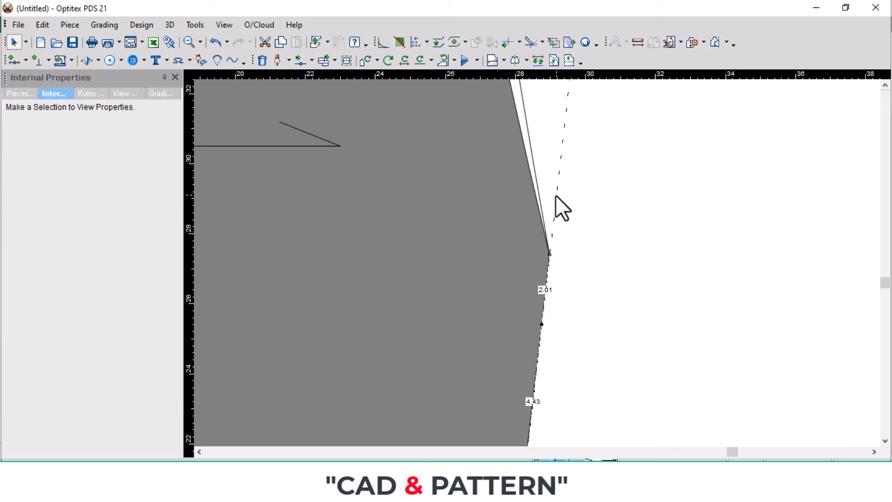
Add a curve point on the side seam just below its lower corner point to smooth the seam there
scroll(547, 325, "down", 2)
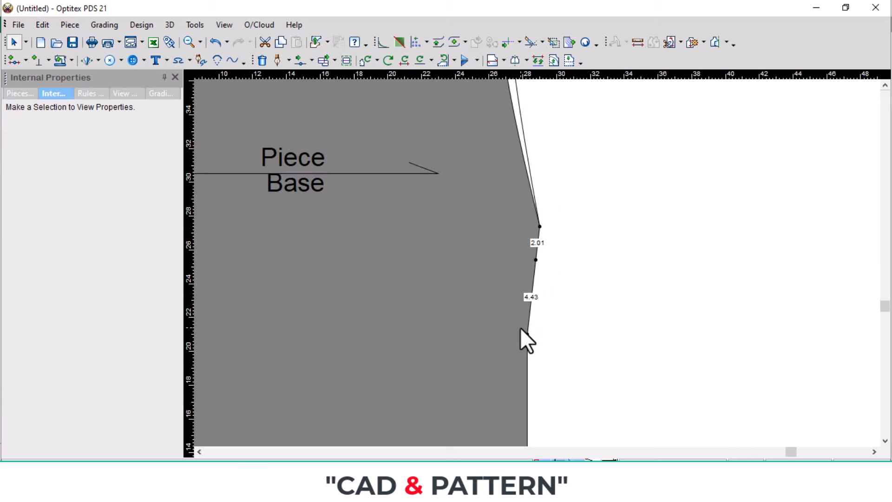
scroll(528, 318, "down", 2)
scroll(544, 274, "up", 2)
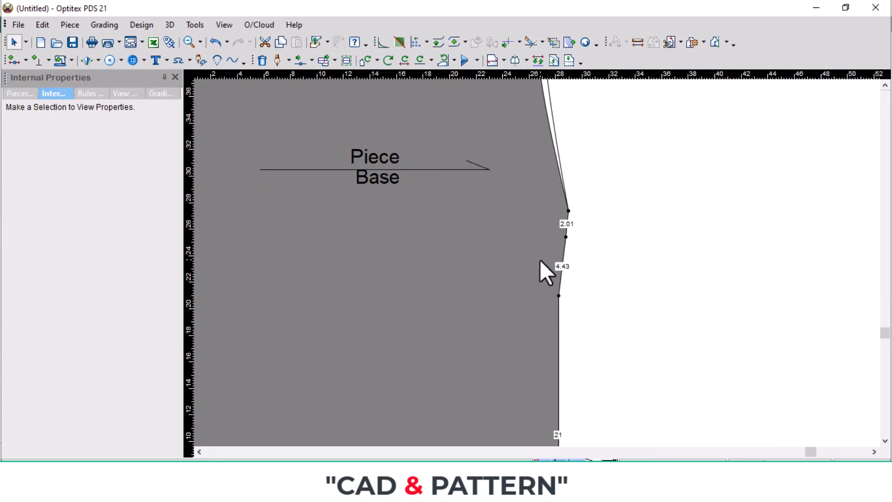
scroll(535, 265, "down", 2)
scroll(581, 165, "up", 1)
key("m")
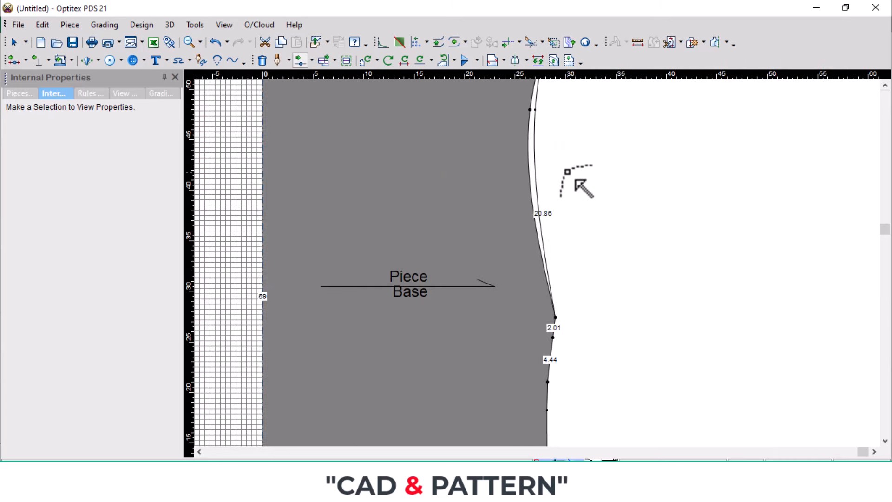
Add a curve point low on the outer armhole line and move it by 8.86 in X and -0.08 in Y
scroll(567, 172, "down", 3)
scroll(553, 273, "up", 3)
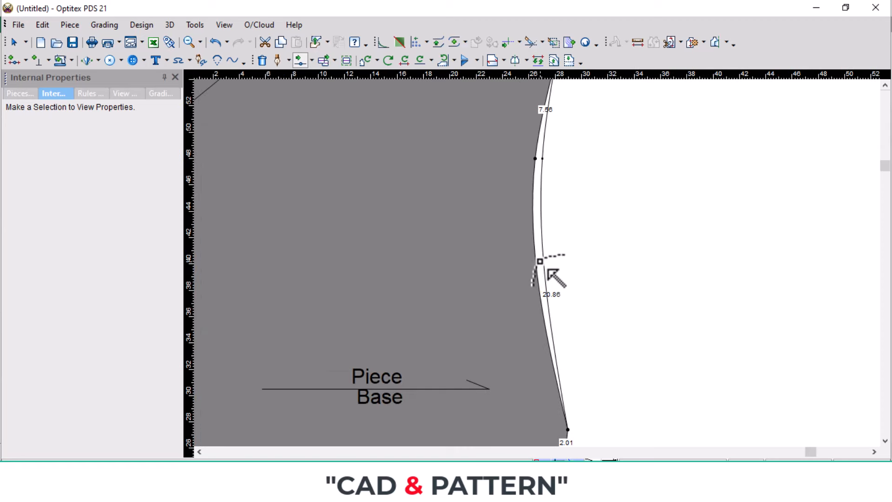
left_click(556, 375)
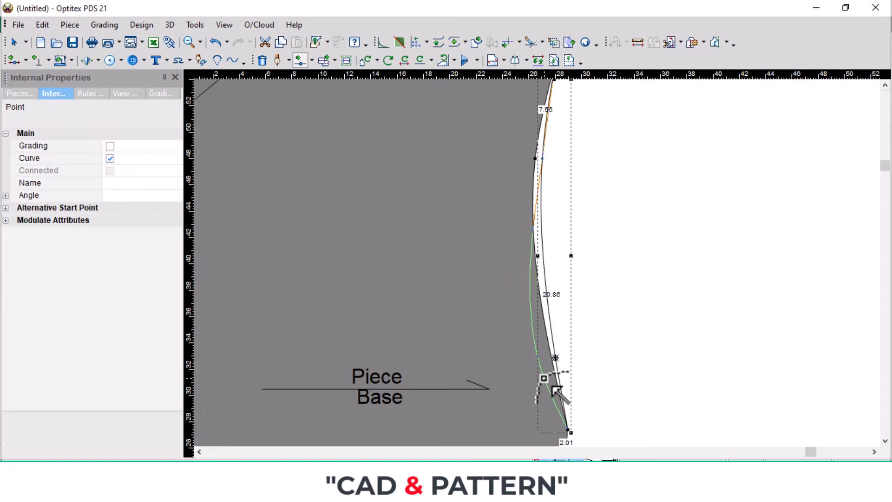
left_click_drag(556, 375, 681, 368)
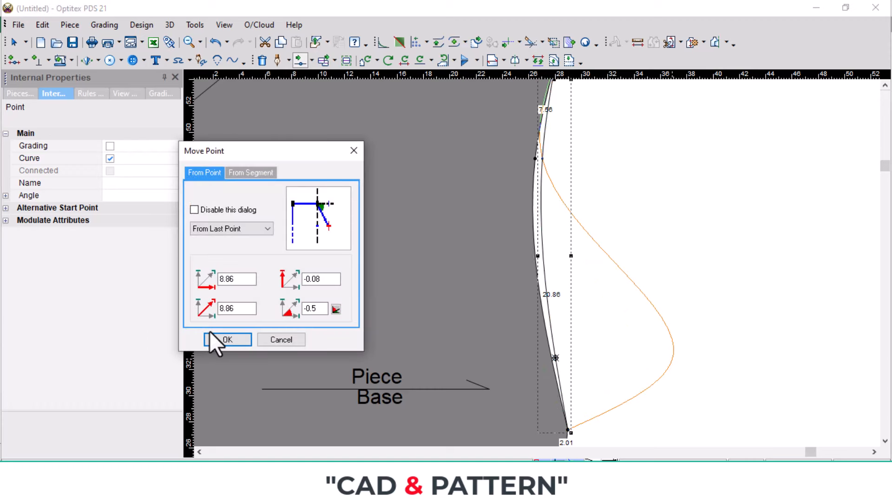
left_click(215, 337)
Add a curve point on the piece's armhole edge and move it by -0.09 in X and -2.48 in Y, close to the underarm
left_click(558, 393)
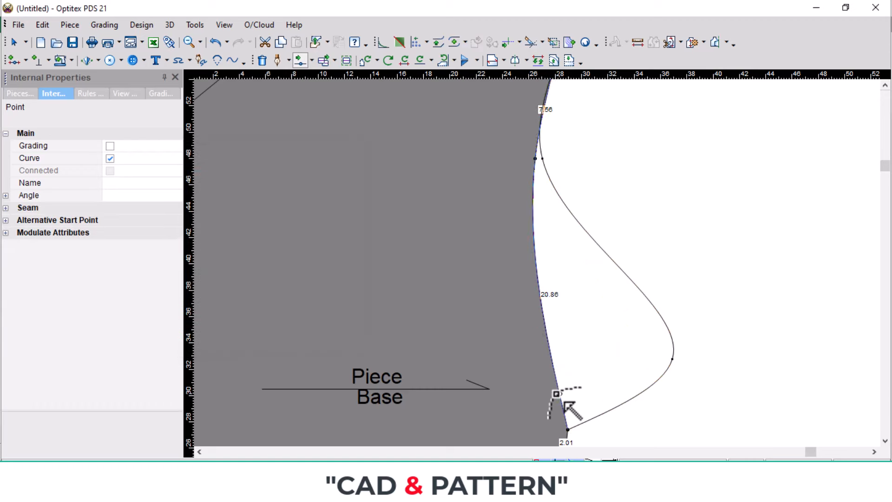
left_click_drag(546, 272, 568, 313)
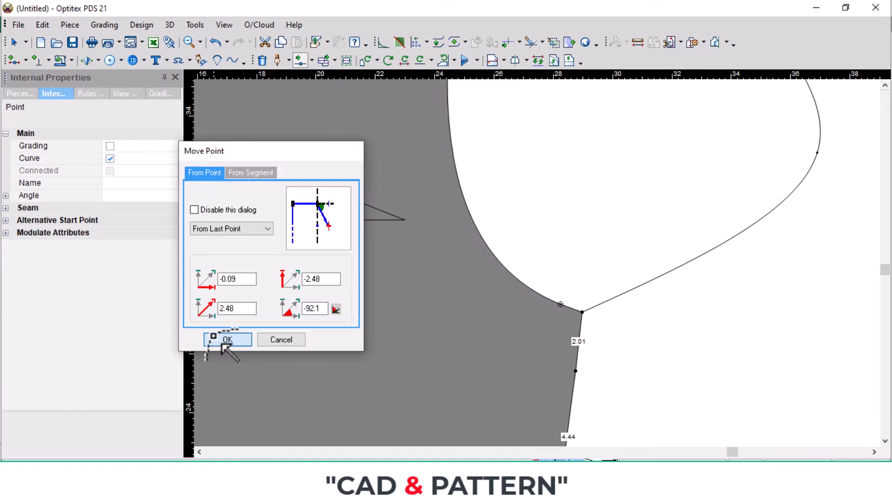
left_click(219, 341)
scroll(570, 249, "down", 4)
scroll(536, 260, "up", 2)
scroll(544, 283, "up", 2)
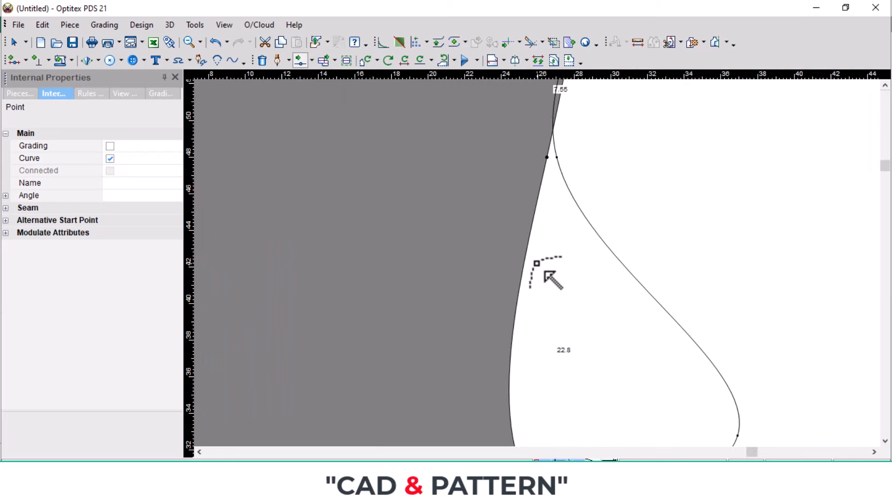
scroll(557, 267, "down", 3)
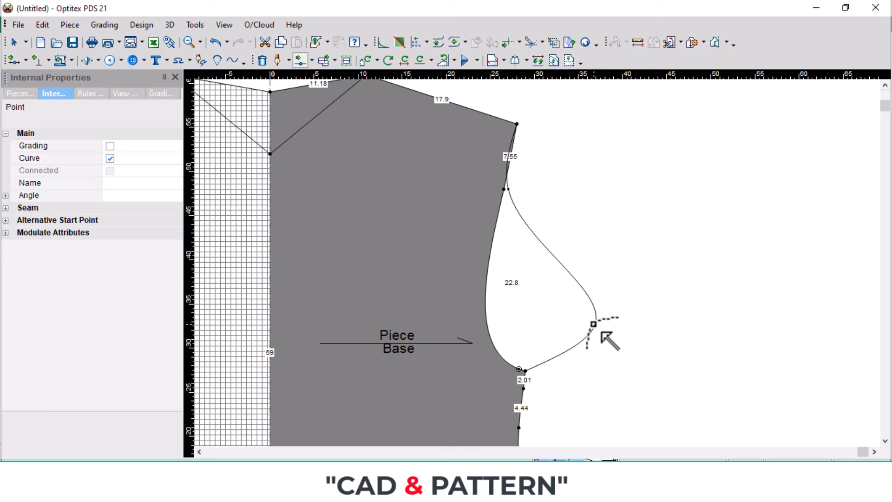
Bring the outer armhole line's bulging curve point back beside the underarm, and add another curve point midway up that line
left_click(544, 359)
scroll(529, 362, "up", 3)
scroll(545, 273, "up", 6)
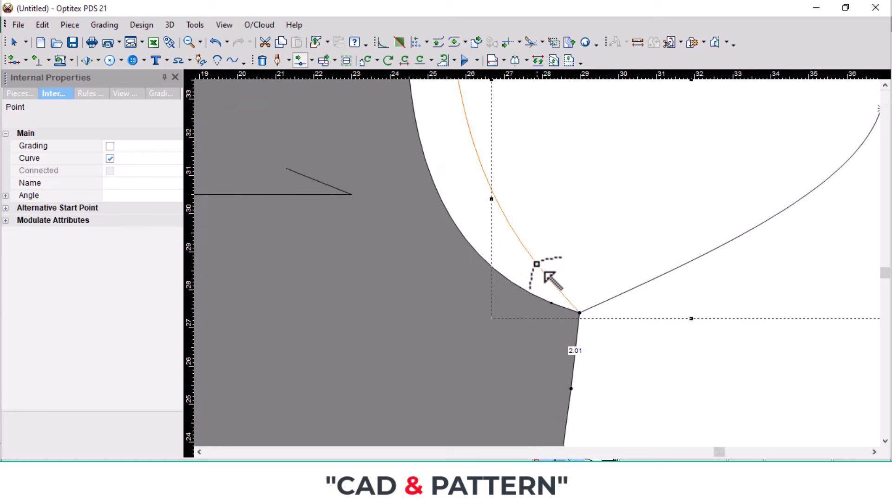
left_click_drag(547, 273, 558, 315)
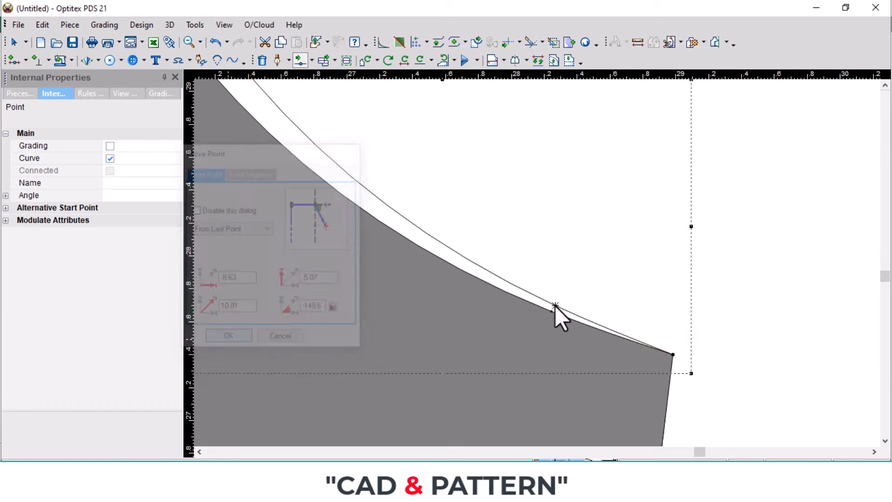
right_click(601, 249)
key("Escape")
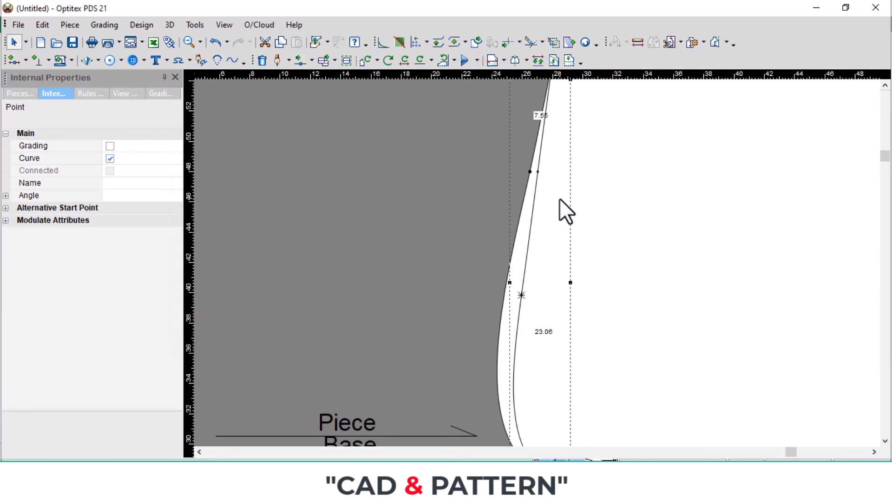
Turn the upper curve point of the outer armhole line into a grading point
left_click(538, 172)
left_click(107, 146)
scroll(533, 264, "down", 2)
left_click(527, 279)
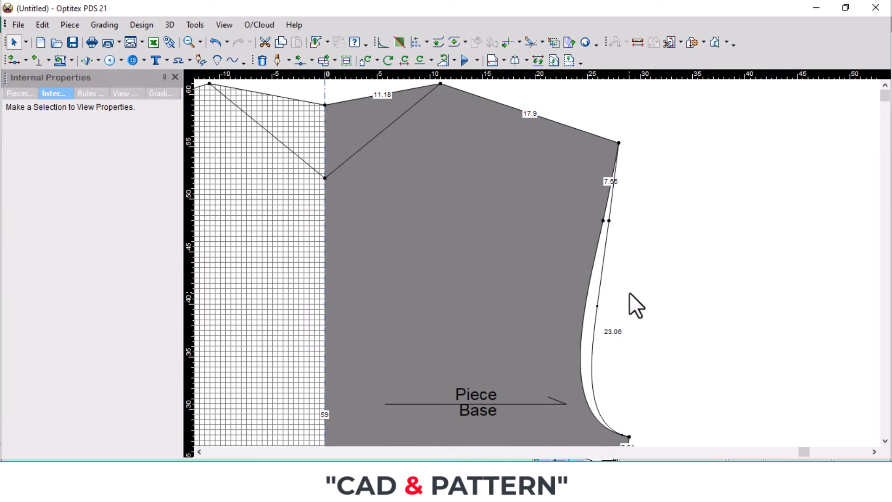
Add a curve point midway on the piece's armhole edge and move it by 0.8 in X and 2.66 in Y
key("m")
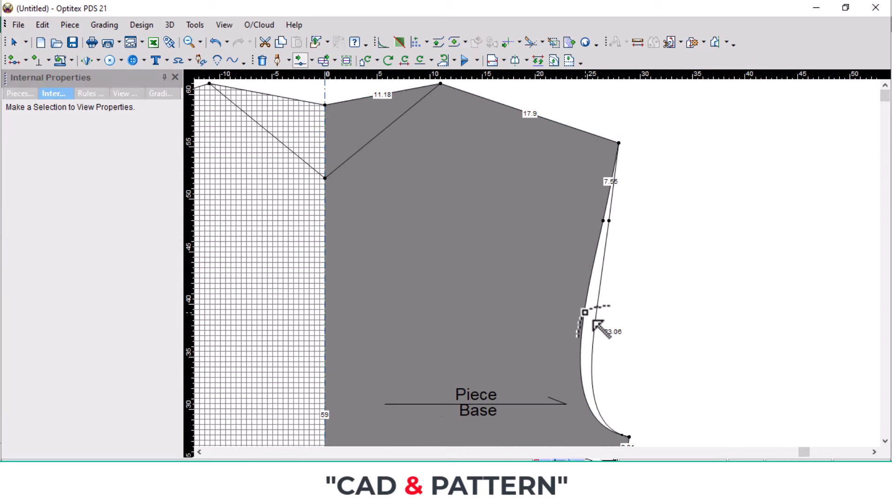
left_click(585, 305)
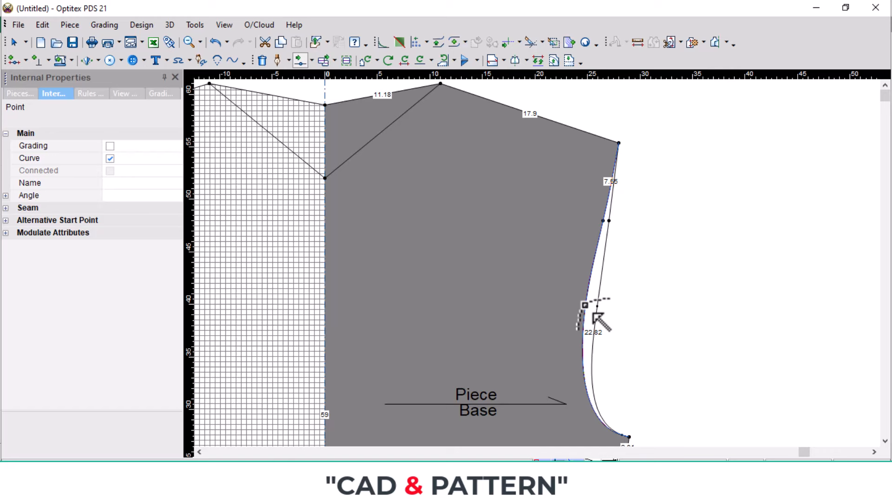
left_click(593, 277)
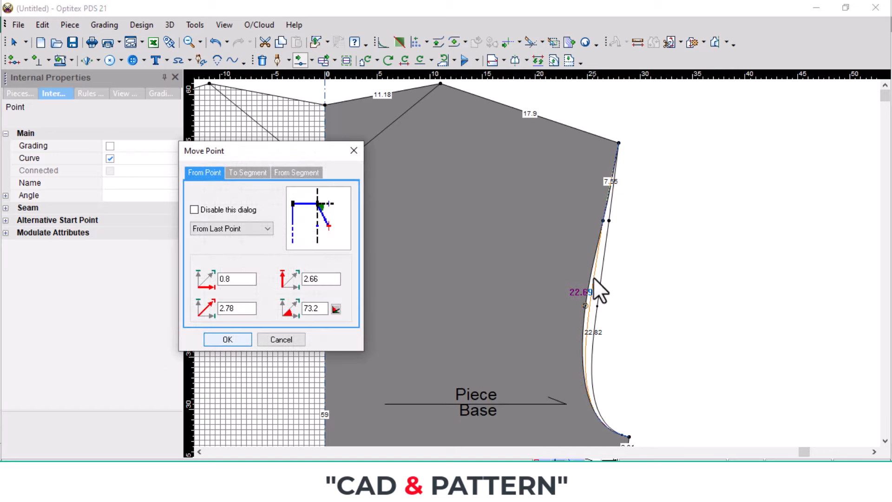
key("Return")
left_click(530, 319)
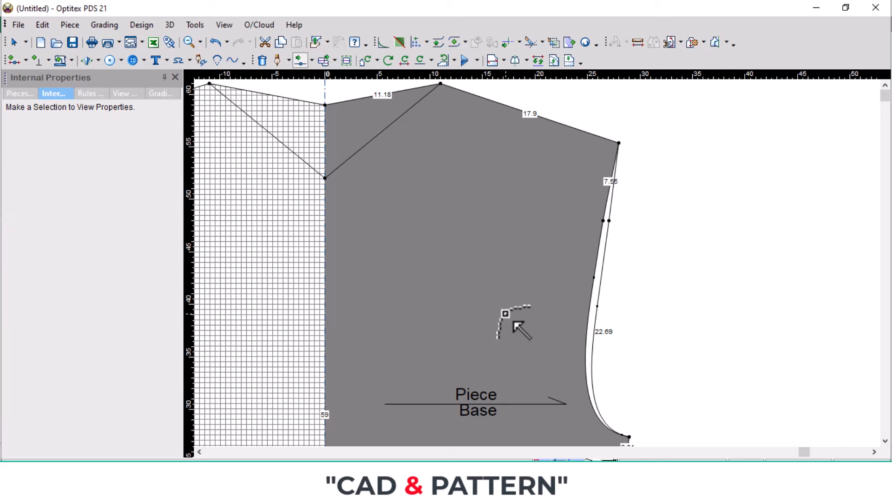
Add a curve point on the lower neckline near the center line and pull it down level with the center neck point
key("Home")
scroll(605, 179, "up", 3)
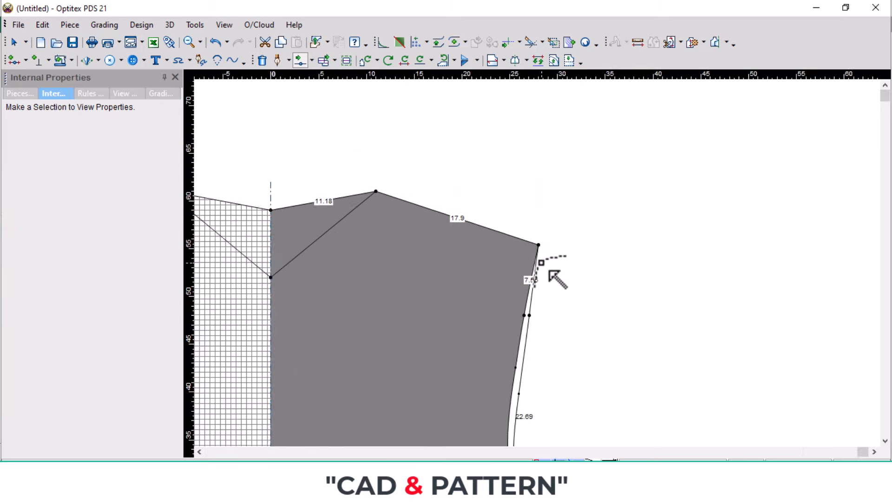
scroll(548, 273, "up", 2)
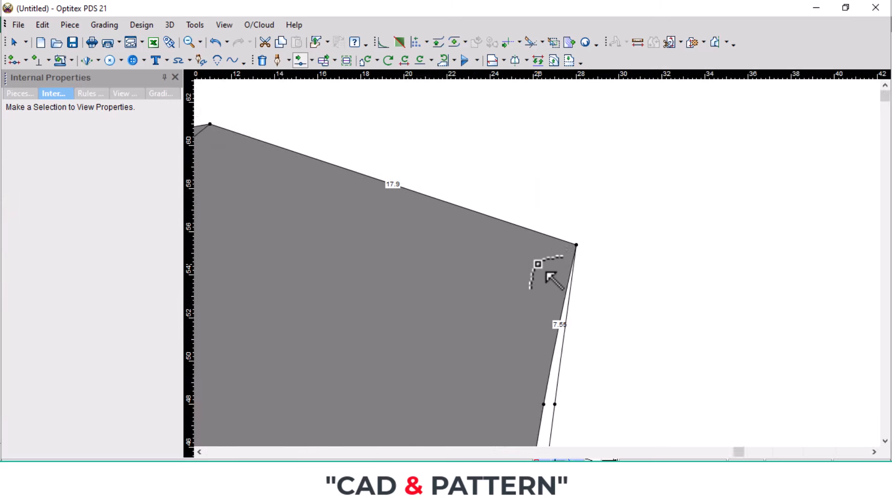
scroll(545, 272, "down", 4)
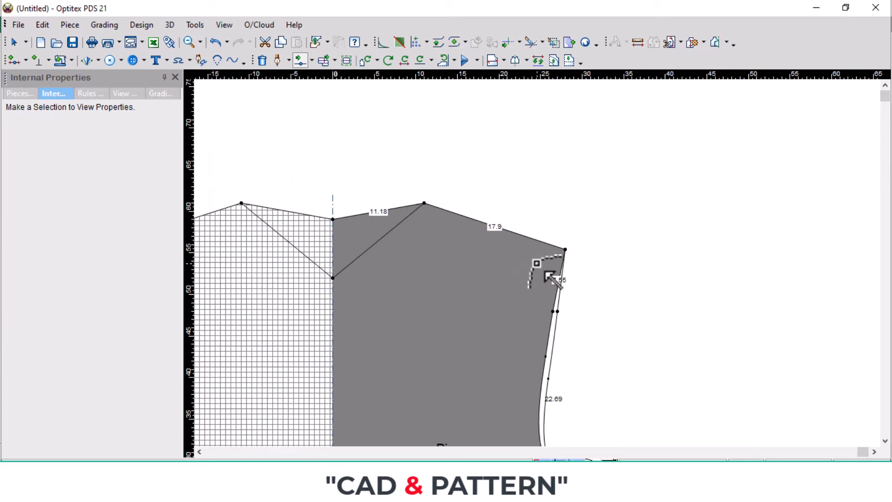
scroll(465, 272, "up", 3)
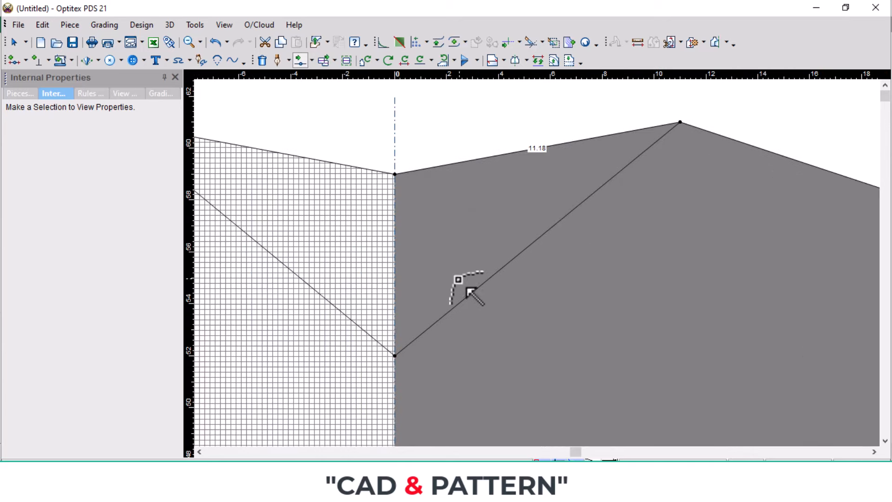
left_click_drag(447, 330, 424, 357)
key("Return")
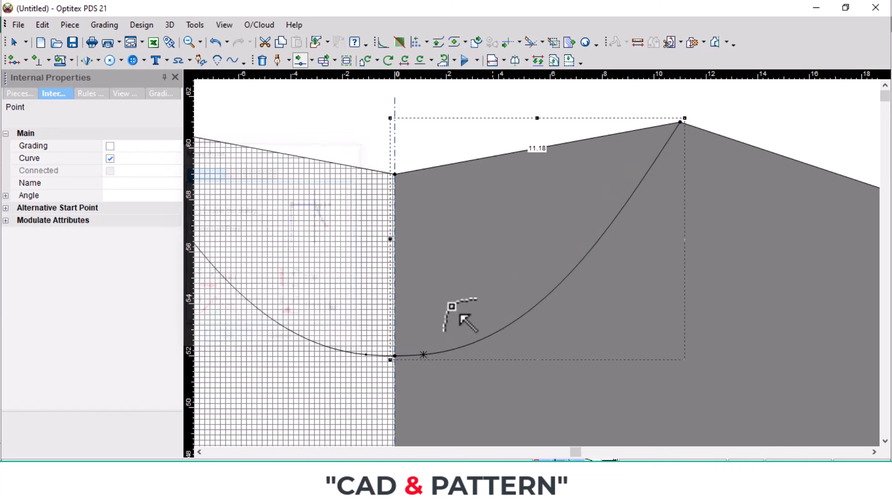
Round the lower neckline with a curve point pulled outward below the shoulder neck point and another pulled slightly down at mid-curve
left_click_drag(622, 218, 683, 191)
left_click(224, 339)
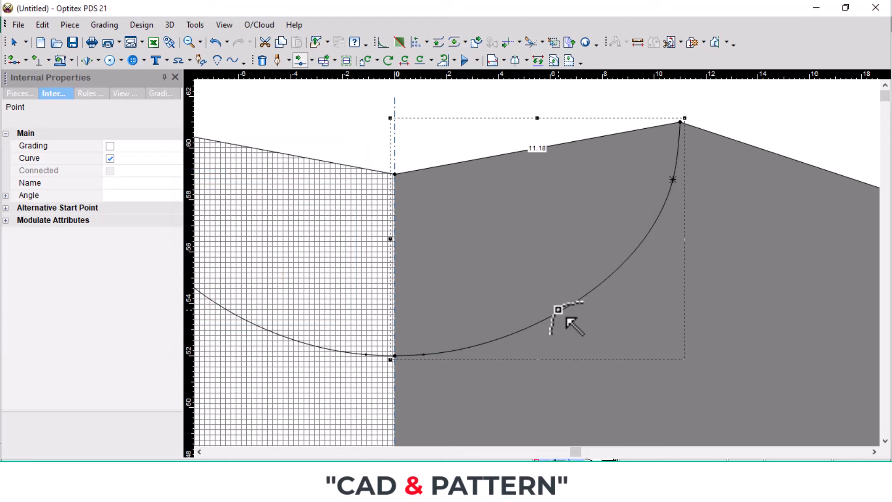
mouse_move(563, 313)
left_mouse_down()
mouse_move(567, 327)
mouse_move(560, 322)
left_mouse_up()
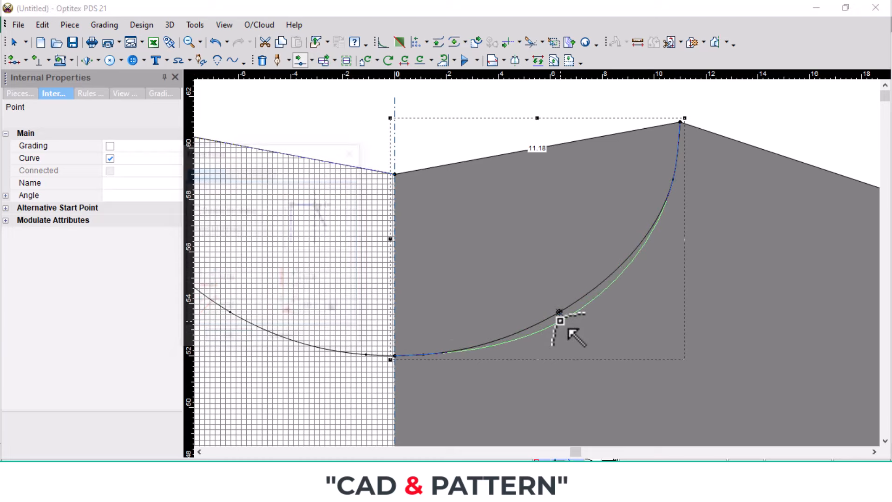
left_click(224, 339)
scroll(522, 276, "down", 4)
scroll(520, 219, "up", 5)
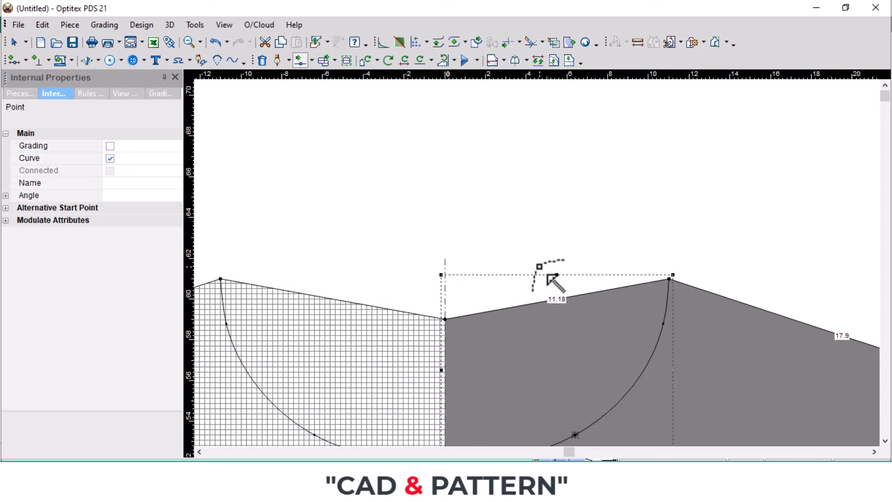
Round the upper neckline with a curve point near the center line pulled level with the center neck point and another pulled down near the shoulder
scroll(547, 271, "up", 1)
left_click(484, 300)
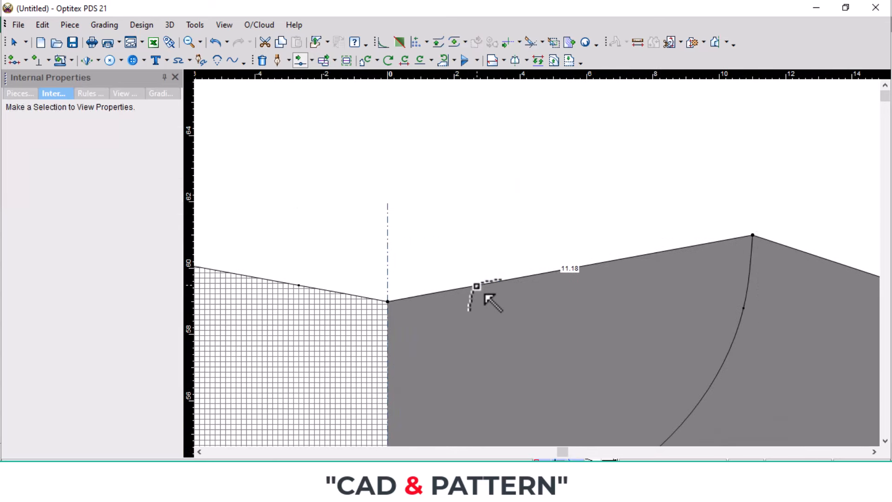
left_click_drag(484, 300, 479, 308)
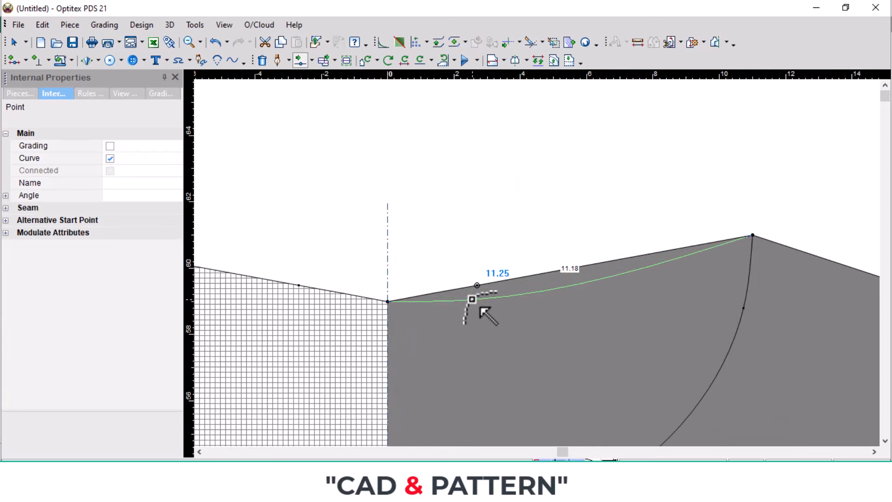
left_click(224, 339)
left_click_drag(635, 282, 731, 263)
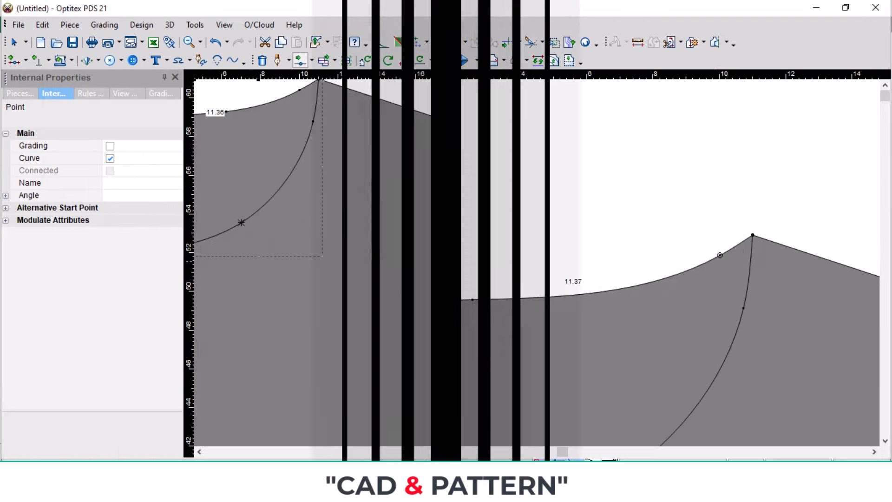
Mirror the body piece across its shoulder line to compare how the neckline and armhole curves run through the shoulder
scroll(564, 199, "down", 2)
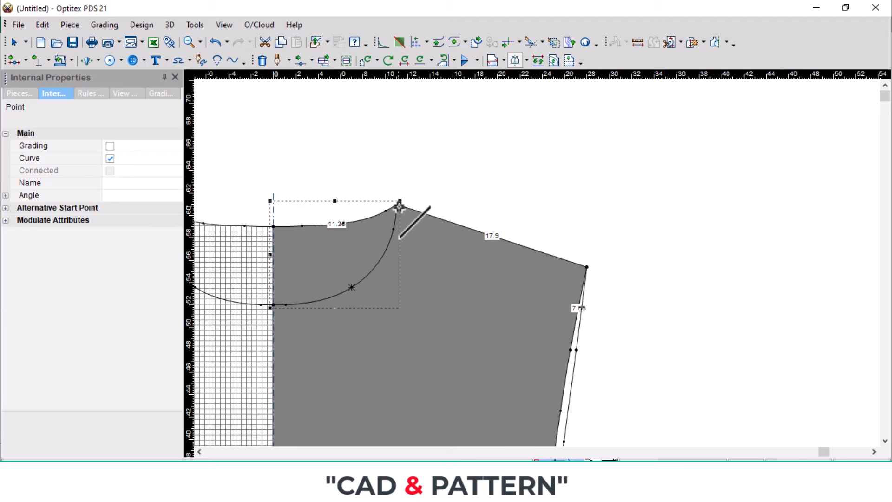
scroll(588, 267, "up", 2)
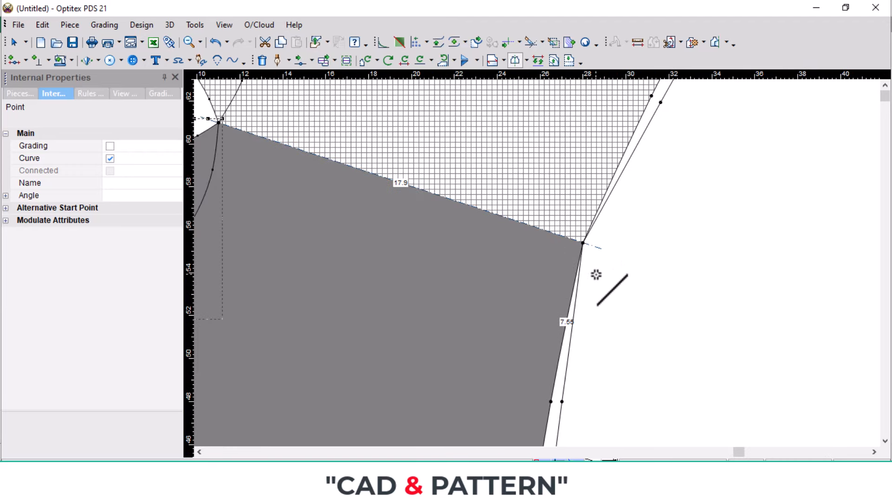
key("Escape")
Move the shoulder tip point outward by 0.25 in X and 0 in Y
scroll(596, 274, "down", 2)
key("m")
left_click_drag(500, 231, 542, 253)
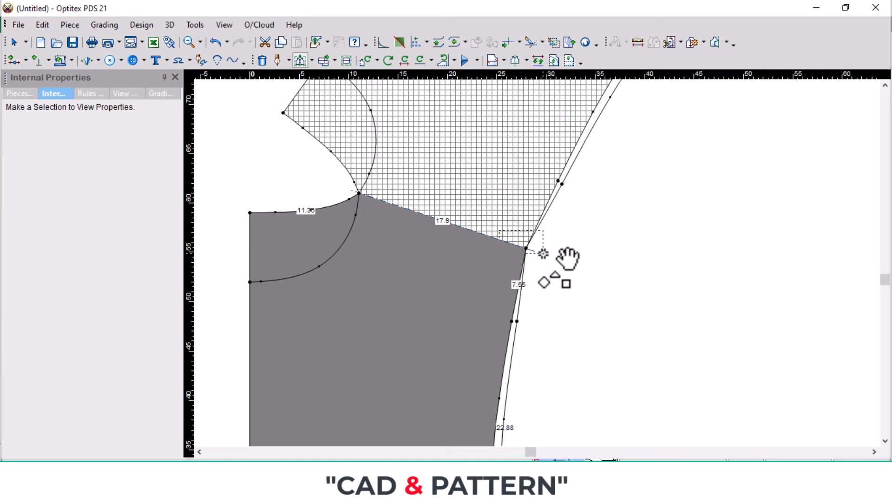
left_click(526, 248)
left_click(542, 249)
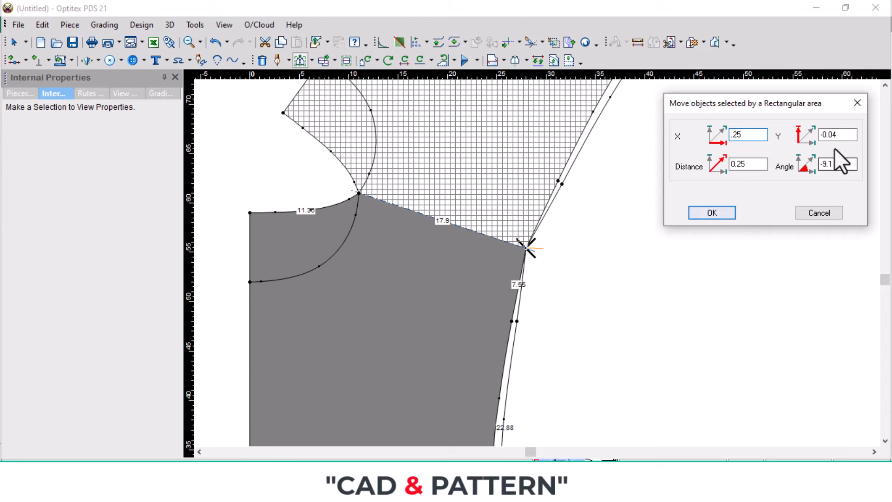
type("0")
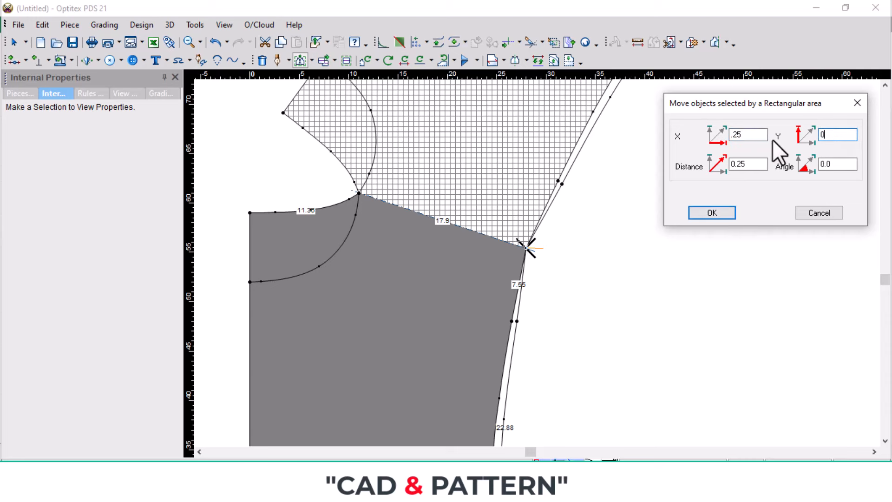
key("Return")
Select the shoulder tip with both armhole lines down to just below the underarm and move the points by 0 in X and 0.25 in Y
scroll(564, 259, "down", 3)
scroll(564, 267, "up", 4)
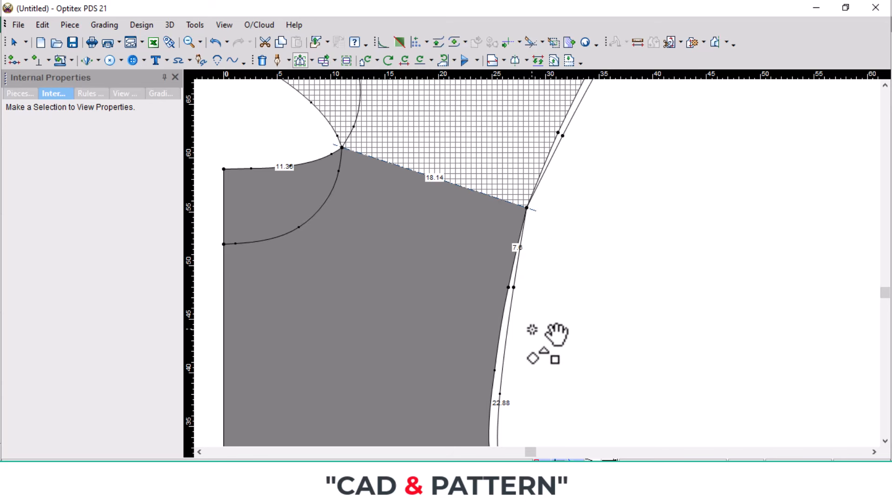
scroll(560, 338, "down", 1)
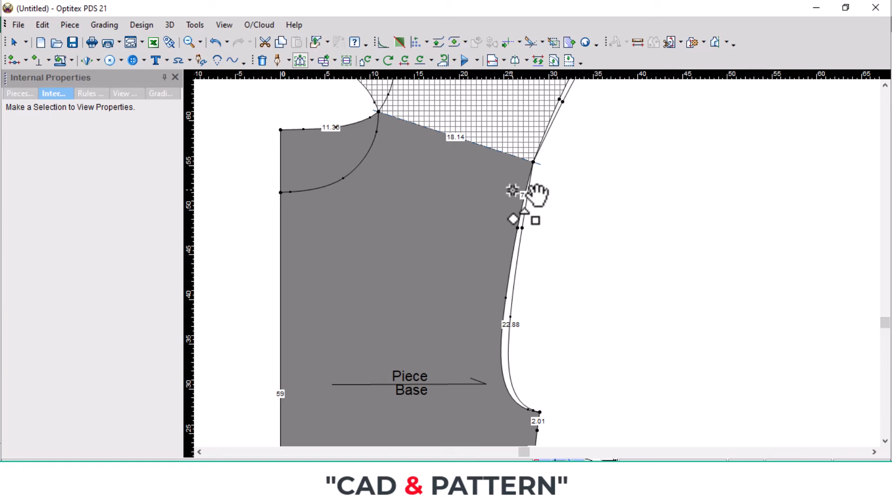
left_click_drag(491, 128, 581, 408)
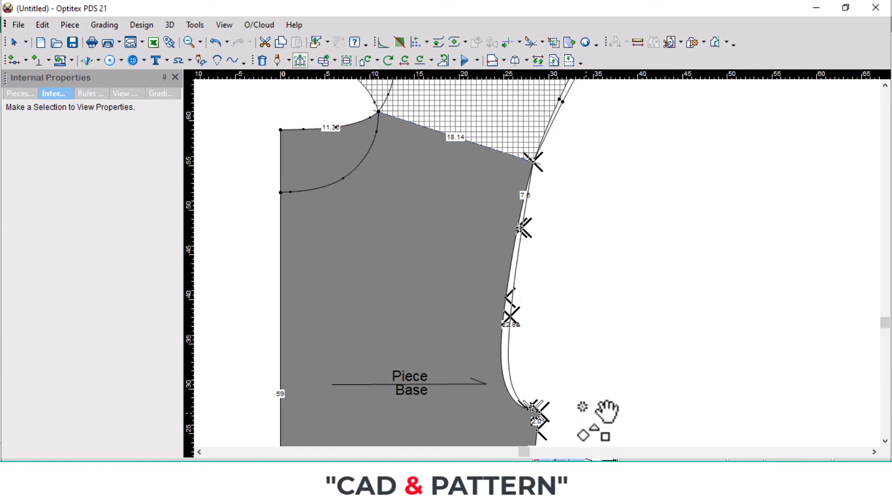
scroll(534, 265, "up", 3)
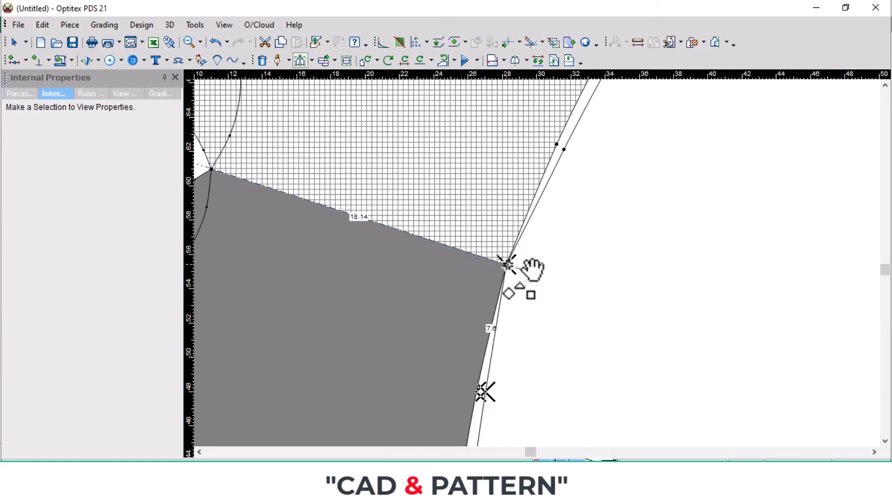
left_click_drag(507, 263, 507, 238)
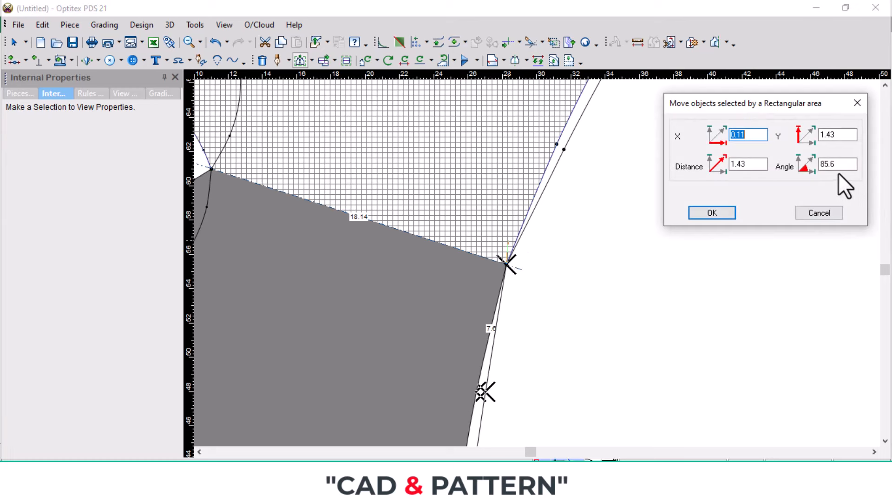
type("0")
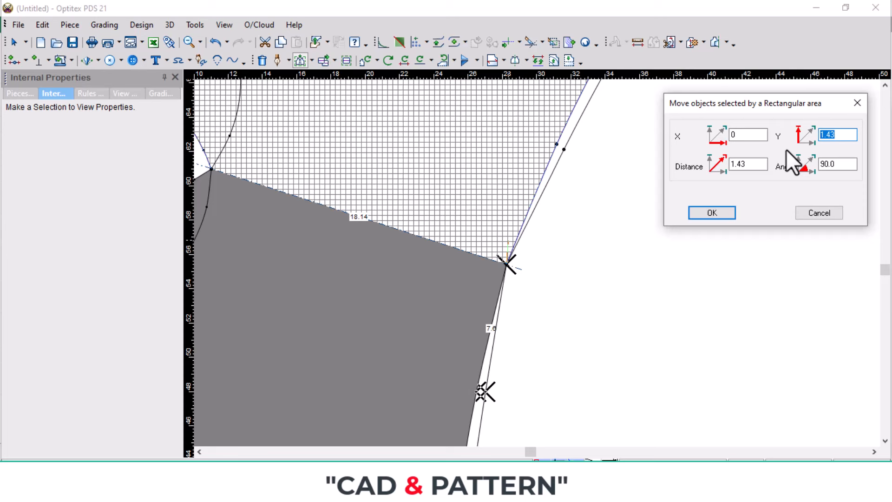
type(".25")
key("Return")
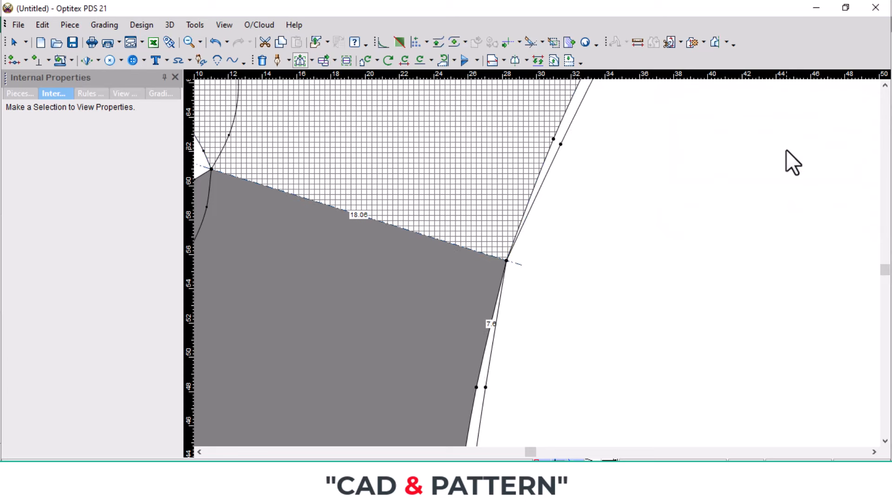
Check the armhole curve through the shoulder, then mirror the piece back across its center line from hem to neck
scroll(501, 253, "down", 5)
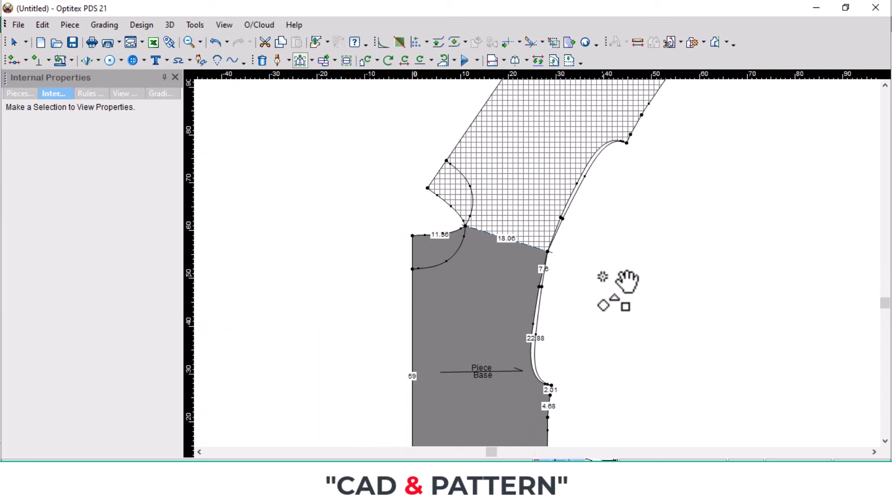
scroll(542, 254, "up", 5)
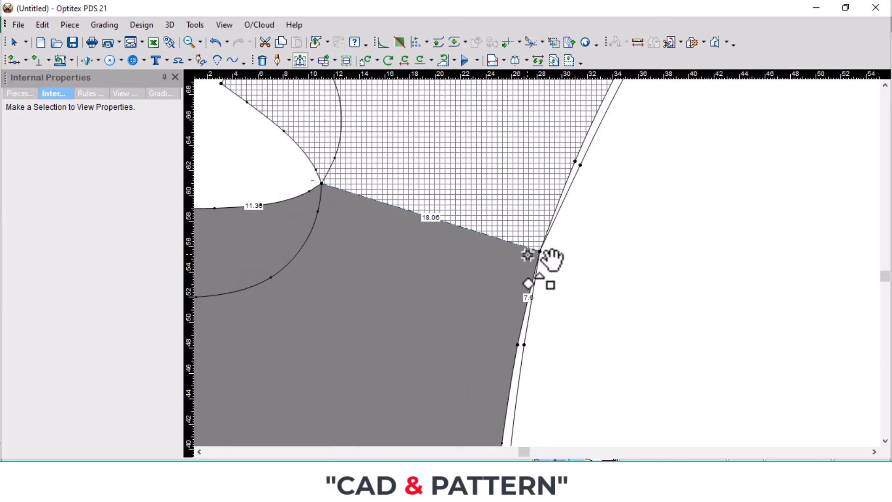
scroll(545, 280, "down", 4)
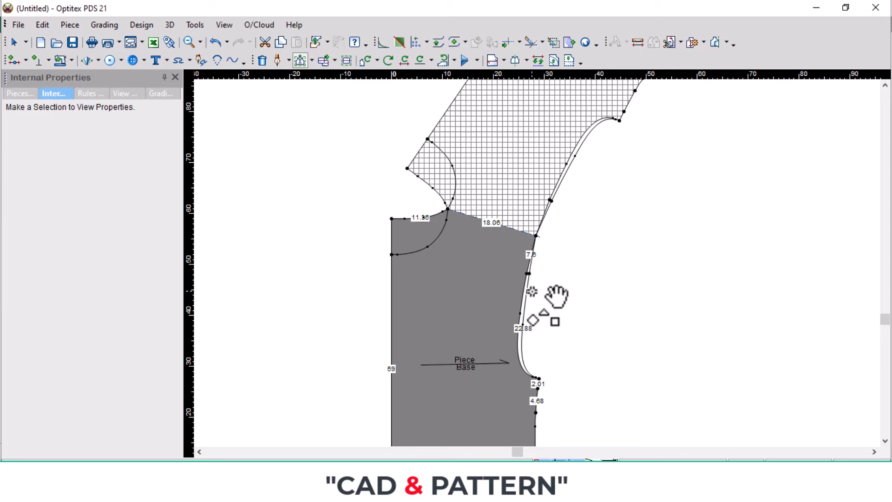
scroll(538, 232, "up", 4)
scroll(538, 231, "up", 1)
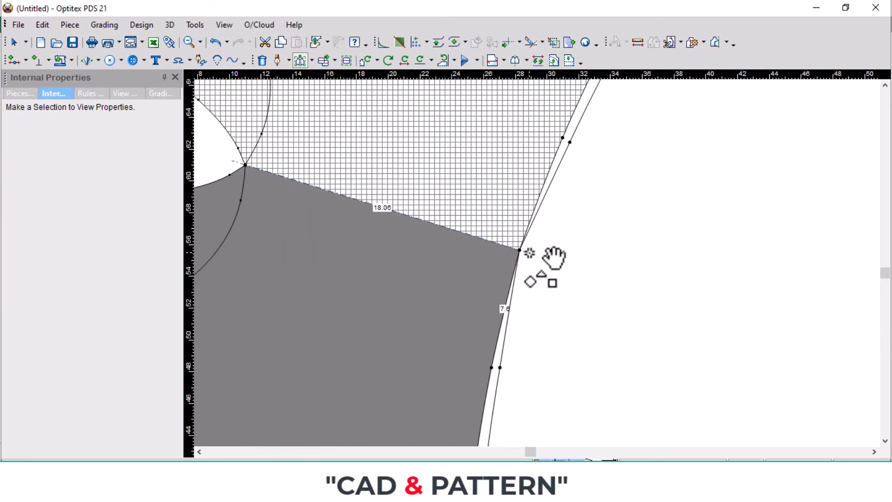
scroll(554, 258, "down", 4)
scroll(530, 325, "down", 5)
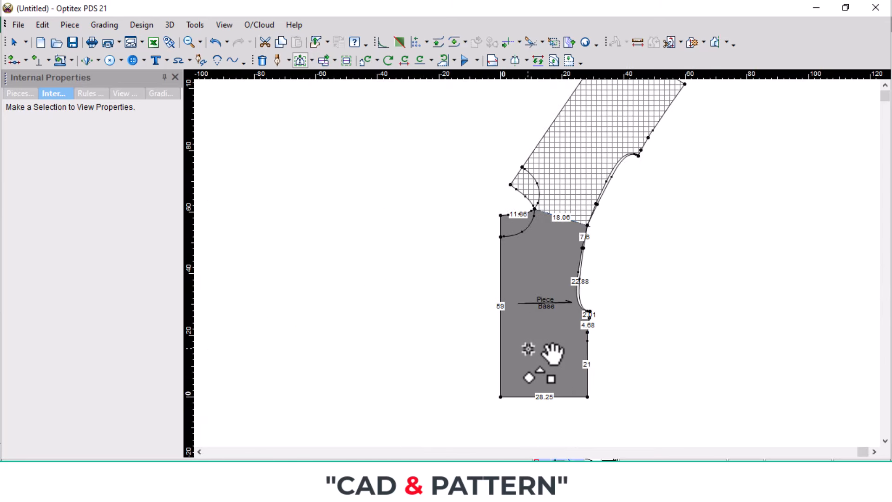
left_click(501, 397)
left_click(501, 215)
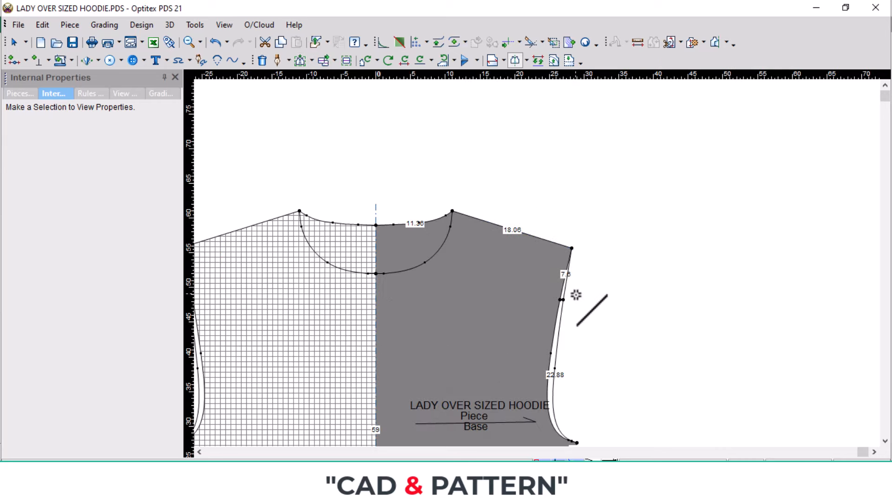
scroll(537, 261, "up", 2)
scroll(552, 285, "down", 2)
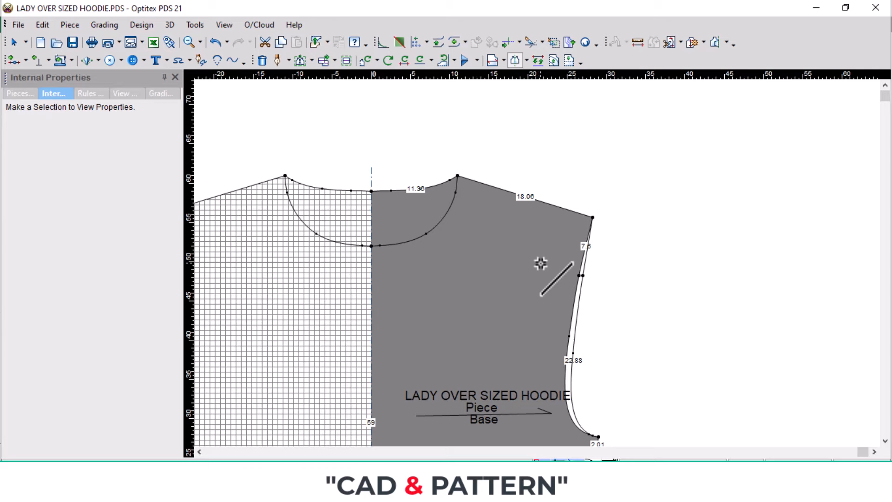
scroll(543, 268, "down", 2)
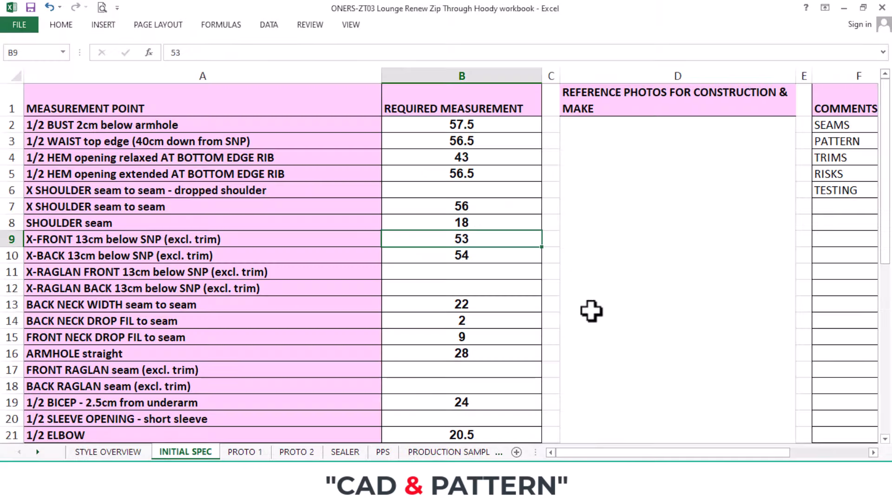
Look up the sleeve length, cuff depth and hem depth rows on the INITIAL SPEC sheet of the Excel workbook
scroll(208, 275, "down", 4)
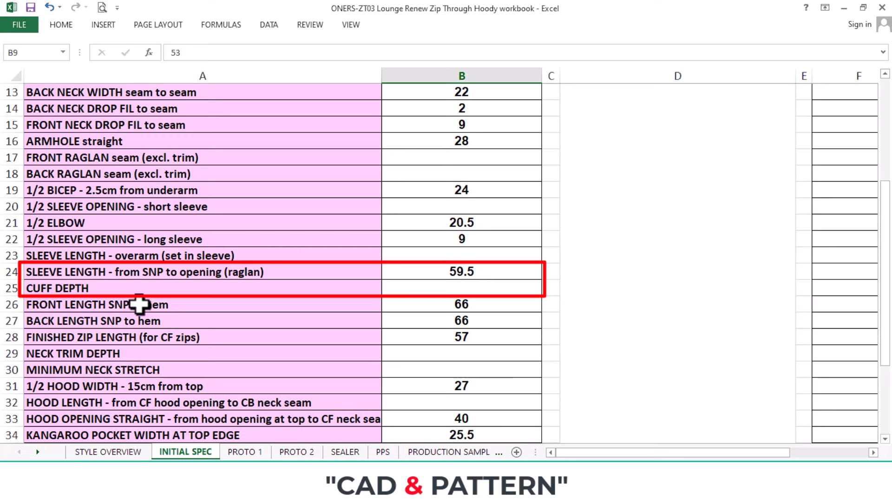
left_click(474, 290)
scroll(481, 333, "down", 4)
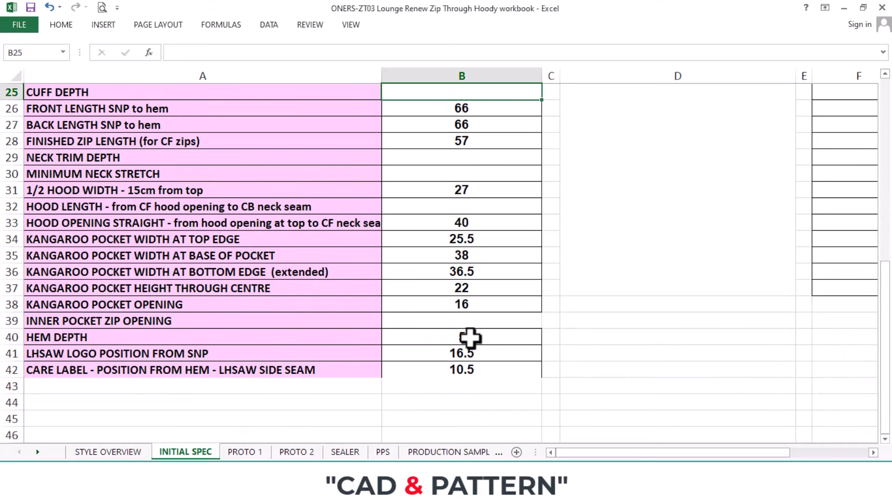
scroll(470, 338, "up", 5)
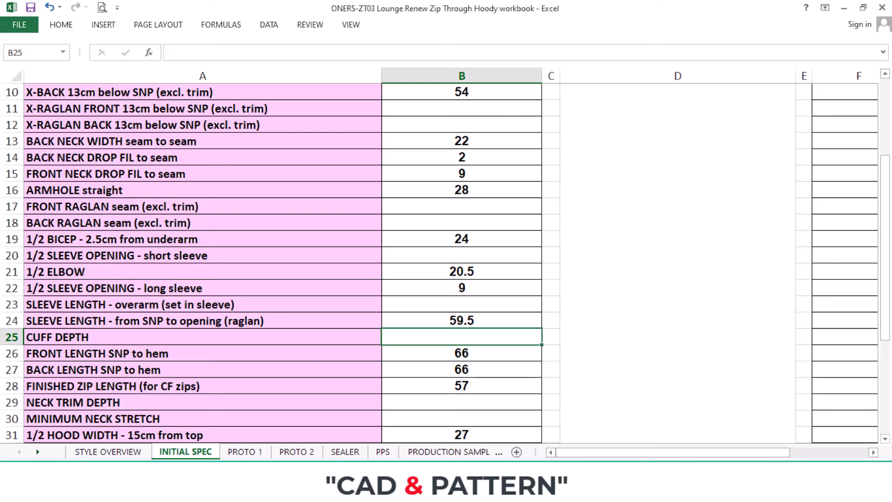
Switch to the calculator and subtract 5 from the 59.5 sleeve length
left_click(651, 487)
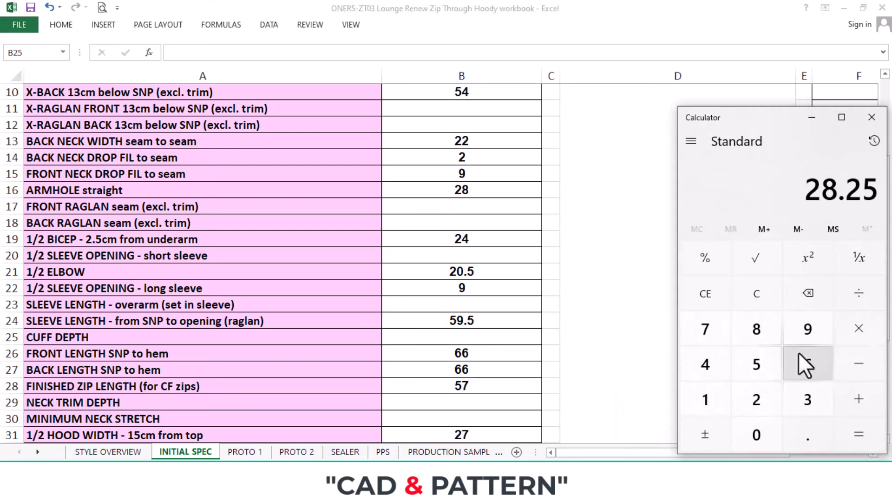
left_click(760, 370)
left_click(811, 328)
left_click(807, 435)
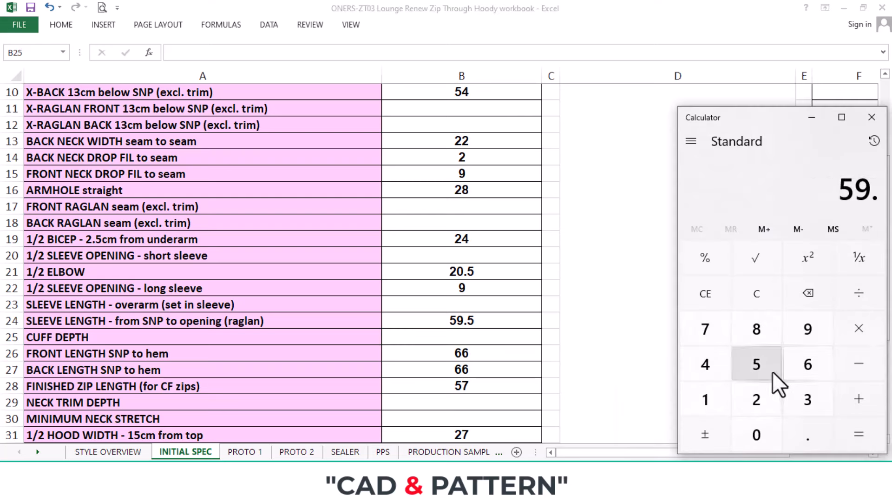
left_click(764, 371)
left_click(853, 365)
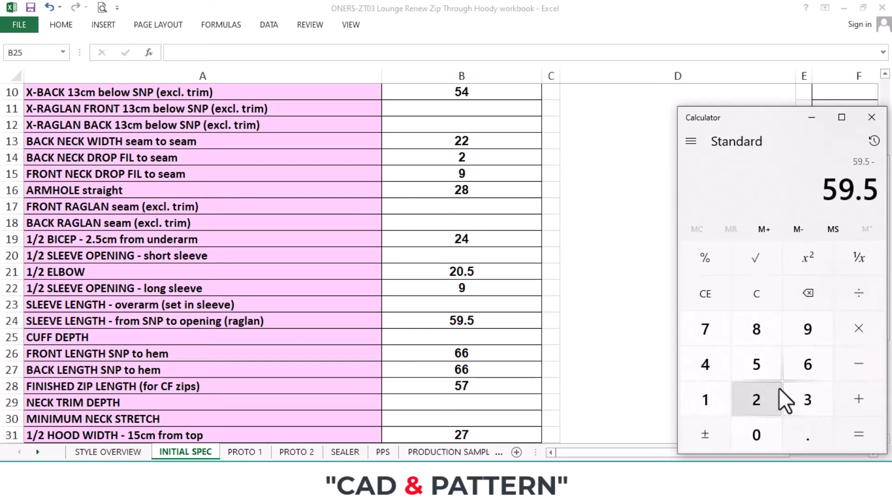
key("5")
left_click(860, 435)
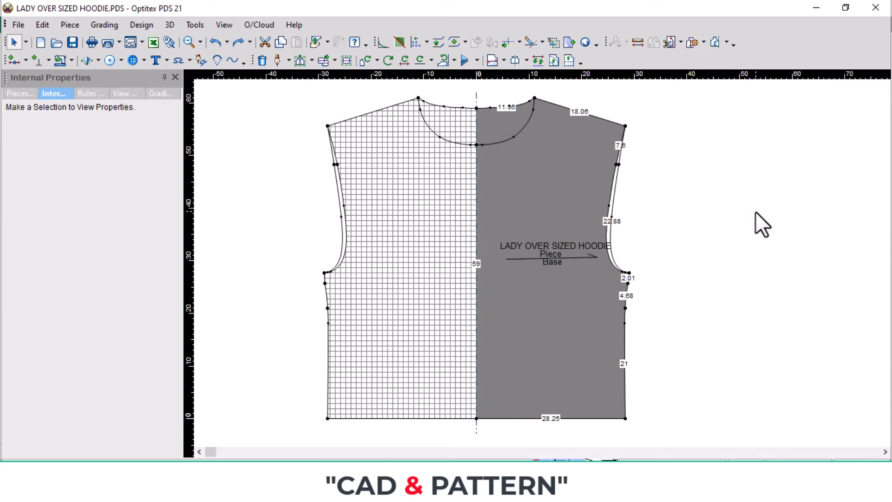
Create a new rectangular piece for the sleeve in Optitex PDS with length 24 and width 54.5
right_click(750, 210)
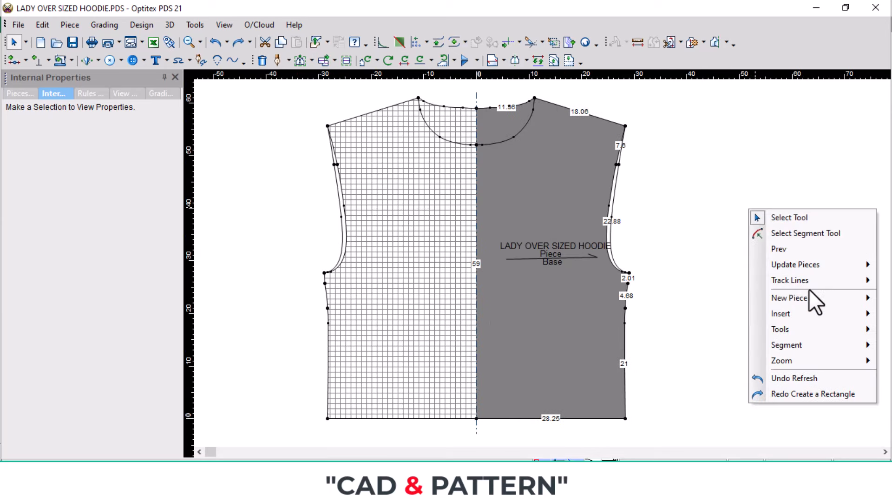
mouse_move(807, 295)
left_click(690, 304)
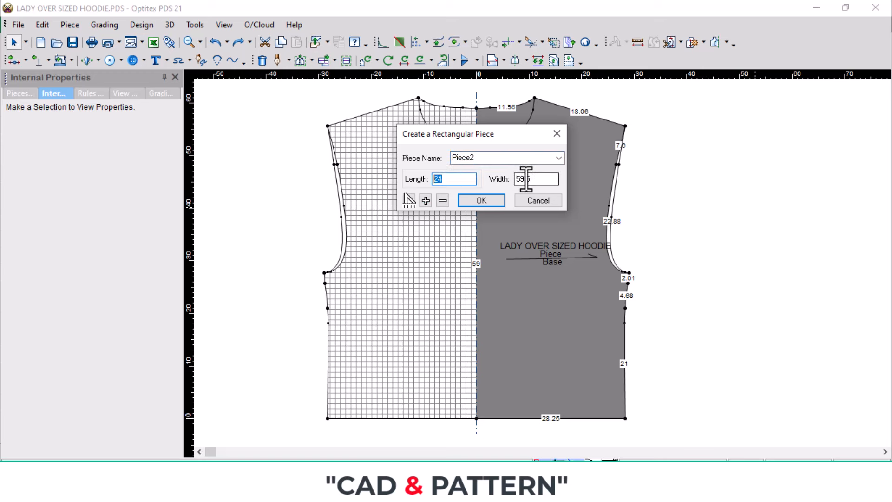
key("BackSpace")
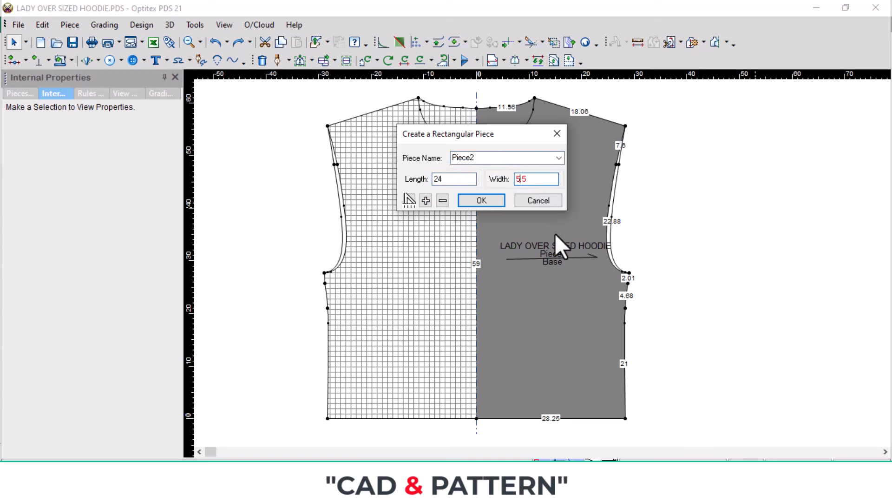
type("4")
left_click(483, 201)
scroll(536, 263, "down", 2)
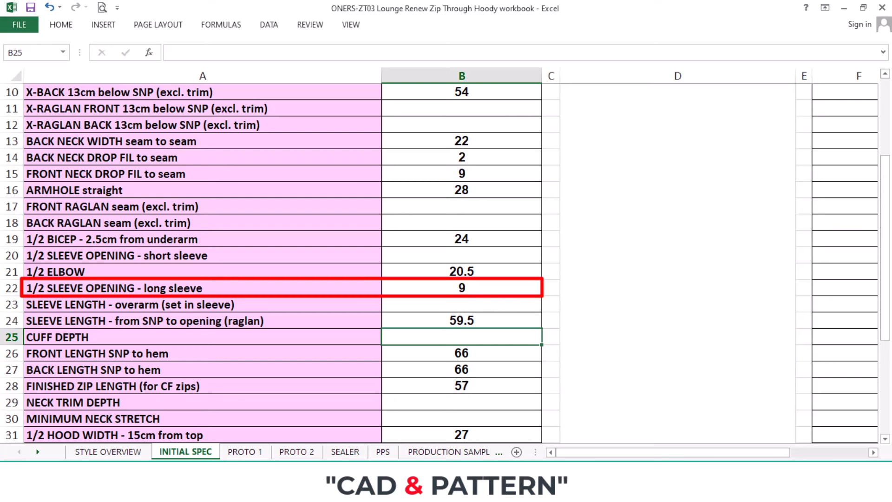
Add 2.5 to the 9 long-sleeve opening on the calculator
key("alt+Tab")
left_click(813, 338)
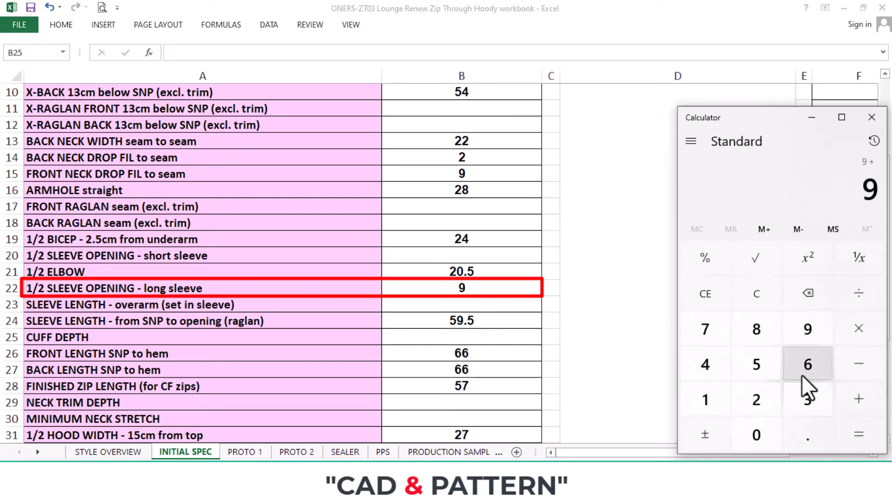
left_click(759, 406)
left_click(807, 434)
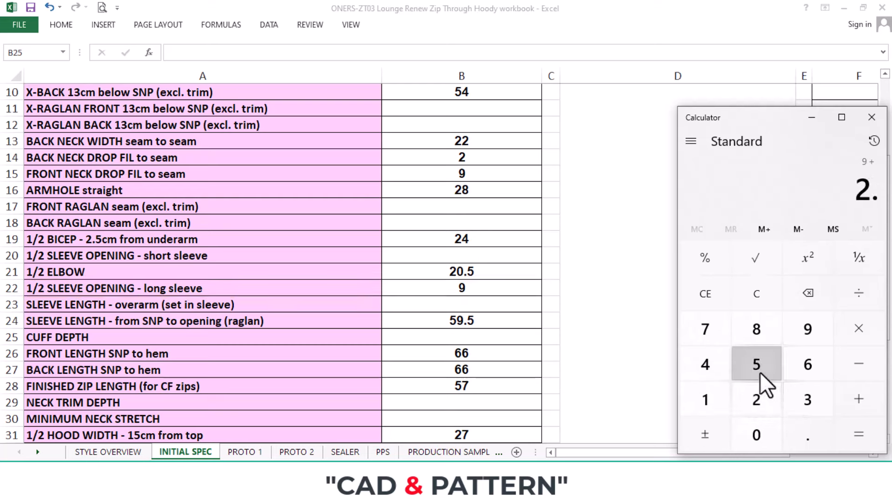
left_click(761, 373)
left_click(859, 435)
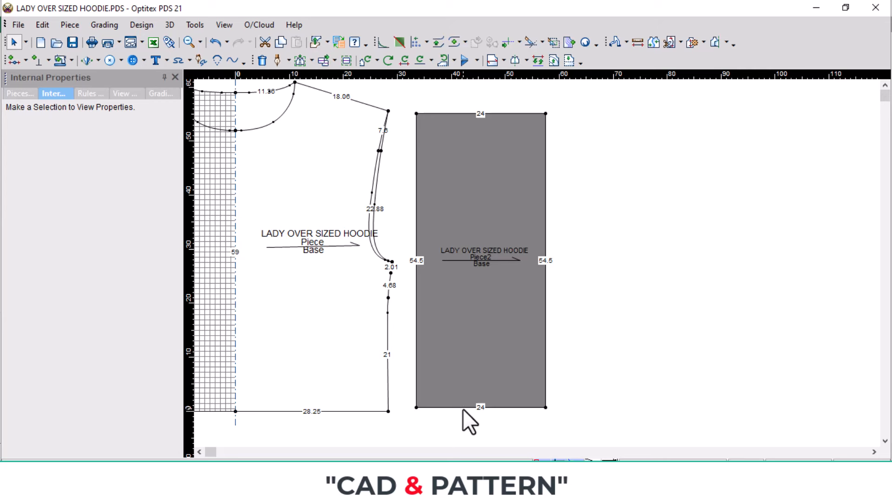
Add a grading point on the sleeve rectangle's bottom edge in Optitex PDS, 12 from the lower corner nearest the body
left_click(433, 408)
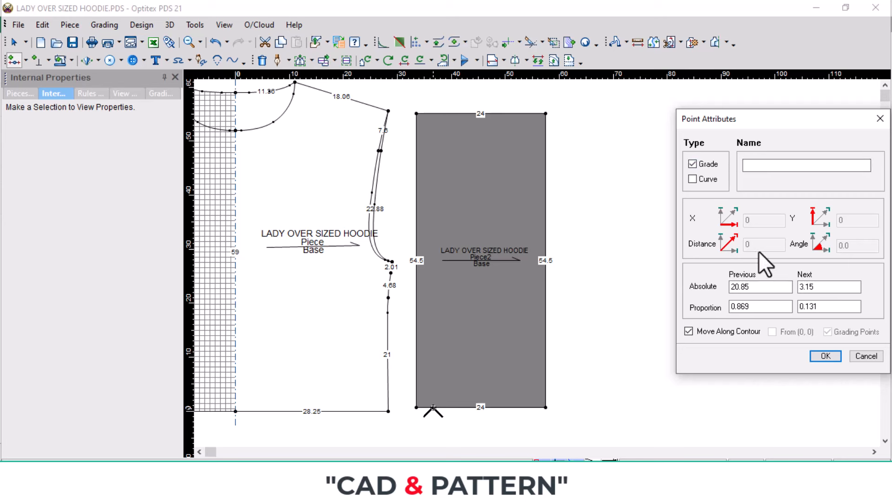
double_click(812, 286)
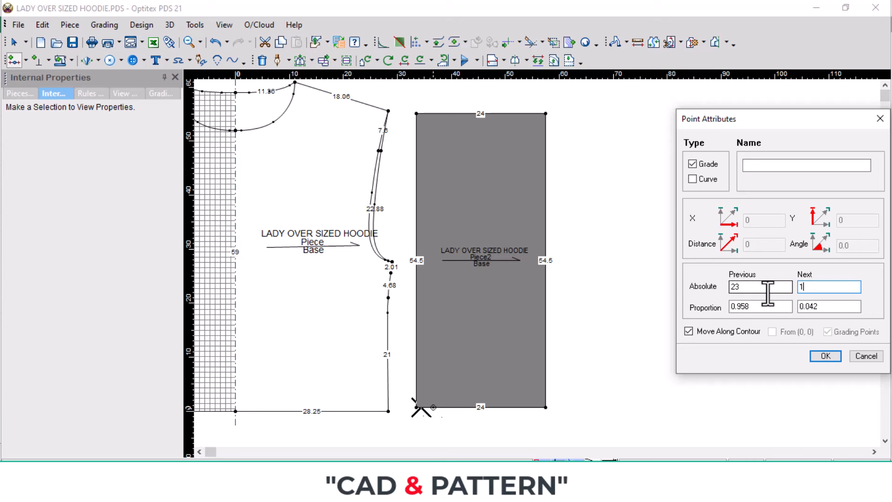
key("Return")
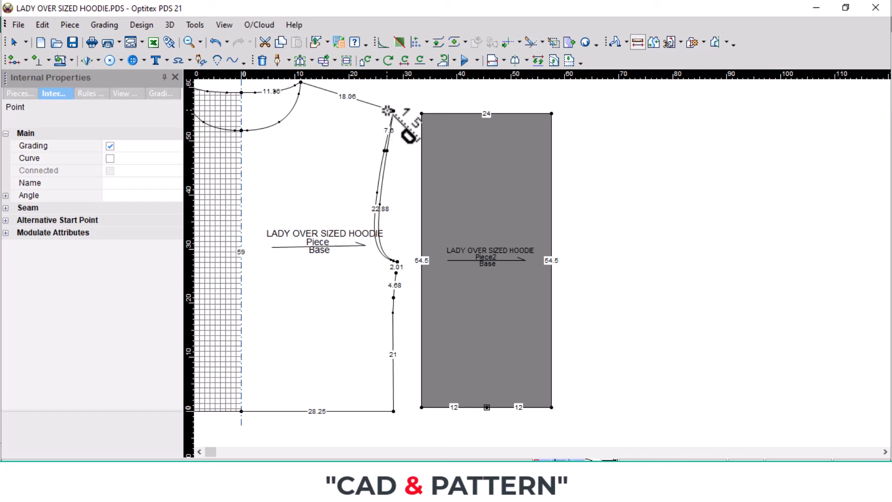
Measure the body's armhole curve from the shoulder tip to the underarm point
left_click(393, 132)
left_click(398, 259)
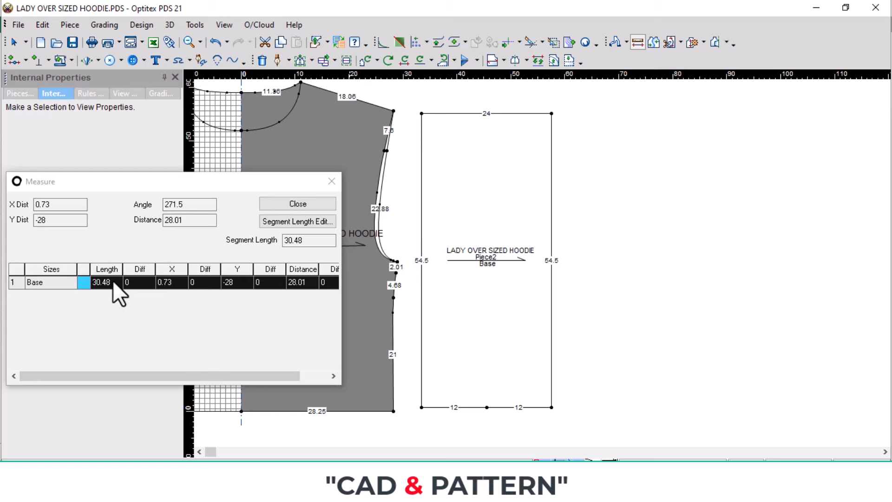
left_click(331, 181)
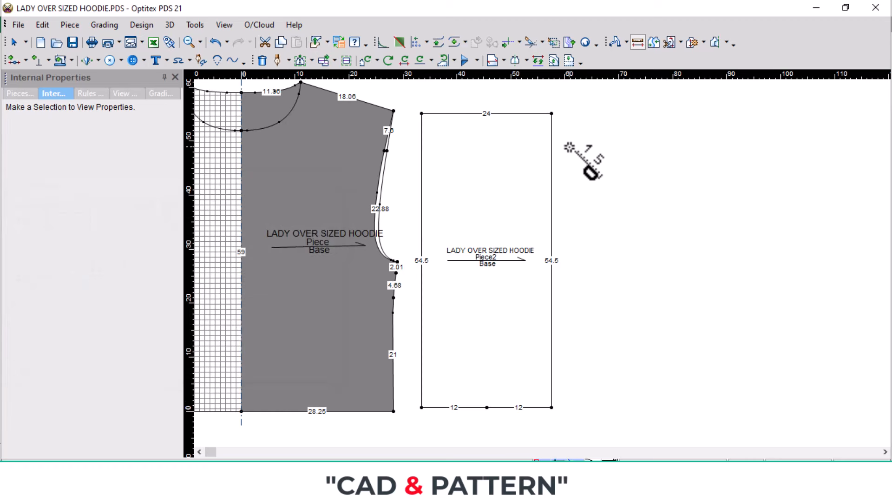
Add a grading point on the sleeve's outer long edge, 15 below the upper corner
left_click(553, 146)
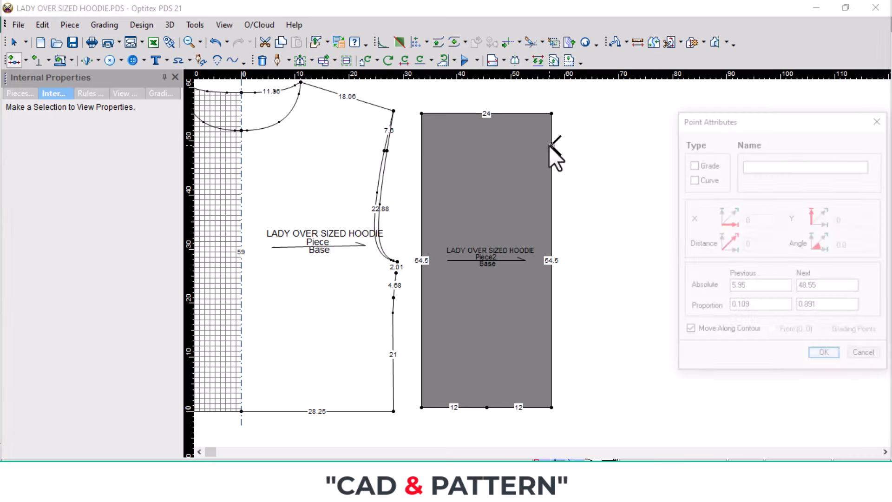
left_click(691, 165)
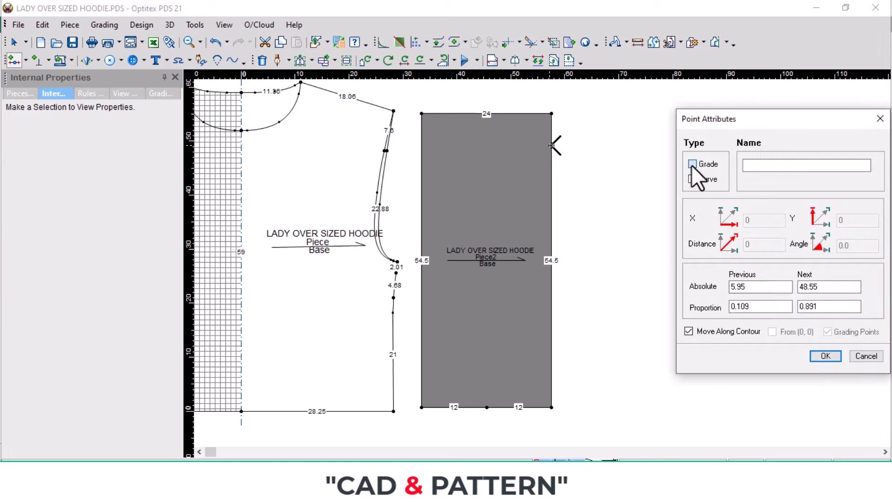
double_click(758, 287)
type("15")
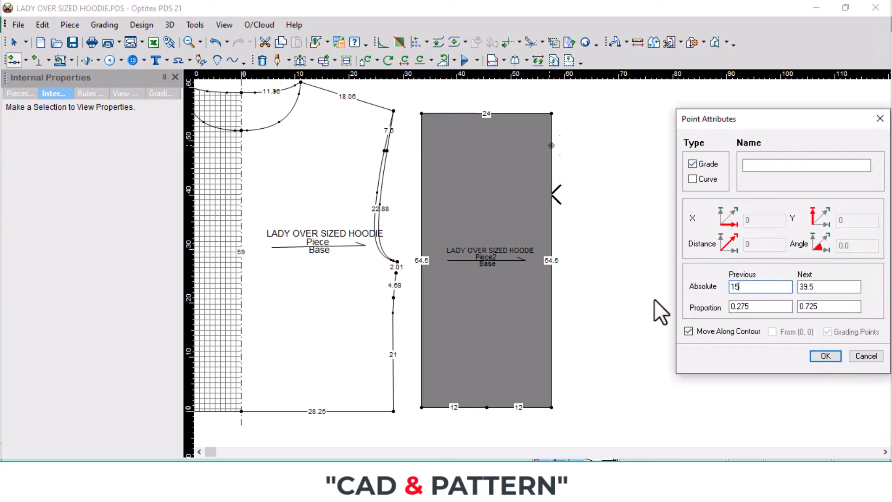
key("Return")
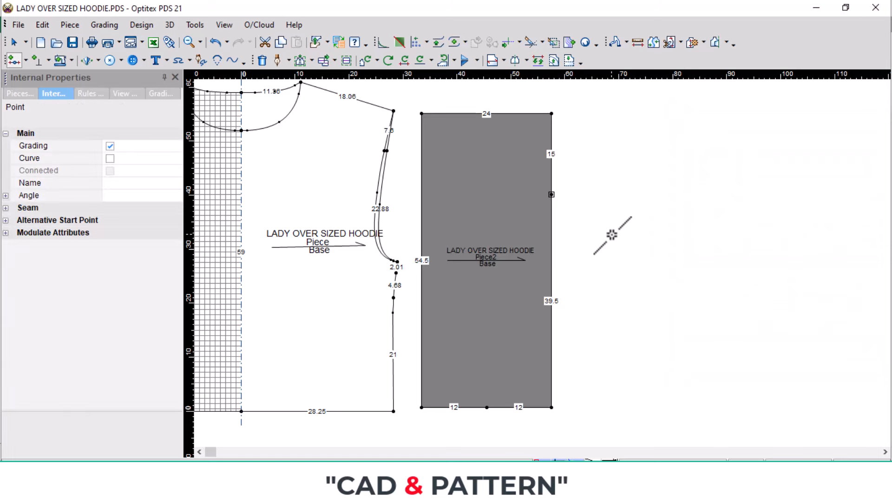
Delete the sleeve's two outer corner points to form the slanted cap and tapered seam, and move the piece farther from the body
key("Delete")
left_click(555, 111)
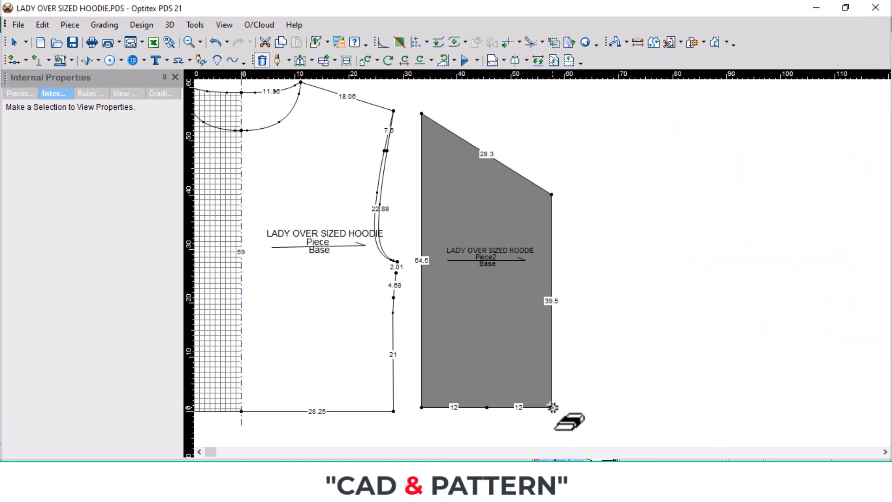
left_click(552, 407)
left_click_drag(494, 303, 551, 303)
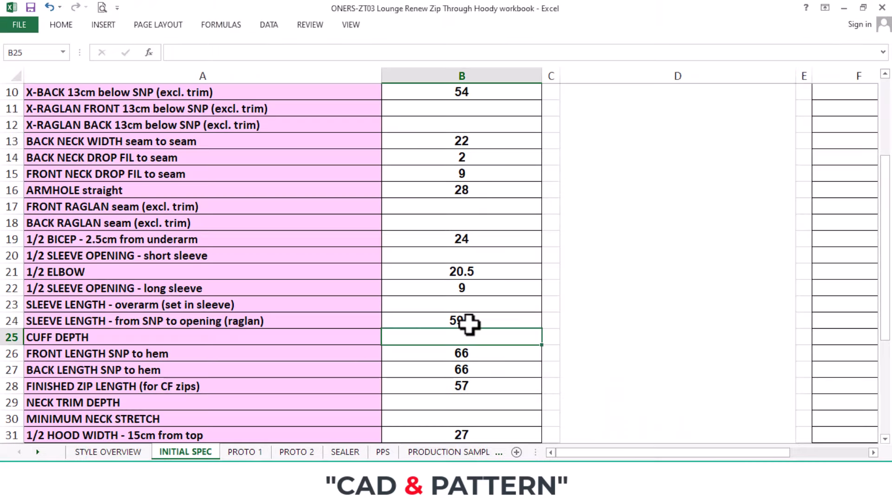
Divide the 59.5 sleeve length by 2 on the calculator
left_click(762, 486)
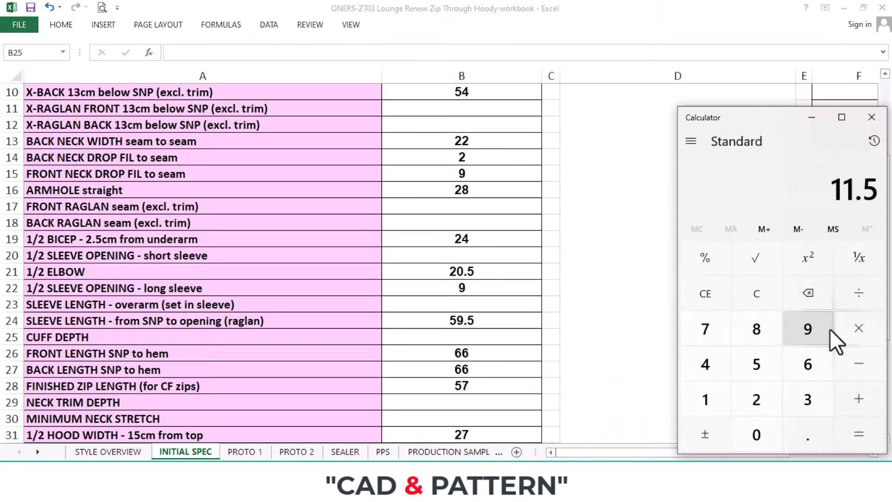
left_click(769, 359)
left_click(807, 330)
left_click(808, 436)
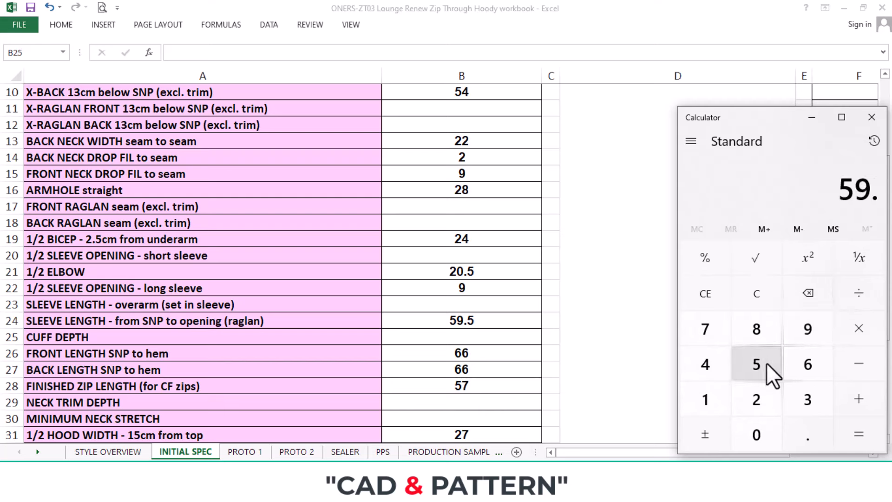
left_click(762, 363)
left_click(771, 394)
left_click(855, 433)
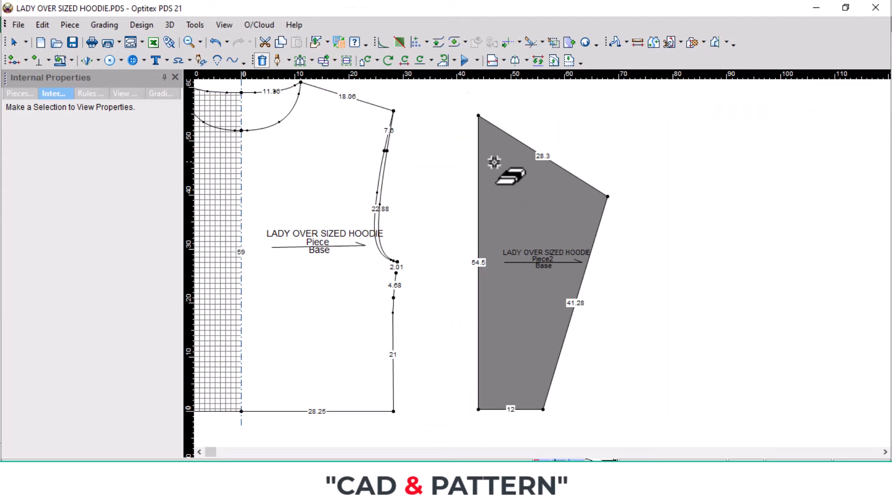
Place a horizontal guide line at the sleeve's top point and offset it by -29.75 to mark the elbow level
left_click_drag(512, 72, 492, 116)
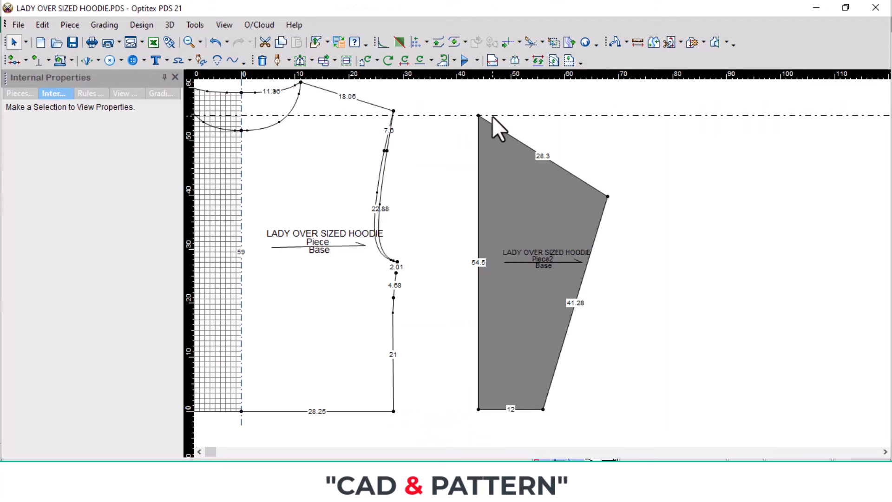
double_click(492, 116)
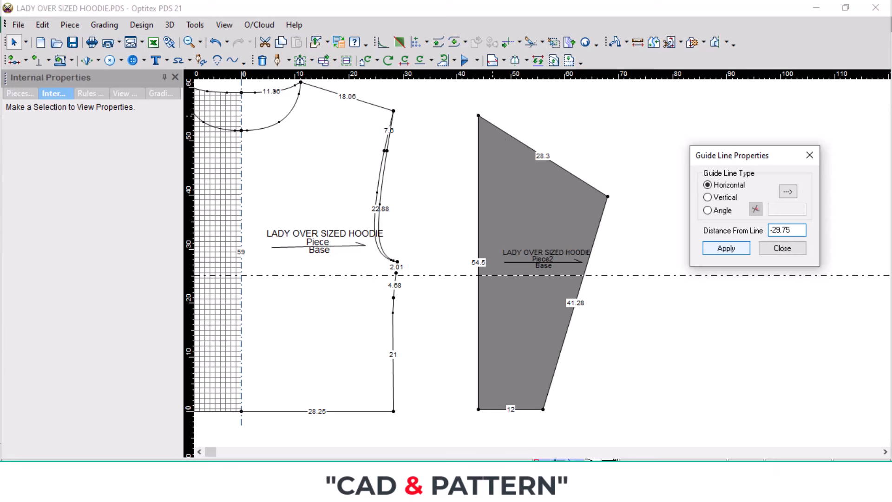
left_click(811, 156)
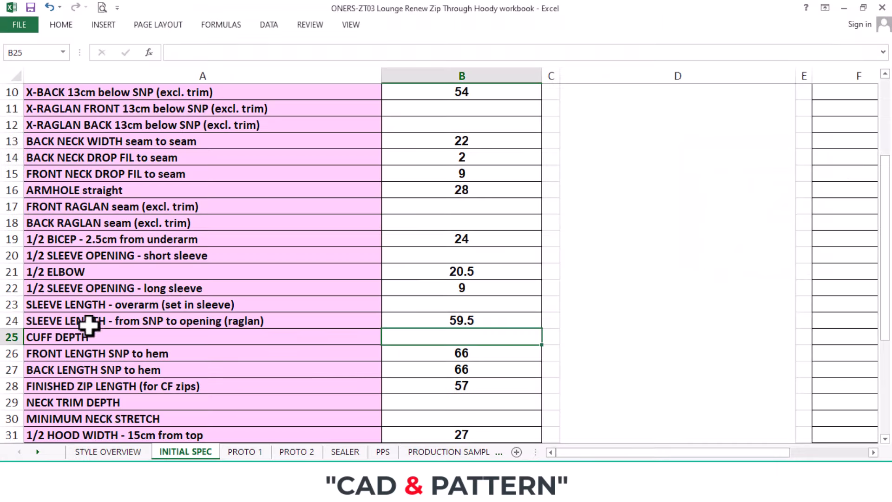
Look up the 1/2 ELBOW value and offset a vertical guide line 20.5 from the sleeve's straight center edge
left_click(473, 273)
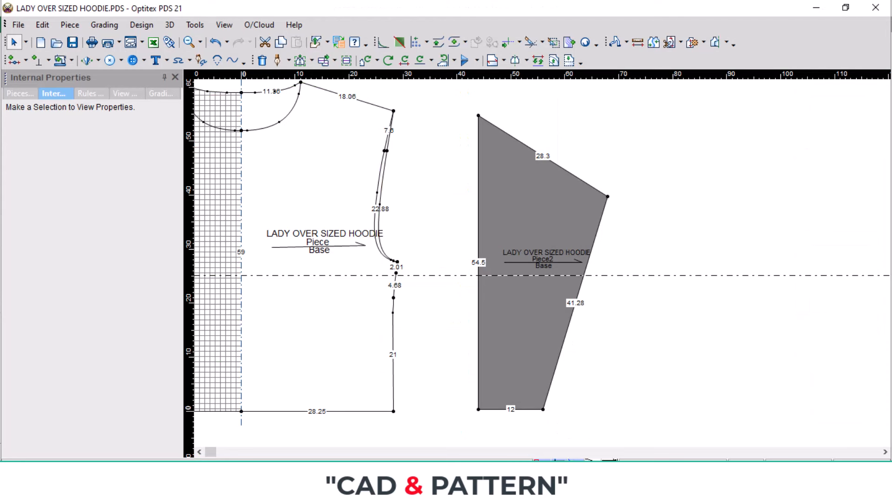
double_click(475, 278)
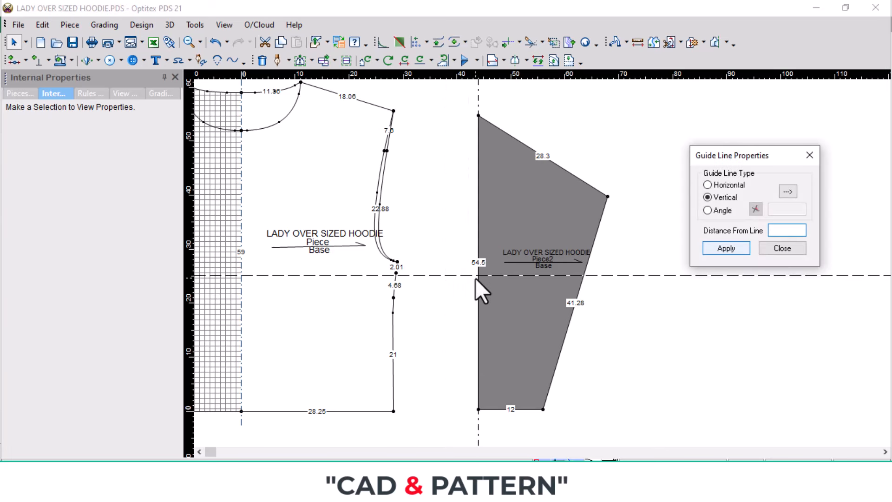
type("20.5")
key("Return")
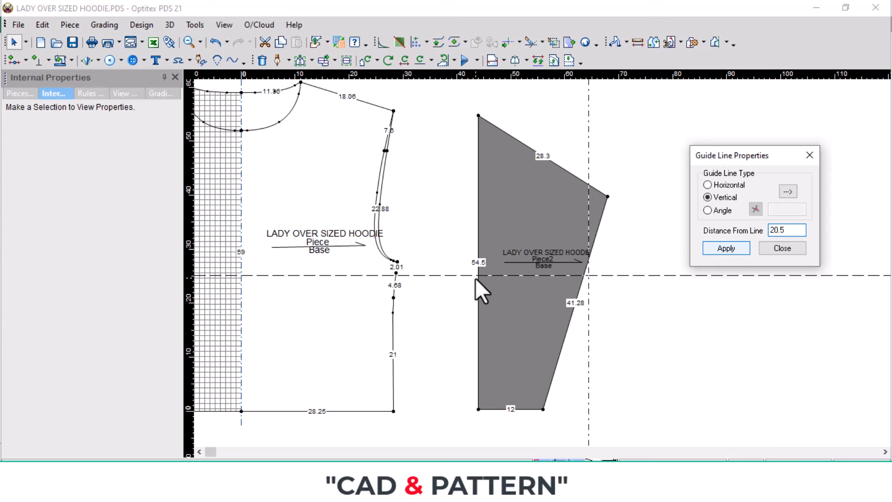
left_click(810, 155)
Curve the sleeve's underarm seam by moving a point on it to the guide line intersection, and make that point a grading curve point
key("m")
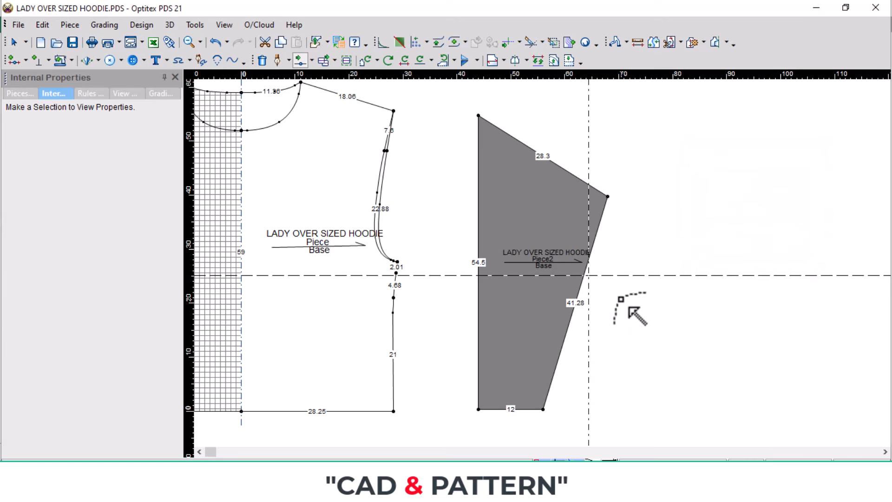
scroll(604, 279, "up", 2)
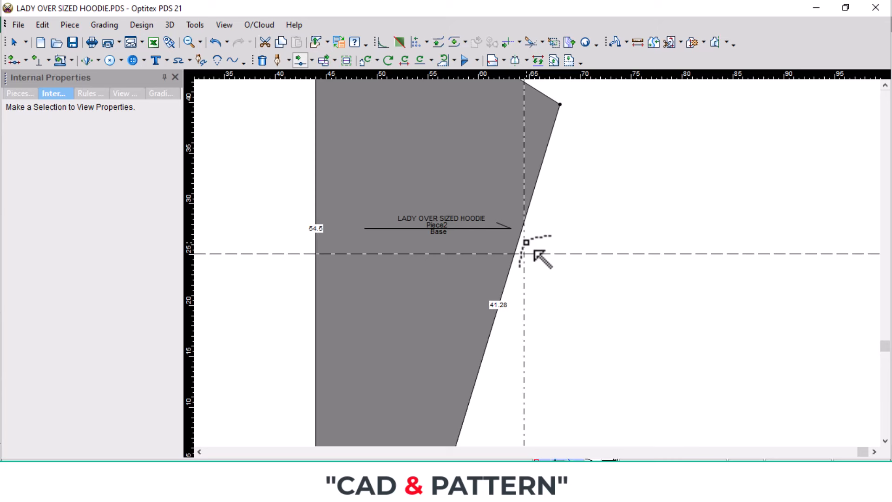
left_click(511, 265)
left_click(525, 255)
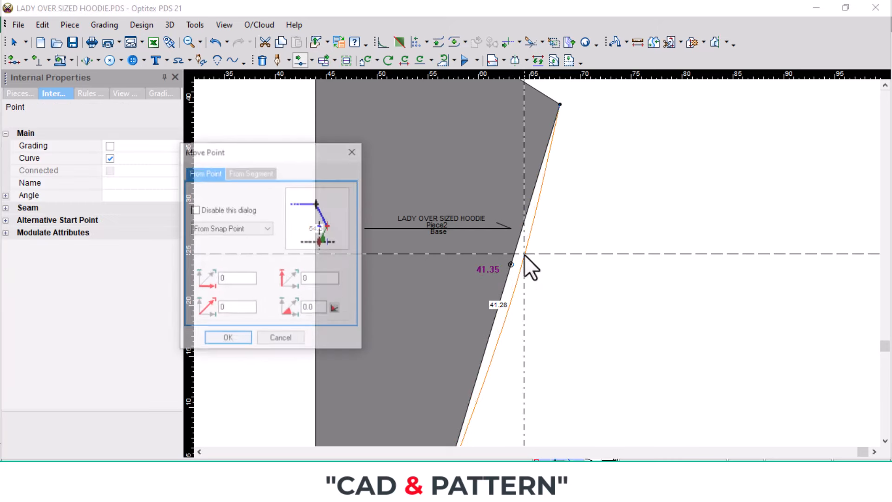
left_click(224, 339)
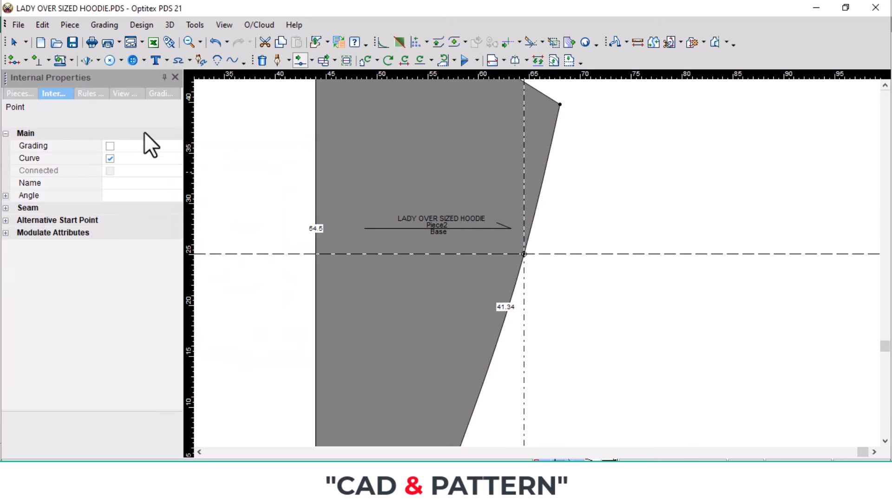
left_click(110, 146)
left_click(110, 158)
scroll(543, 223, "down", 2)
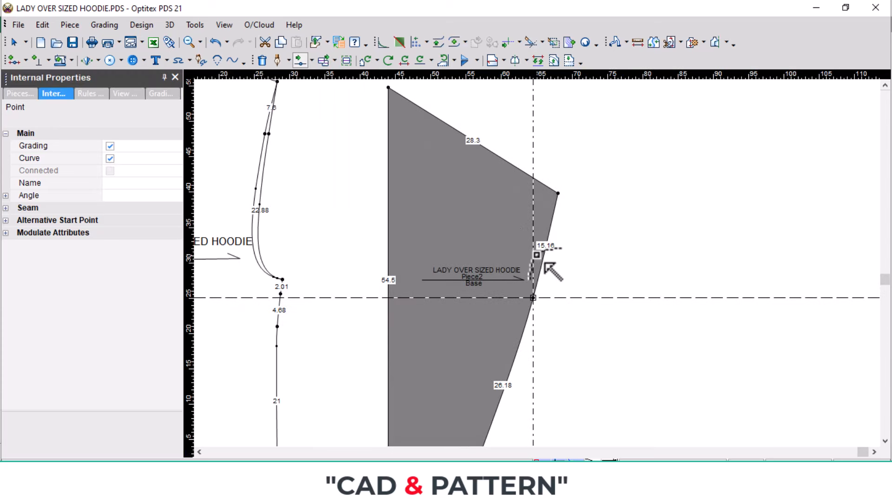
scroll(553, 240, "up", 2)
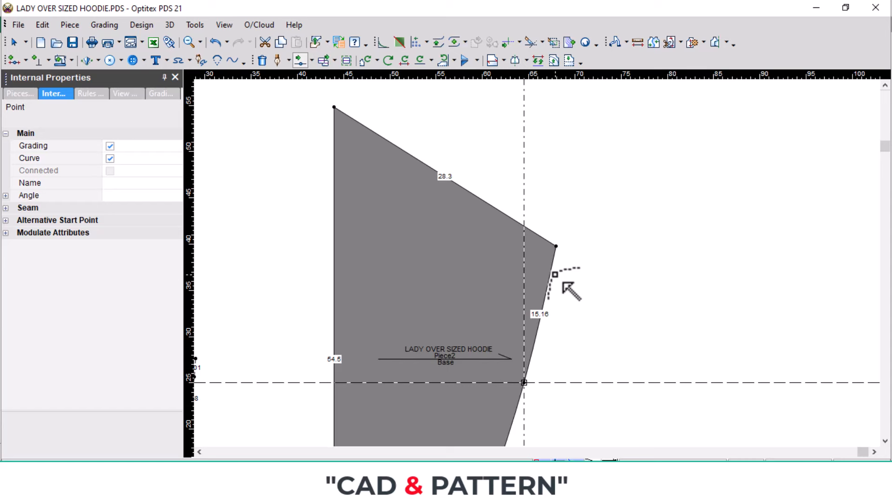
scroll(527, 285, "down", 2)
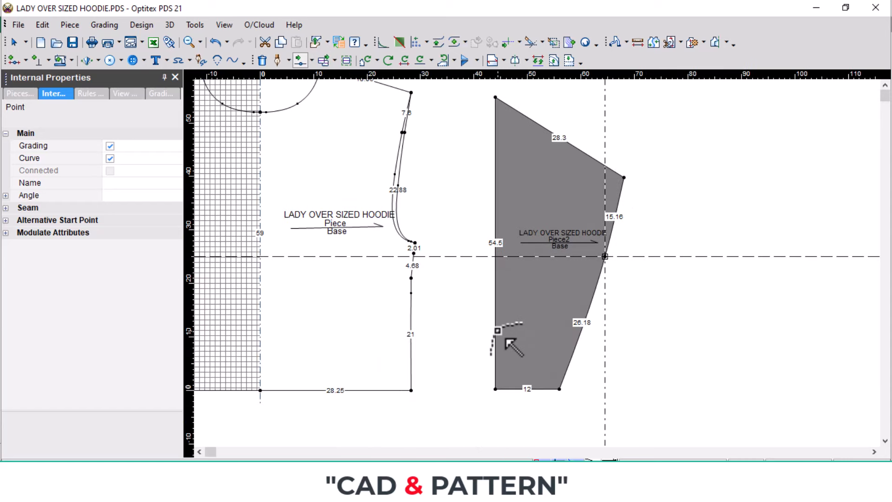
Mirror the sleeve across its straight center edge from hem to cap top and reposition the piece
key("h")
left_click(496, 389)
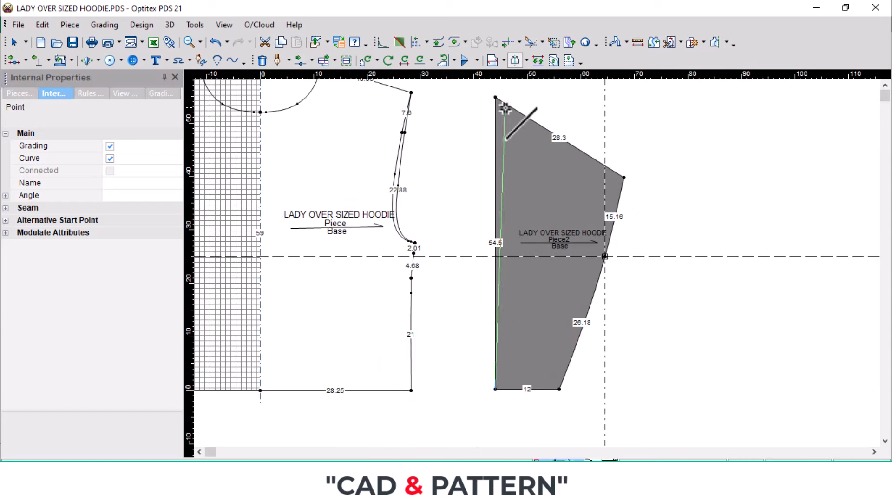
left_click(496, 97)
key("space")
left_click(575, 155)
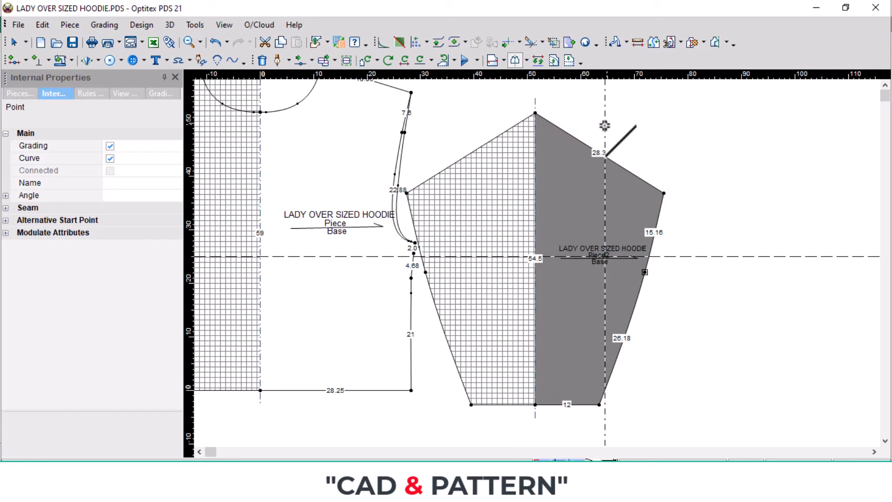
Curve the sleeve's straight cap line by moving a point near its top by about X -1.84, Y 2.51
scroll(578, 165, "up", 2)
scroll(539, 263, "up", 2)
right_click(679, 202)
left_click(735, 208)
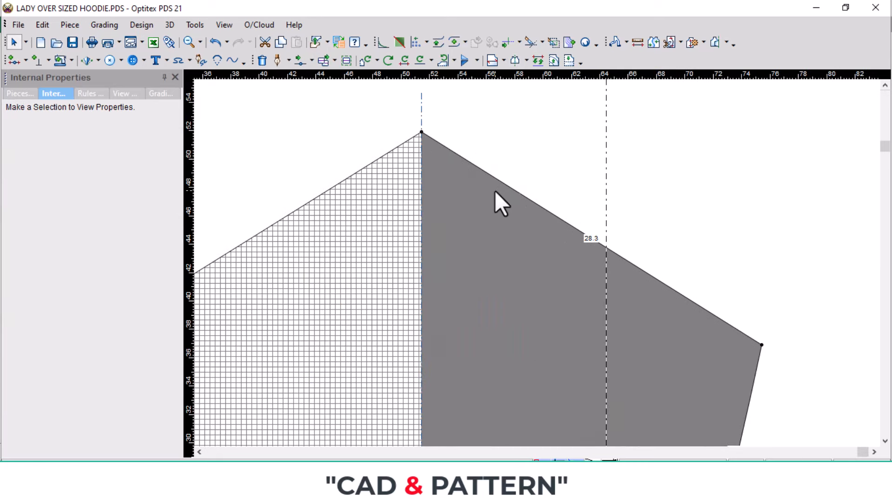
key("c")
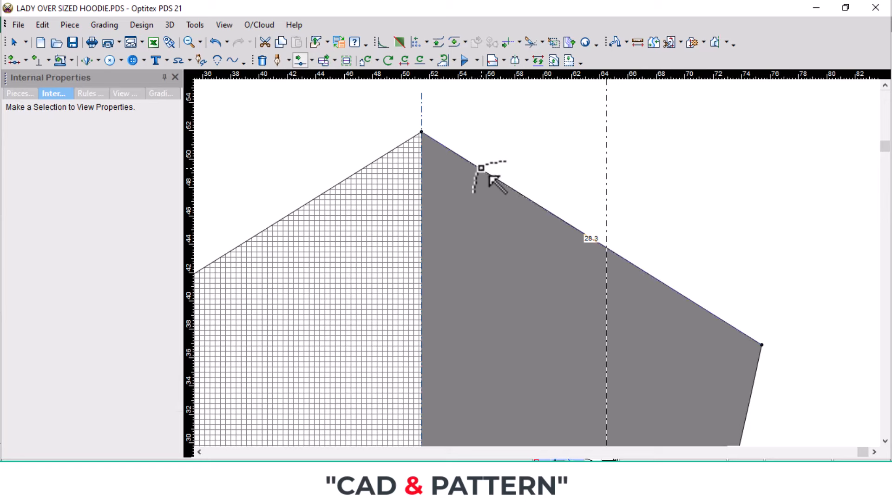
left_click_drag(481, 169, 466, 132)
left_click(454, 134)
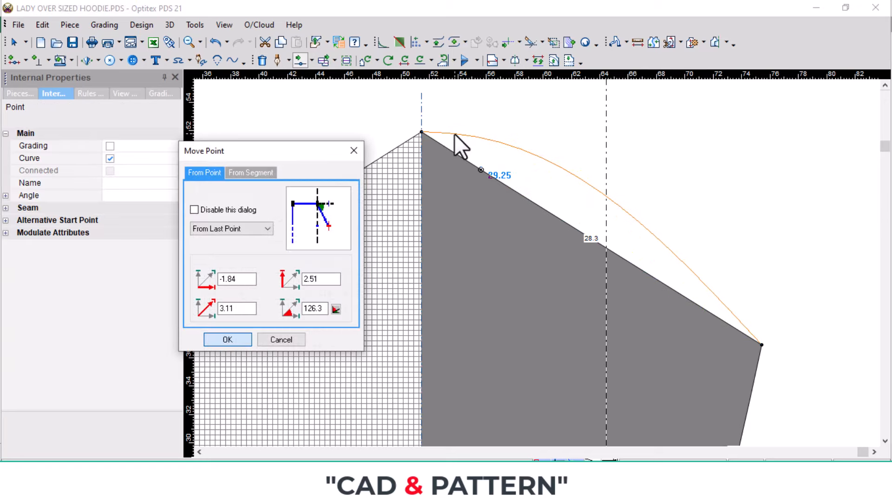
left_click(227, 339)
Hollow the cap curve near the underarm corner and round out its middle section with two more curve points
left_click_drag(714, 294, 716, 331)
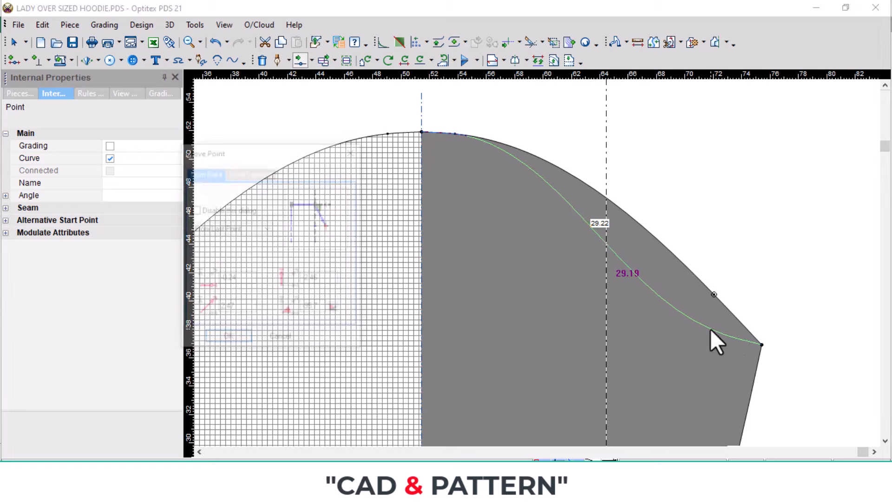
left_click(211, 338)
left_click_drag(578, 237, 588, 205)
left_click(228, 340)
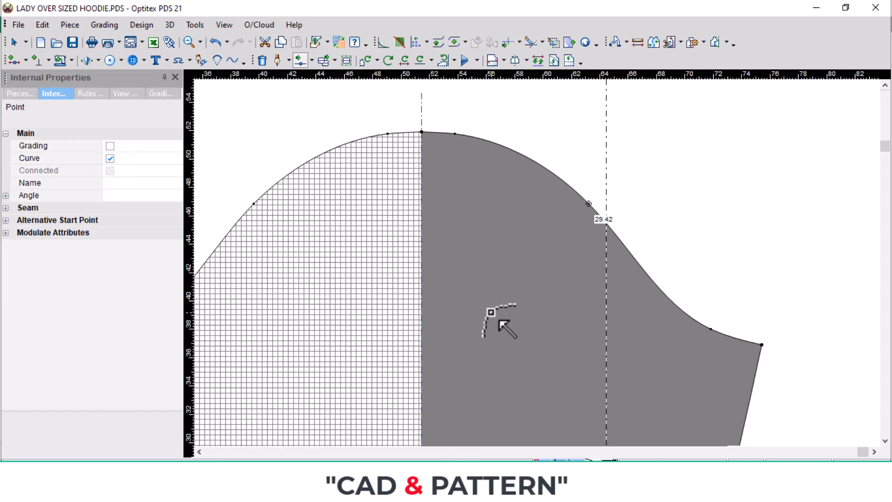
Move the sleeve's underarm corner together with the adjacent cap point by X 0.5 and Y 0
scroll(494, 310, "down", 1)
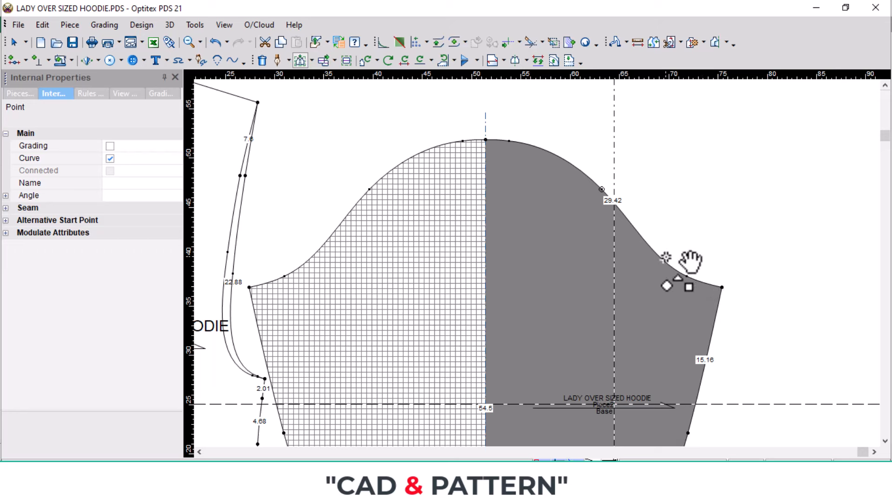
left_click_drag(646, 253, 756, 288)
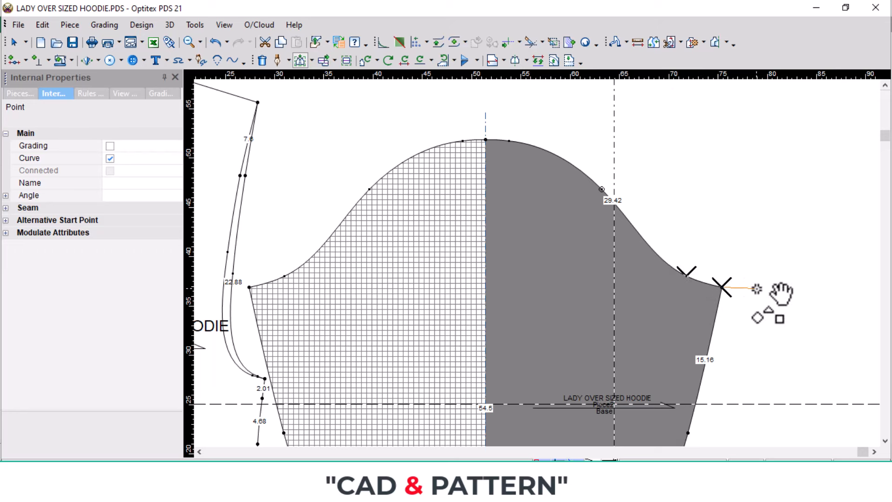
type(".5")
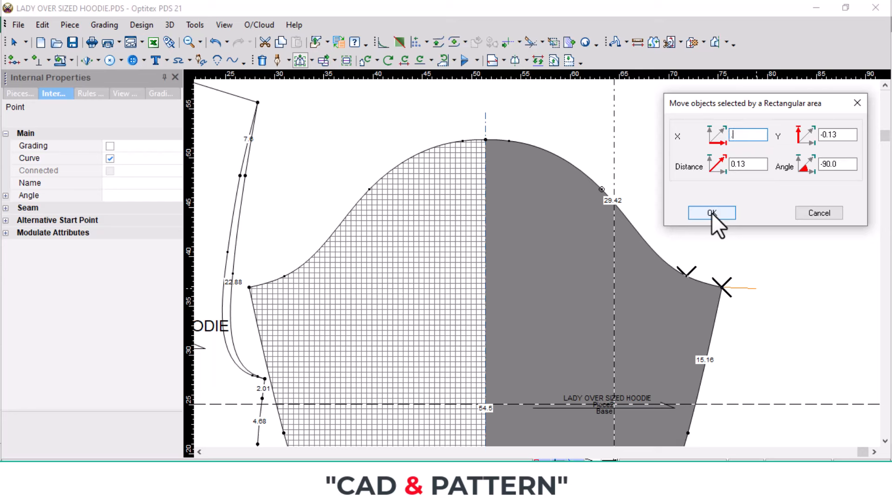
key("Tab")
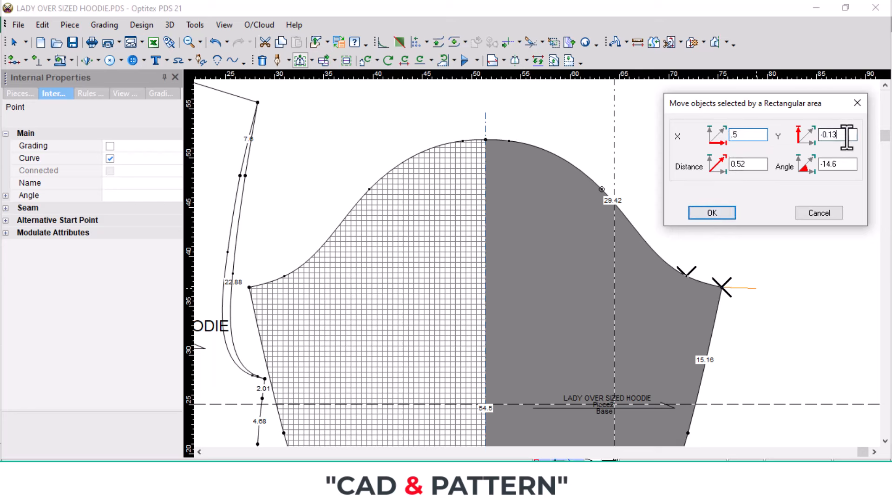
type("0")
key("Return")
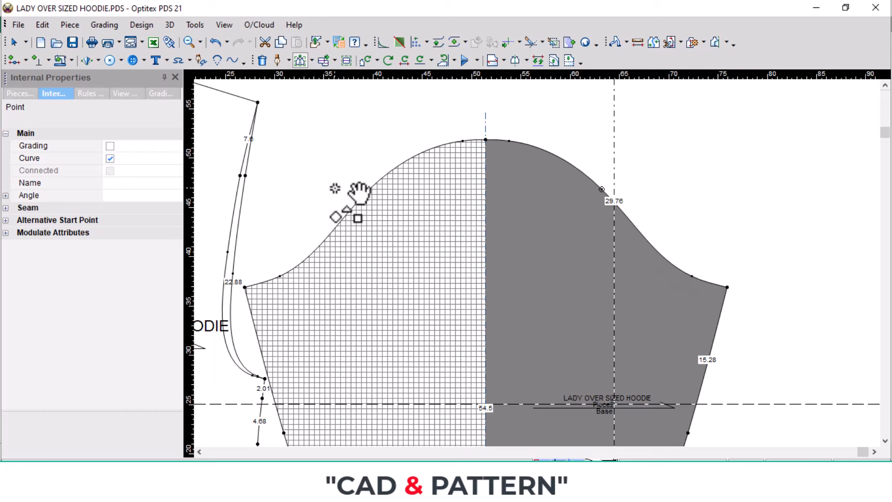
Measure the body piece's outer armhole from the shoulder tip to the underarm point
left_click(615, 43)
left_click(258, 102)
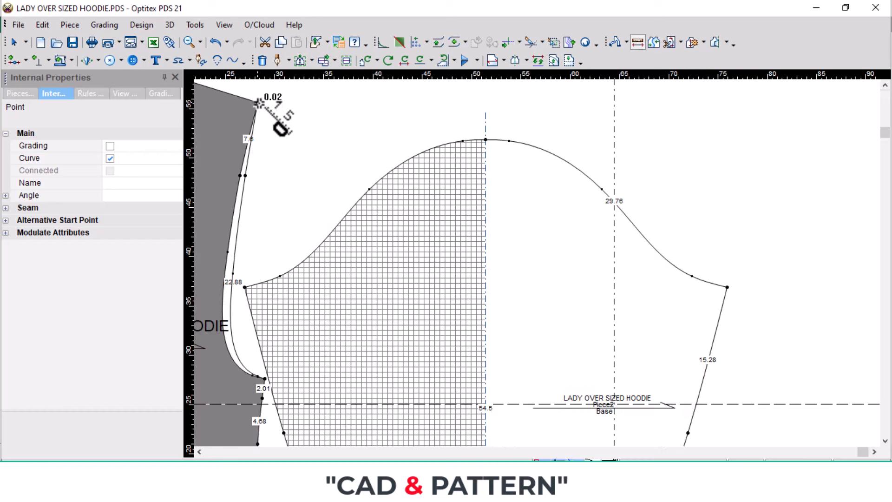
left_click(265, 376)
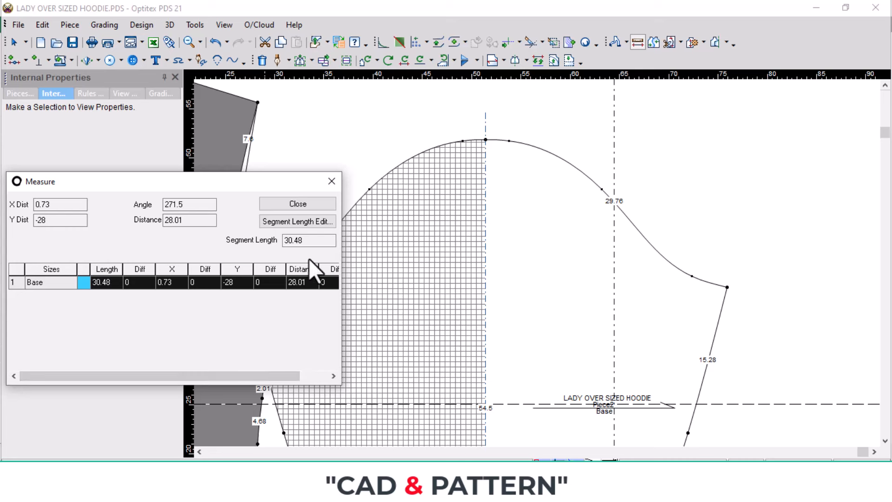
left_click(331, 180)
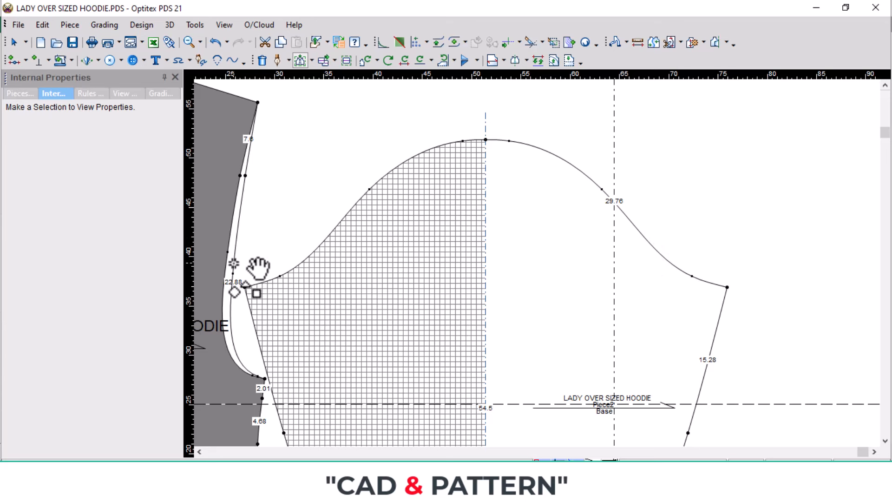
Select the internal armhole contour on the body piece and measure its length from shoulder tip to underarm
key("Escape")
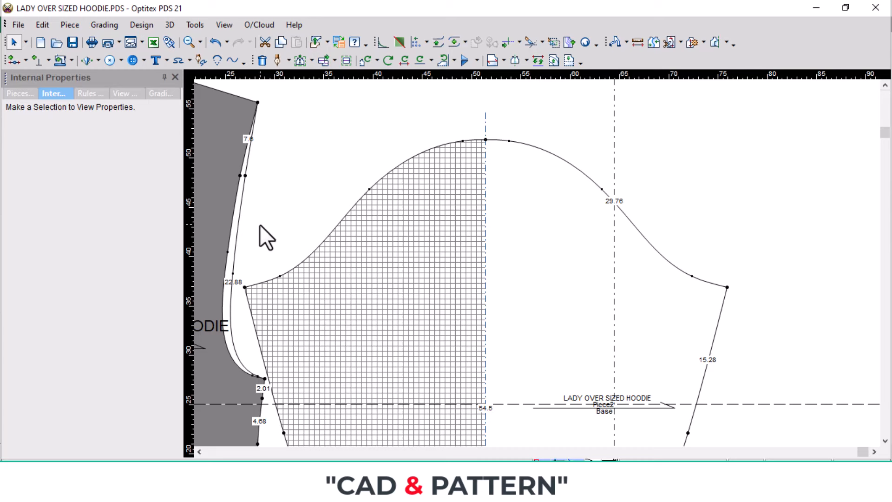
left_click(234, 233)
left_click(638, 42)
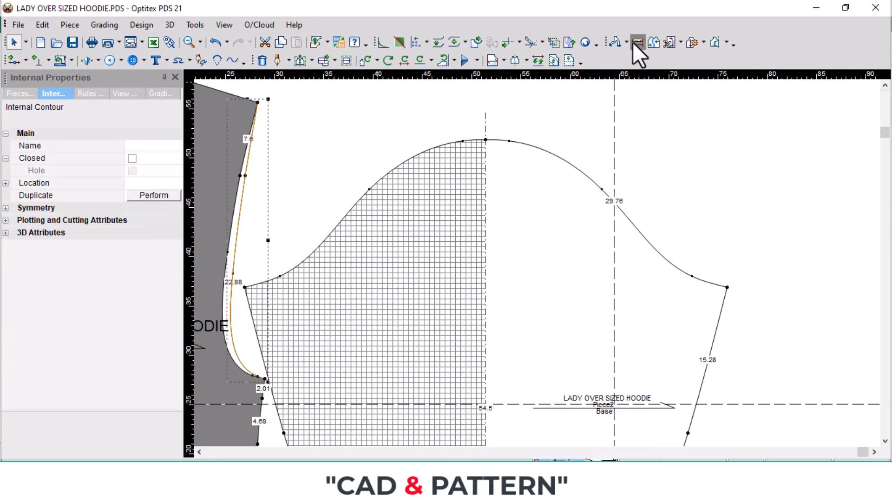
left_click(265, 378)
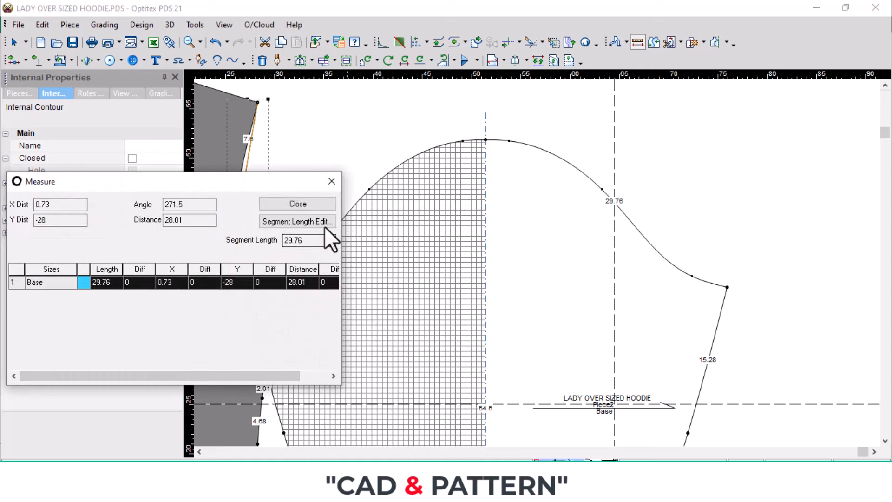
left_click(331, 181)
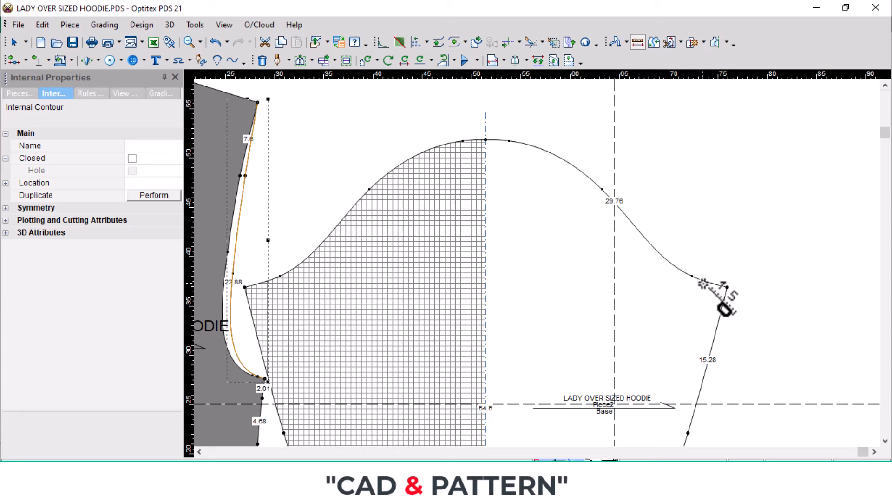
Move the sleeve's underarm corner and the adjacent cap point slightly straight down, keeping X at 0
key("m")
left_click_drag(673, 243, 736, 310)
left_click(727, 287)
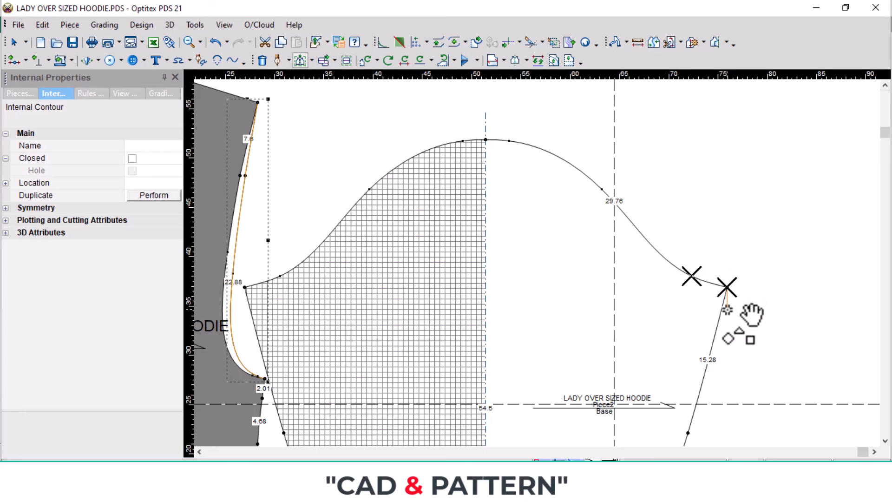
left_click(727, 310)
double_click(838, 134)
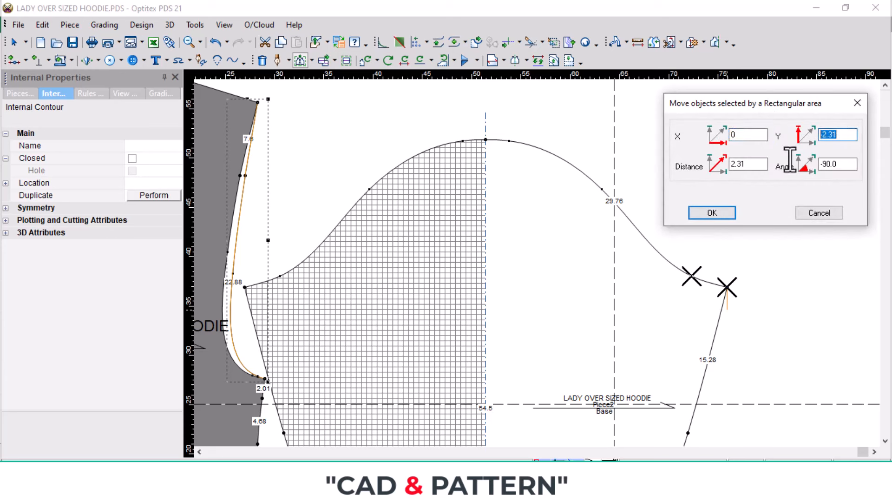
type("-")
type(".25")
key("Return")
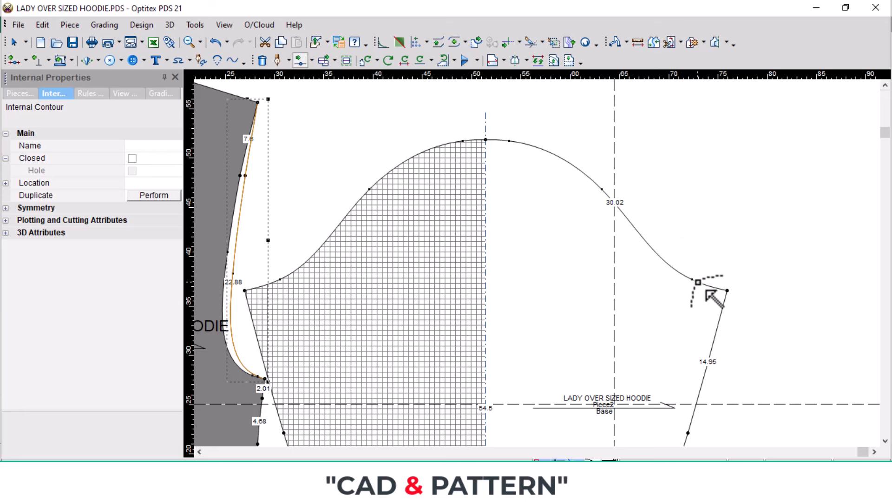
Refine the cap curve by moving its lower point about X -1.04, Y 0.16 and its upper point about X -0.01, Y 0.17
left_click(692, 278)
left_click_drag(687, 285, 689, 285)
left_click(681, 278)
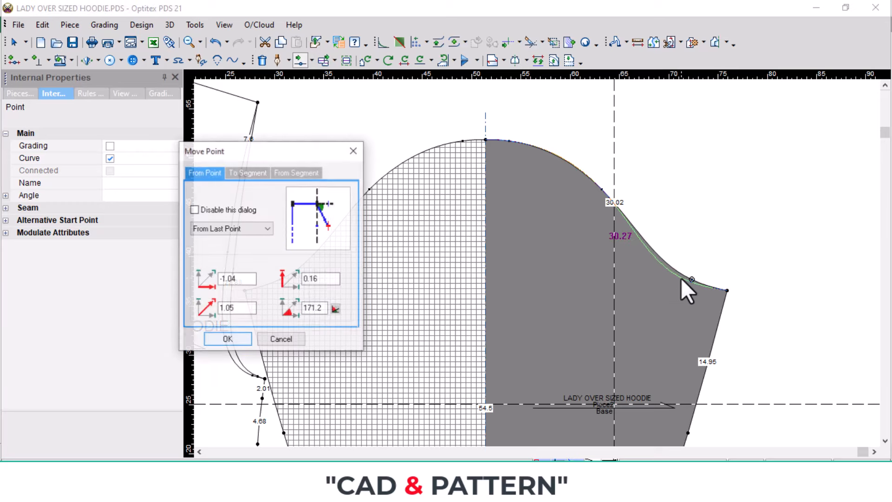
key("Return")
scroll(598, 207, "up", 1)
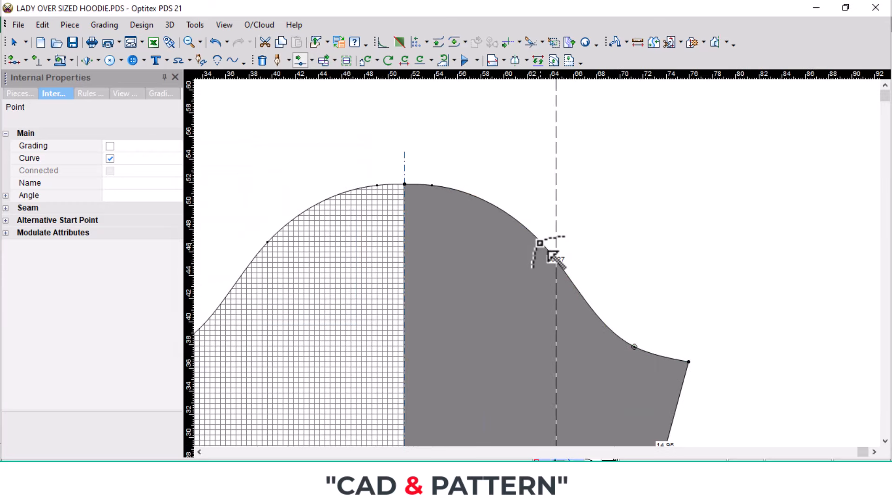
left_click_drag(549, 251, 549, 248)
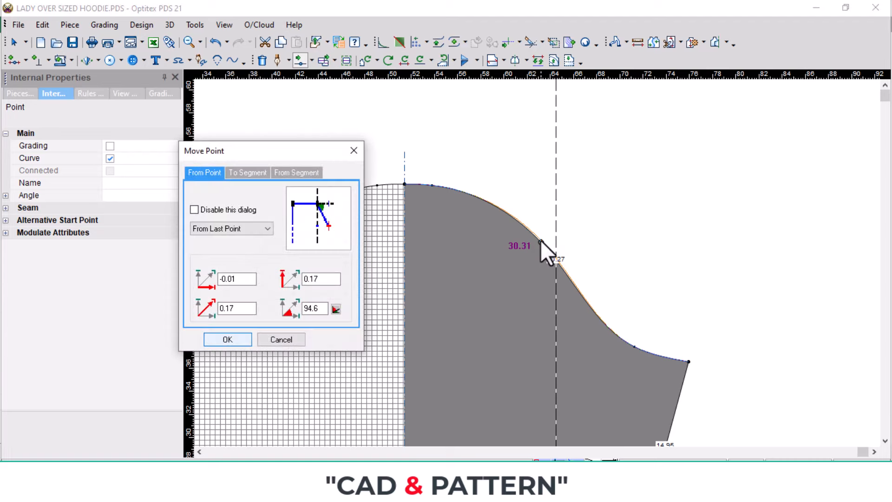
left_click(232, 343)
scroll(538, 265, "down", 3)
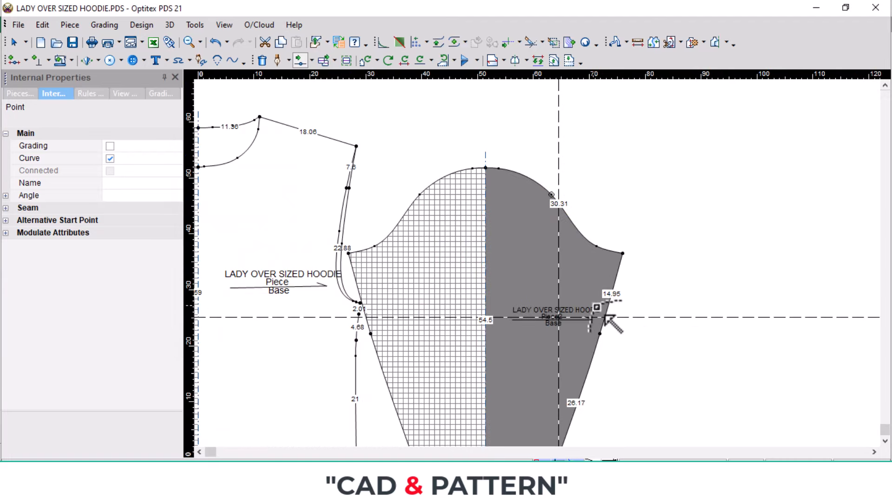
Add a grading point on the sleeve's underarm seam 2.5 below the underarm corner
scroll(614, 325, "up", 2)
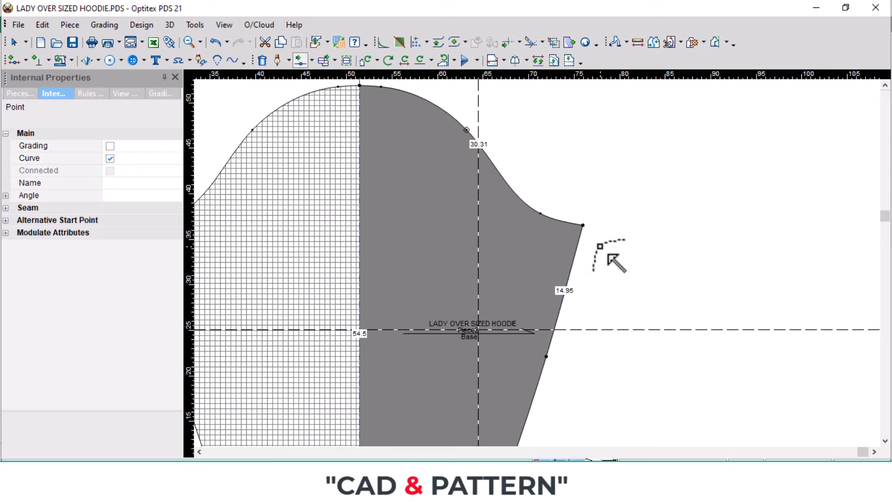
key("o")
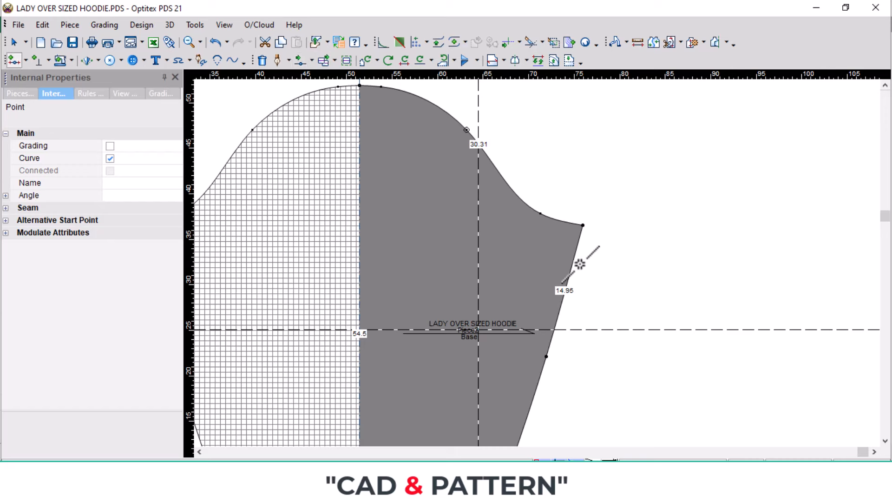
left_click(576, 254)
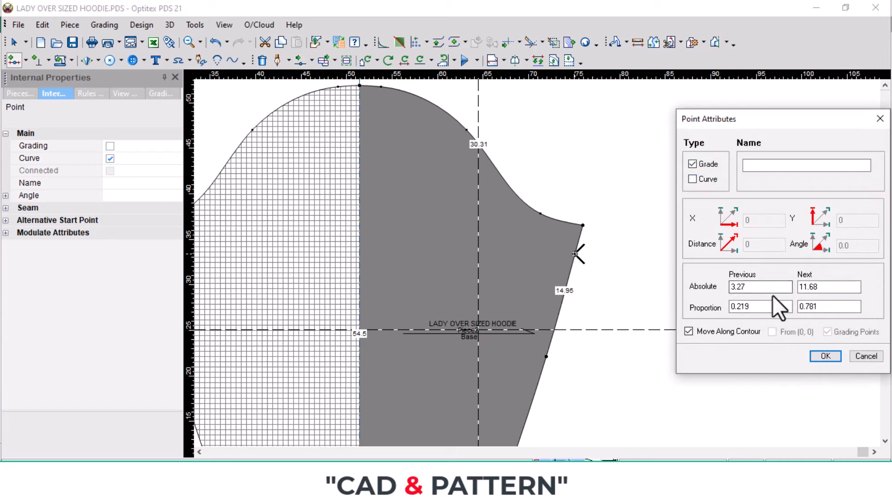
left_click_drag(752, 286, 693, 294)
type("2.5")
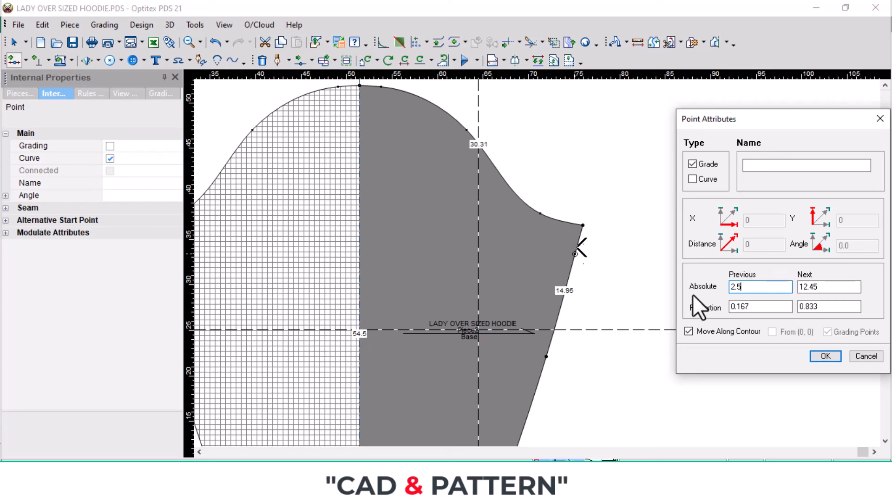
key("Return")
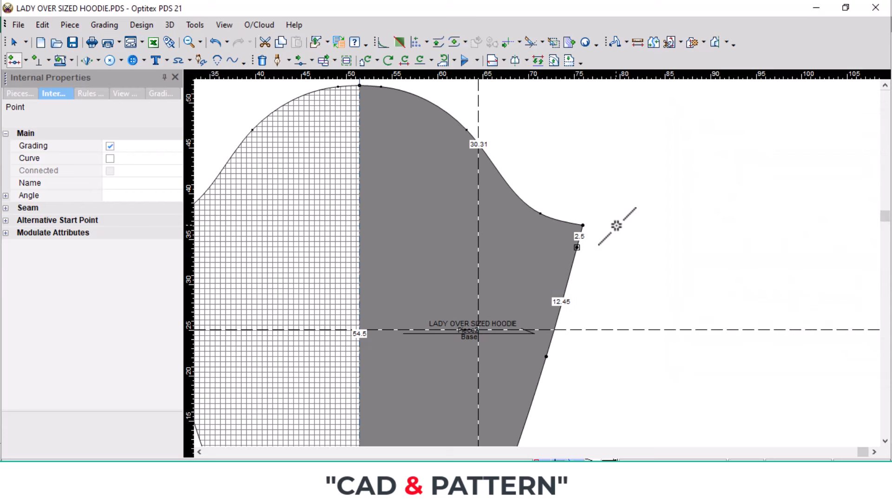
right_click(578, 177)
left_click(614, 186)
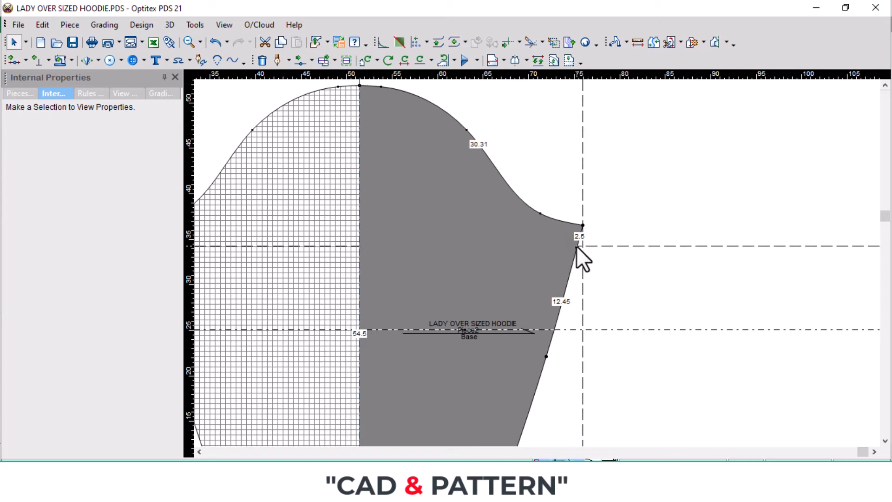
Move the underarm corner, adjacent cap point and new seam point together horizontally until the seam point meets the vertical guide line
scroll(576, 245, "up", 1)
scroll(536, 260, "up", 1)
key("m")
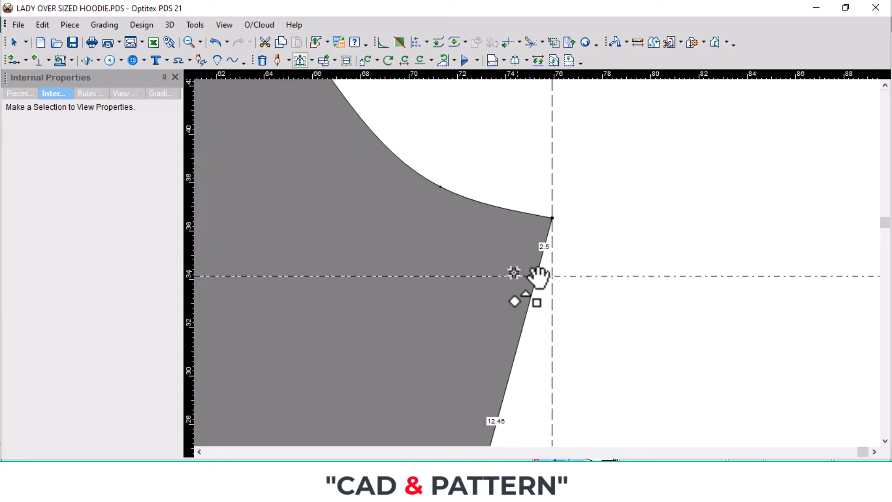
left_click_drag(396, 137, 553, 292)
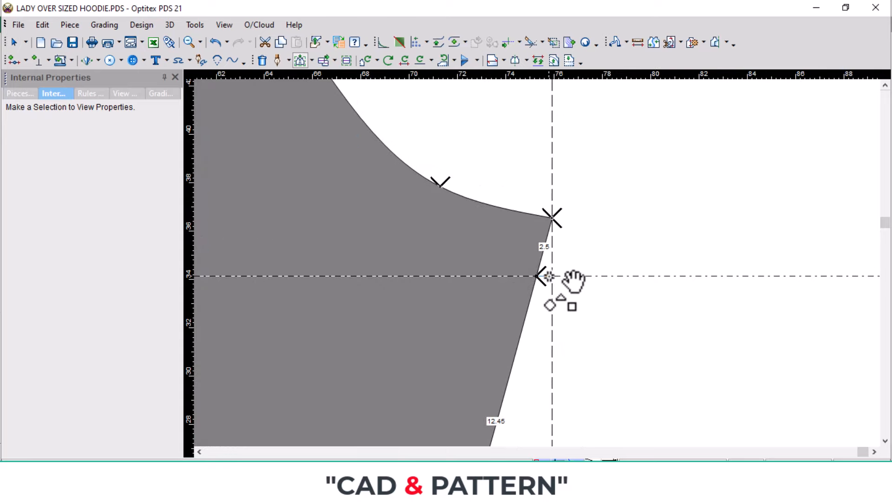
left_click(552, 276)
left_click(711, 214)
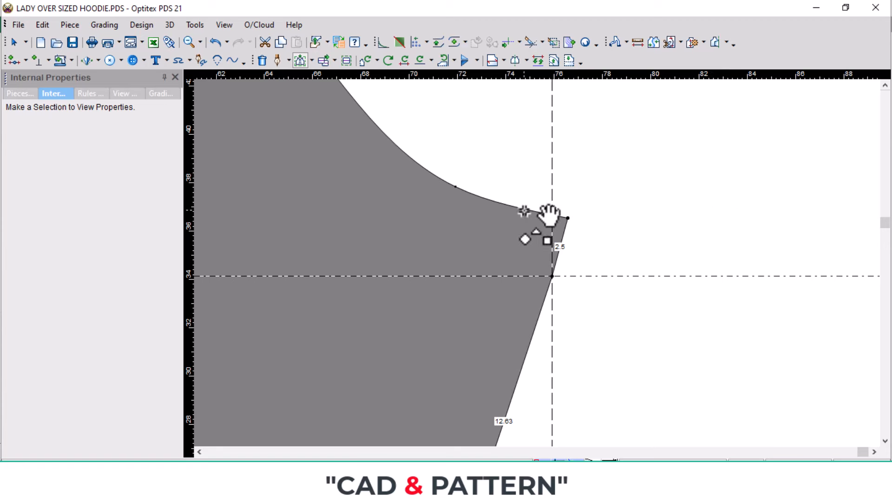
scroll(556, 280, "down", 1)
scroll(576, 261, "up", 3)
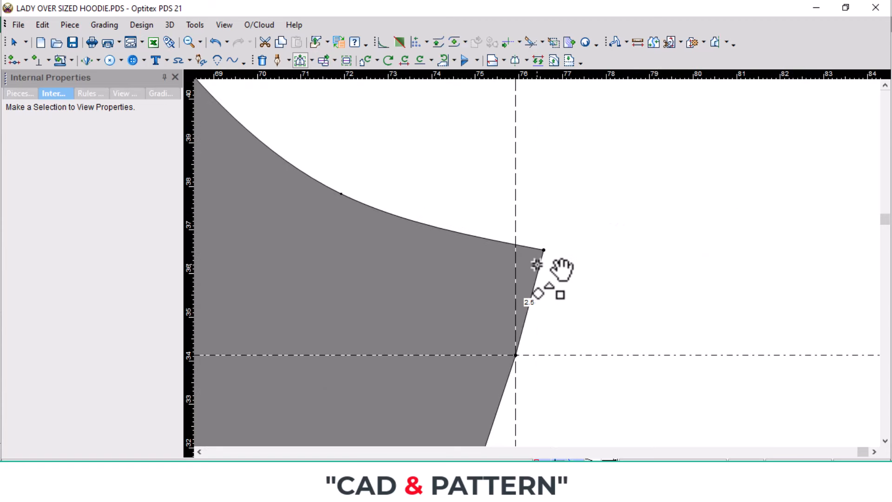
key("Escape")
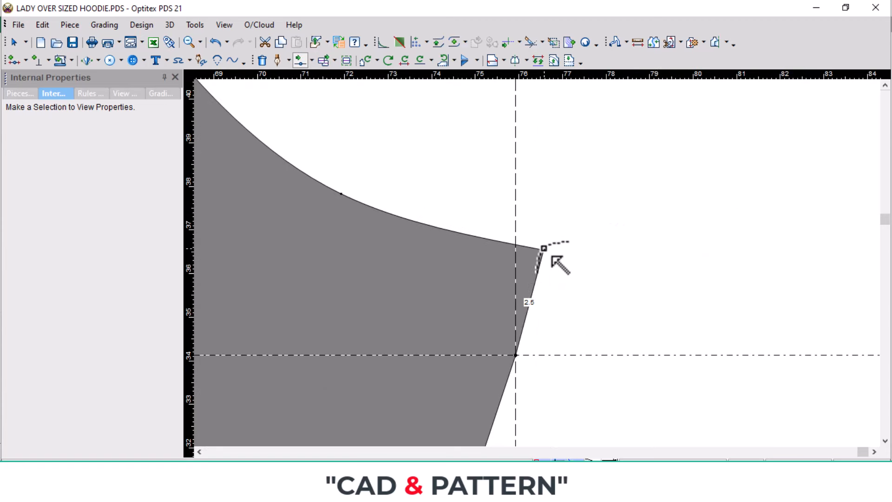
Move the sleeve's underarm corner slightly outward so the short seam segment below it is about 2.51 long
left_click(558, 259)
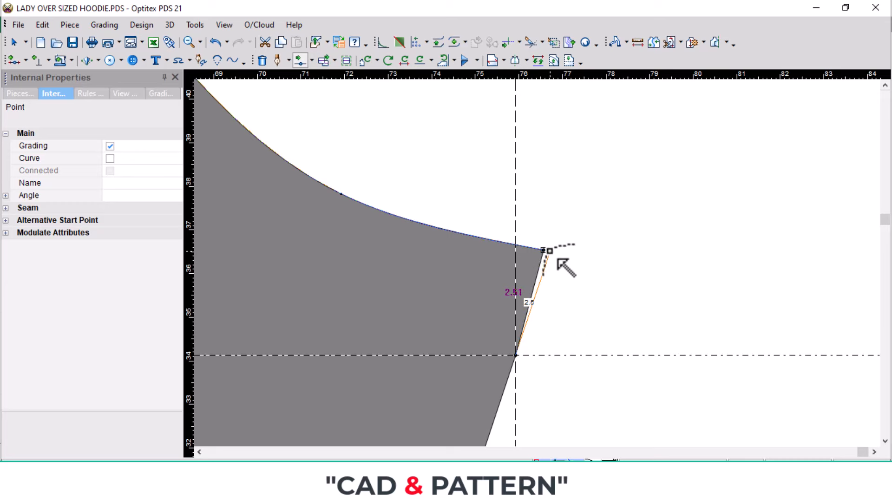
left_click(549, 251)
left_click(226, 339)
scroll(541, 261, "down", 3)
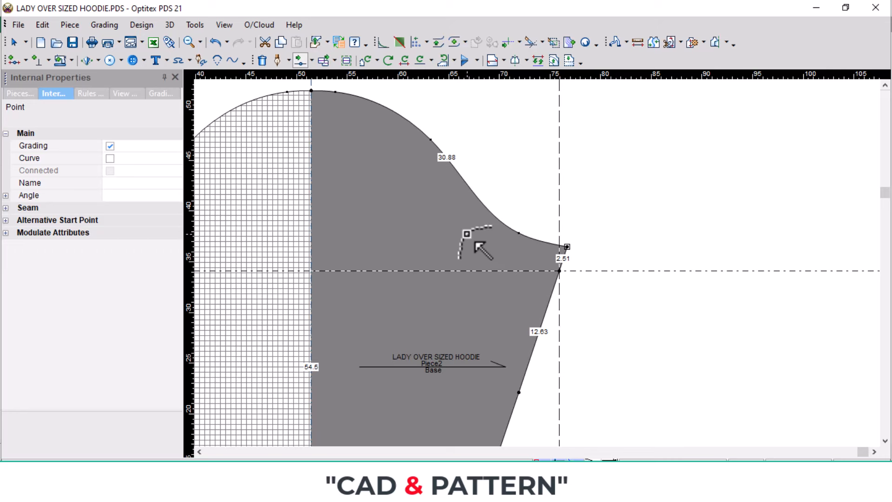
Move the underarm corner, adjacent cap point and short seam segment's lower point together by X 0, Y 0.88
key("i")
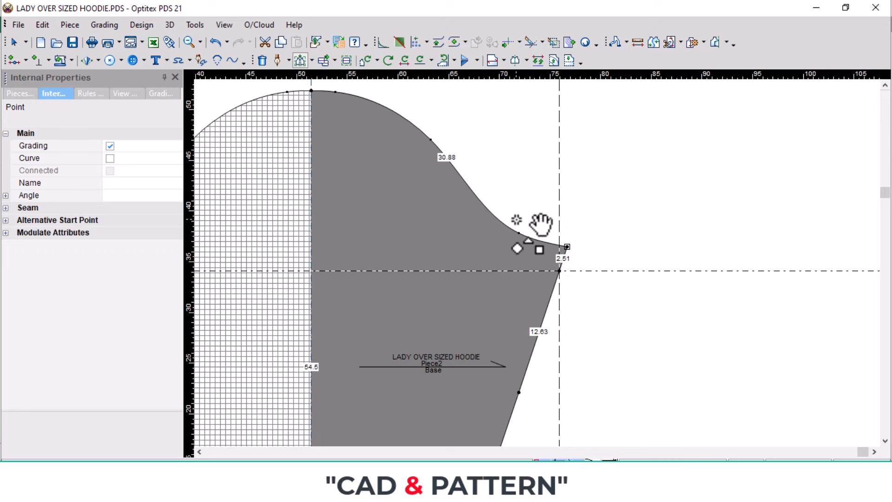
left_click_drag(461, 178, 619, 323)
left_click_drag(568, 250, 567, 219)
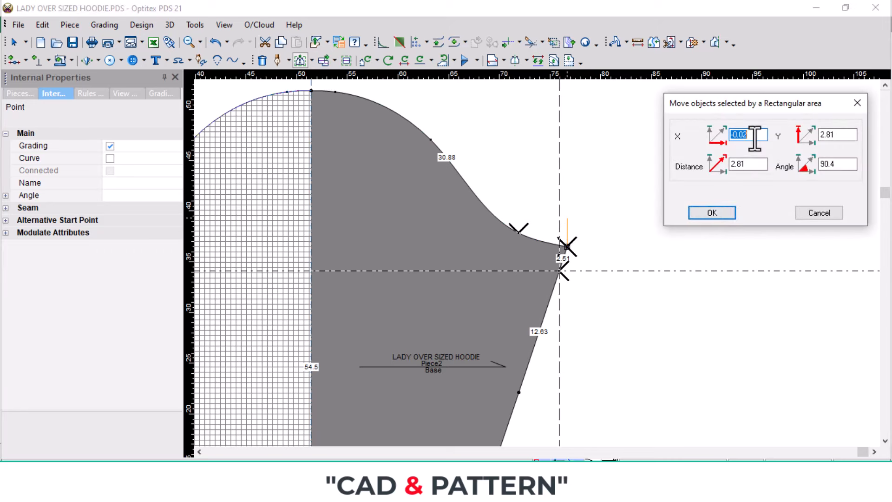
double_click(835, 134)
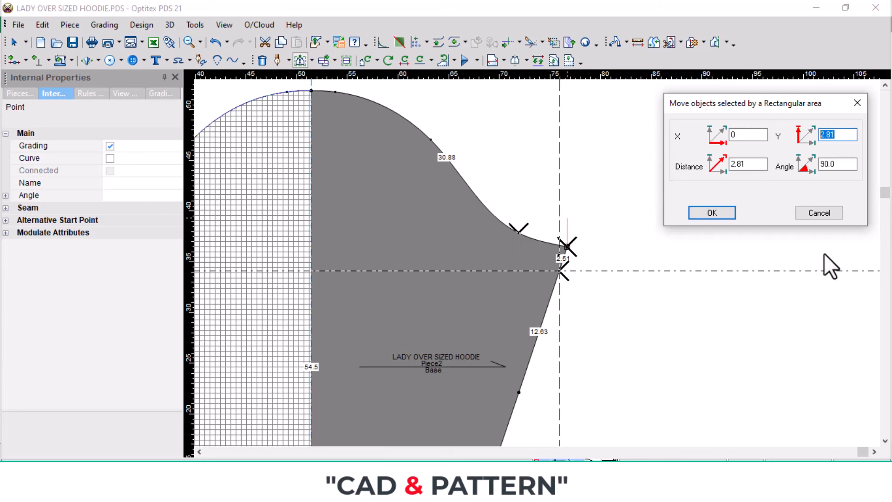
type(".88")
key("Return")
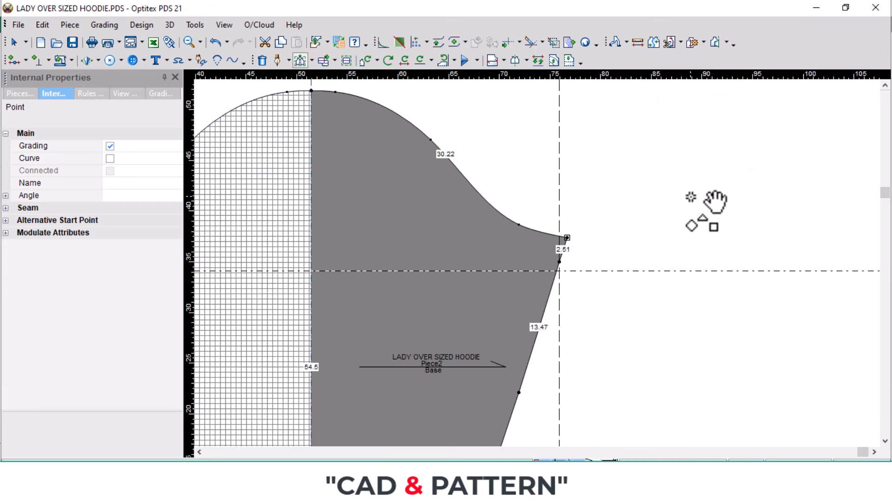
right_click(664, 186)
key("Escape")
key("Escape")
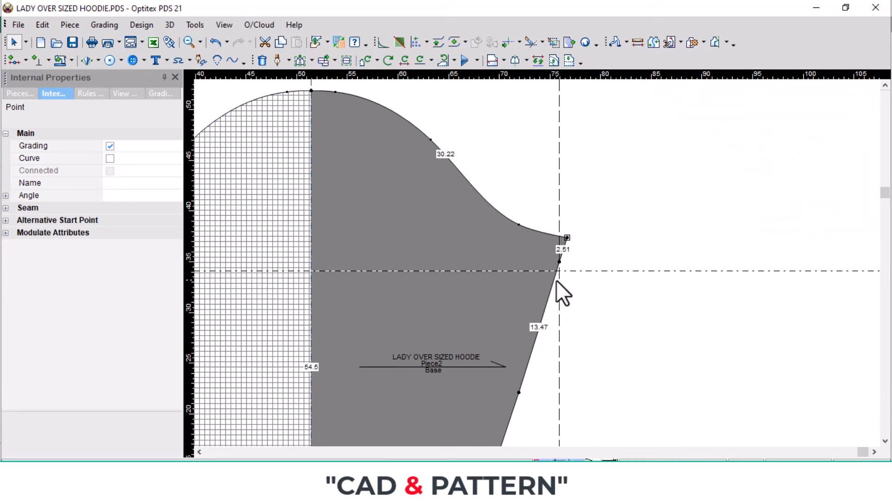
Delete the horizontal and vertical guide lines crossing at the sleeve's underarm
left_click(587, 270)
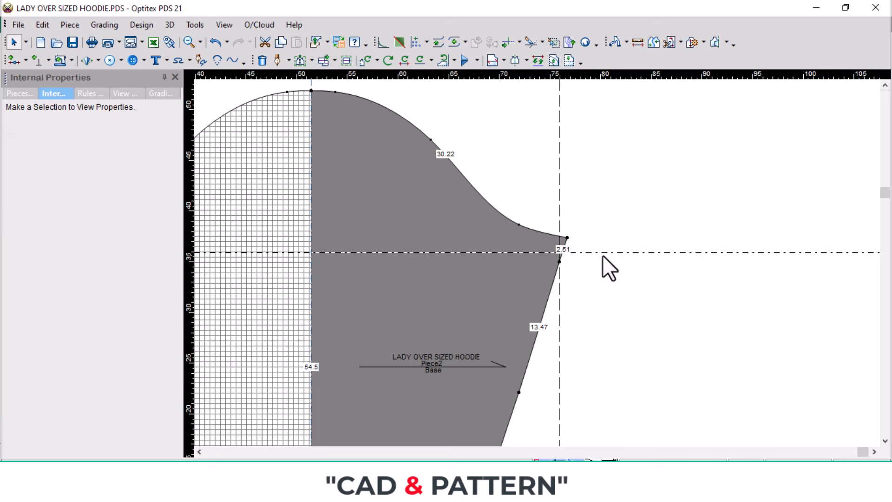
key("Delete")
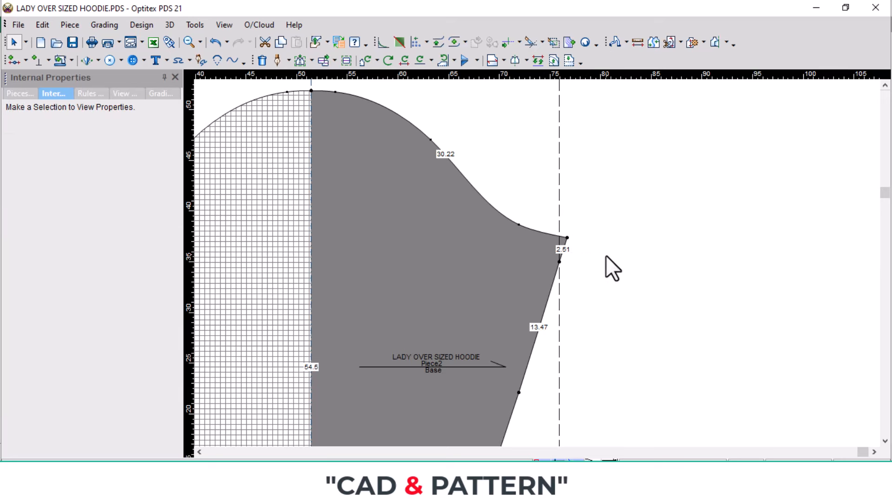
left_click(558, 179)
key("Delete")
scroll(492, 266, "down", 3)
scroll(522, 294, "up", 4)
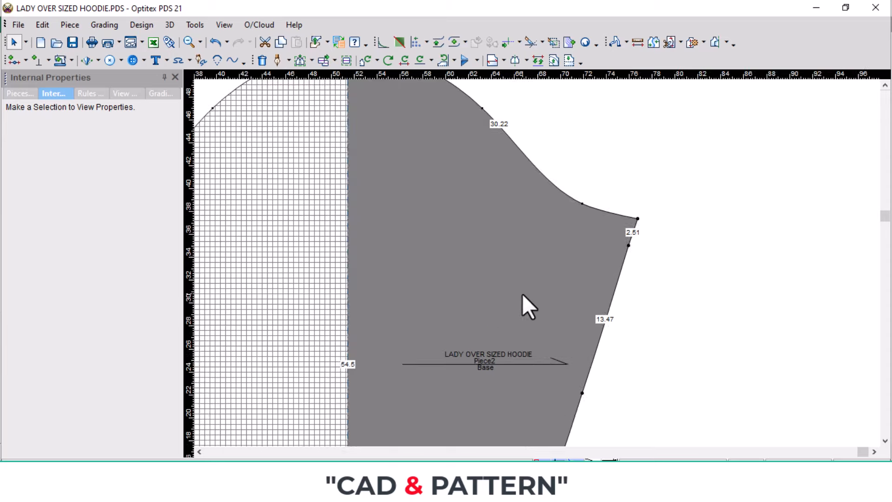
Open the mirrored half sleeve into a full piece and move it sideways clear of the body piece
scroll(522, 295, "down", 3)
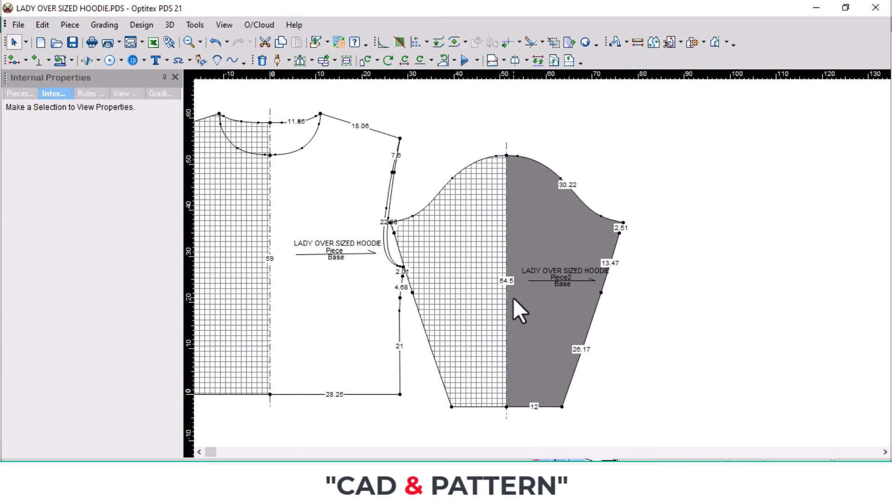
key("shift+h")
left_click(491, 182)
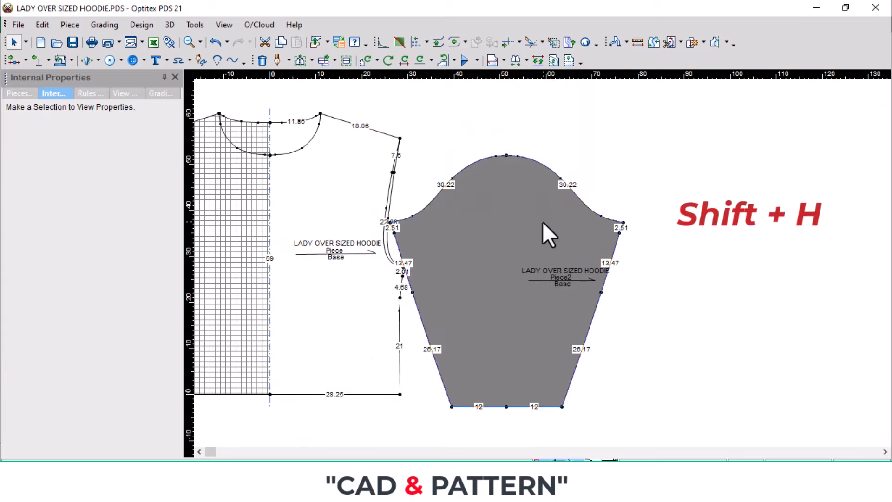
left_click_drag(548, 235, 613, 235)
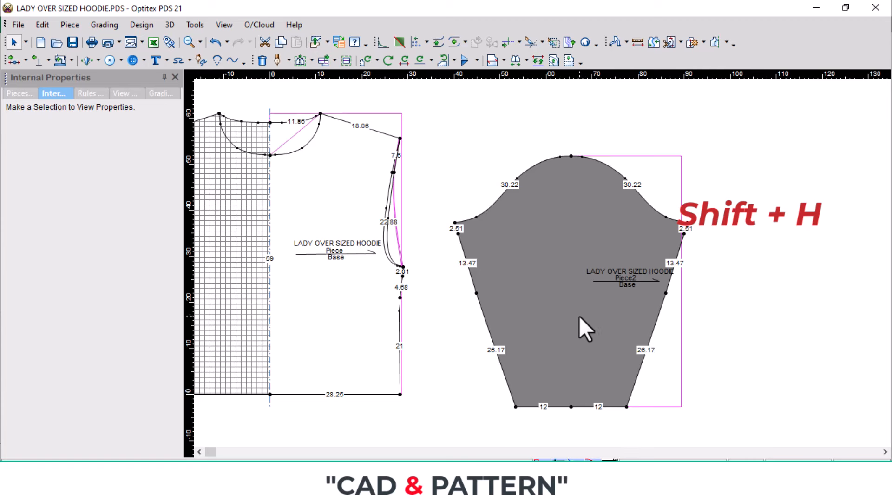
Reshape the sleeve cap's left half by moving its lower curve point X -0.59, Y 0.89 and its upper curve point slightly up
scroll(509, 245, "up", 5)
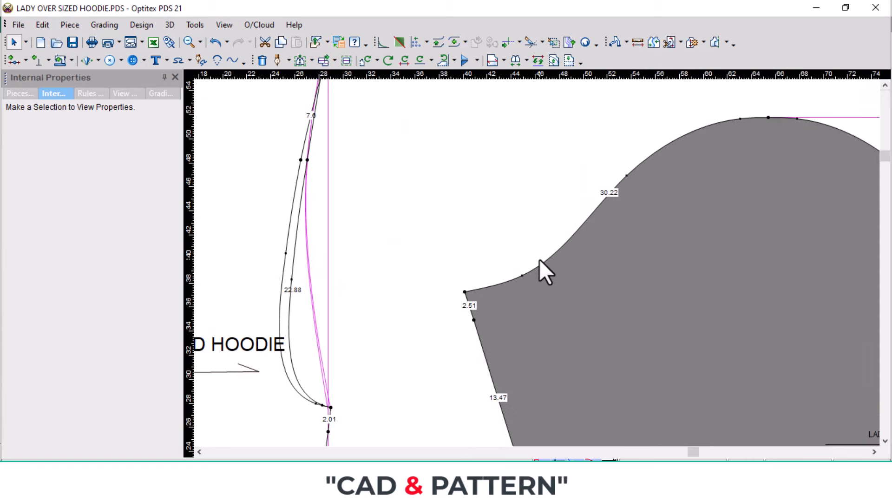
key("m")
left_click(523, 276)
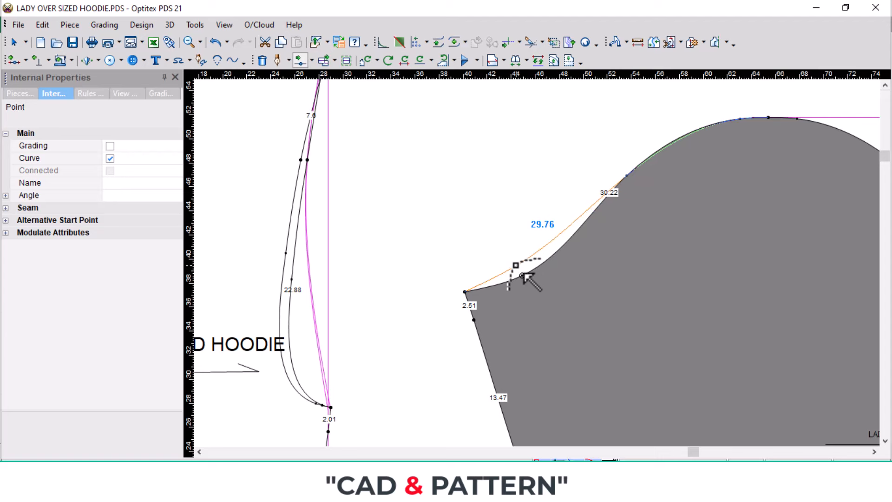
left_click(514, 264)
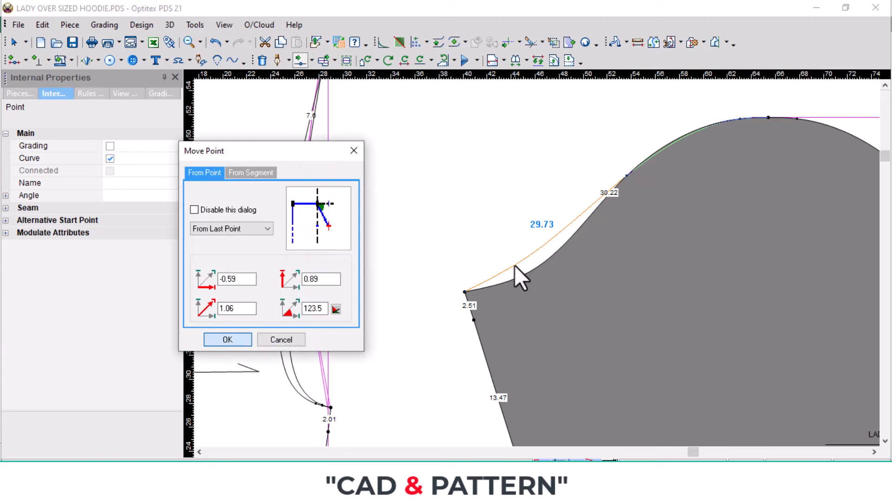
key("Return")
scroll(733, 154, "up", 2)
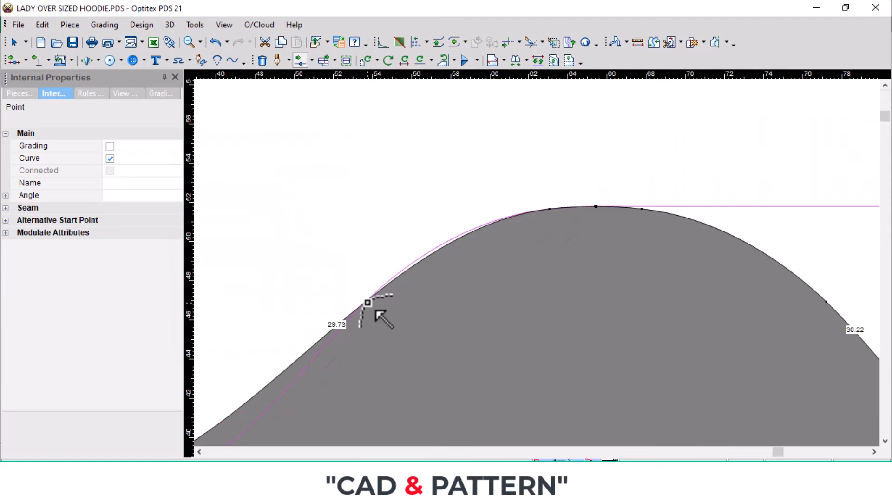
left_click_drag(366, 303, 364, 297)
key("Return")
scroll(472, 323, "down", 3)
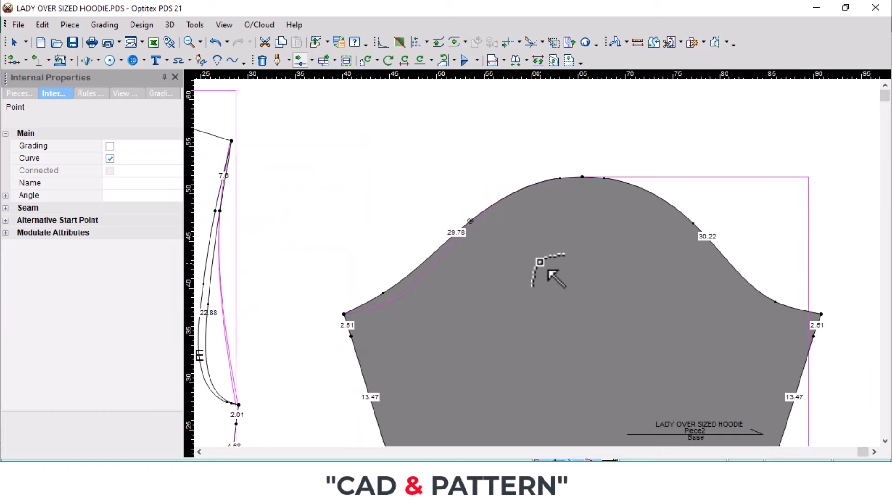
Measure the body's internal armhole contour from the shoulder tip to the underarm corner for comparison with the reshaped cap
right_click(308, 225)
left_click(332, 232)
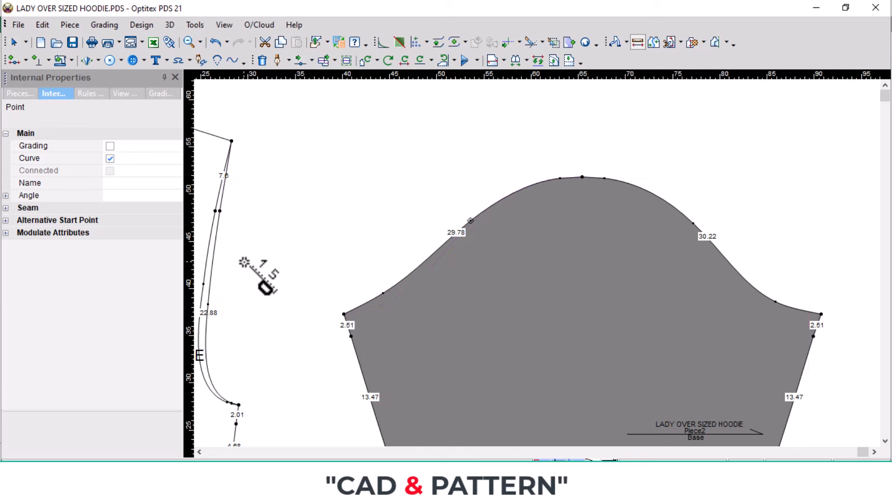
left_click(215, 274)
left_click(213, 269)
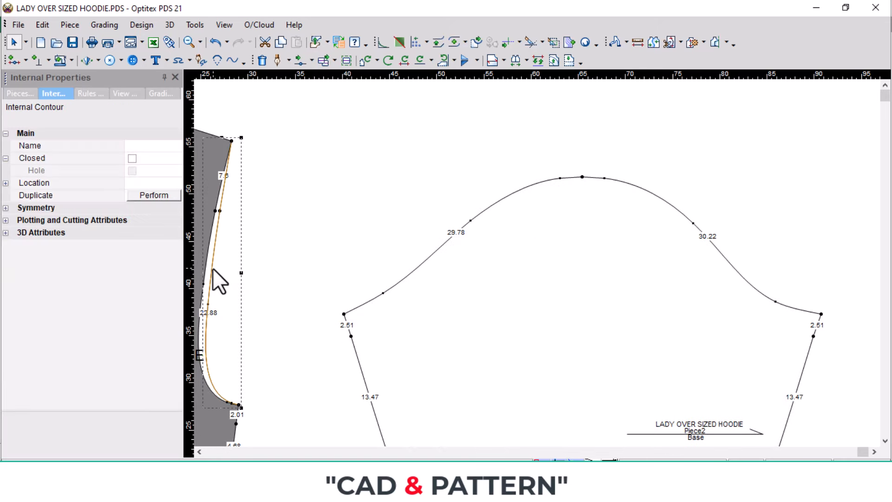
key("m")
left_click(232, 141)
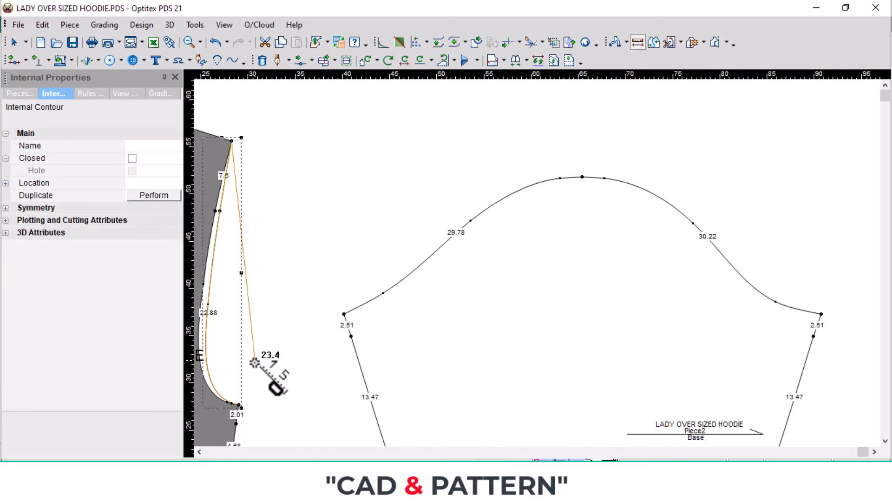
left_click(241, 403)
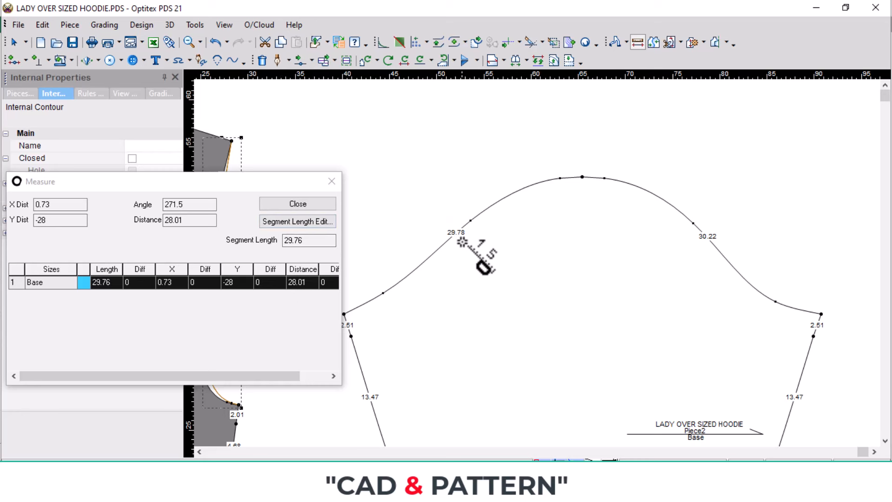
left_click(332, 182)
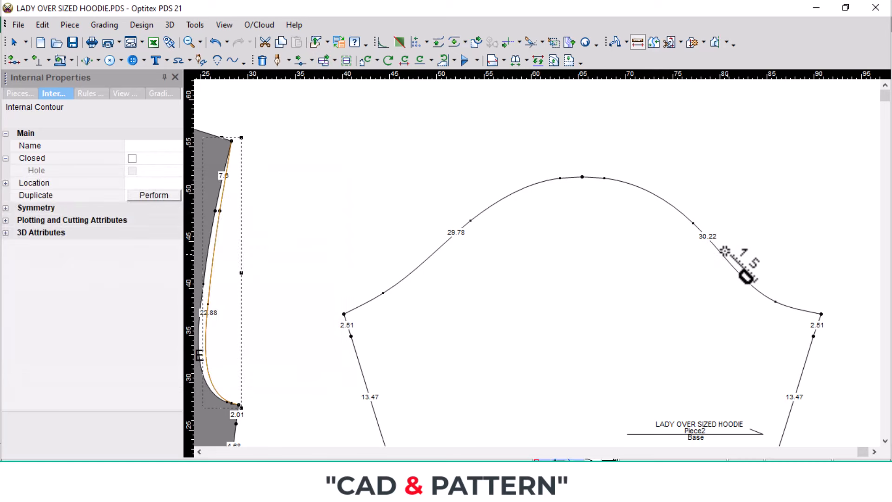
right_click(726, 207)
left_click(780, 217)
left_click(665, 289)
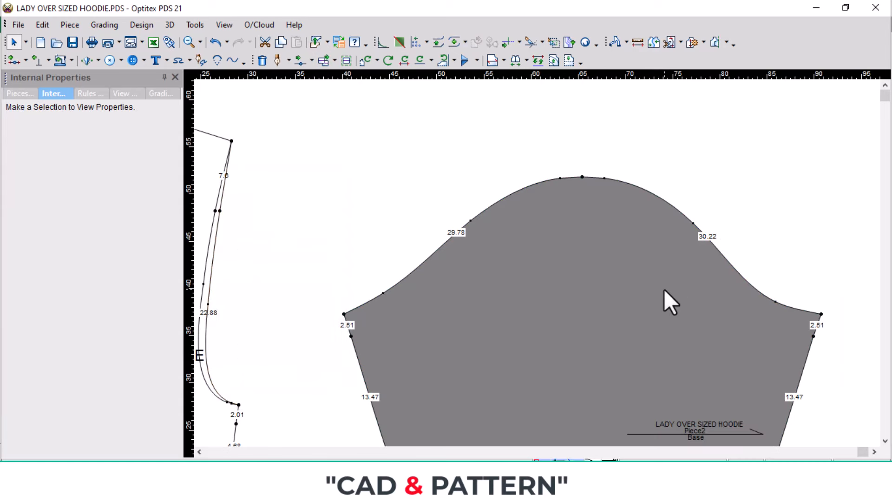
Add a notch at the lower curve point on the right half of the sleeve cap
scroll(807, 286, "up", 1)
key("n")
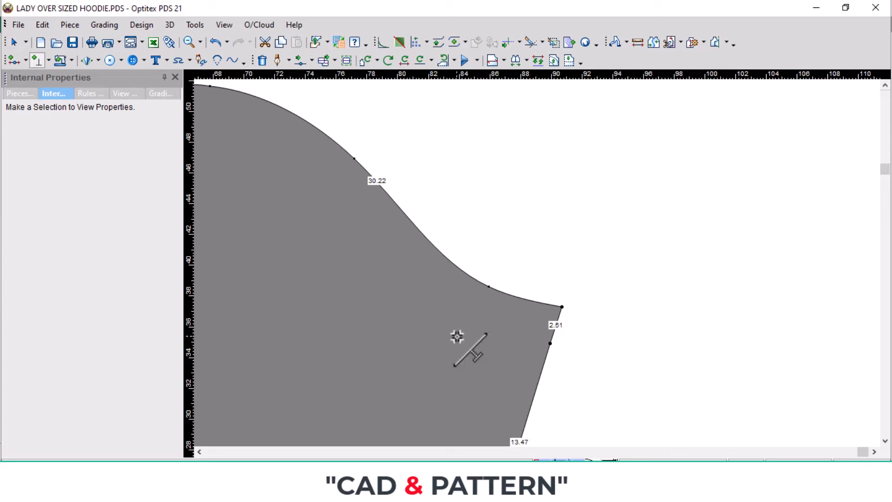
left_click(489, 287)
Add a notch on the body's outline armhole about 1.31 cm from the underarm corner
scroll(419, 339, "down", 2)
scroll(528, 263, "down", 1)
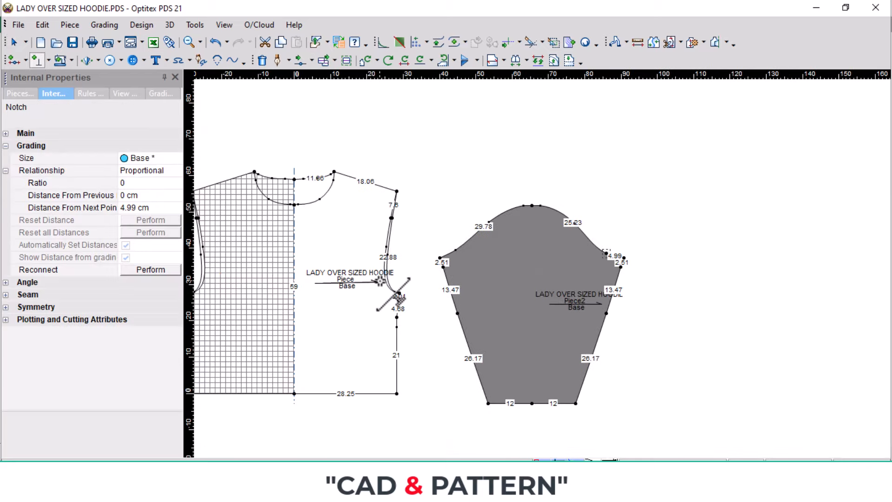
scroll(403, 278, "up", 3)
left_click(593, 320)
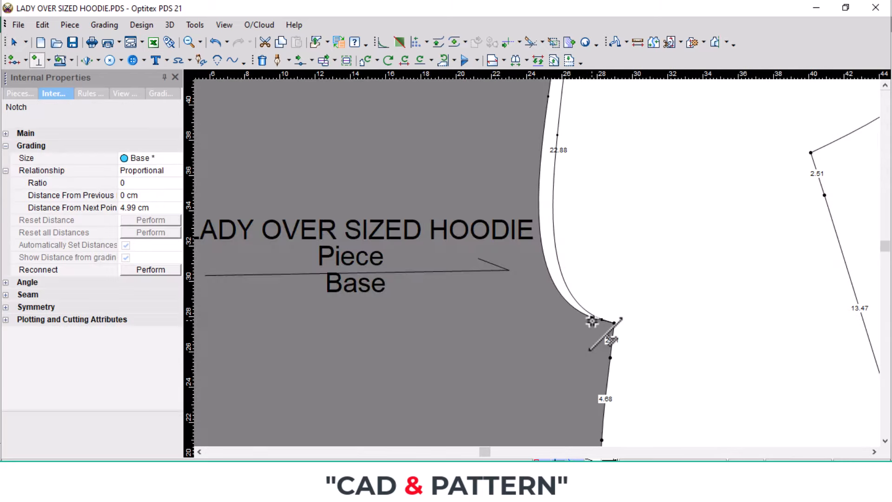
left_click(590, 319)
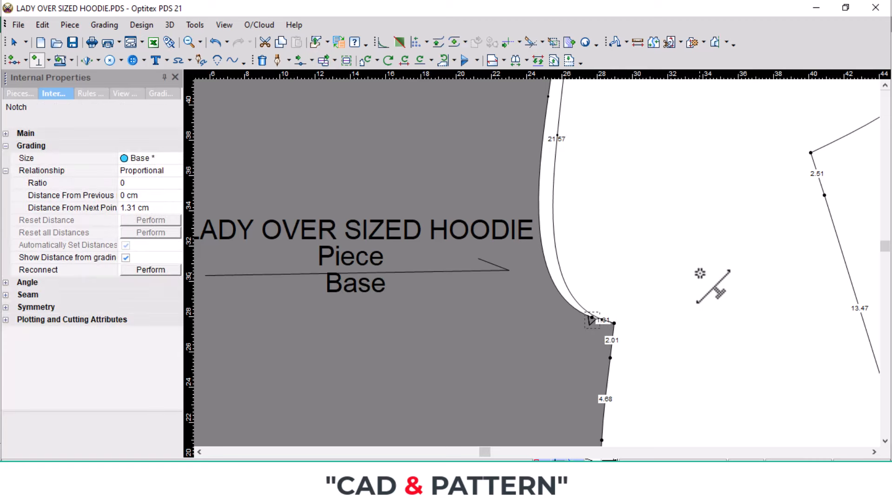
scroll(623, 329, "down", 4)
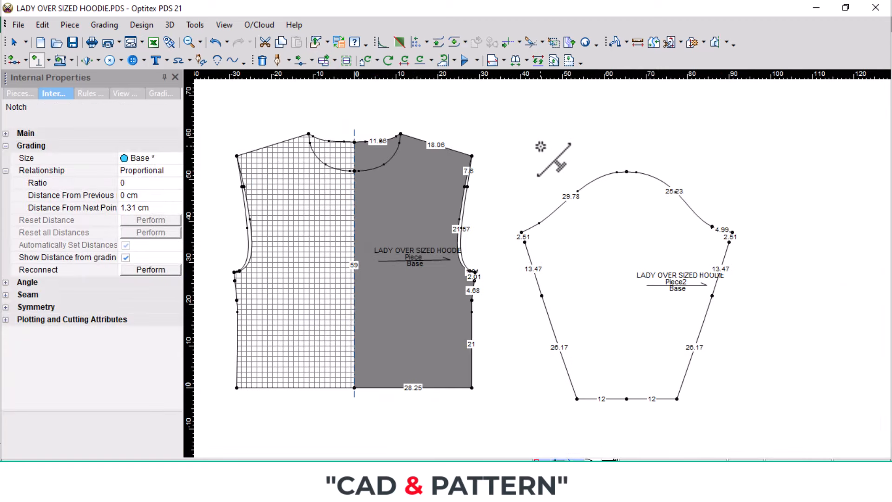
right_click(542, 147)
left_click(581, 148)
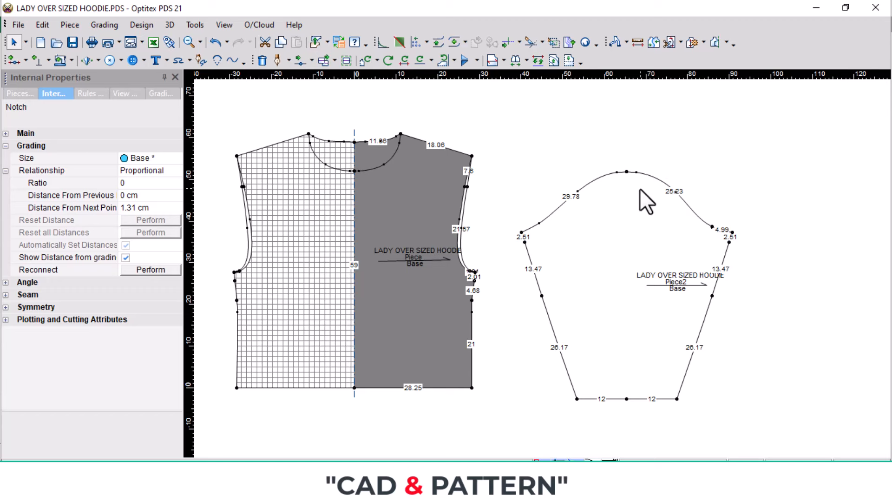
Add notches at the top centre of the sleeve cap and at the centre of the sleeve hem
key("n")
left_click(627, 172)
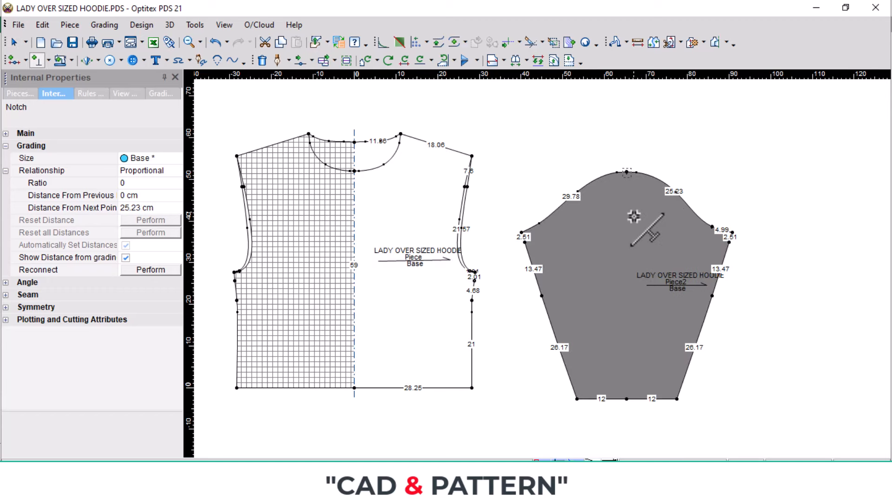
left_click(627, 398)
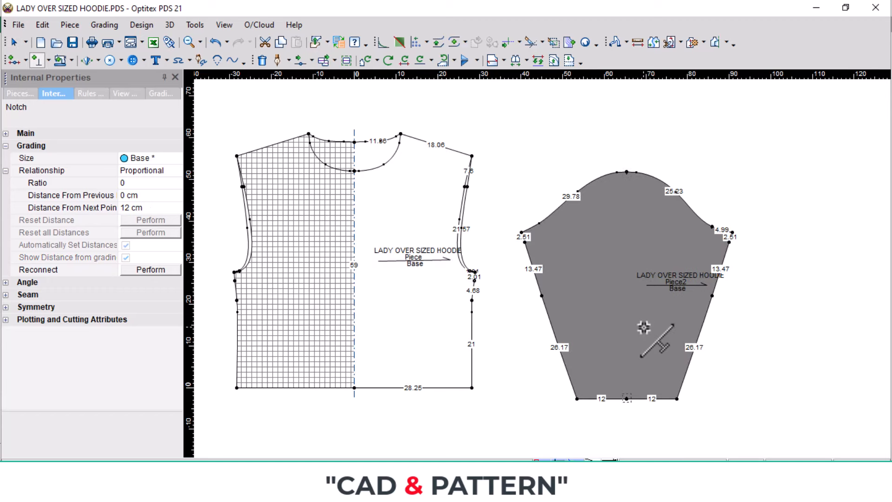
scroll(644, 328, "down", 1)
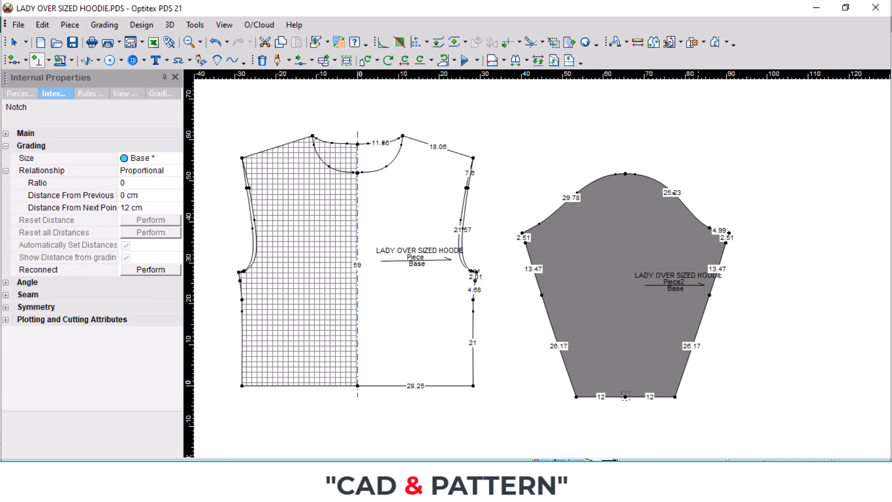
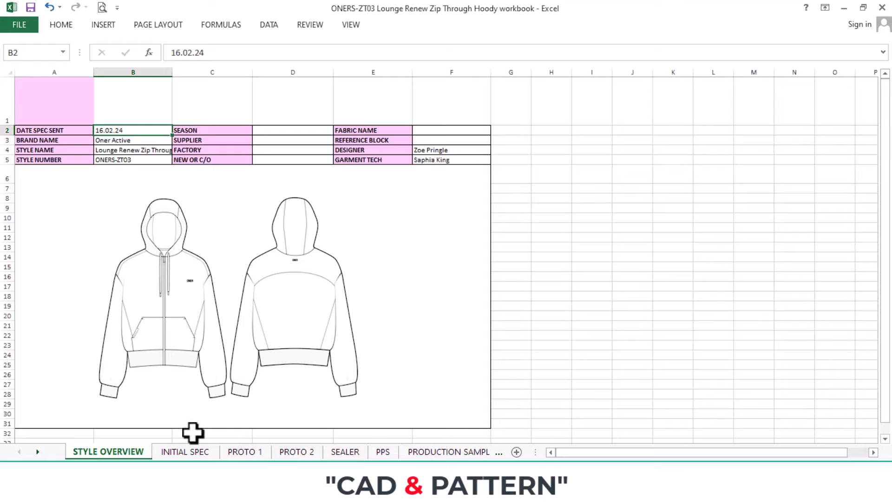
Switch to the hoody workbook in Excel and view the INITIAL SPEC sheet
left_click(179, 451)
scroll(518, 178, "up", 3)
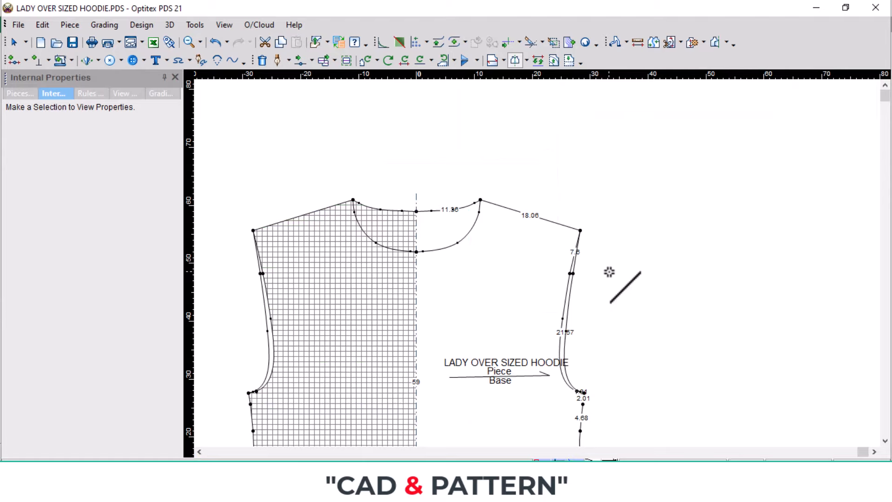
Create a rectangular piece 10 cm wide and 43 cm long and place it beside the sleeve cap
left_click(692, 42)
left_click_drag(539, 180, 511, 186)
type("43")
key("Return")
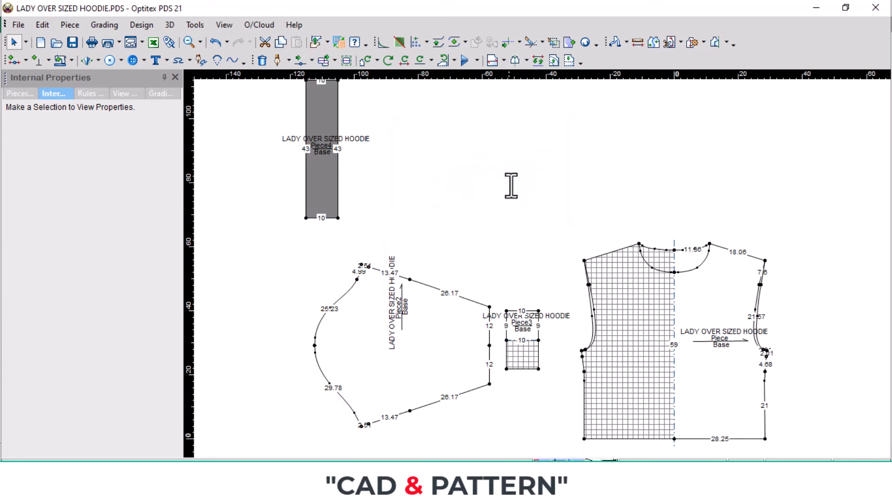
left_click_drag(328, 159, 283, 309)
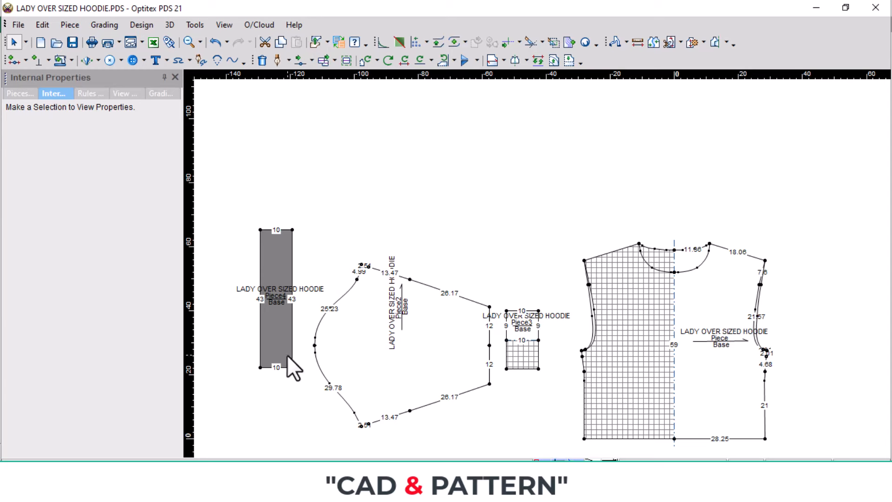
Mirror the new 10 by 43 cm rectangle open along its lower short edge as a half piece
key("h")
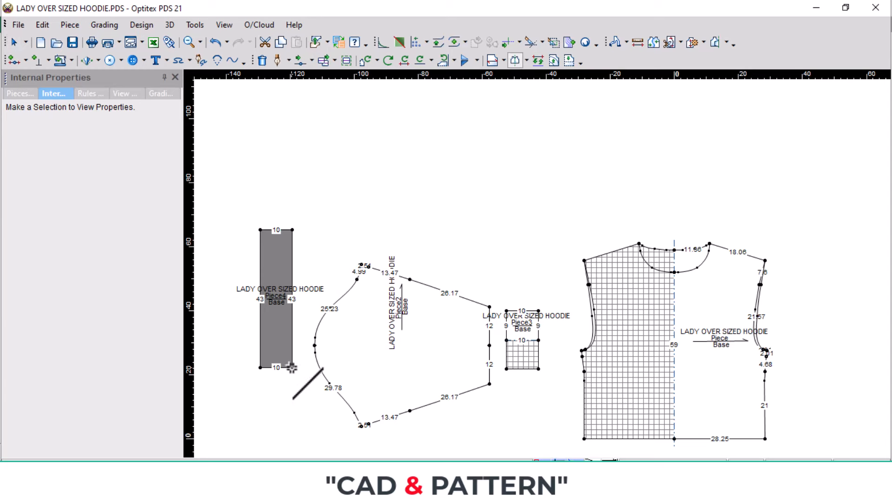
left_click(292, 367)
left_click(261, 367)
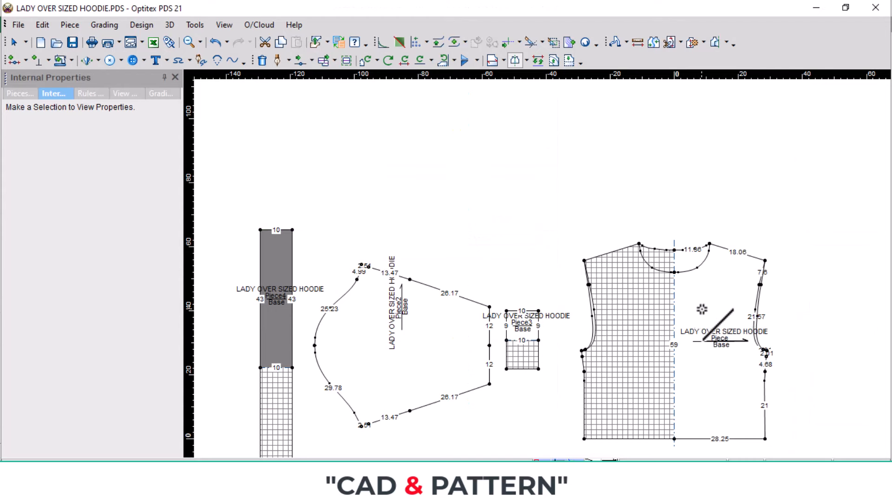
Measure the body's centre front from the hem up to the lower front neckline point
scroll(544, 274, "up", 3)
scroll(536, 265, "down", 3)
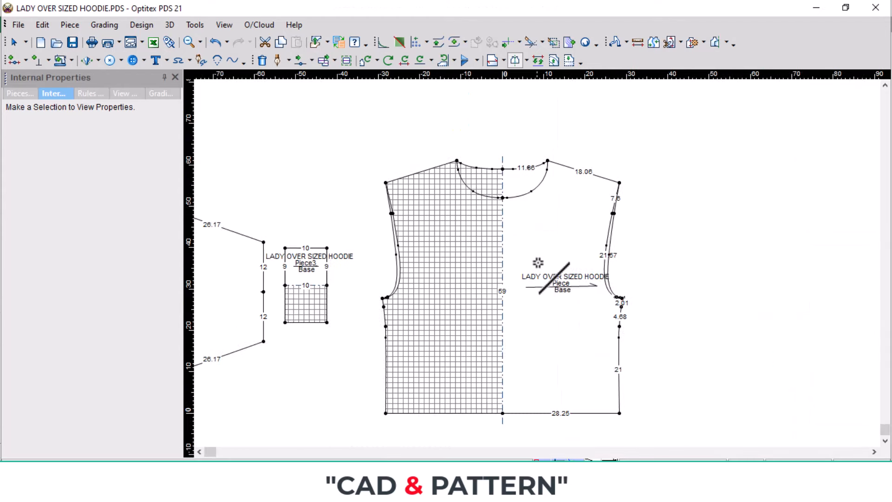
left_click(638, 43)
left_click(508, 387)
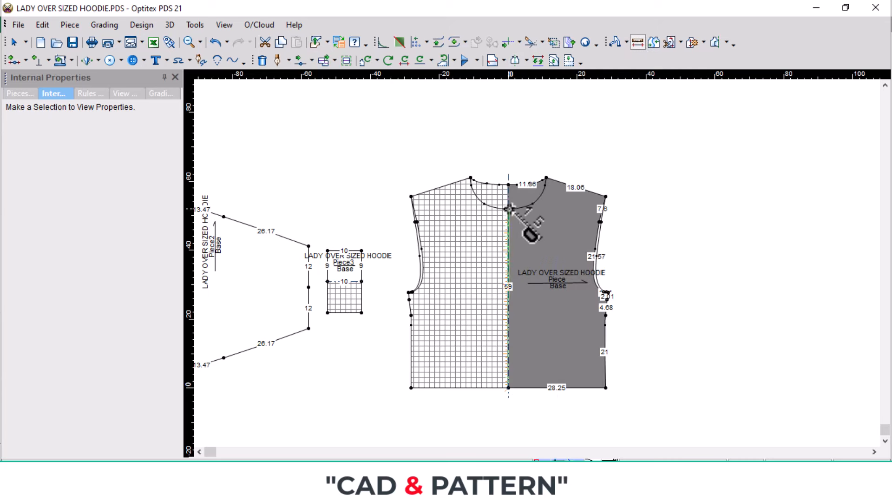
left_click(509, 209)
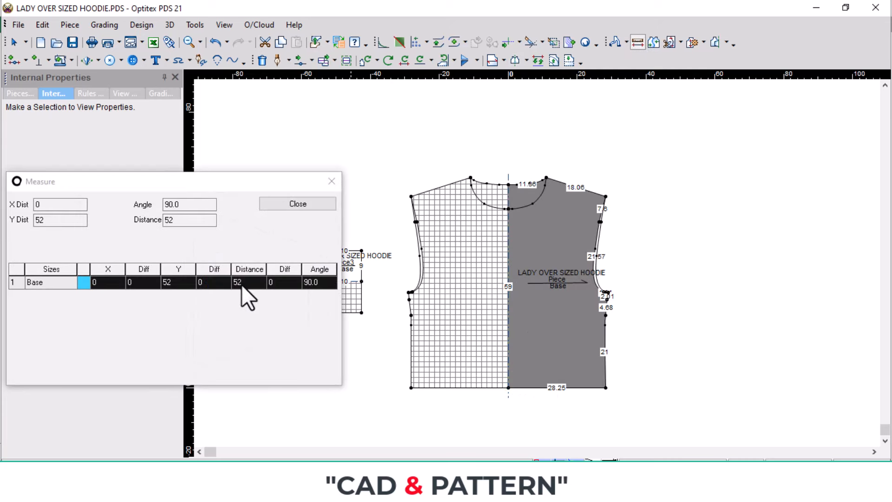
Add 52 and 5 in Calculator to check the centre front length, and close the measurement
key("alt+Tab")
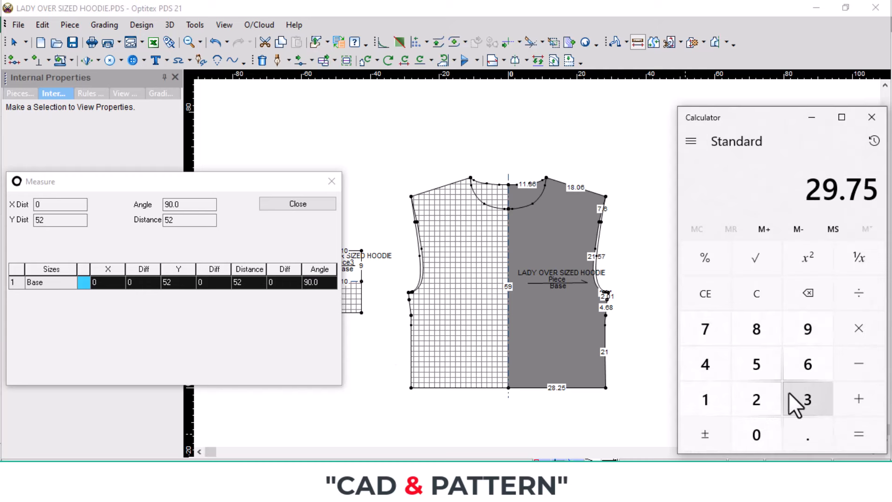
left_click(754, 364)
left_click(755, 399)
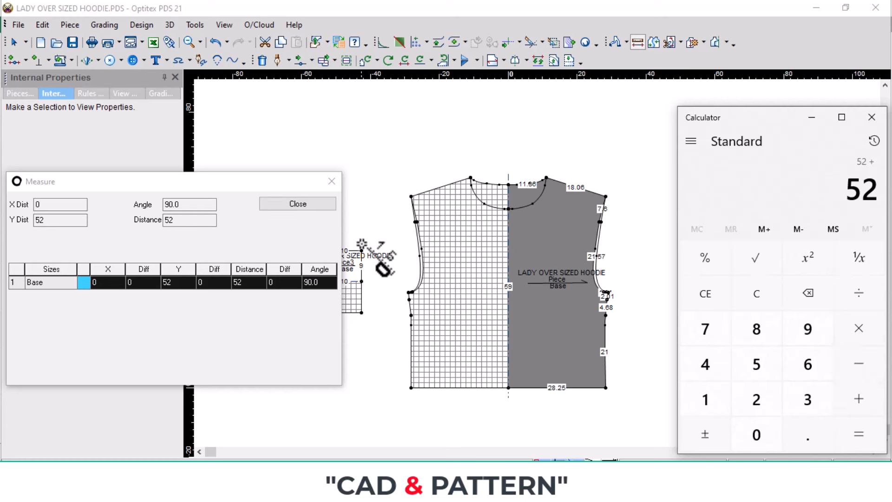
left_click(757, 364)
left_click(852, 432)
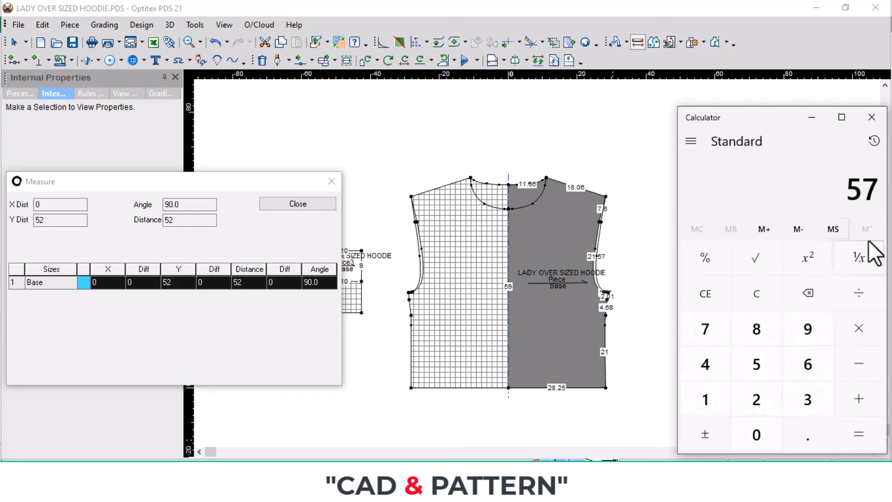
left_click(493, 391)
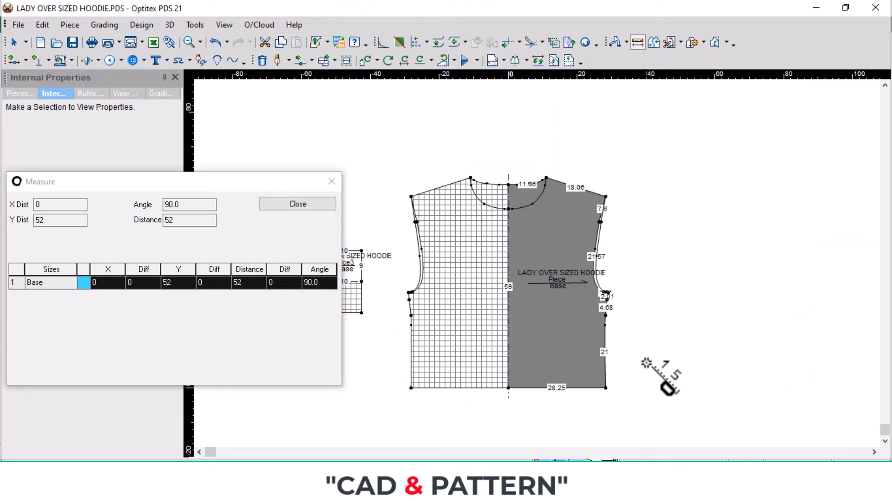
left_click(332, 181)
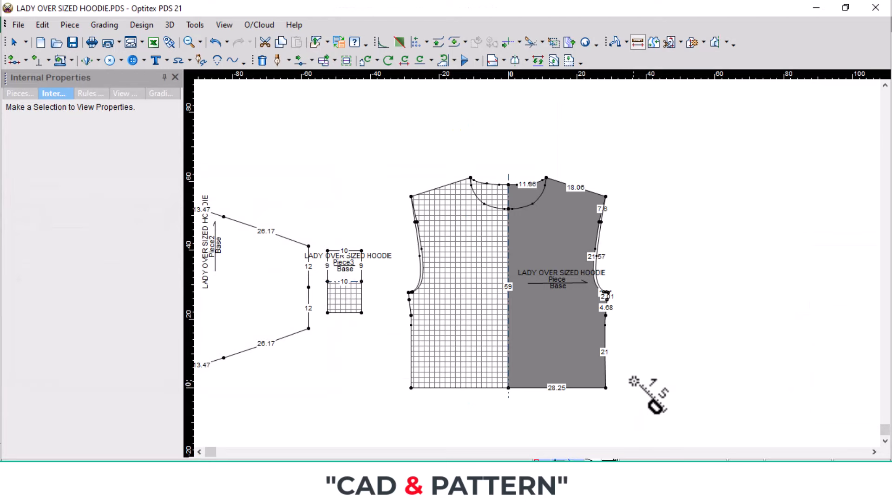
Move the body's hem points straight down by X 0 and Y -2.5 cm
key("p")
left_click_drag(488, 375, 727, 400)
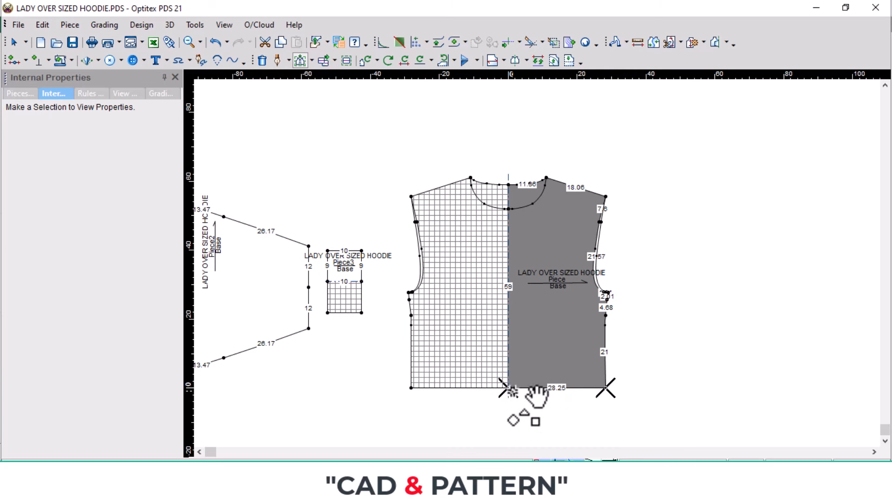
left_click(509, 387)
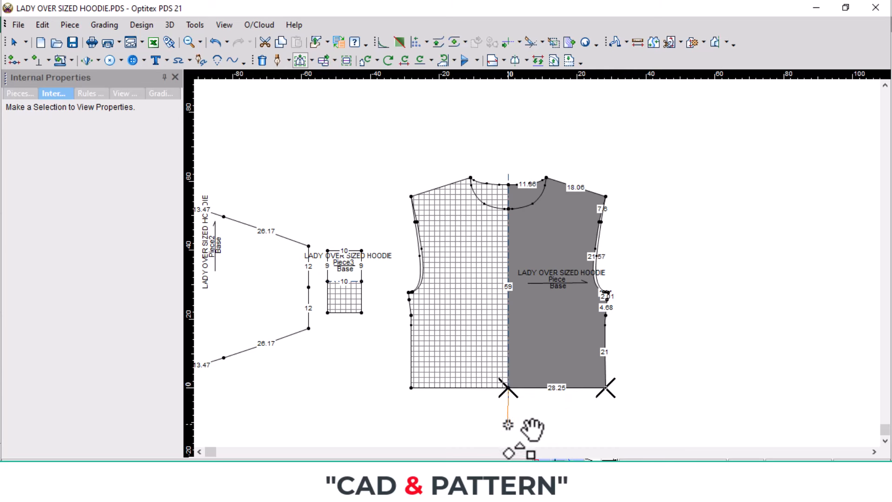
left_click(509, 425)
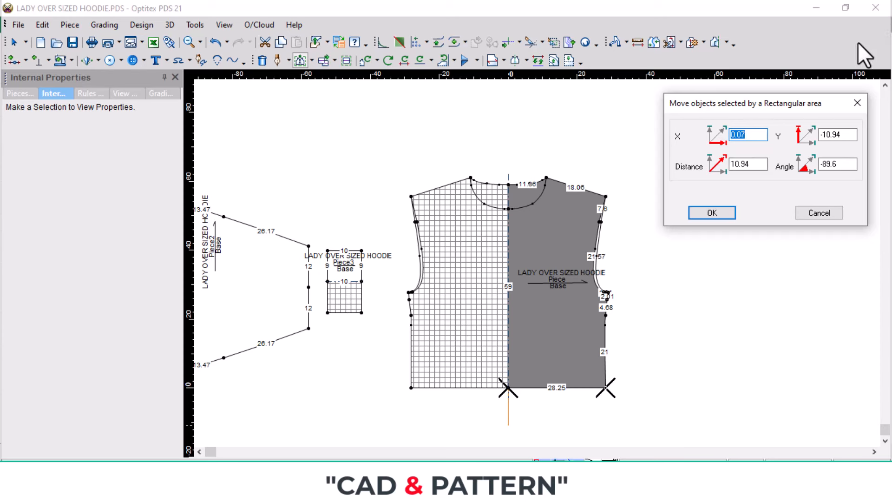
type("0")
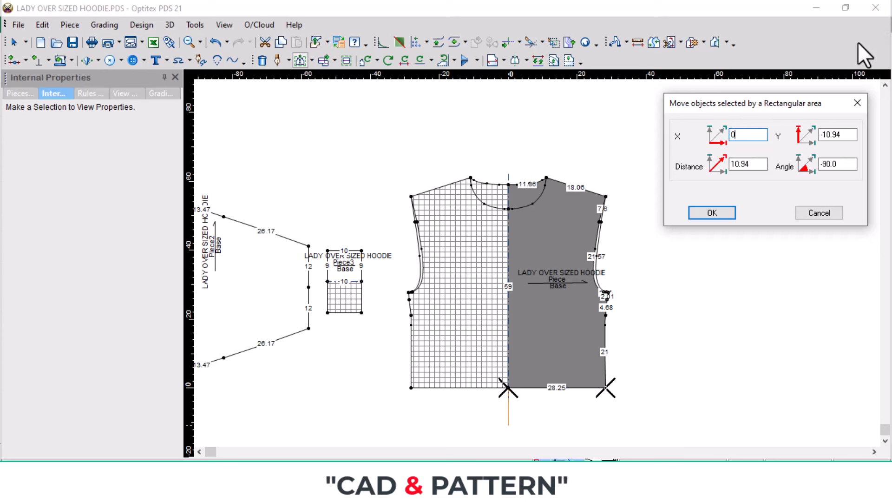
left_click(854, 134)
type("-2.5")
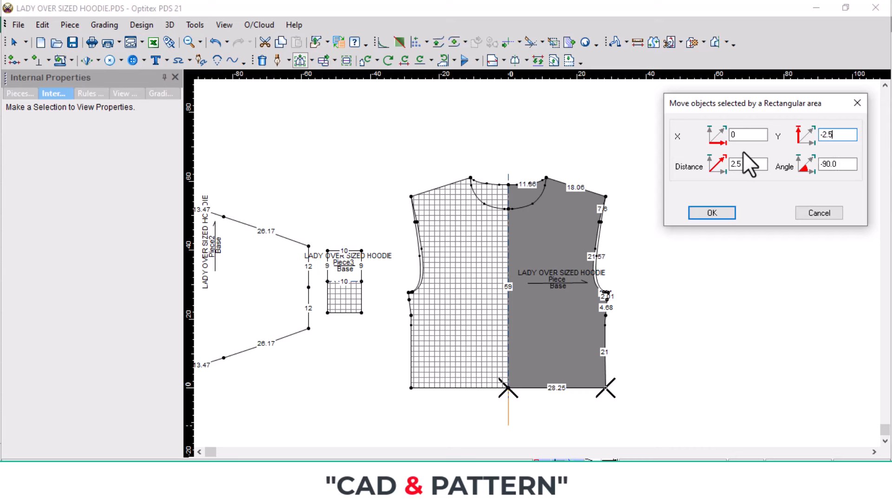
key("Return")
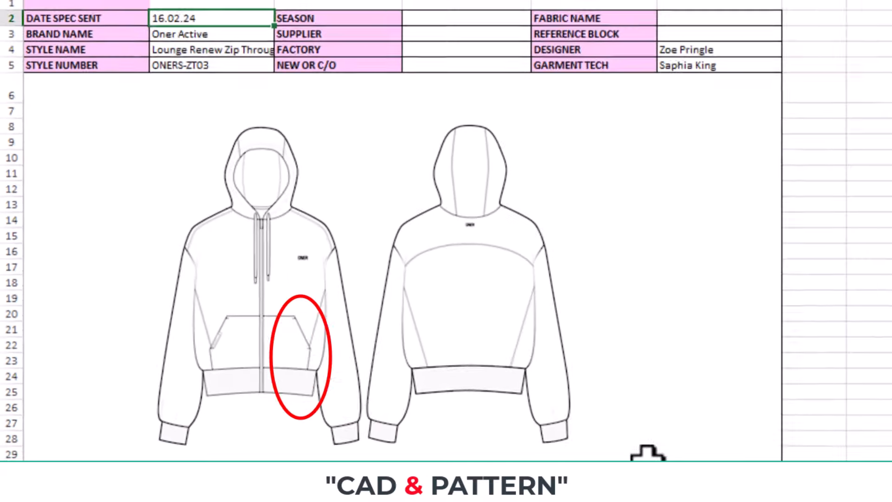
Consult the INITIAL SPEC sheet in Excel and halve the 25.5 kangaroo pocket top edge width in Calculator
left_click(188, 452)
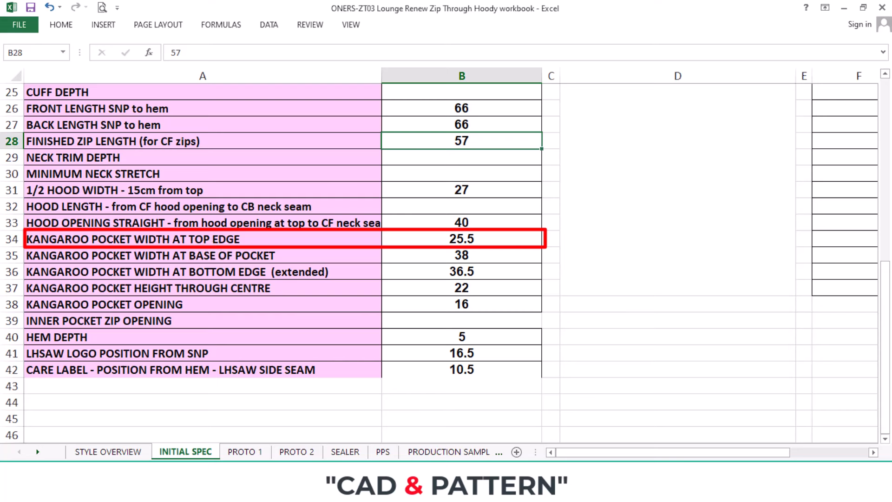
left_click(759, 406)
left_click(771, 379)
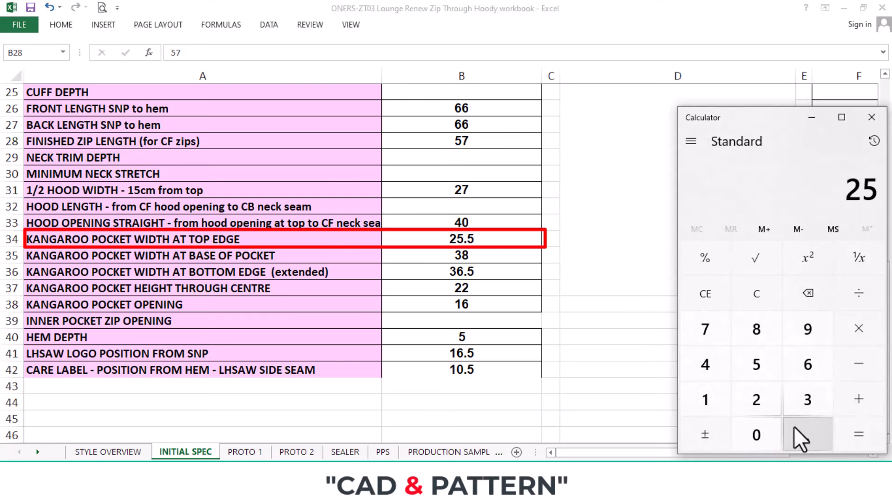
left_click(793, 426)
left_click(767, 367)
left_click(860, 294)
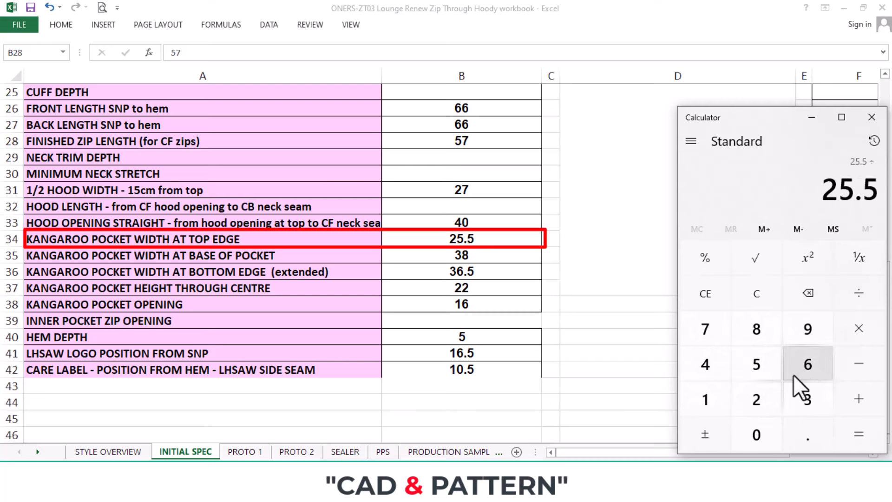
left_click(767, 395)
left_click(864, 430)
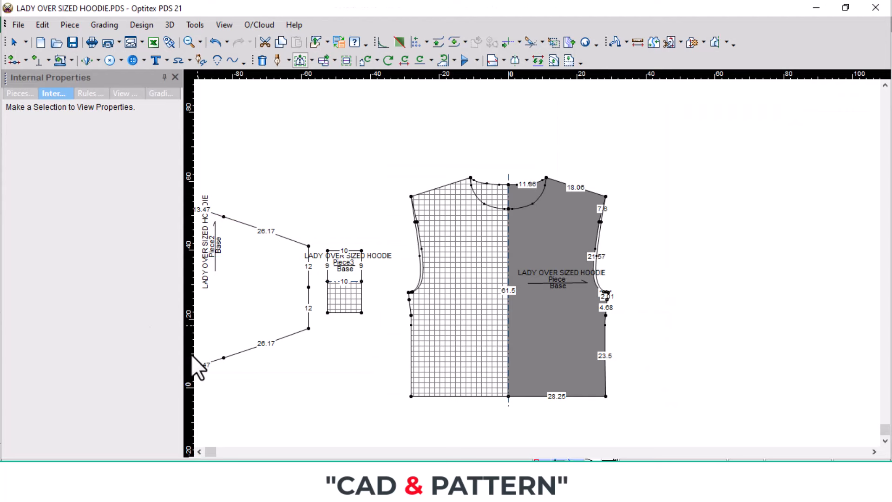
Add a vertical guide line 12.75 cm from the body's centre front for the pocket's top edge
left_click_drag(191, 355, 509, 269)
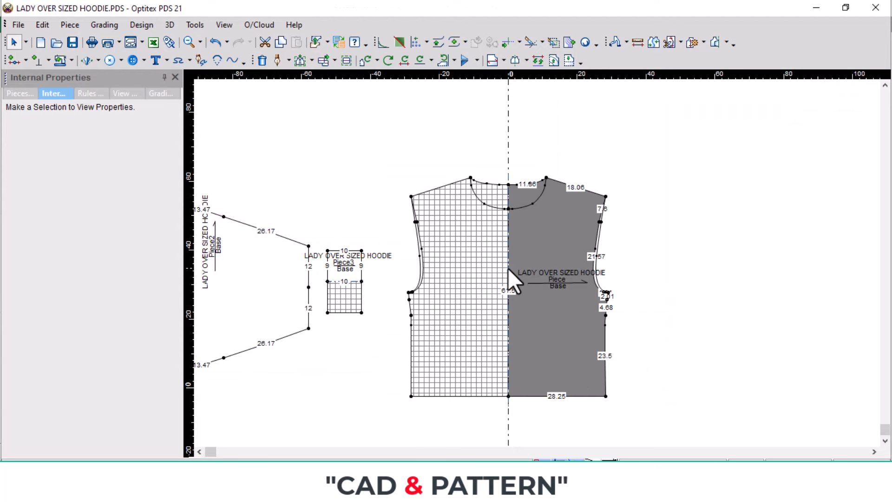
double_click(509, 269)
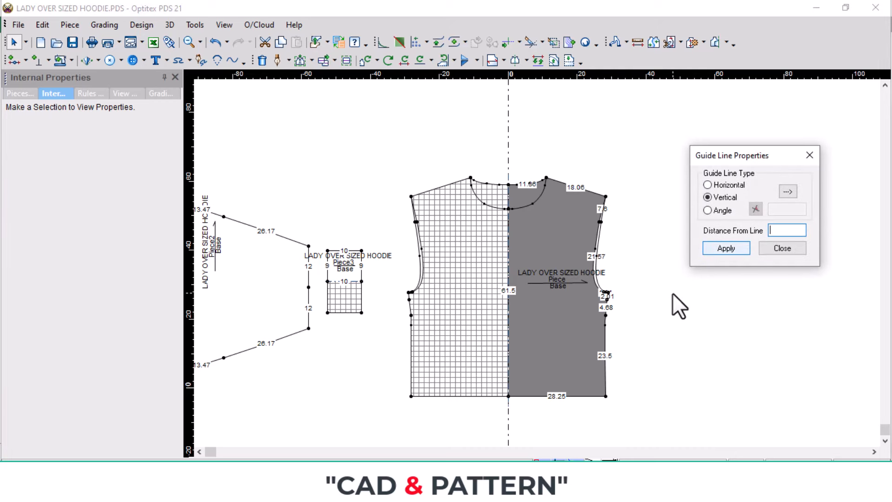
type("12.75")
left_click(727, 247)
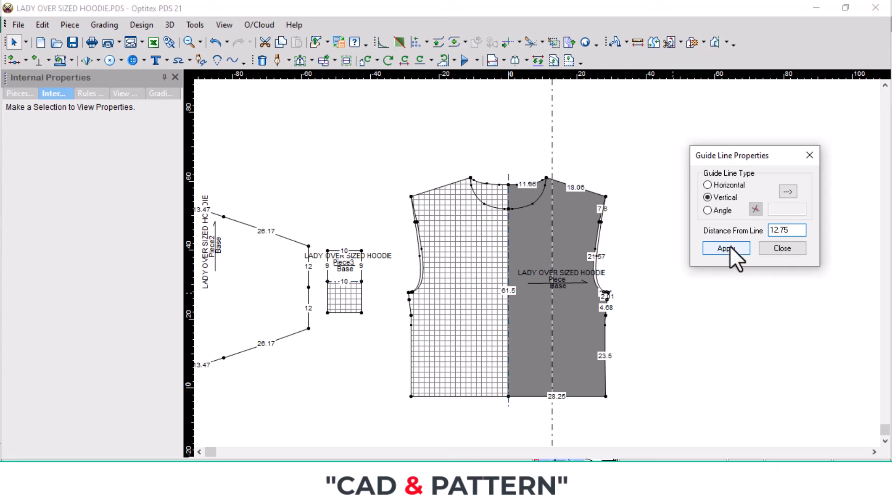
left_click(808, 156)
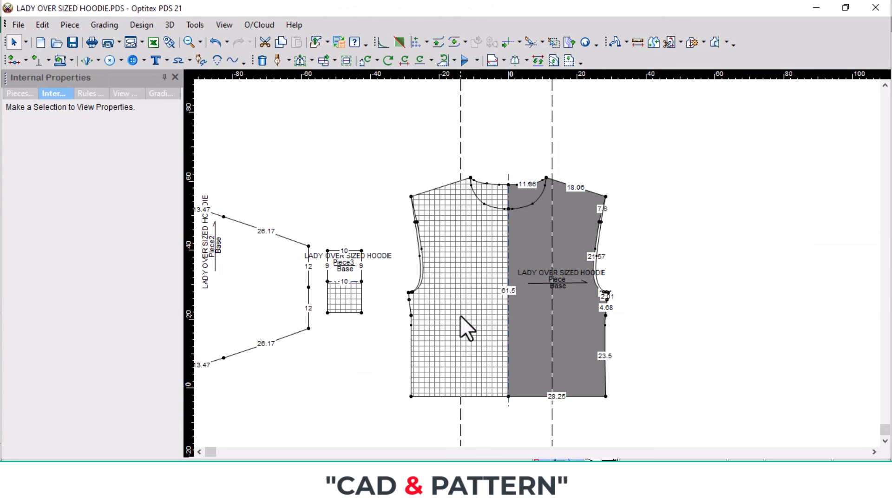
Add a second vertical guide line 19 cm from the centre front for the base of the pocket
left_click(507, 315)
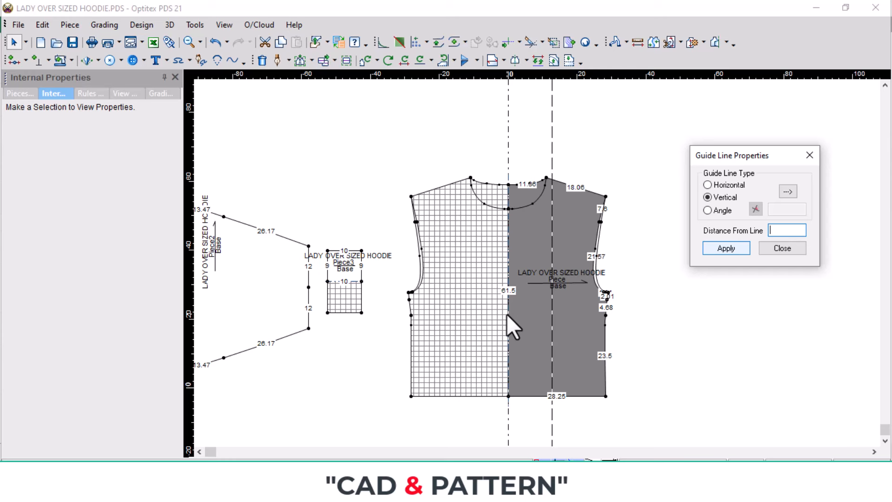
type("19")
key("Return")
left_click(812, 158)
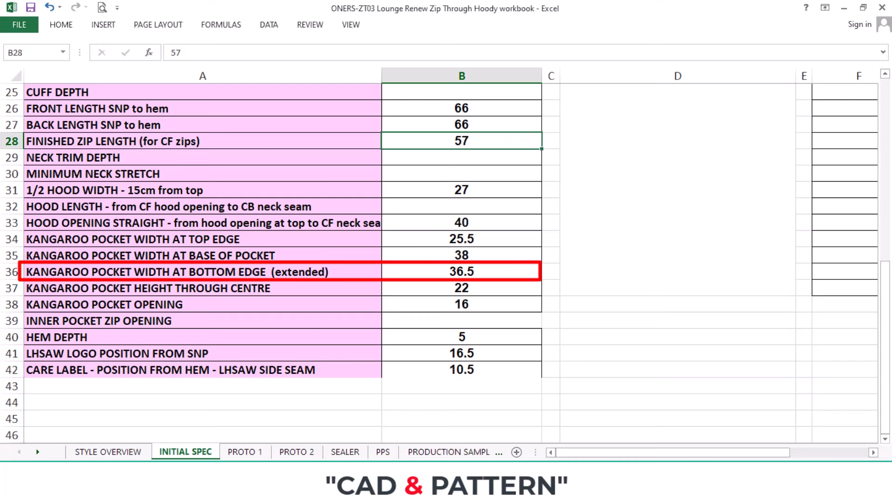
Halve the 36.5 kangaroo pocket bottom edge width from the spec sheet in Calculator
key("alt+Tab")
left_click(807, 400)
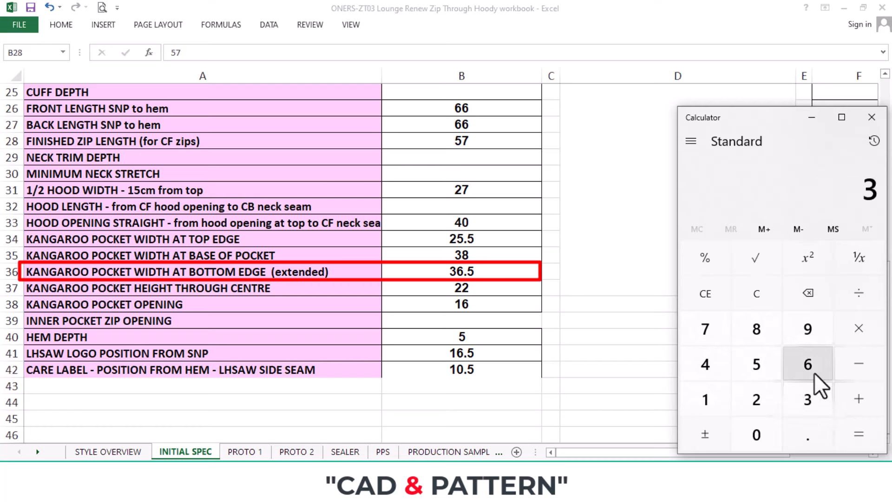
left_click(814, 371)
left_click(808, 434)
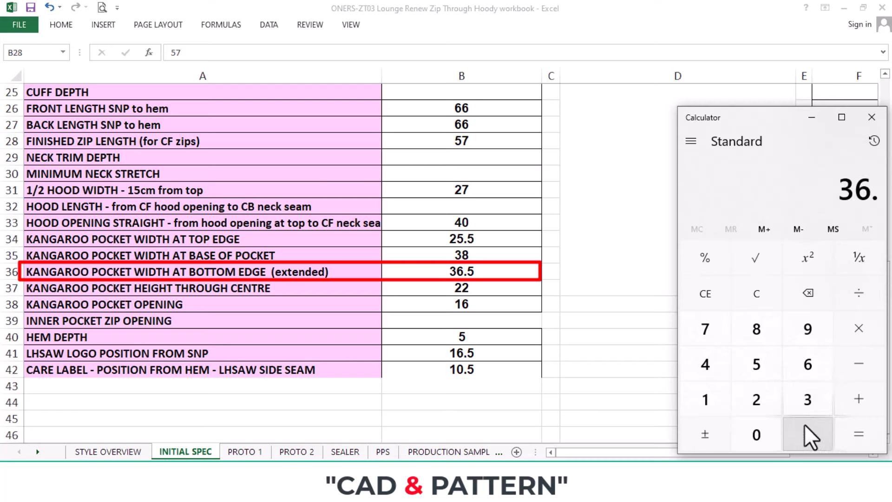
left_click(756, 362)
left_click(865, 291)
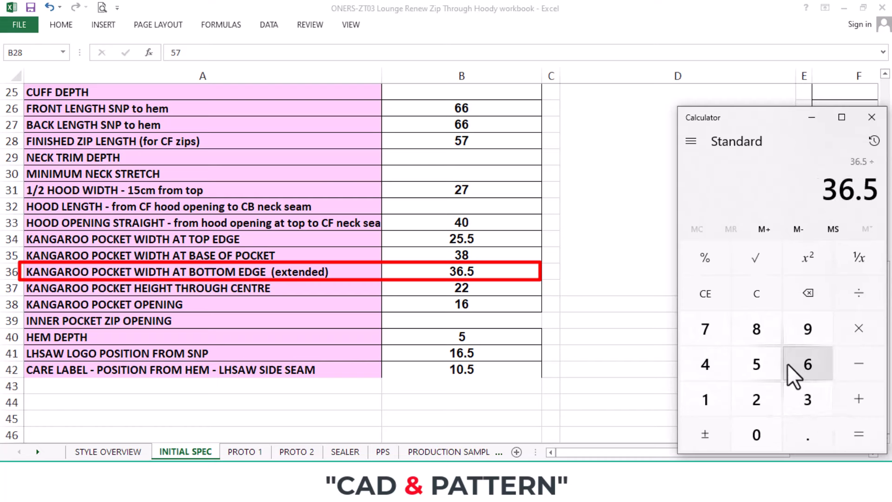
left_click(758, 400)
left_click(864, 432)
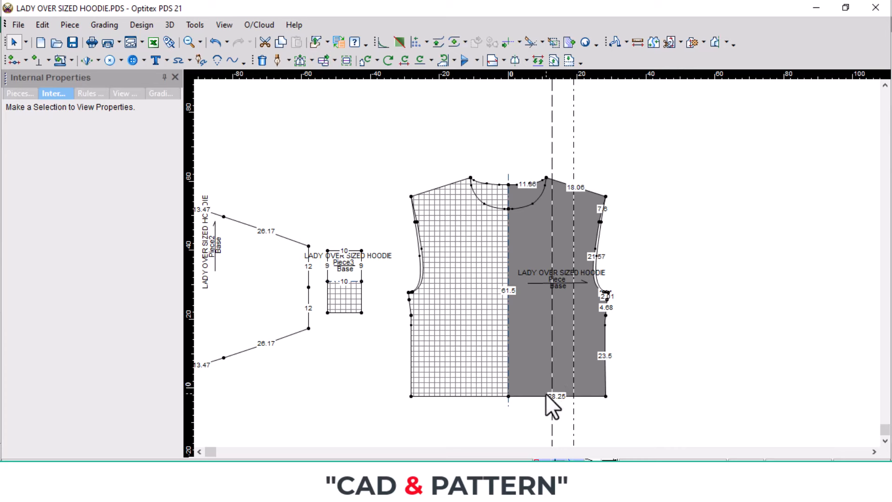
Add a grading point on the front body's hem, 18.25 cm from the centre front
key("o")
scroll(550, 377, "up", 2)
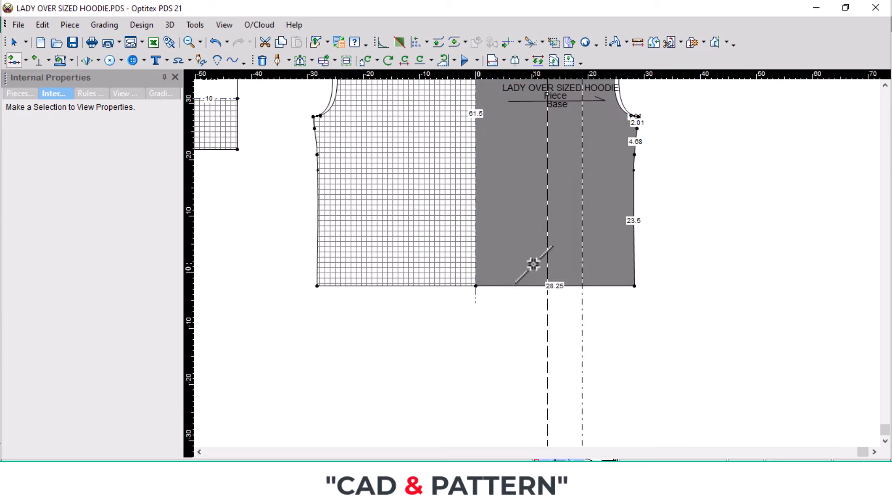
left_click(501, 285)
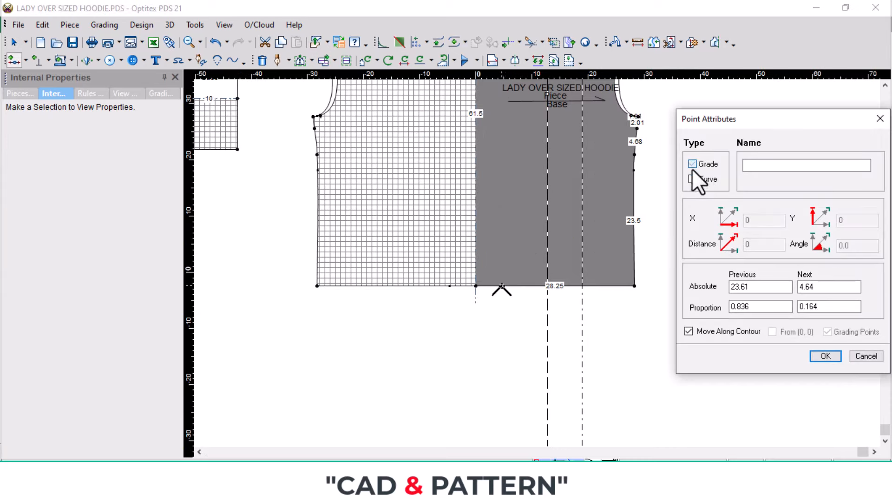
left_click_drag(821, 287, 773, 288)
type("18.25")
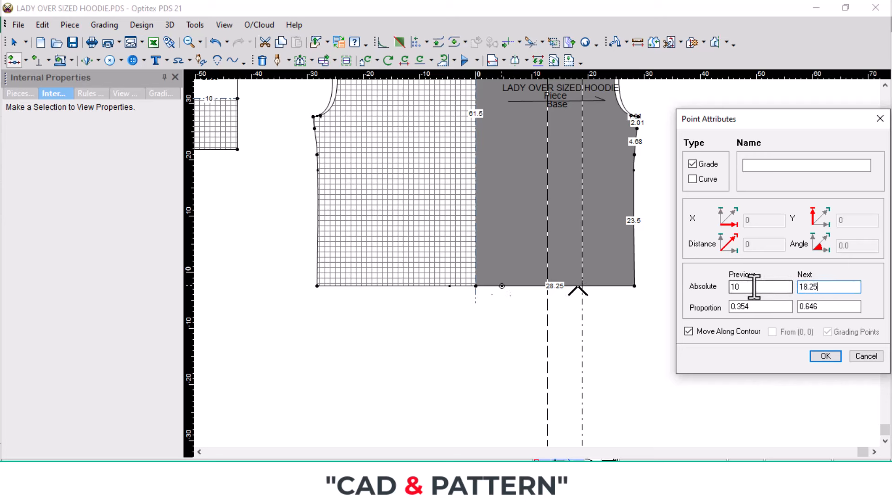
key("Return")
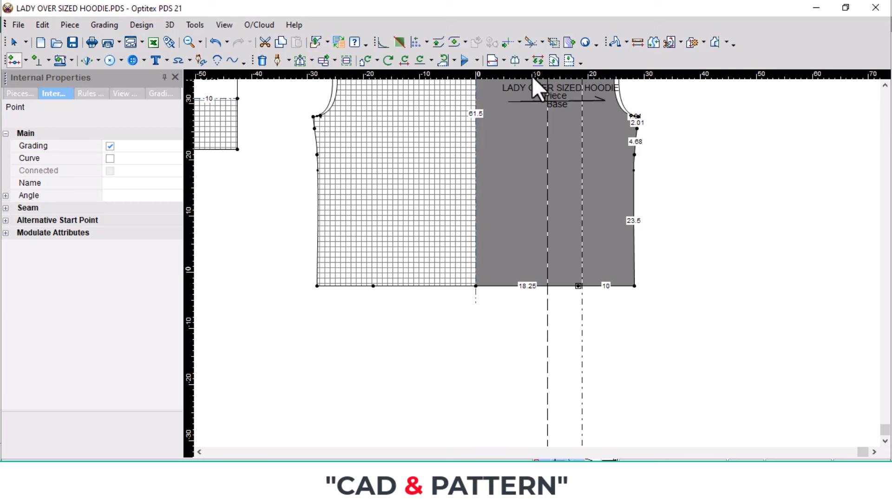
Add a horizontal guide line 22 cm above the front body's hem and another 14 cm below that line
left_click_drag(531, 77, 507, 284)
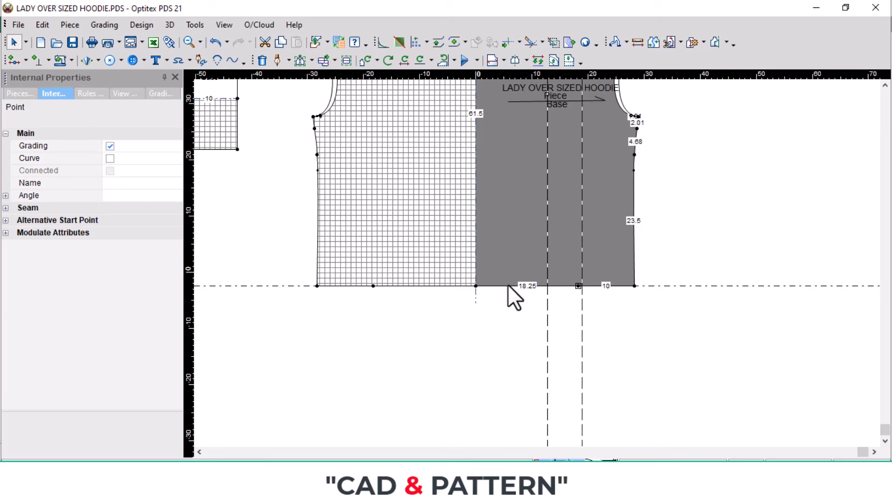
double_click(508, 285)
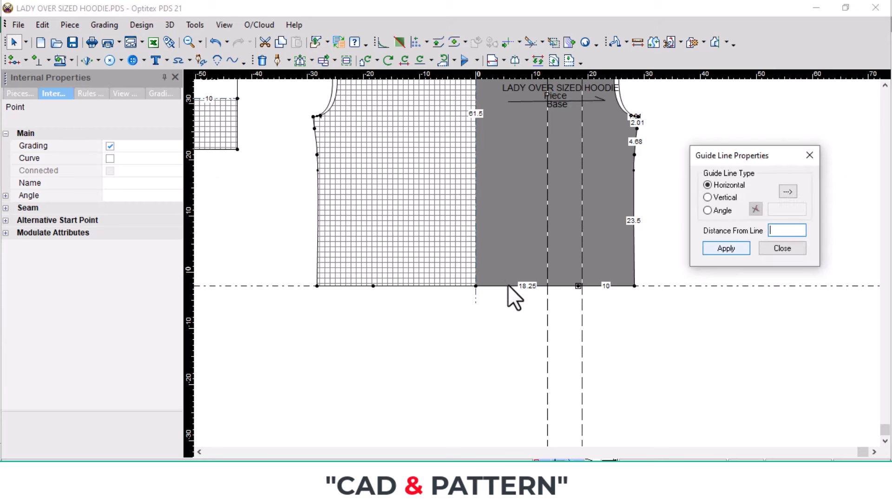
type("22")
key("Return")
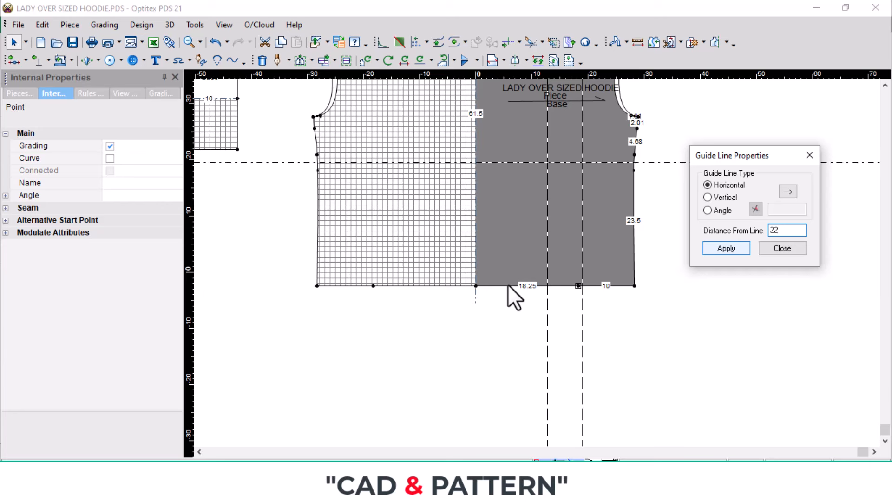
left_click(810, 155)
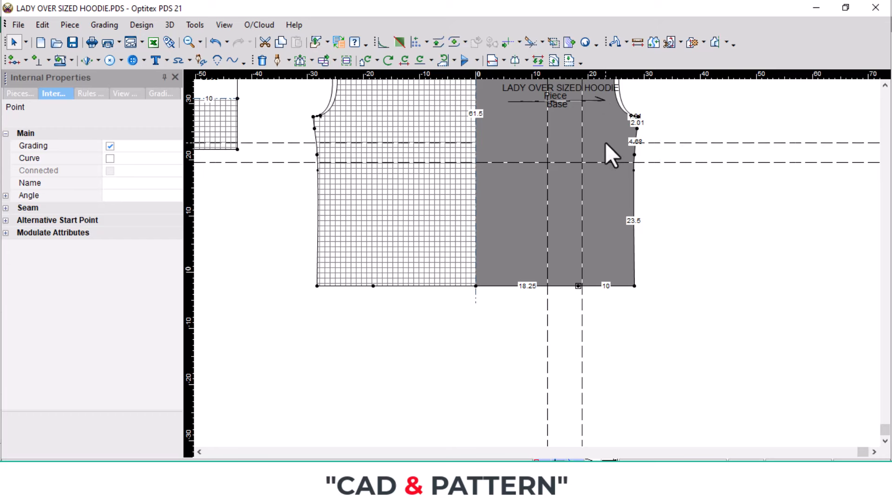
left_click(609, 162)
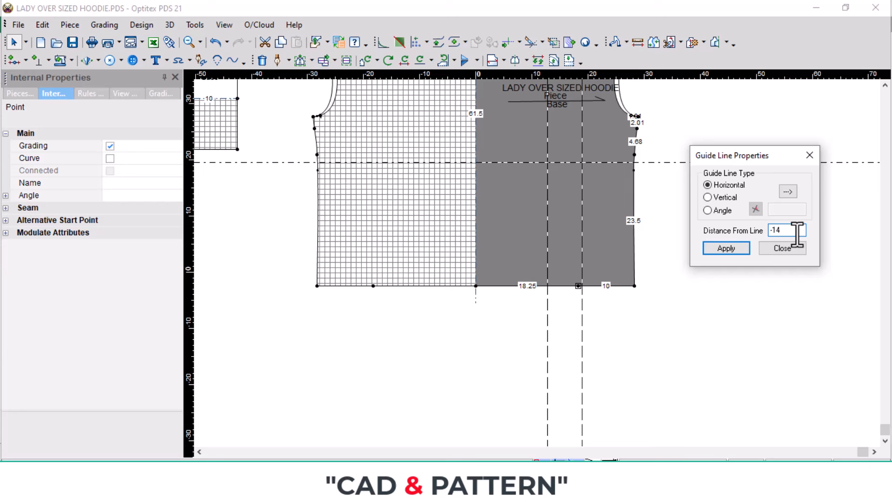
left_click(807, 156)
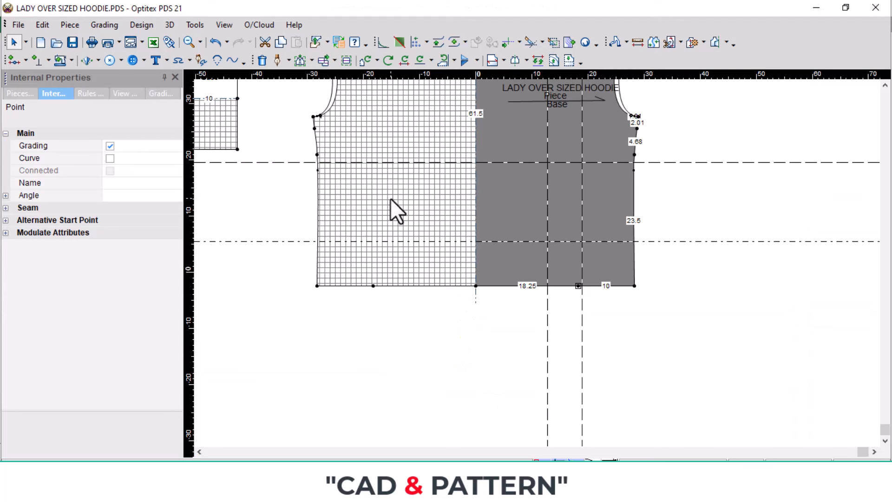
Turn off the Half setting of the front body piece so only its drafted half remains
left_click(508, 181)
left_click(22, 93)
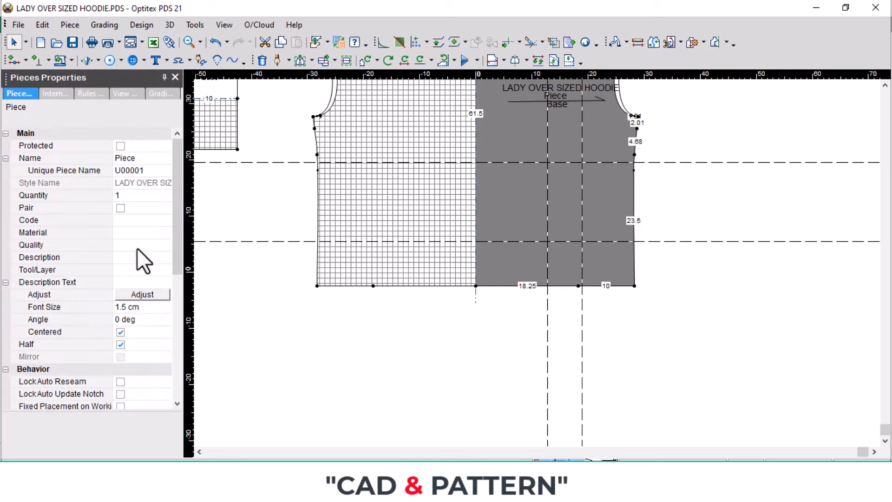
left_click(121, 344)
scroll(612, 286, "up", 2)
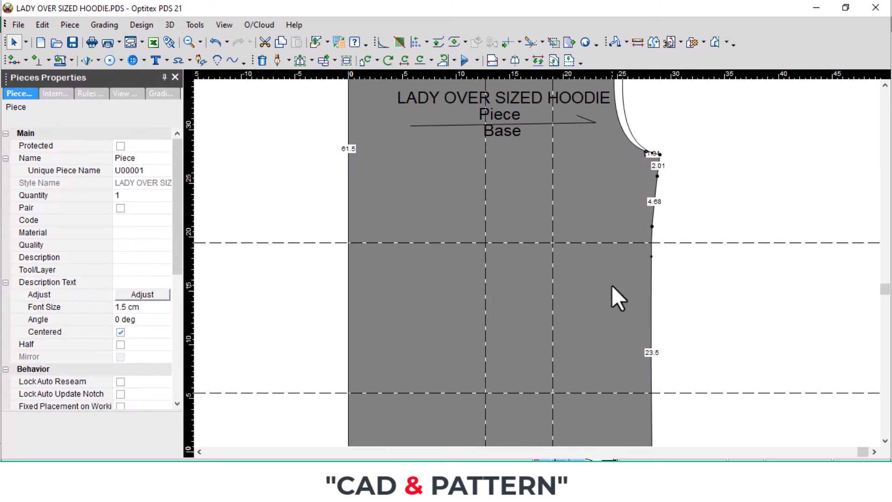
Draft the pocket line from the centre front, 22 cm above the hem, through the upper guide intersection to the lower guide intersection
key("d")
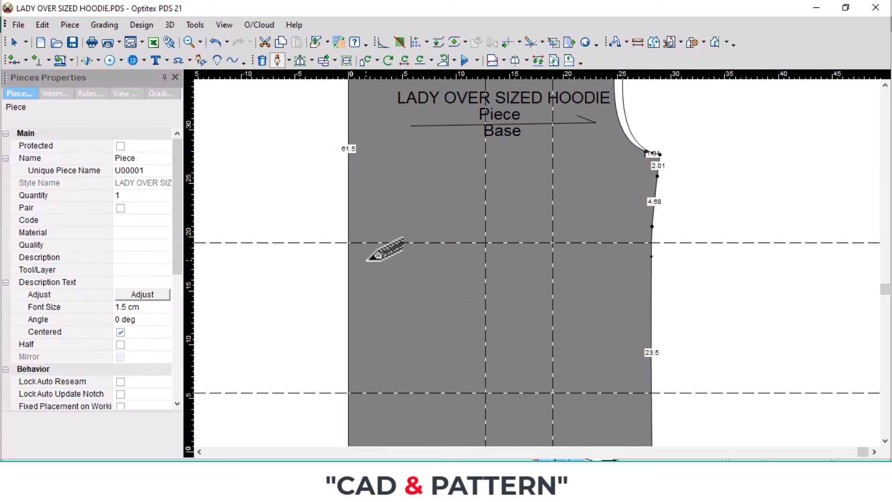
left_click(349, 241)
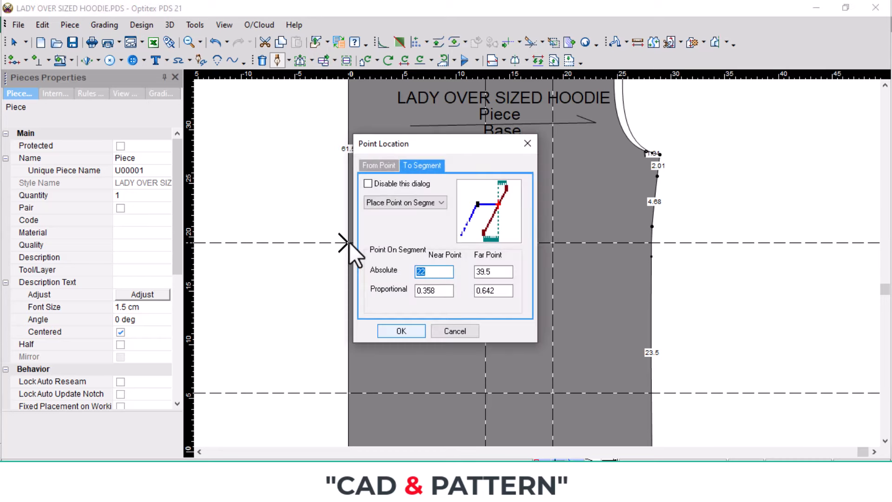
key("Return")
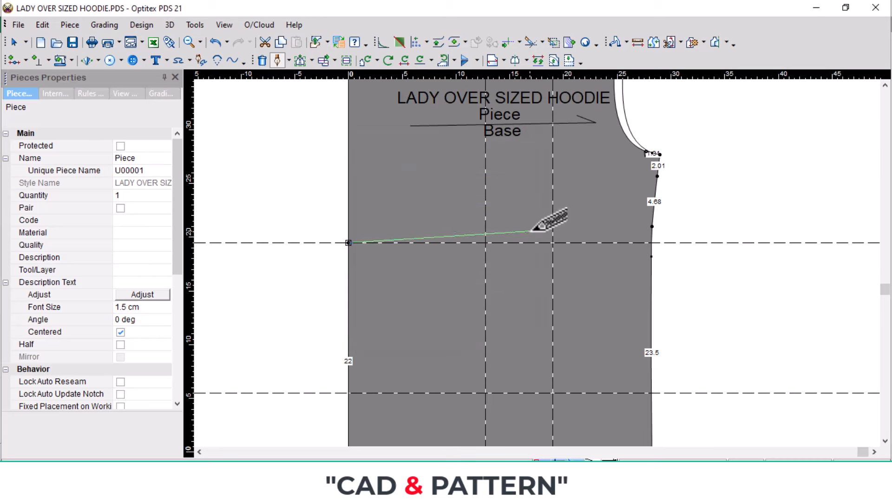
left_click(485, 241)
key("Return")
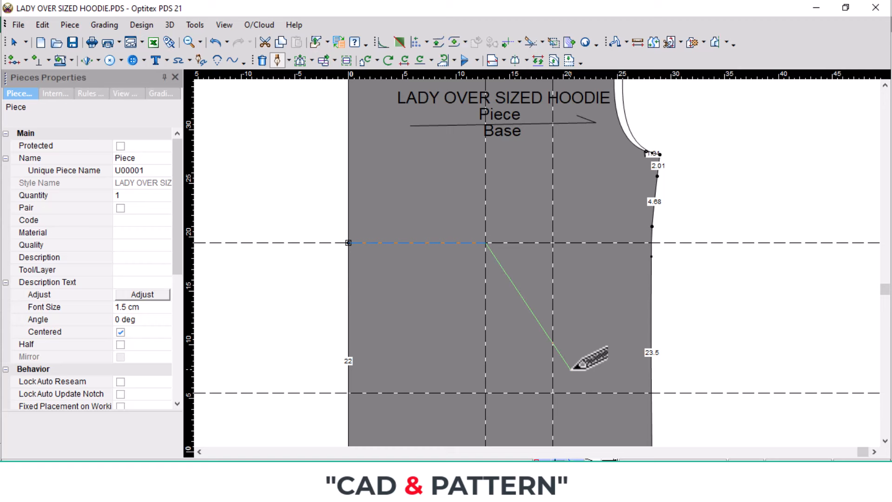
left_click(553, 392)
left_click(225, 336)
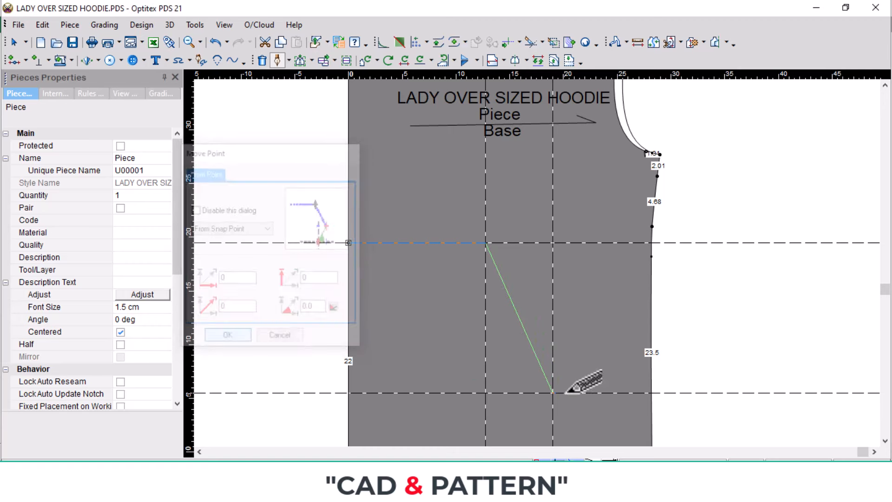
Extend the pocket line to the hem point 18.25 cm from the centre front and end the draft
scroll(550, 423, "up", 2)
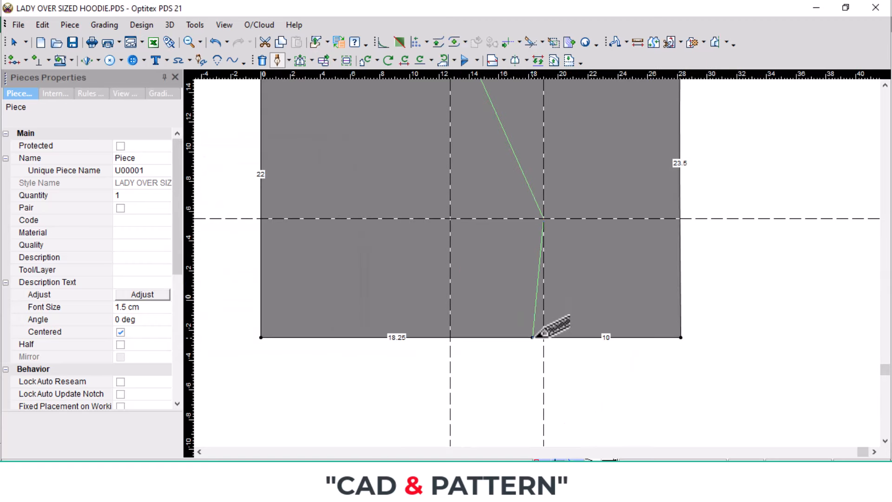
left_click(533, 338)
key("Return")
right_click(573, 300)
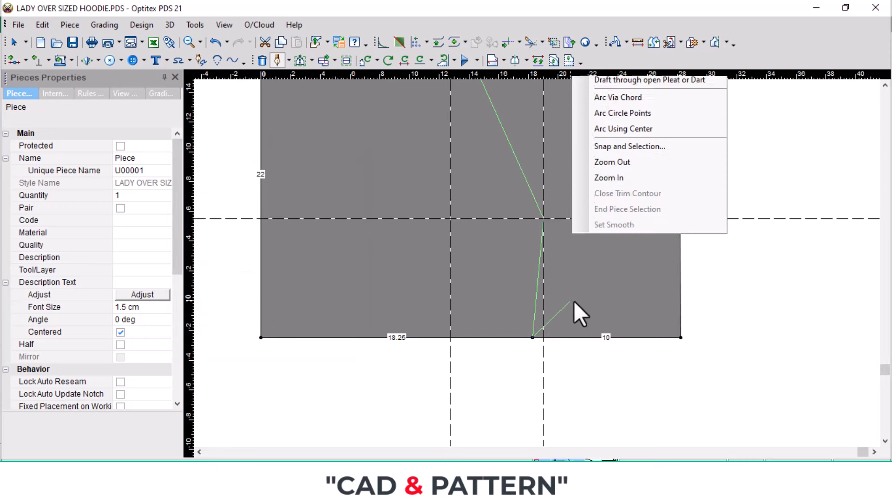
left_click(625, 86)
scroll(518, 200, "down", 2)
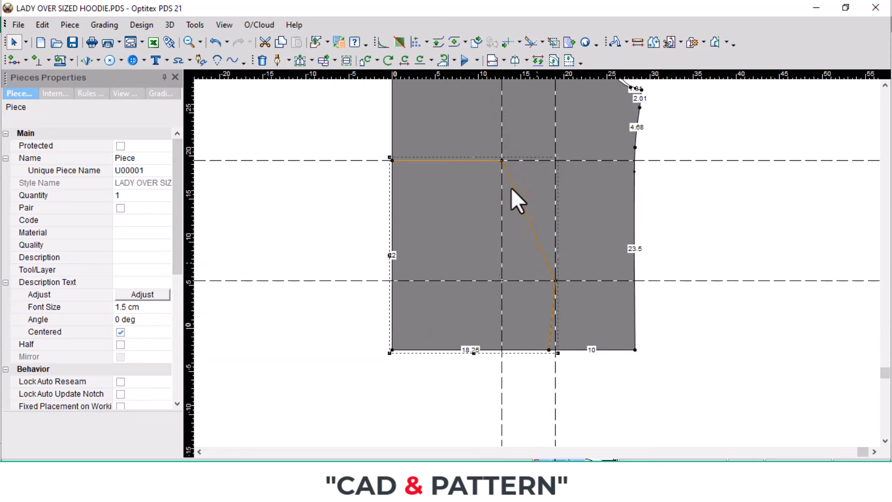
Turn the front piece into a half piece mirrored along the centre front line, from the hem to the neck
key("h")
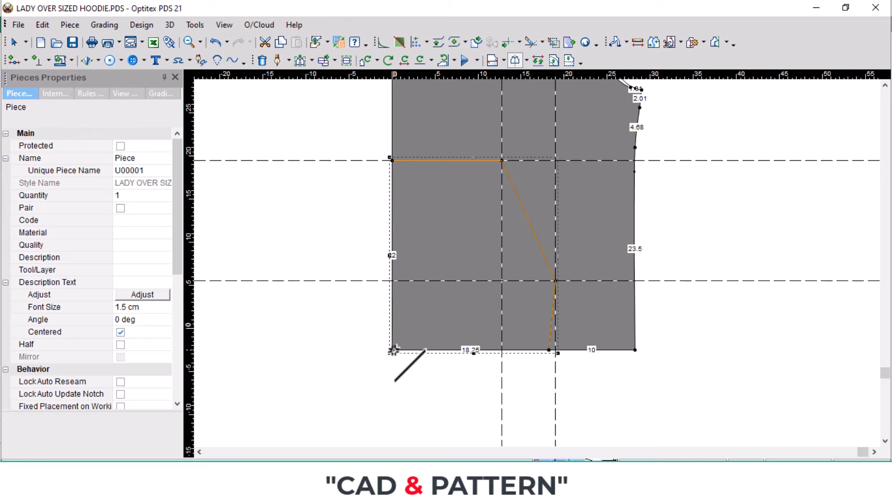
left_click(392, 350)
scroll(464, 116, "down", 1)
scroll(509, 153, "down", 1)
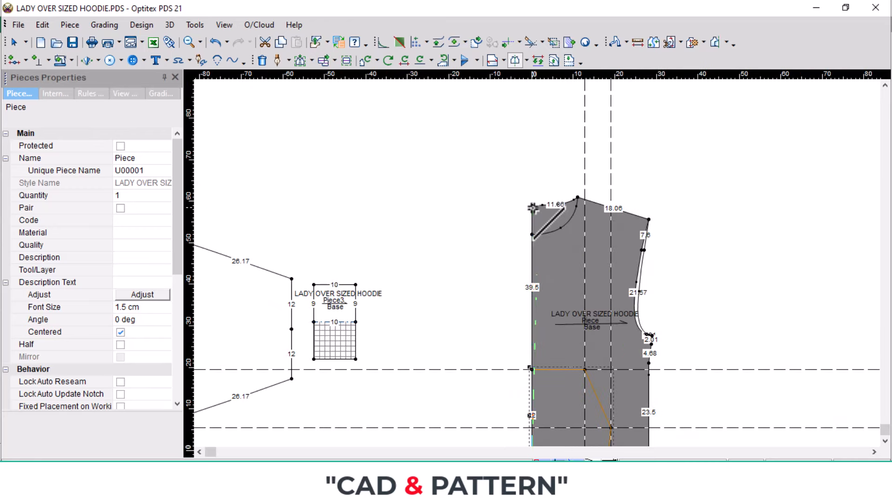
left_click(532, 207)
scroll(573, 283, "up", 3)
right_click(762, 225)
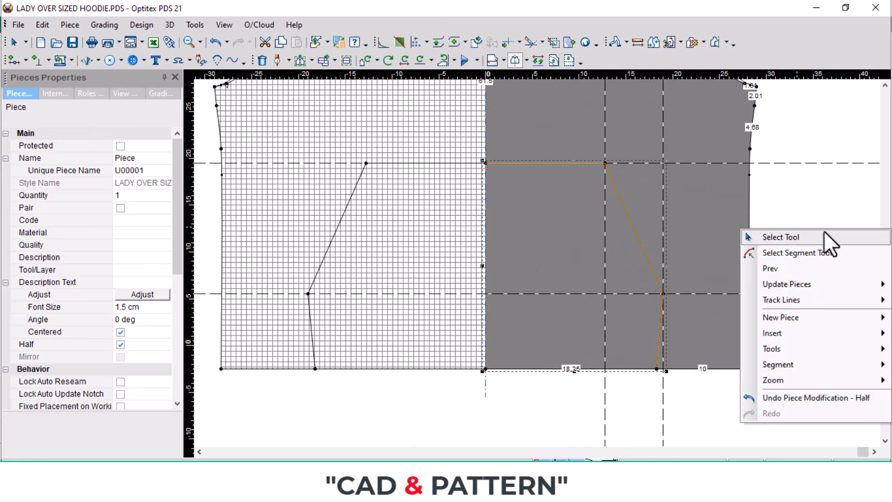
left_click(827, 236)
Delete the vertical and horizontal guide lines that run through the pocket corners
left_click(664, 244)
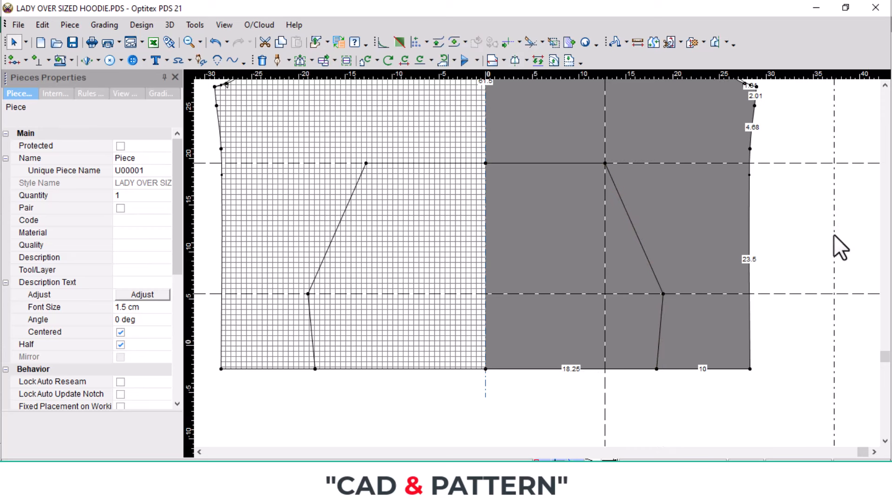
key("Delete")
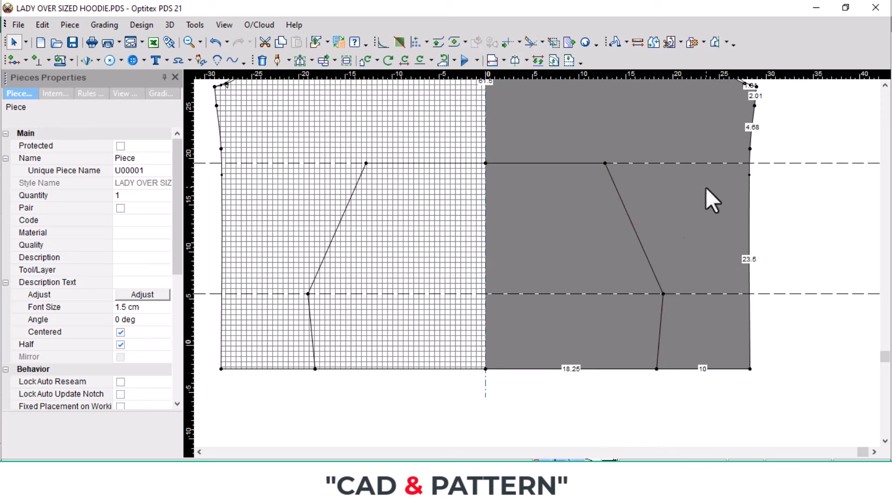
key("Delete")
key("Delete")
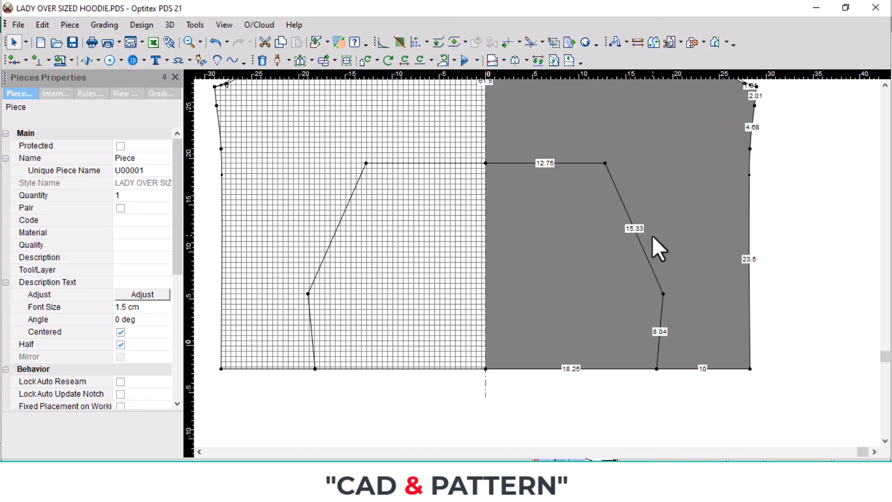
Move the pocket's widest corner straight down with an X offset of 0, bringing the slanted opening to about 16 cm
key("i")
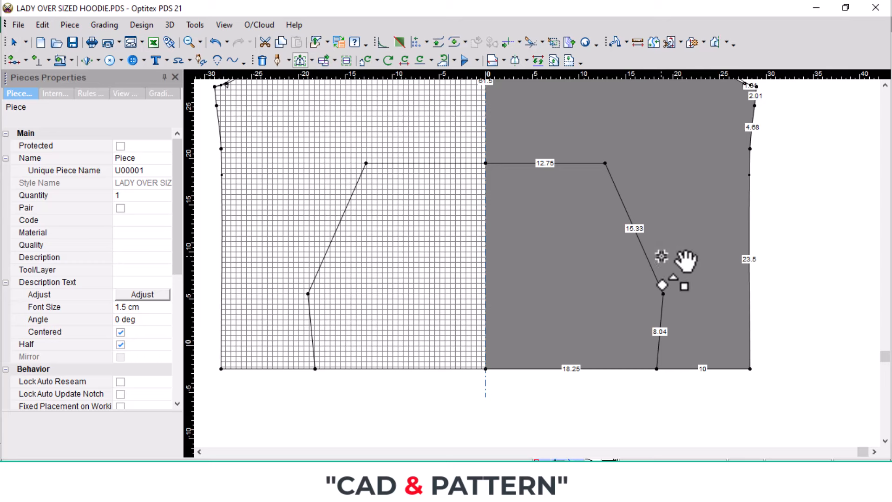
scroll(660, 266, "up", 2)
left_click_drag(551, 309, 552, 341)
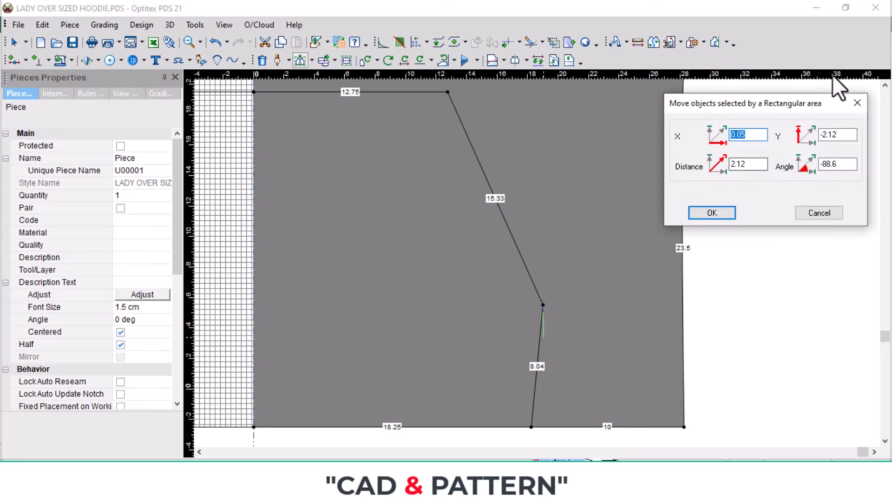
type("0")
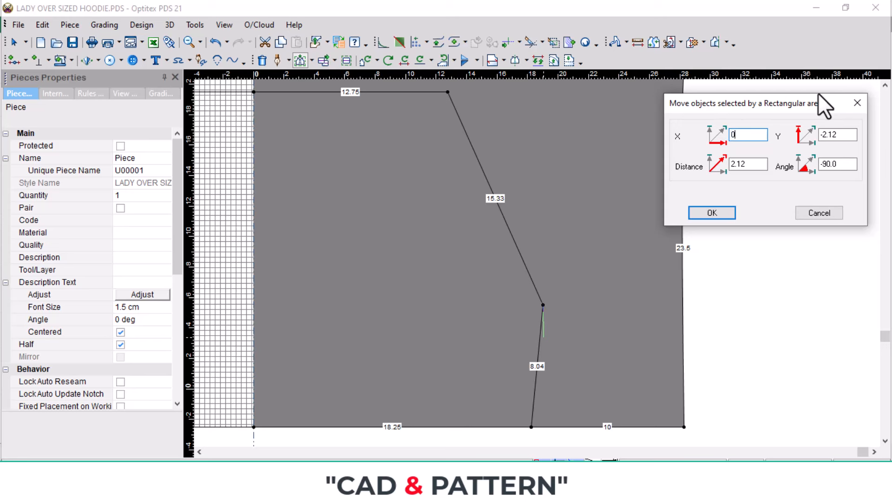
double_click(855, 134)
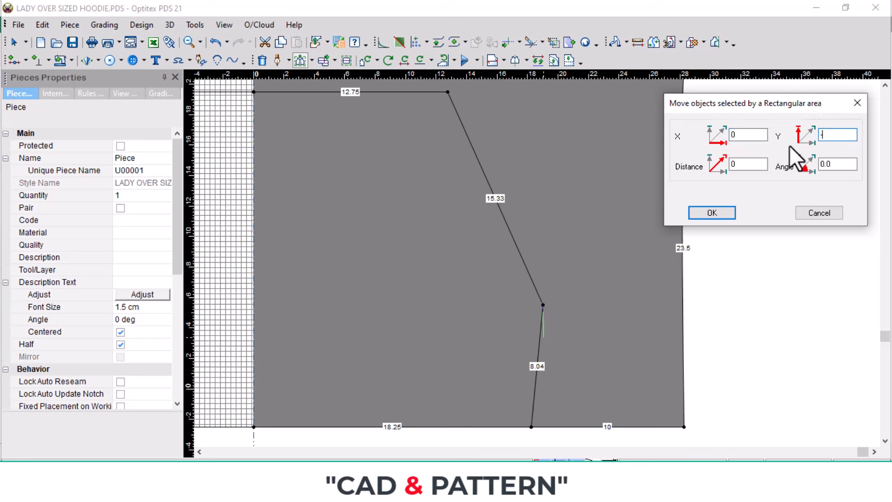
key("Return")
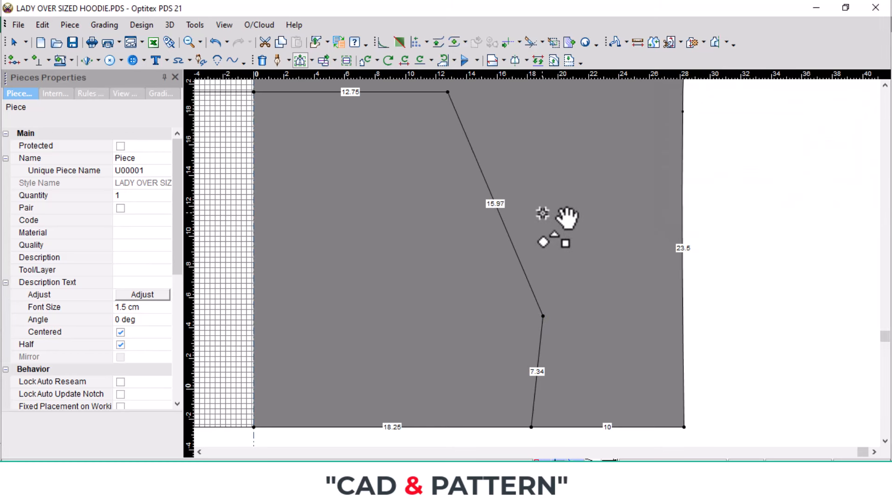
scroll(552, 288, "up", 2)
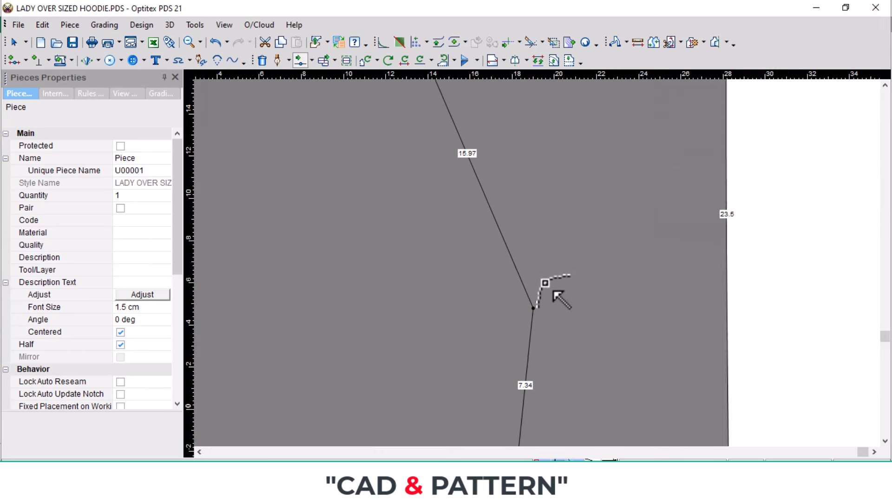
left_click_drag(544, 325, 540, 328)
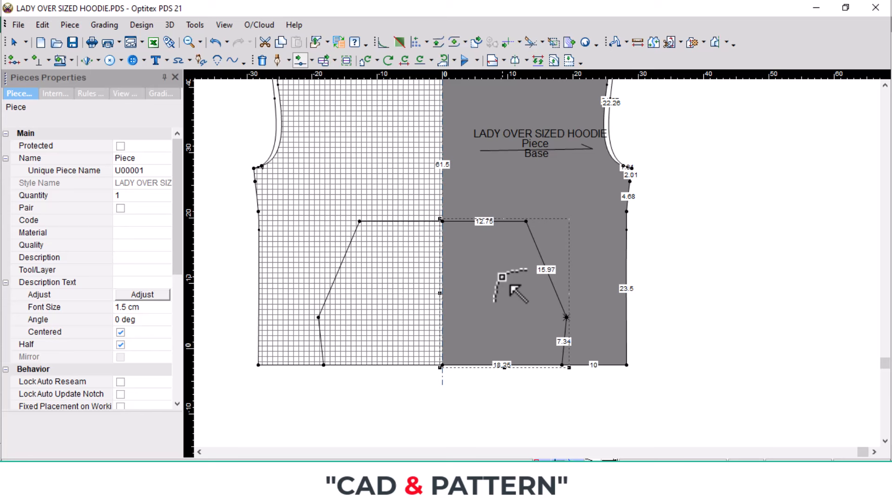
scroll(511, 288, "up", 2)
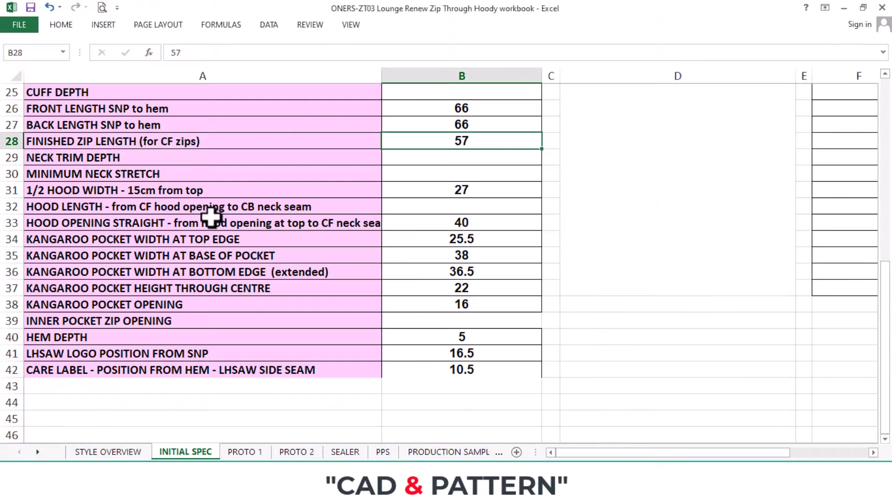
Switch to the Excel spec workbook and examine the hoodie's pocket in the STYLE OVERVIEW sketch
left_click(79, 451)
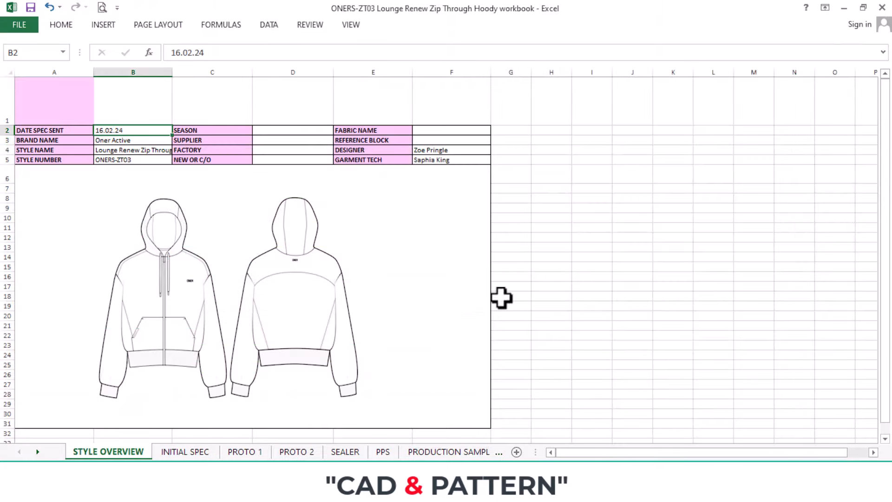
scroll(439, 255, "up", 8, "ctrl")
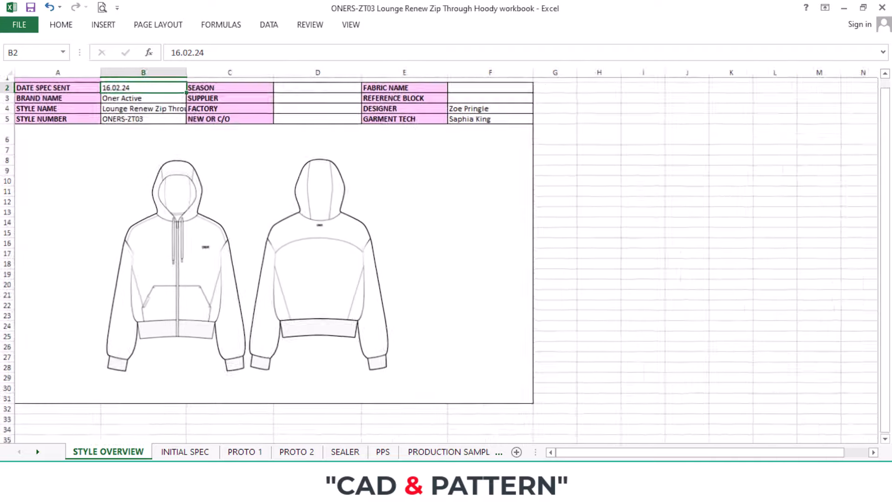
scroll(424, 418, "up", 1, "ctrl")
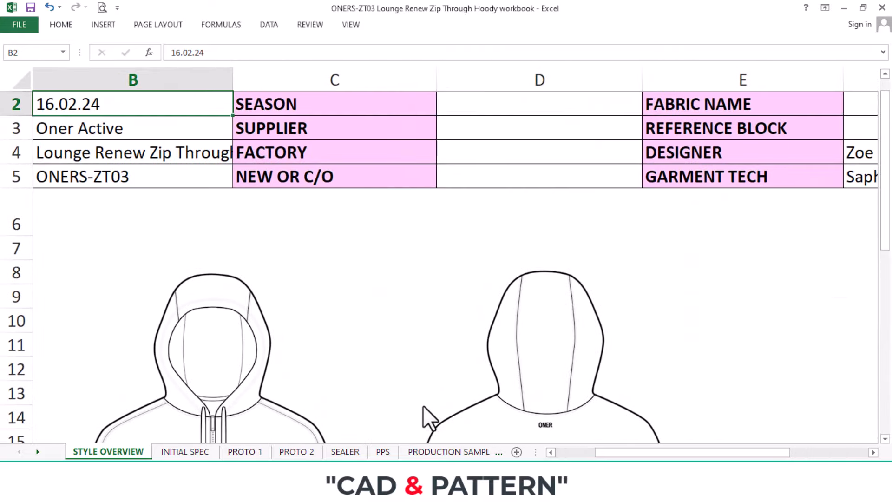
scroll(328, 374, "down", 6)
scroll(344, 235, "up", 3)
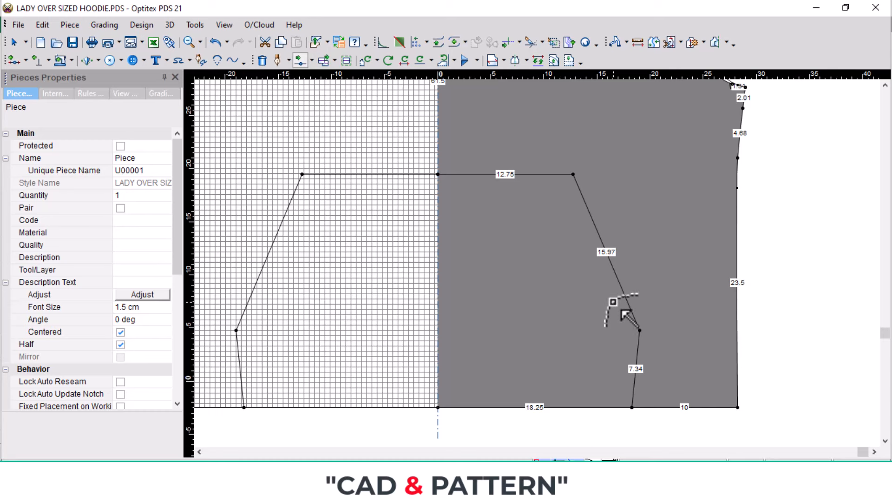
Switch back to Optitex PDS and paste a duplicate of the front piece, placing it beside the original
scroll(701, 259, "down", 2)
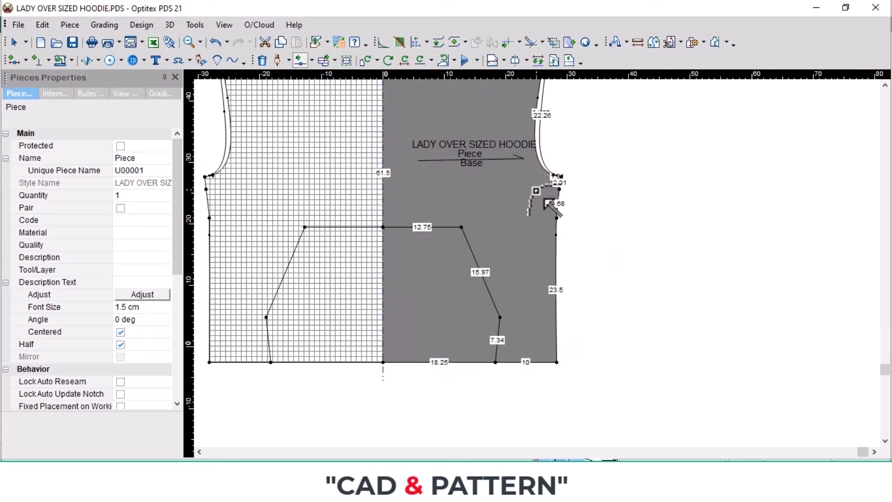
scroll(548, 195, "up", 4)
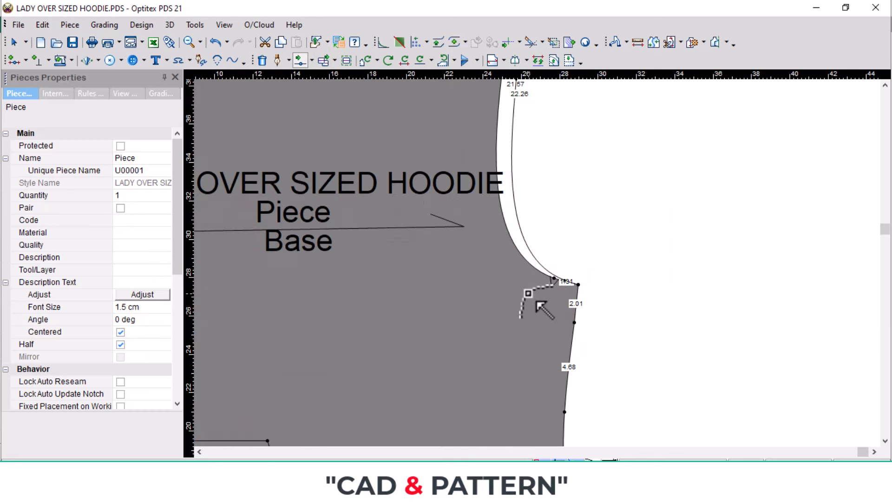
scroll(548, 293, "down", 2)
key("ctrl+v")
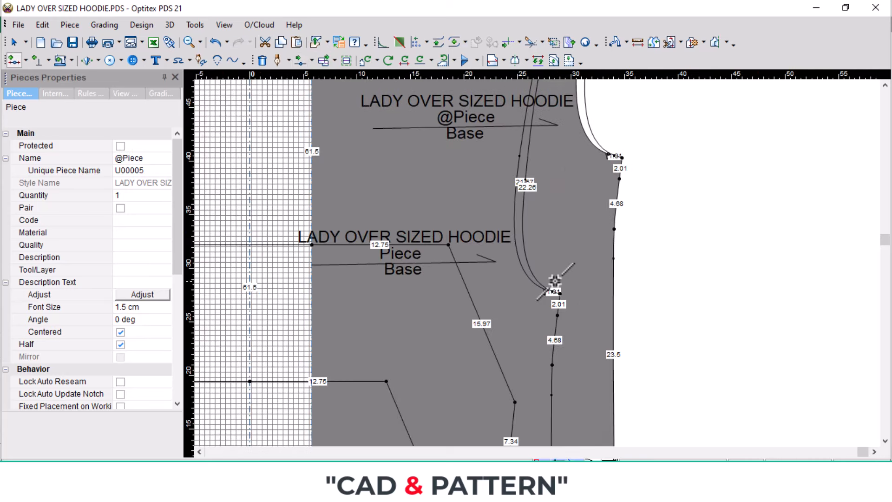
scroll(532, 272, "down", 2)
key("space")
left_click(821, 272)
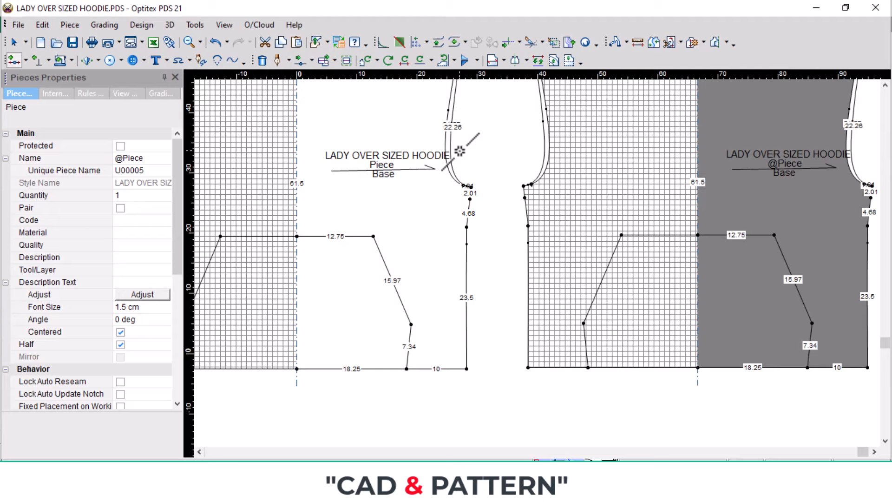
Add a grading curve point on the original piece's deeper armhole curve, 4 cm along the contour from the underarm corner
scroll(460, 151, "up", 3)
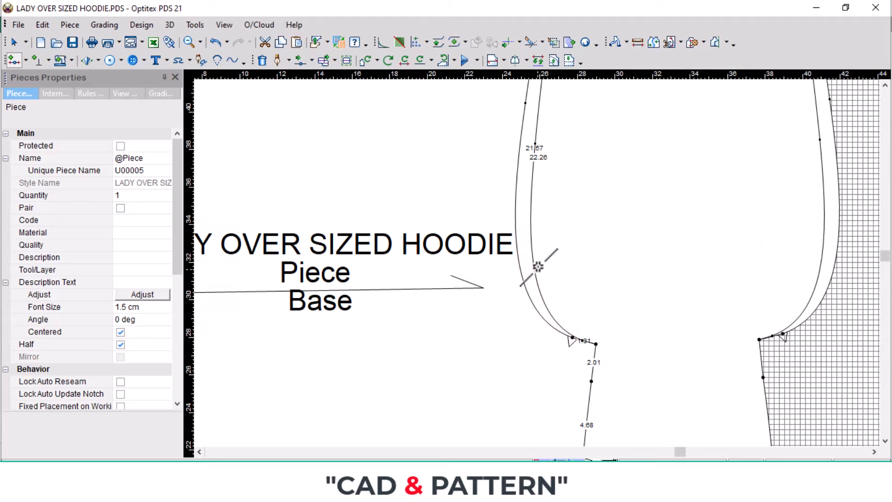
scroll(578, 342, "up", 3)
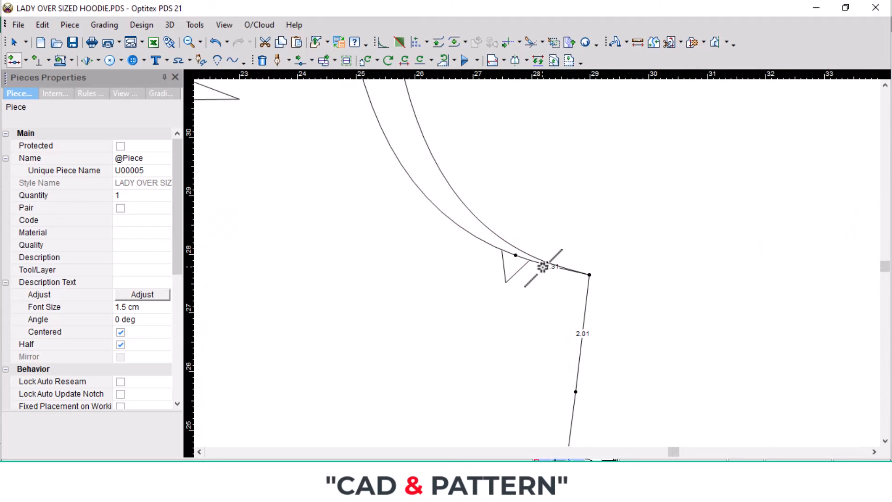
scroll(542, 267, "up", 4)
left_click(575, 230)
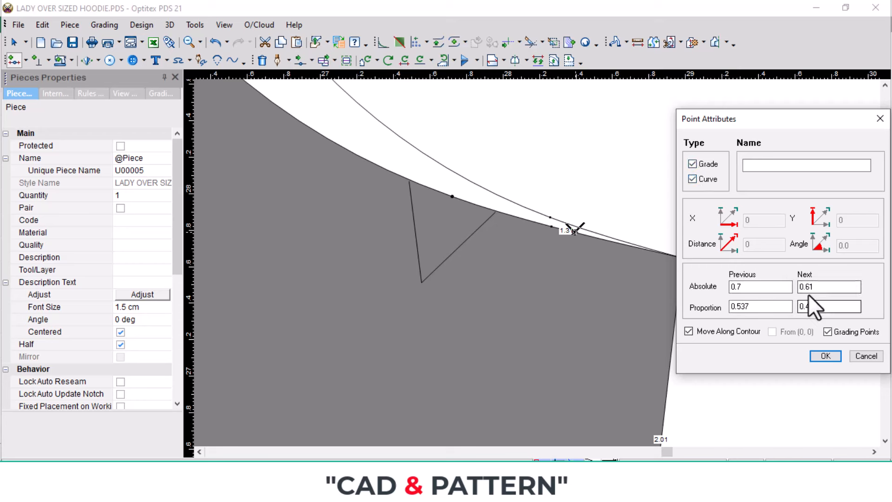
double_click(762, 287)
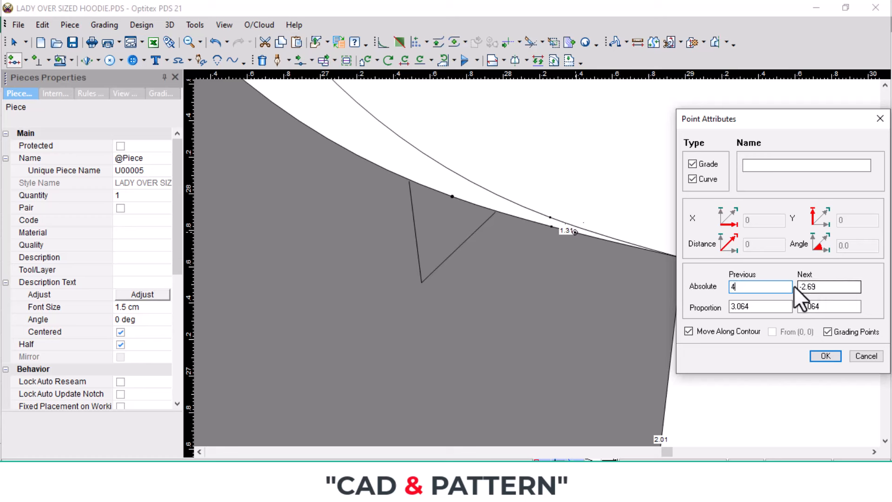
key("Tab")
type("4")
key("Return")
scroll(309, 365, "down", 4)
scroll(537, 263, "down", 3)
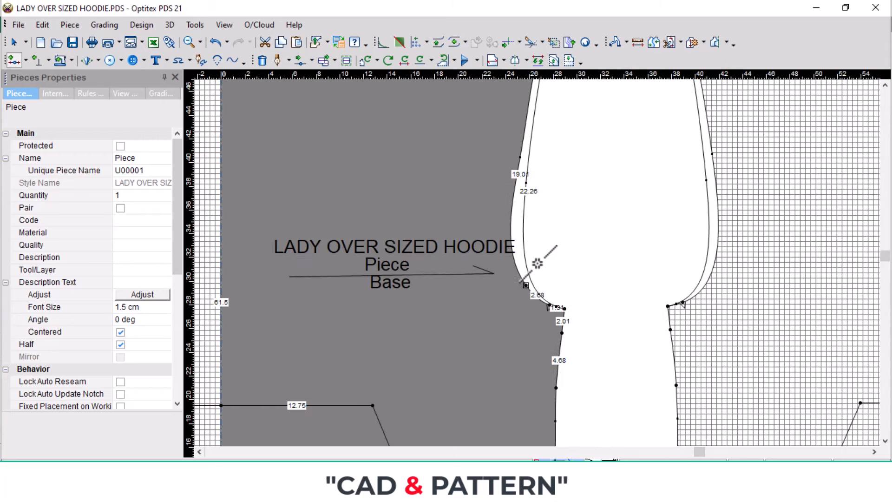
Move the original front piece onto the duplicate so their underarm corners coincide
scroll(559, 312, "up", 1)
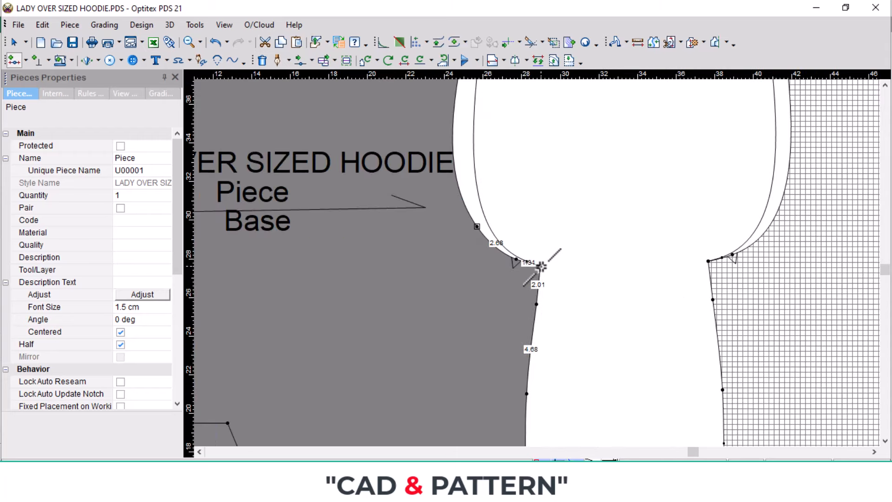
key("space")
scroll(705, 315, "down", 8)
scroll(654, 270, "up", 4)
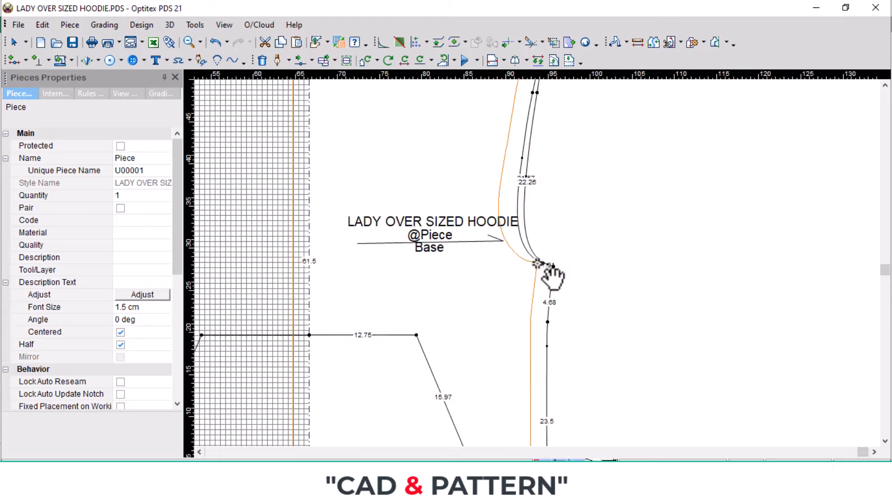
scroll(538, 264, "up", 1)
left_click(566, 269)
Reshape the original's deeper armhole curve to follow the duplicate's matching curve, and move the piece back off the duplicate
key("o")
scroll(538, 261, "up", 2)
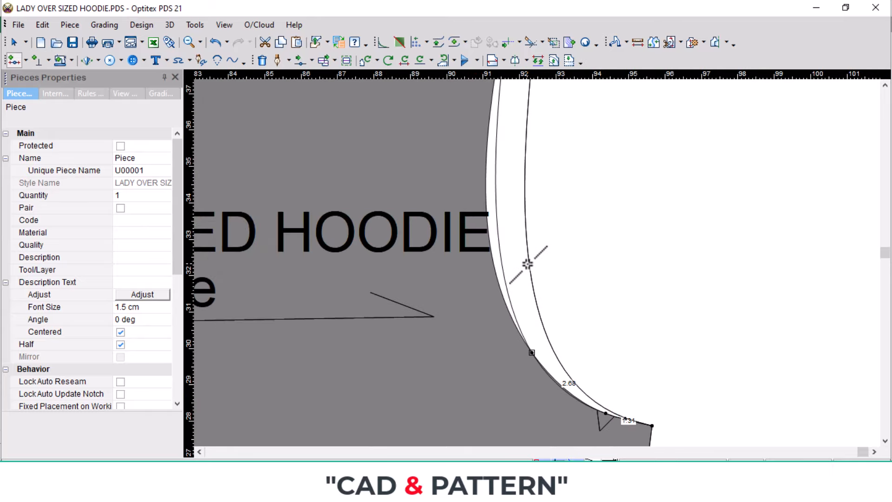
key("m")
scroll(479, 182, "down", 2)
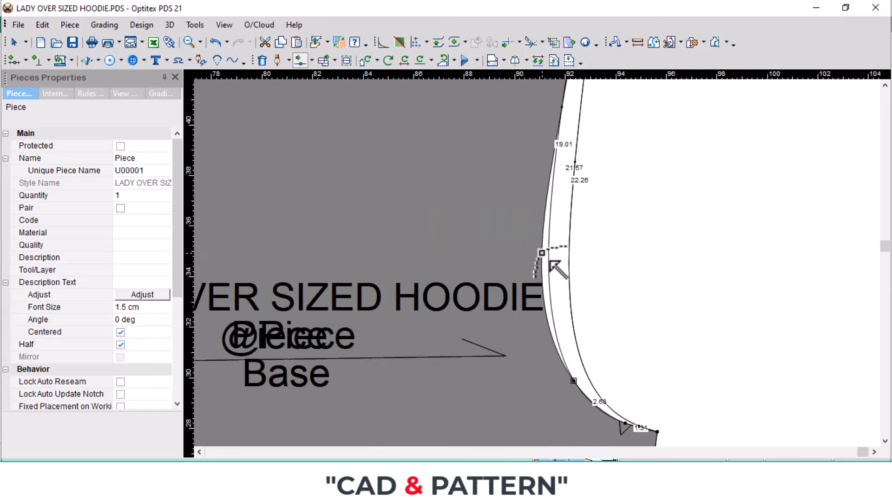
left_click(542, 253)
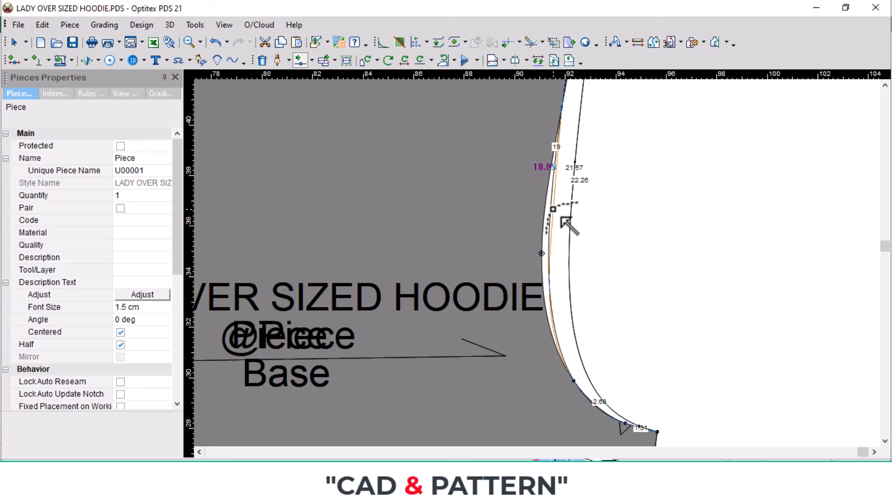
left_click(562, 309)
left_click(228, 339)
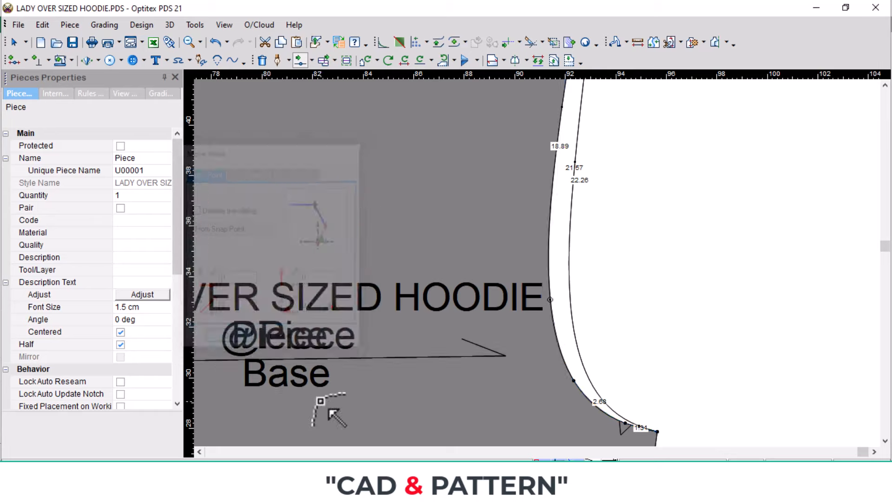
scroll(330, 409, "down", 5)
left_click(383, 274)
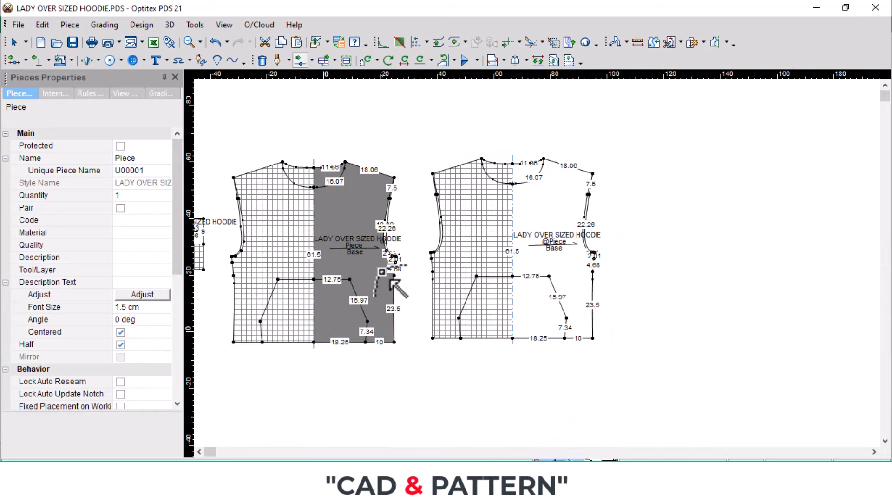
Draw a slanted internal line from the deeper armhole's added point to the hem, 2.87 cm inward from the pocket's hem corner
scroll(384, 273, "up", 5)
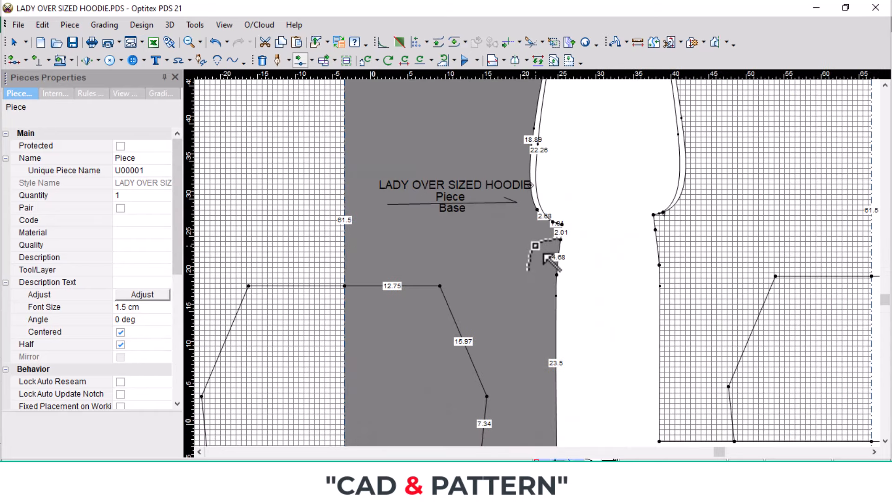
left_click(537, 210)
key("Return")
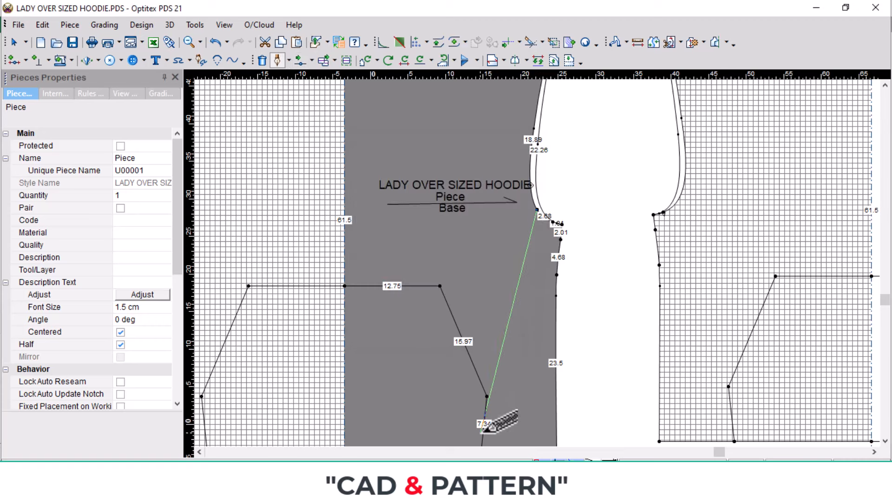
scroll(488, 420, "up", 2)
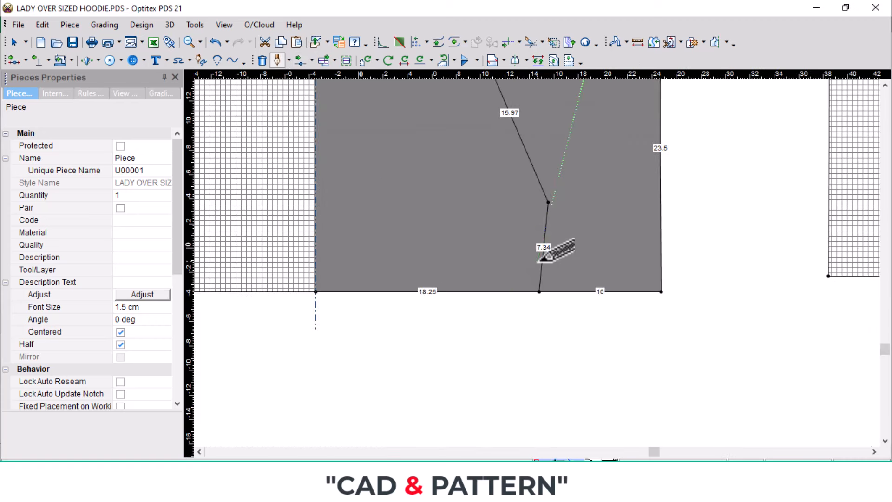
left_click(504, 292)
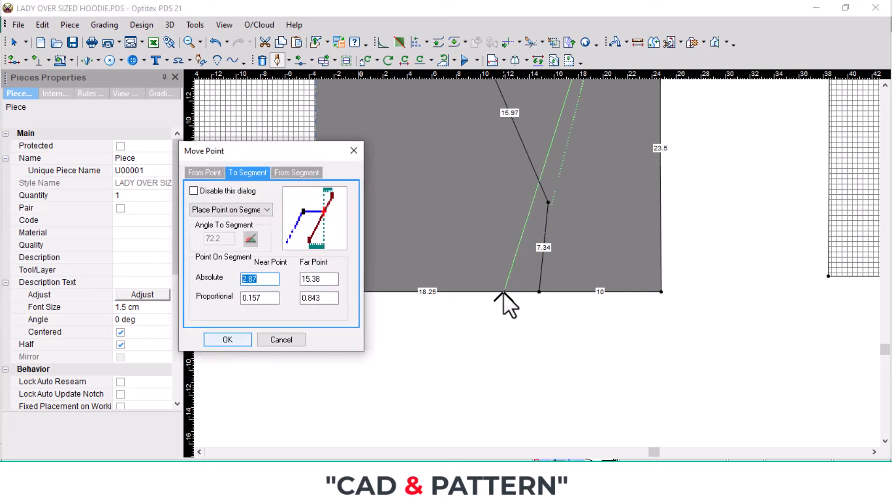
key("Return")
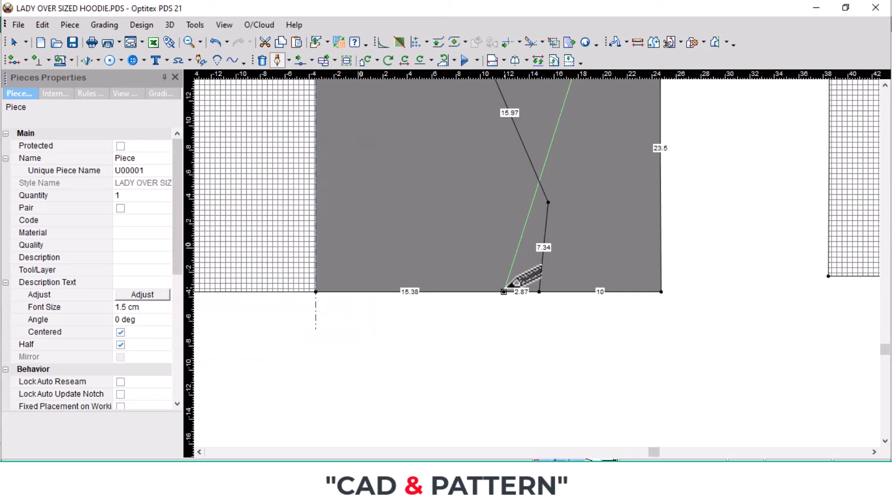
right_click(611, 256)
left_click(672, 41)
scroll(556, 230, "down", 2)
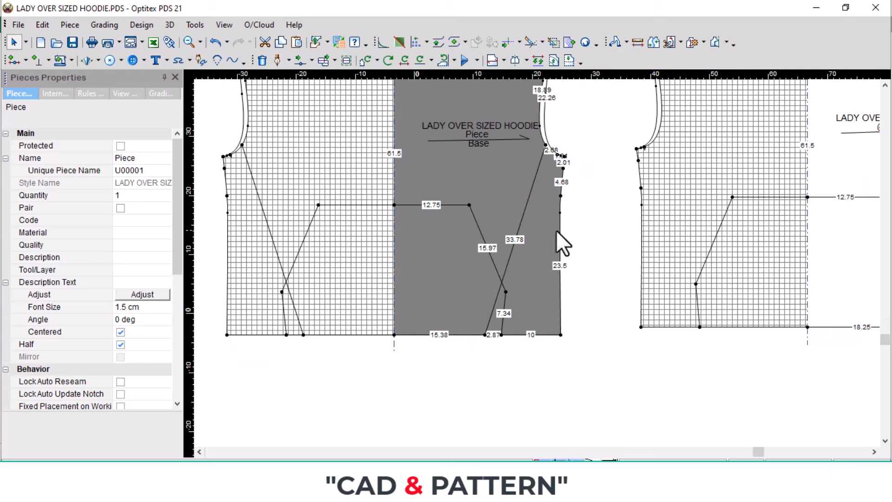
With the Draw tool, start a line on the shallower armhole curve about 4.22 cm from the underarm corner and end it at the slanted line's hem point
scroll(555, 135, "up", 2)
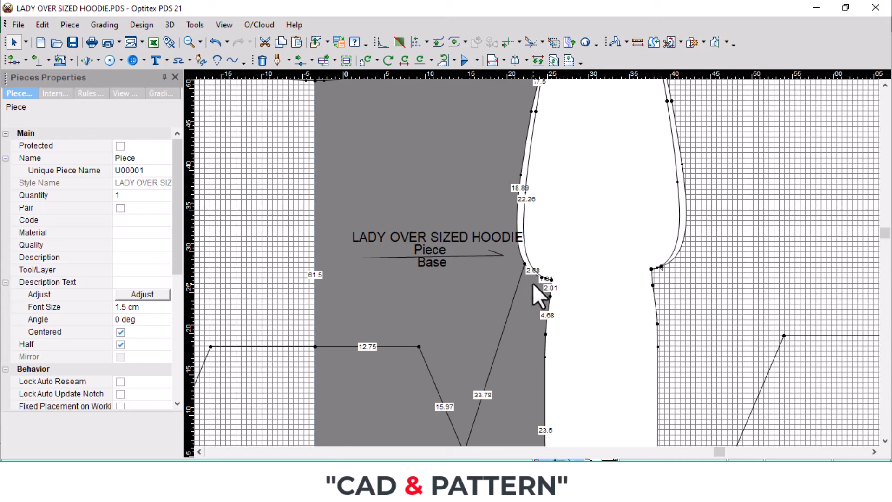
key("d")
scroll(540, 263, "up", 3)
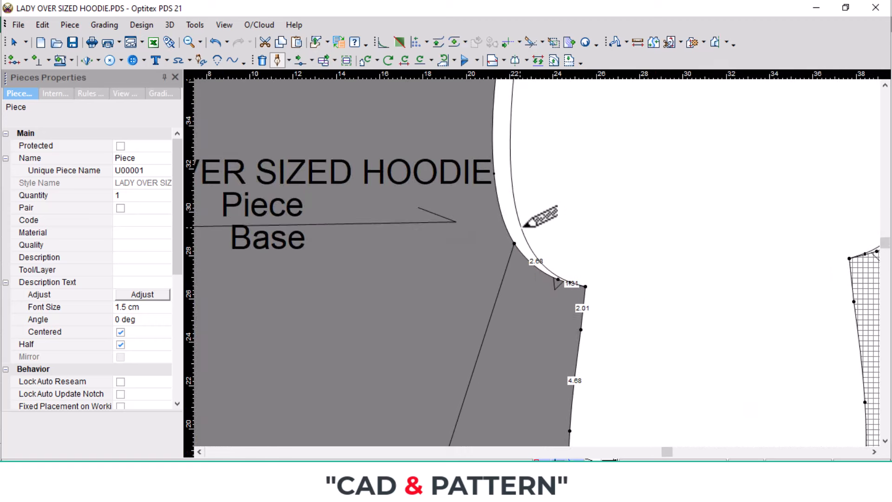
left_click(523, 227)
key("Return")
scroll(497, 403, "down", 8)
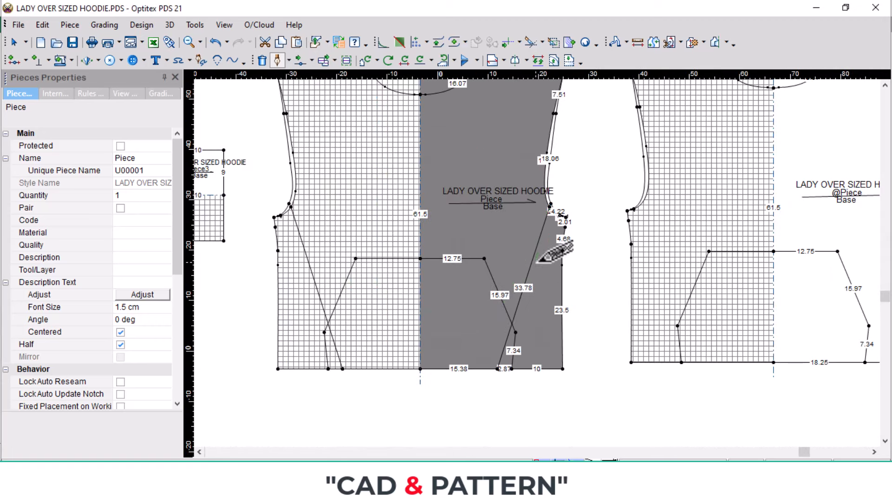
left_click(497, 368)
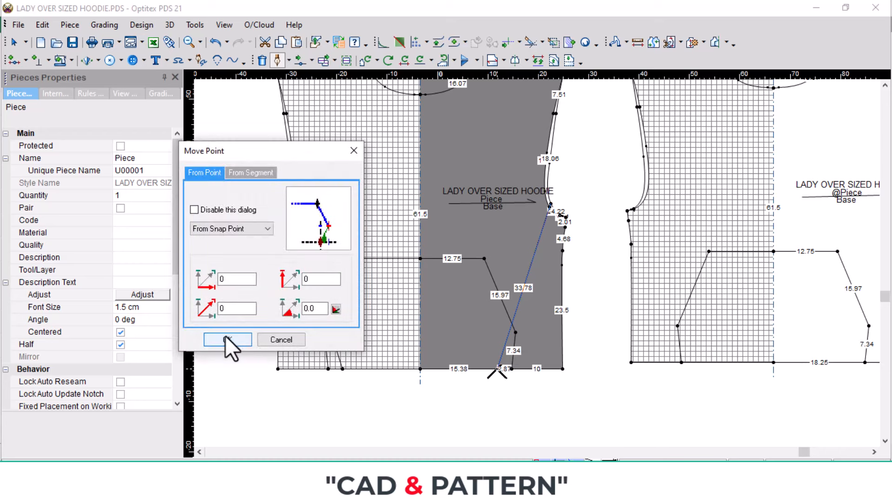
left_click(226, 337)
right_click(533, 221)
left_click(545, 229)
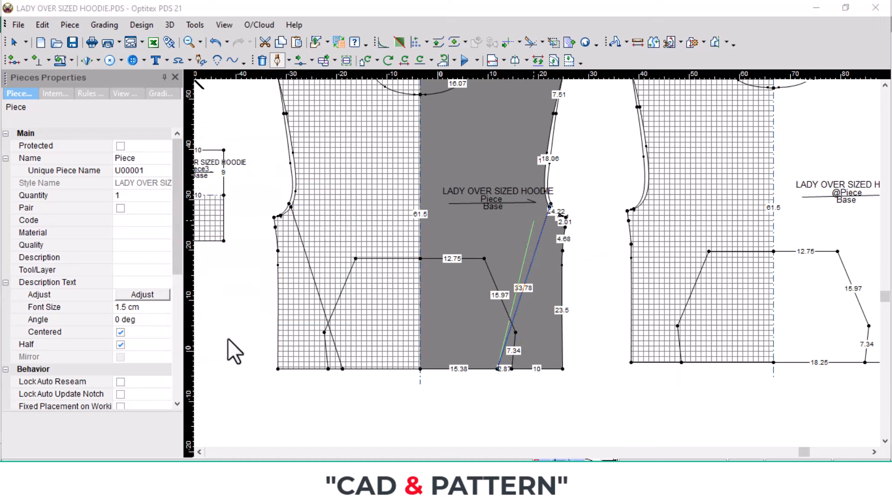
left_click(231, 341)
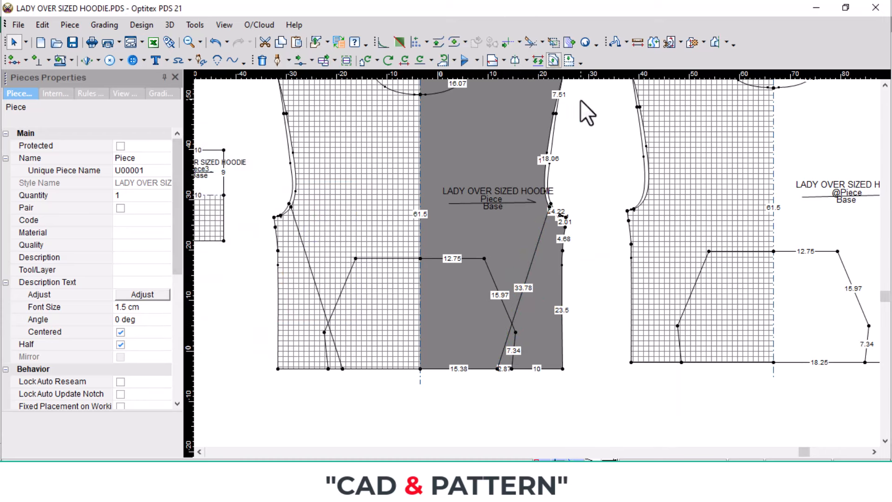
Lay the original front piece over the duplicate again, matching the underarm corners, to compare the shallower armhole curves
key("space")
scroll(831, 213, "down", 1)
scroll(565, 266, "up", 2)
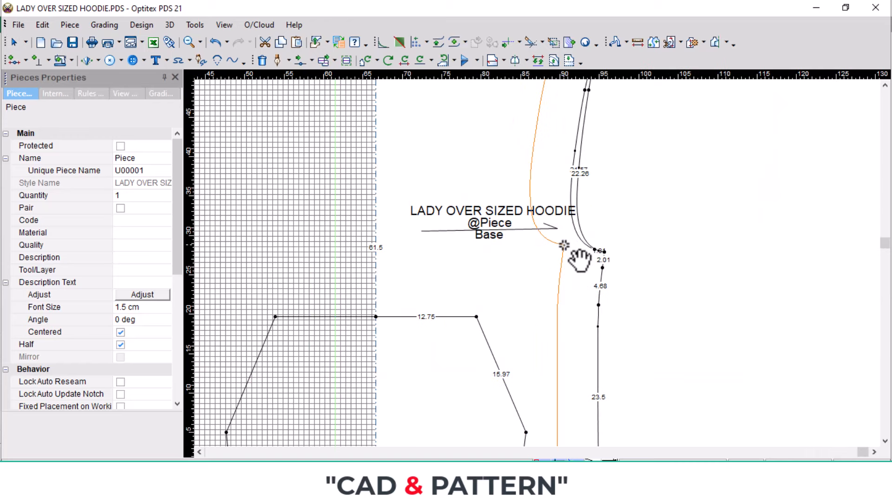
left_click(620, 263)
scroll(537, 263, "up", 3)
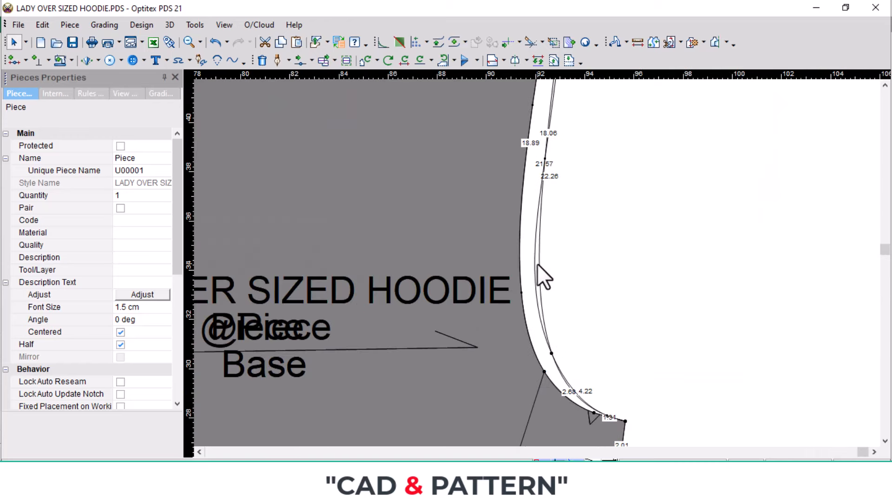
Move the curve point on the original's shallower armhole so the curve follows the duplicate's
key("m")
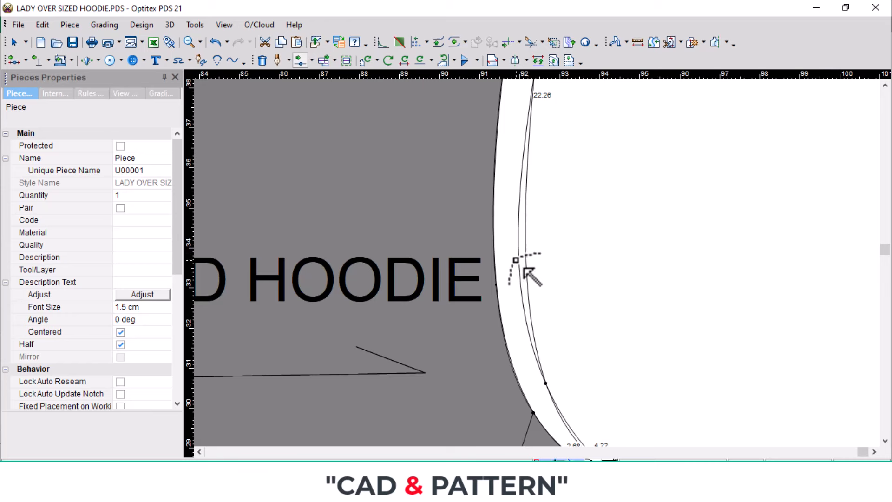
left_click(518, 261)
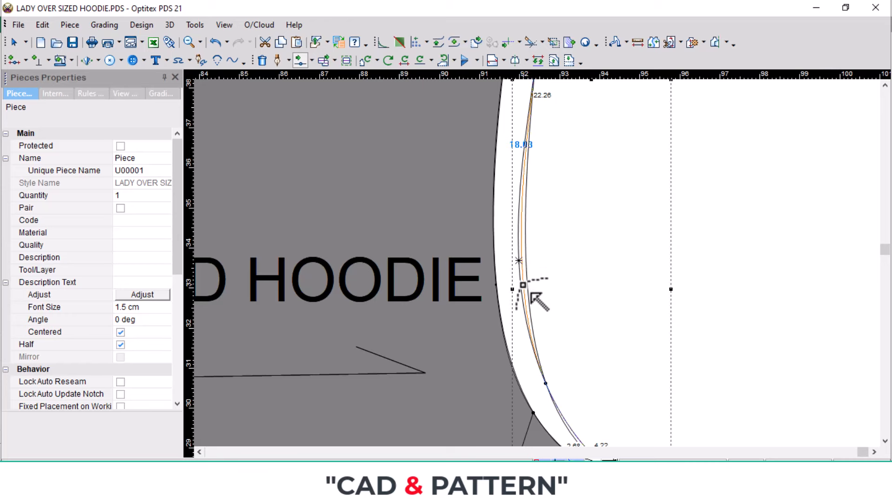
left_click(530, 294)
left_click(226, 337)
Move the original front piece off the duplicate and place the duplicate farther away from it
scroll(538, 269, "down", 5)
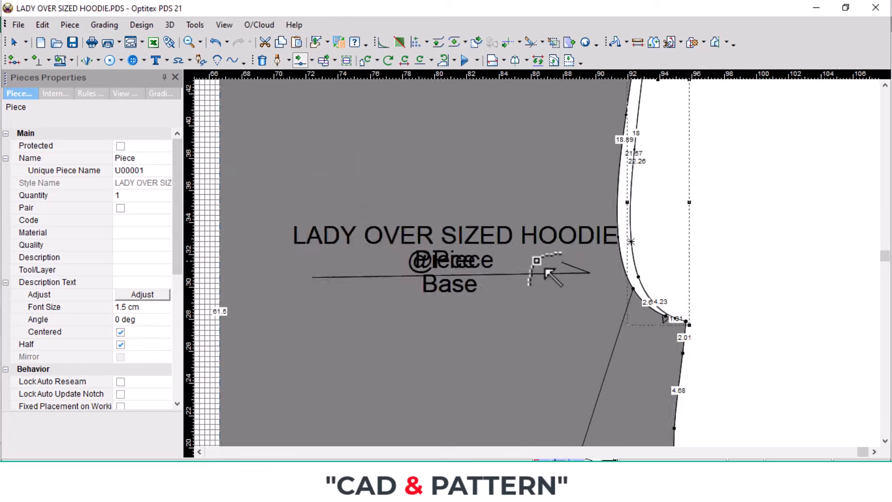
scroll(515, 293, "down", 5)
left_click(402, 276)
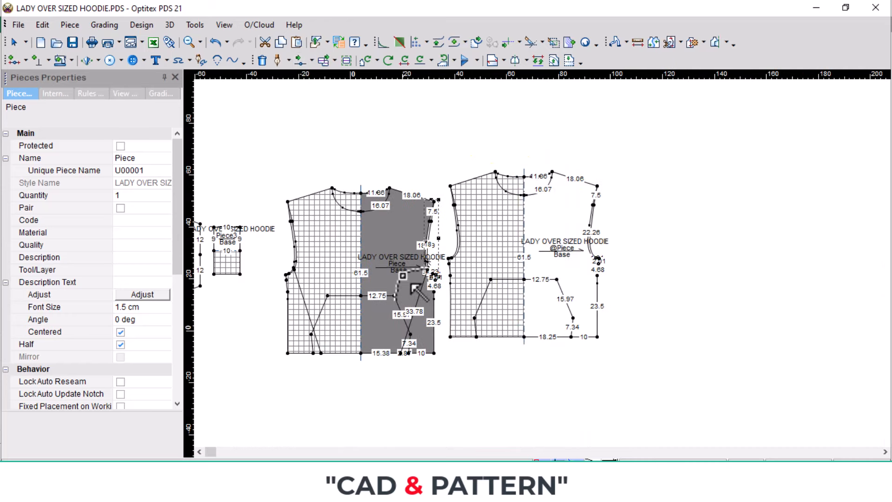
key("space")
left_click(604, 279)
scroll(587, 290, "up", 3)
left_click(505, 259)
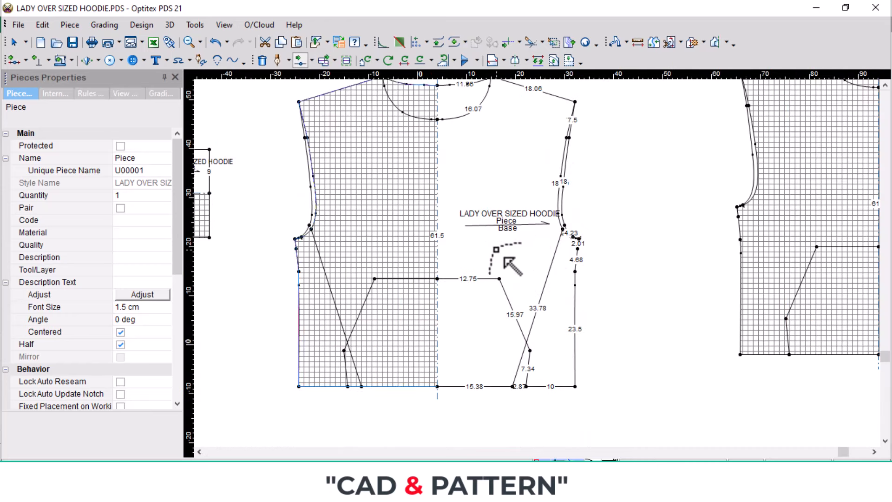
Switch to the Excel spec workbook, examine the front and back sketches in STYLE OVERVIEW, and open the INITIAL SPEC sheet
scroll(564, 279, "down", 3)
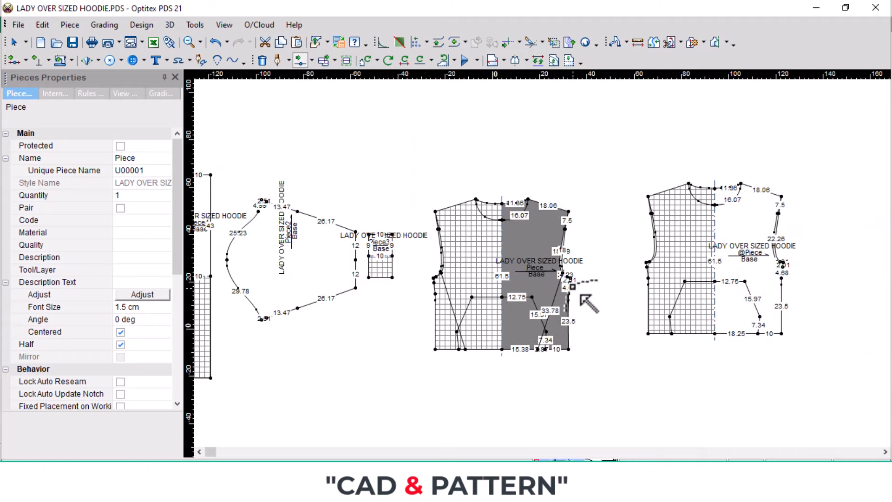
scroll(534, 288, "up", 2)
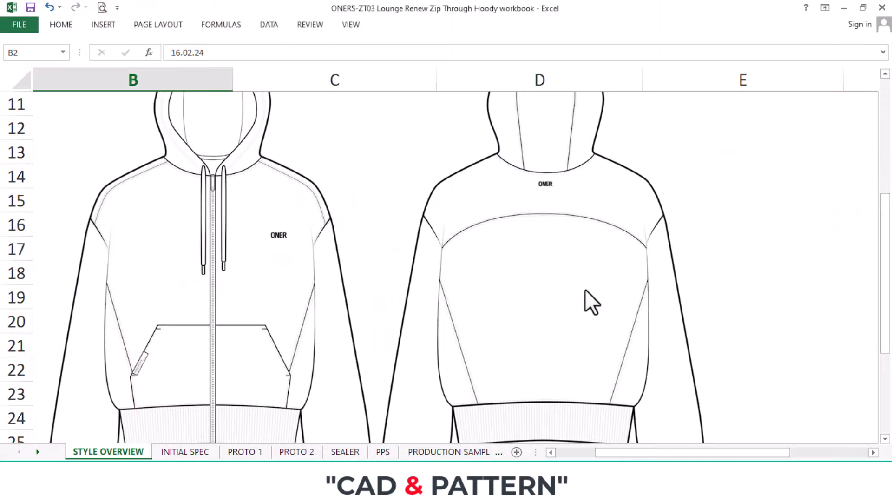
scroll(436, 289, "up", 3)
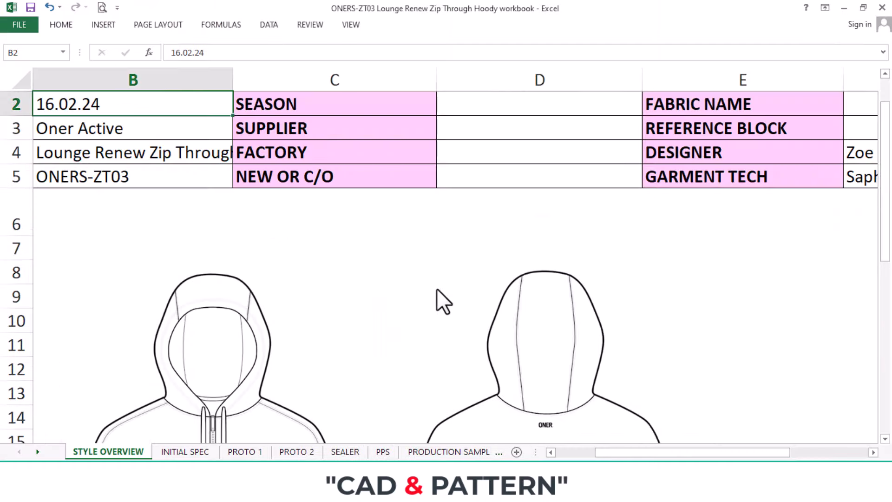
scroll(463, 374, "down", 2)
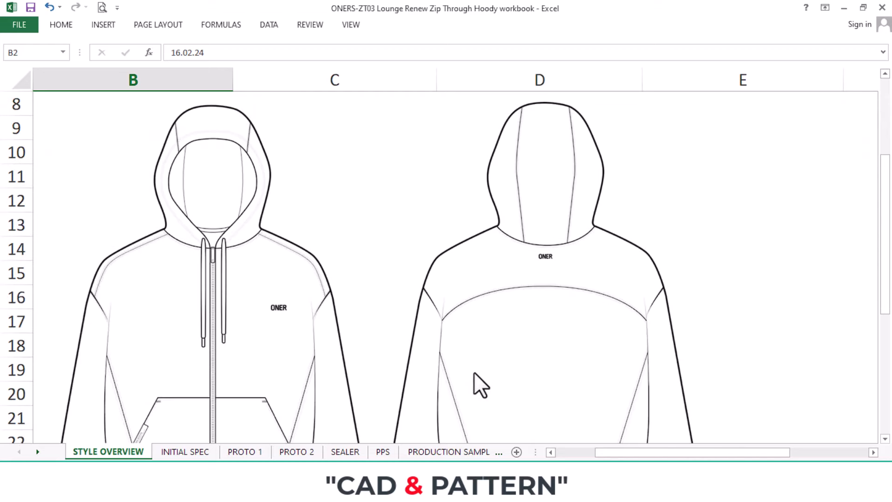
left_click(181, 451)
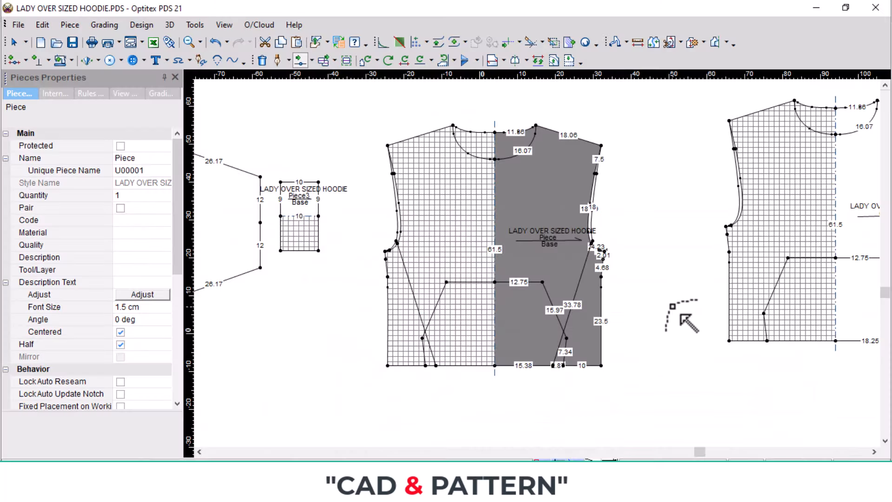
Create a rectangular piece 25.5 cm long and 40 cm wide and place it above the original front piece
right_click(628, 297)
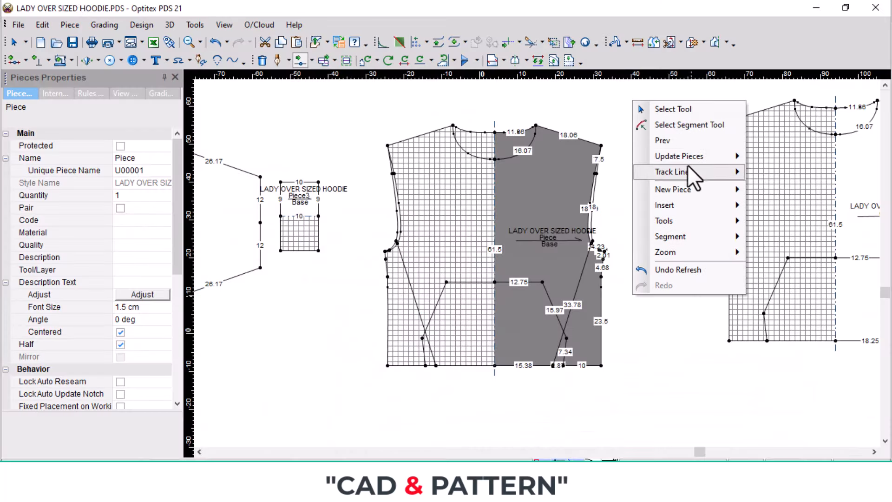
mouse_move(684, 189)
left_click(790, 195)
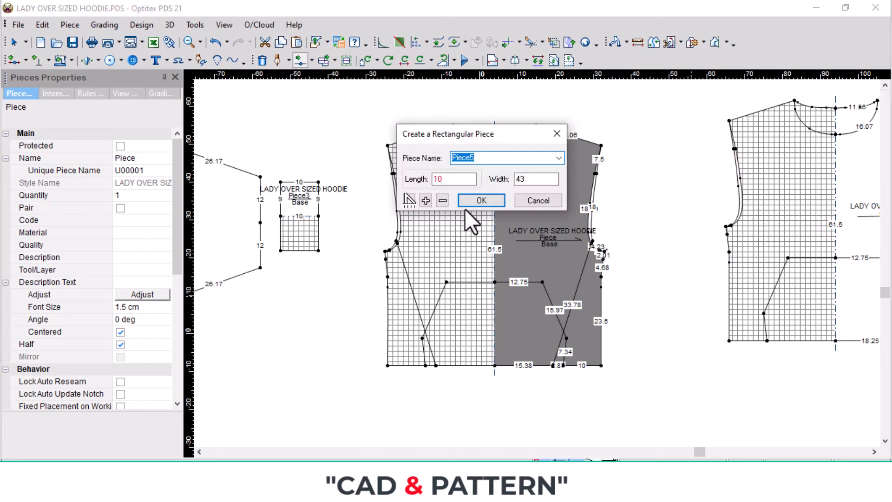
left_click_drag(458, 180, 403, 192)
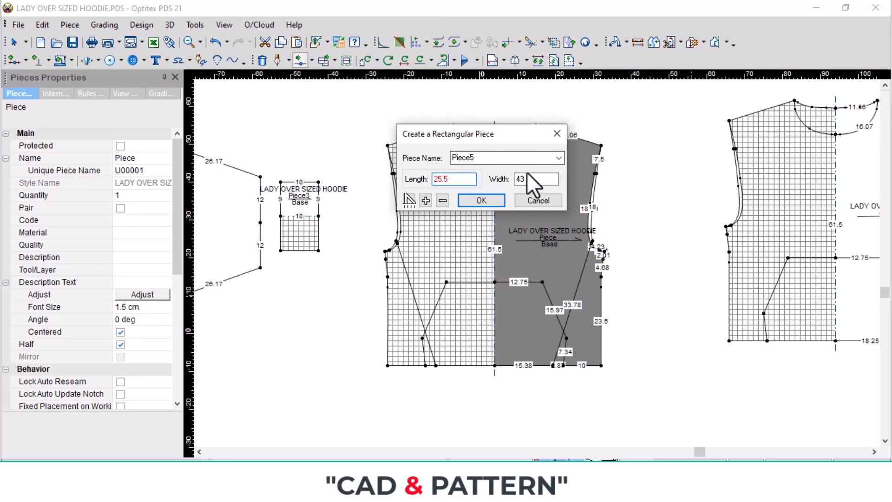
left_click_drag(557, 179, 498, 185)
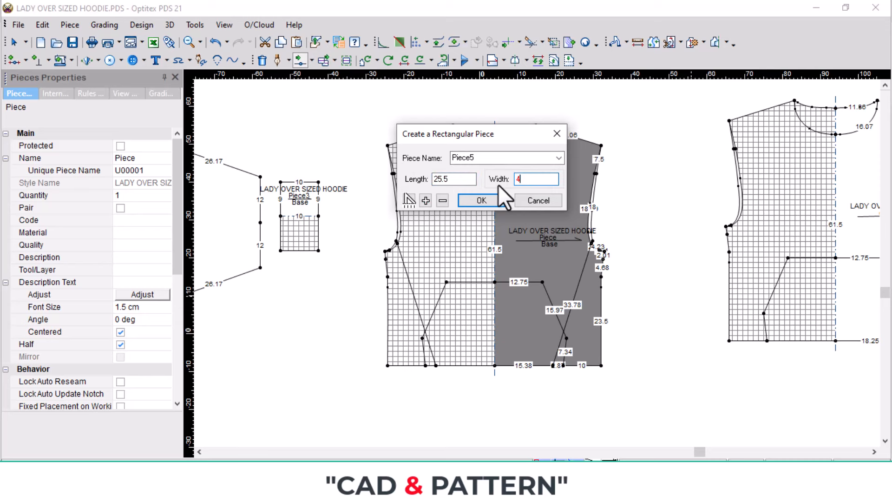
type("40")
key("Return")
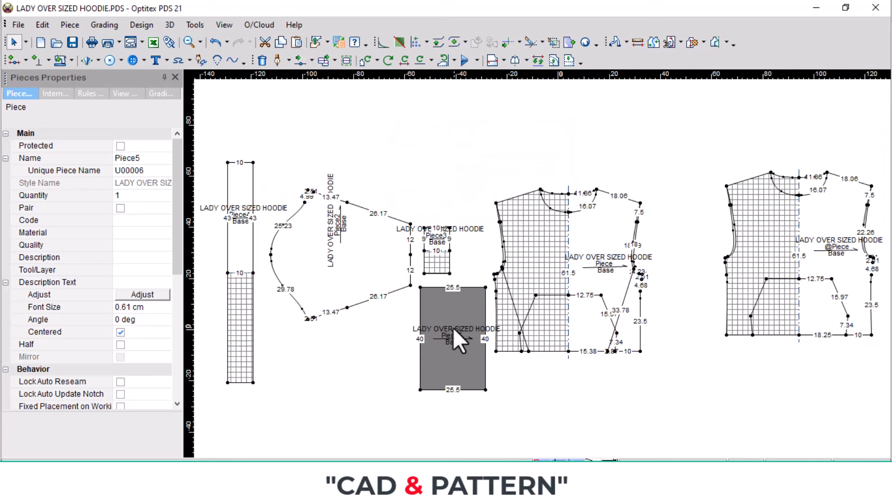
left_click_drag(453, 328, 514, 180)
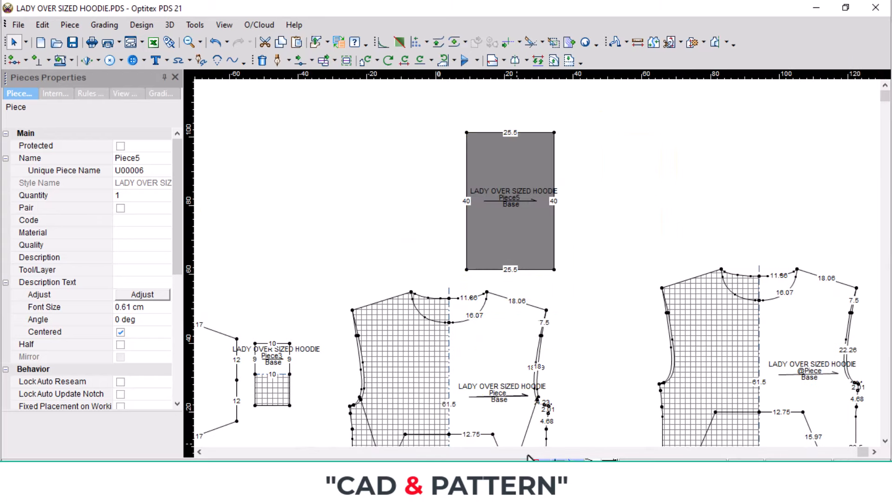
Check the hoodie sketch in the tech pack PDF and measure the front and back neckline curves along the contour in Compare Length
key("alt+Tab")
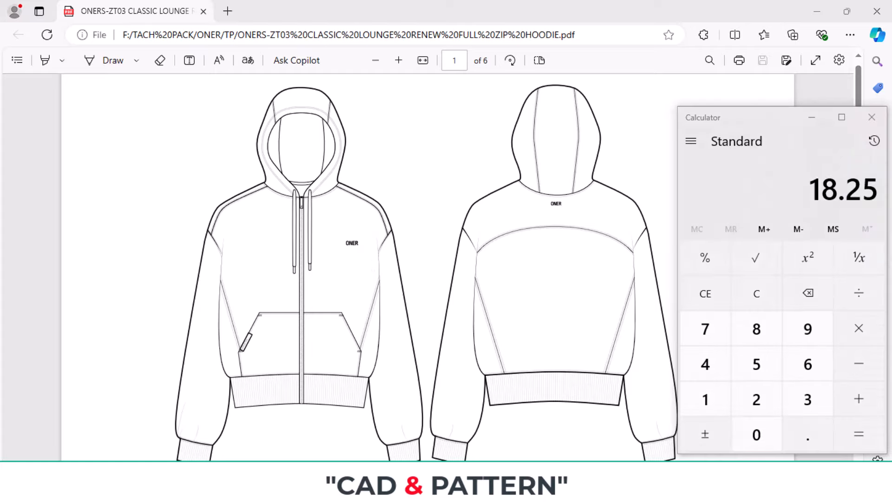
key("alt+Tab")
scroll(534, 241, "up", 2)
scroll(530, 274, "down", 2)
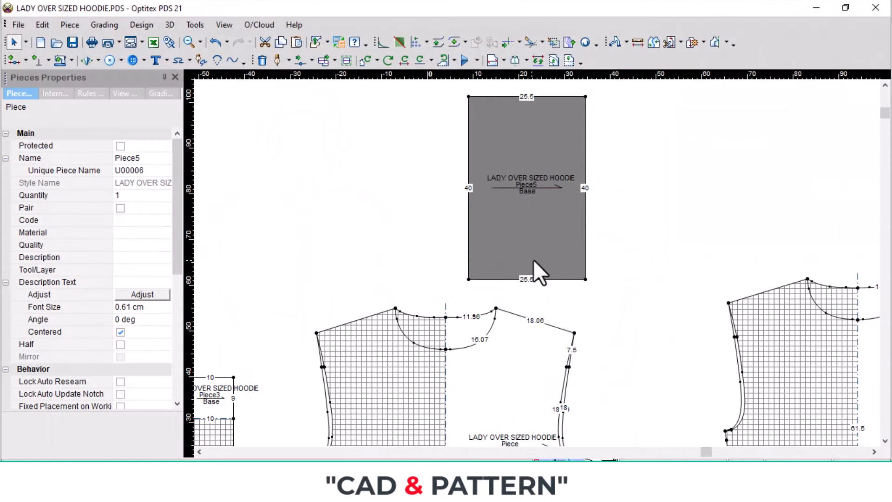
scroll(548, 270, "up", 4)
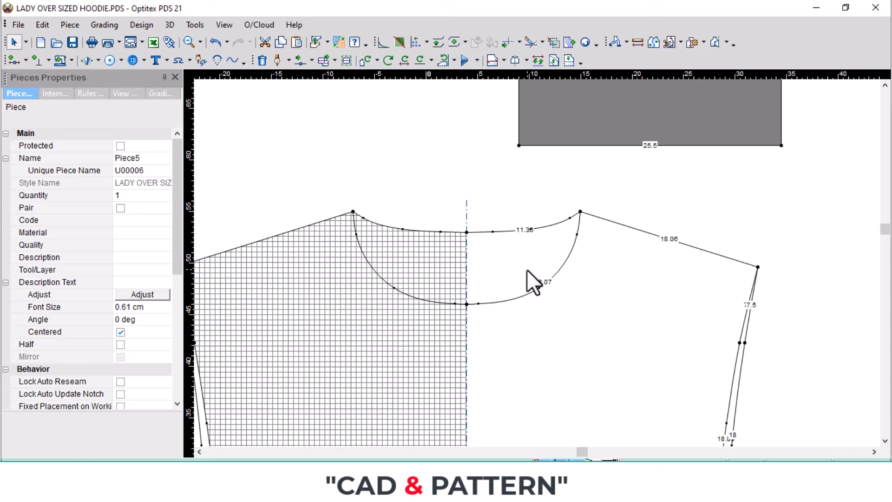
key("ctrl+m")
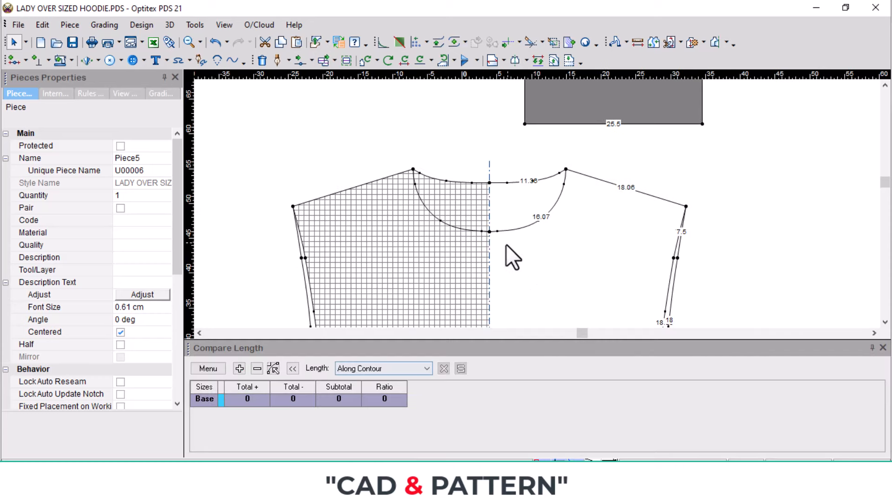
left_click(489, 232)
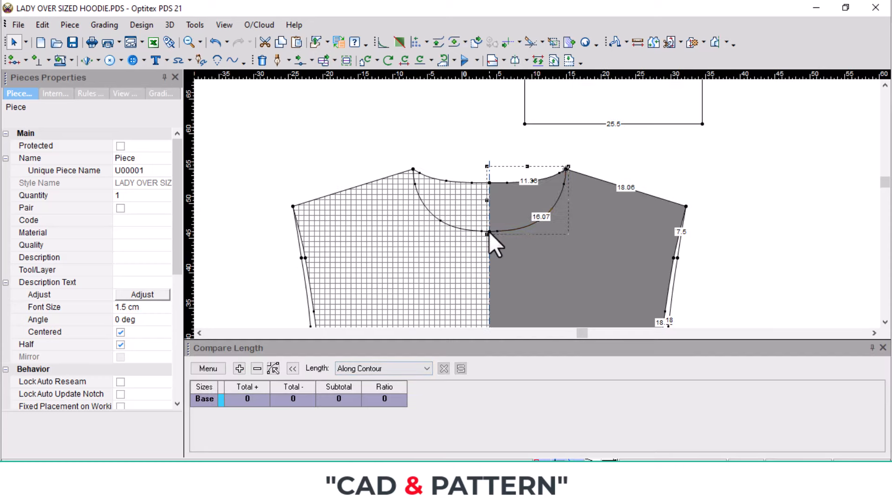
left_click(239, 368)
left_click_drag(489, 182, 566, 168)
left_click(239, 368)
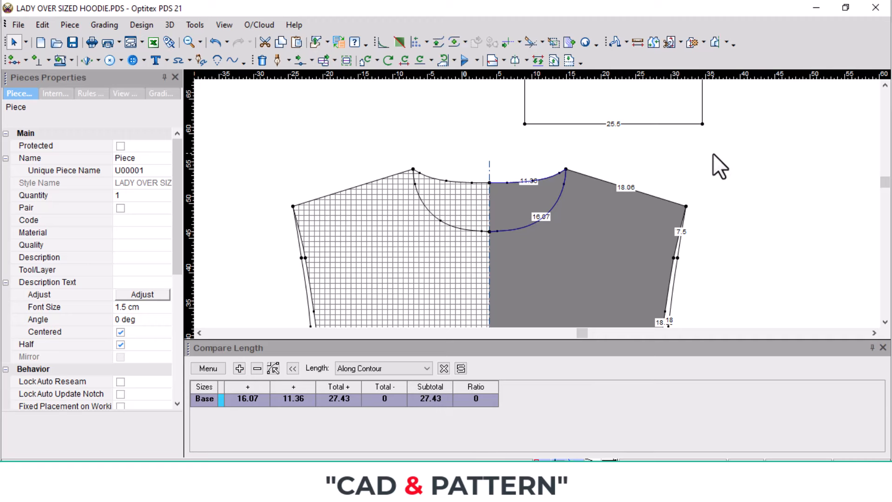
Add a grade and curve point midway along the rectangle's outer 40 cm side, at proportion 0.5
scroll(714, 168, "down", 3)
scroll(534, 185, "up", 3)
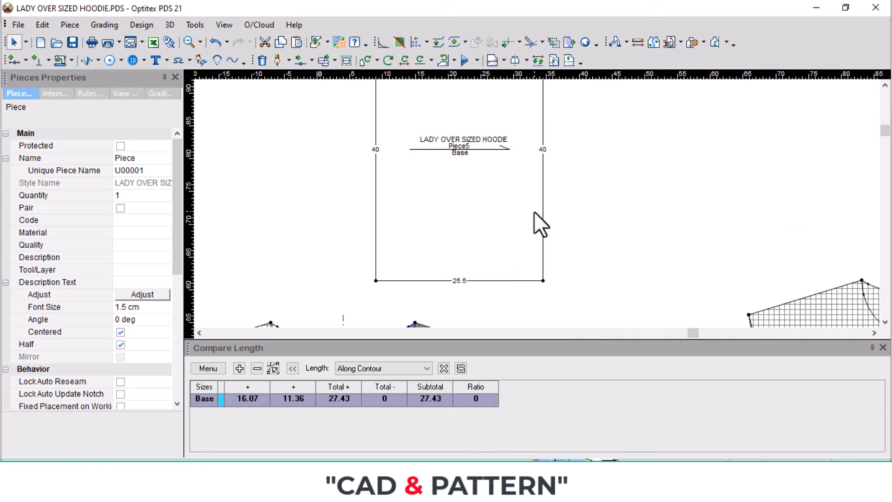
scroll(471, 258, "up", 1)
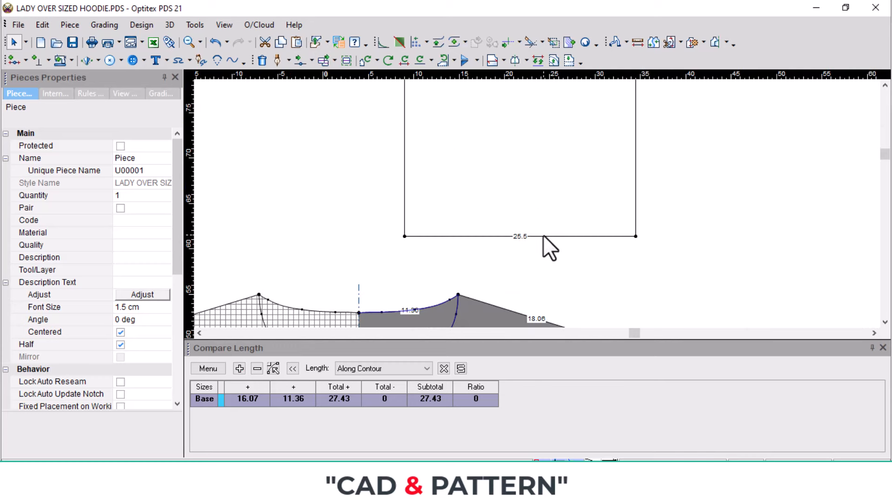
scroll(538, 215, "down", 2)
scroll(534, 203, "up", 1)
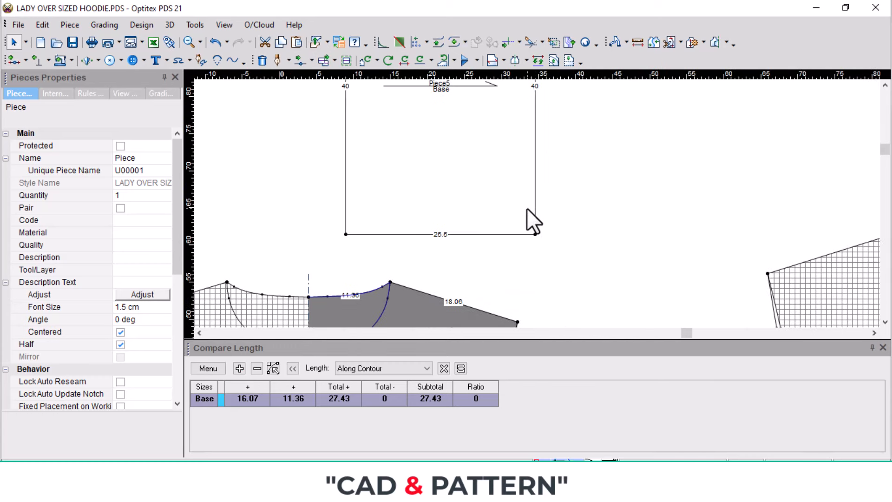
scroll(535, 211, "down", 1)
scroll(537, 214, "up", 1)
scroll(538, 209, "down", 3)
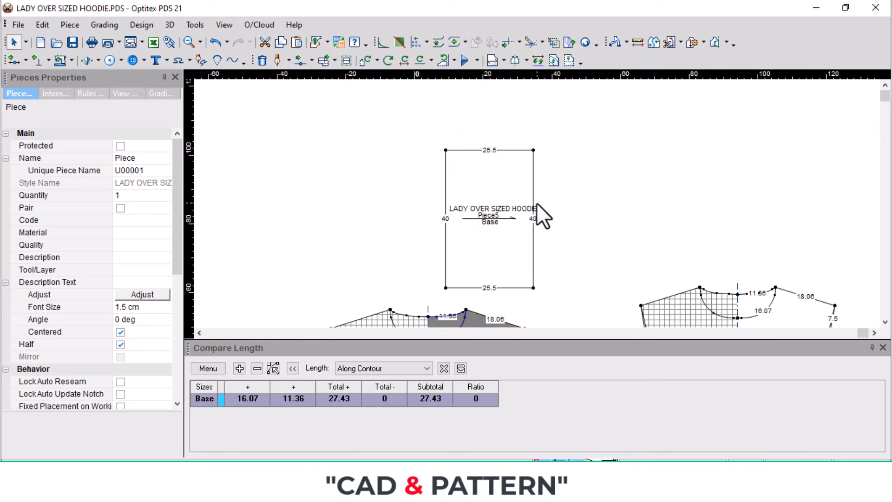
key("p")
left_click(533, 217)
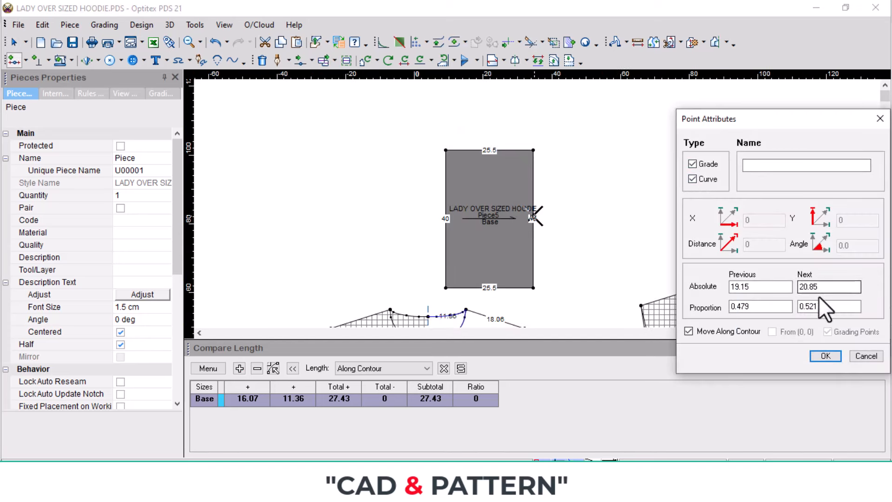
left_click_drag(817, 306, 798, 309)
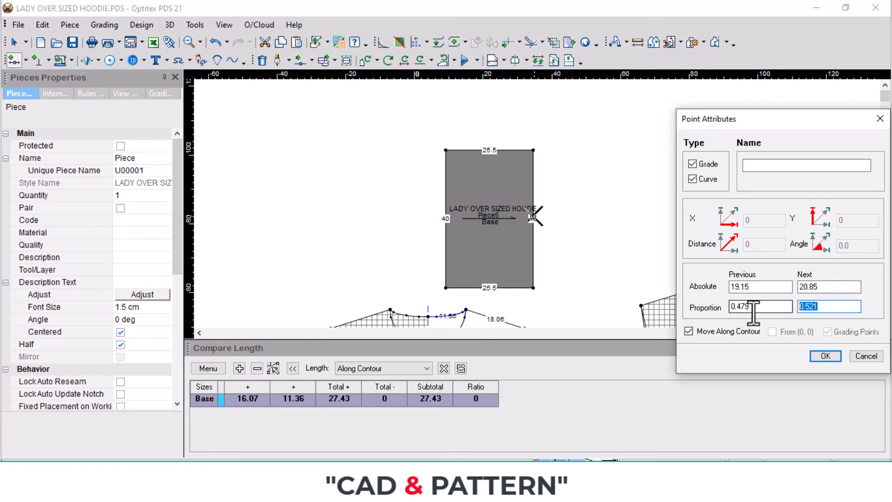
type(".5")
key("Return")
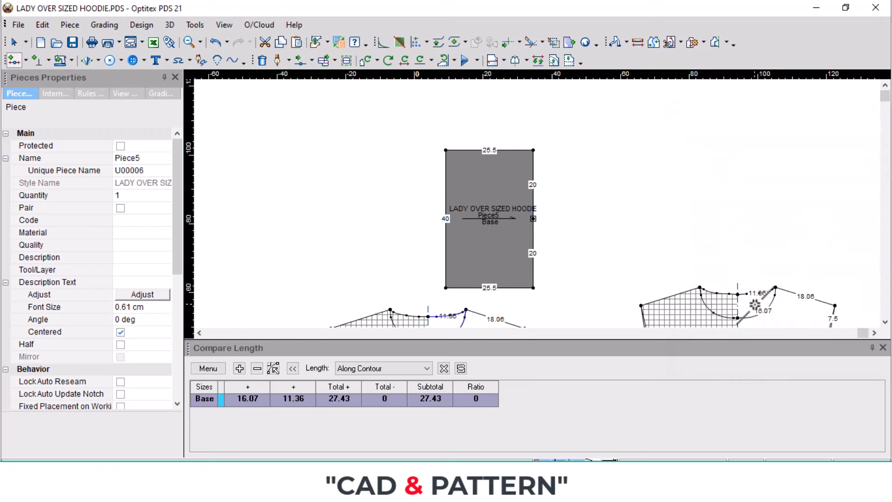
Turn the rectangle into a curved hood half by narrowing its base to 25 cm and removing the upper outer corner point
scroll(581, 260, "up", 2)
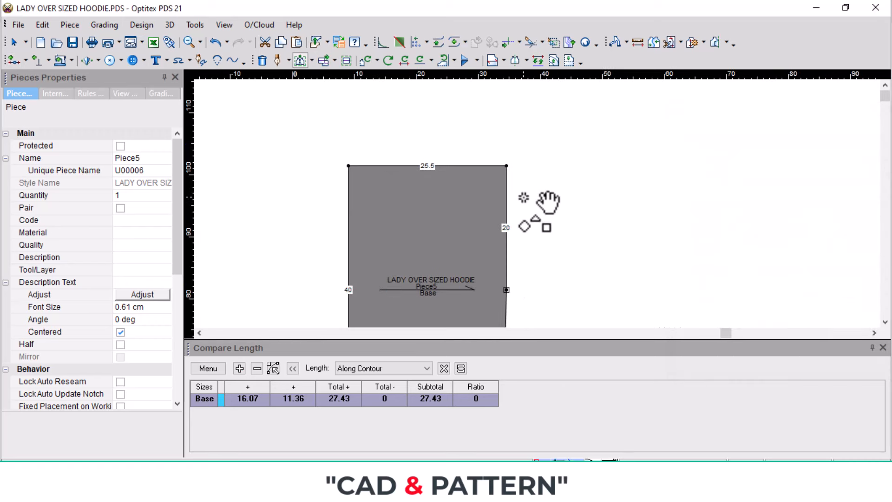
left_click(508, 166)
scroll(533, 177, "down", 3)
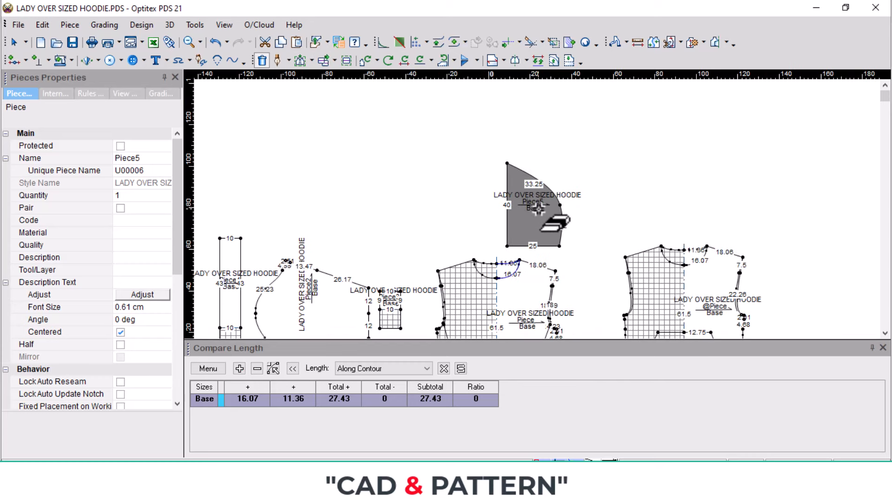
Mirror the hood half across its straight 40 cm centre edge and close the length comparison
key("h")
left_click(507, 245)
left_click(506, 165)
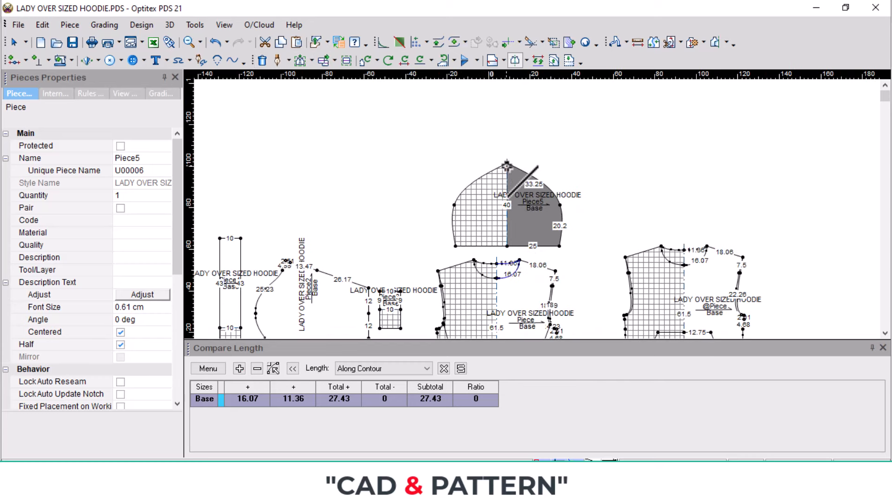
scroll(518, 167, "up", 3)
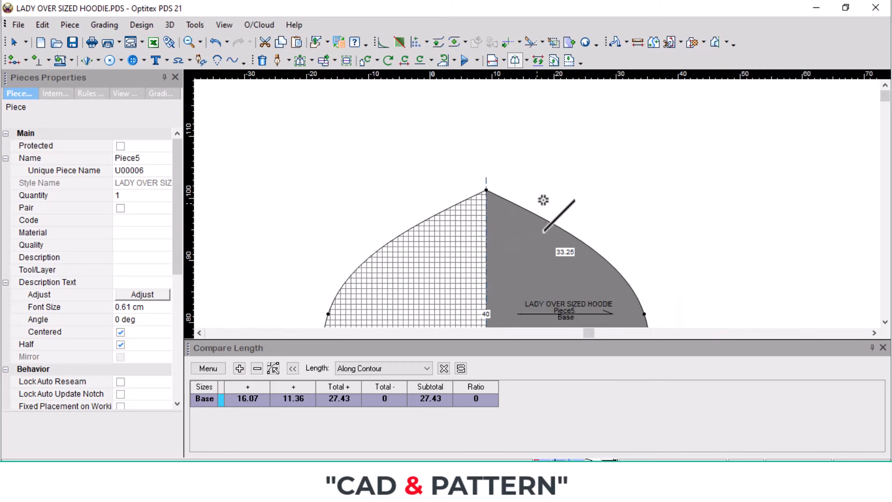
left_click(883, 347)
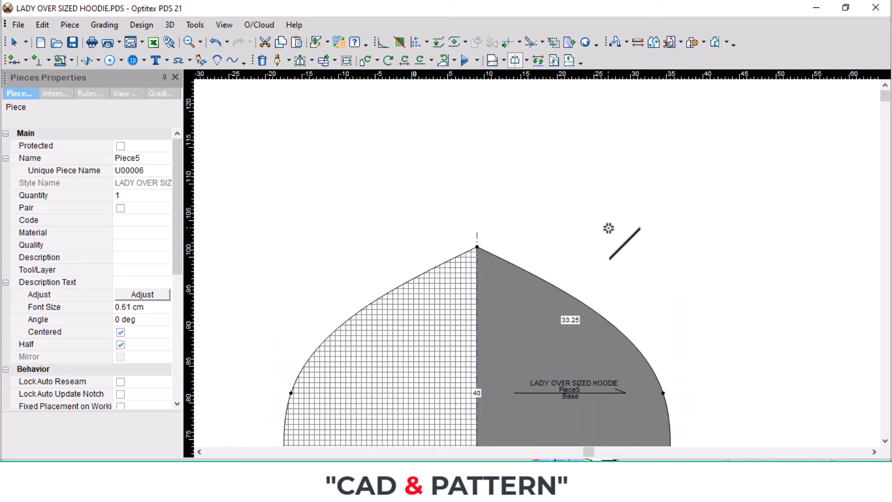
Round the hood's top by raising the curve near the centre fold 2.27 cm and bulging the upper side curve outward
key("m")
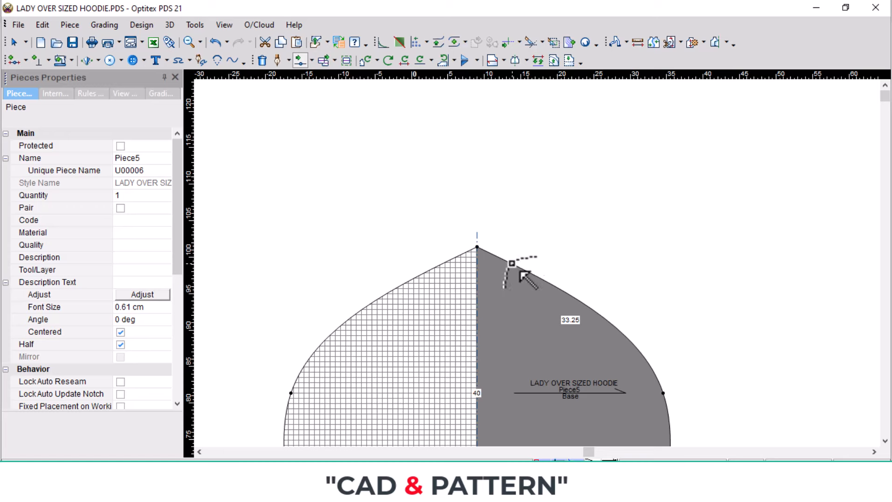
left_click(512, 264)
left_click(520, 257)
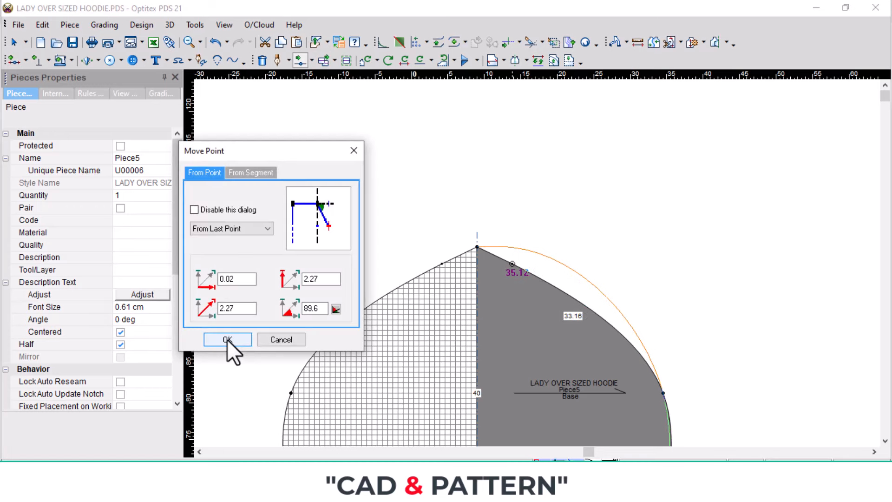
left_click(227, 339)
left_click(614, 307)
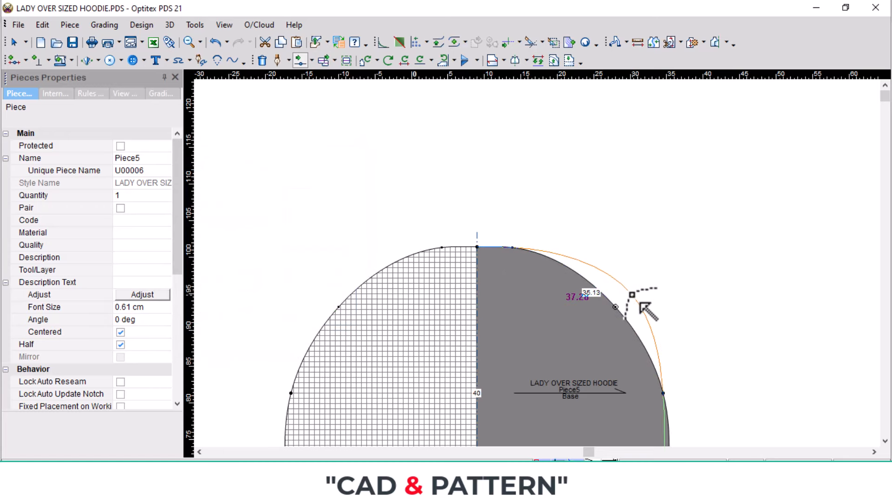
left_click(638, 300)
left_click(230, 338)
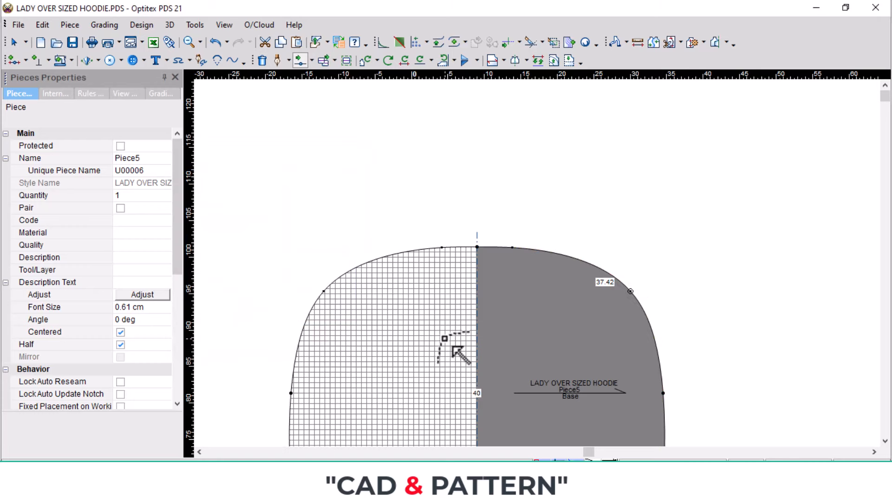
Move the hood's lower outer corner straight up about 5 cm so the neck edge slopes down to the centre fold
scroll(590, 275, "down", 2)
scroll(546, 272, "up", 2)
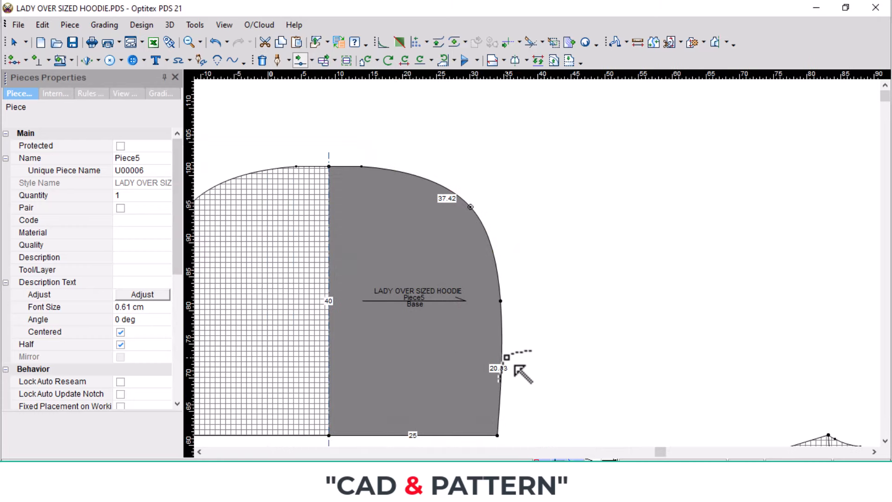
scroll(507, 358, "up", 1)
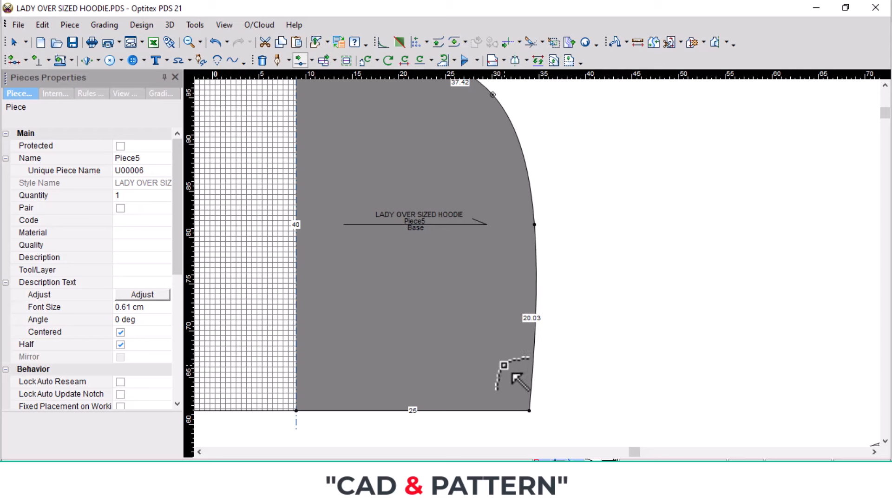
scroll(516, 360, "down", 3)
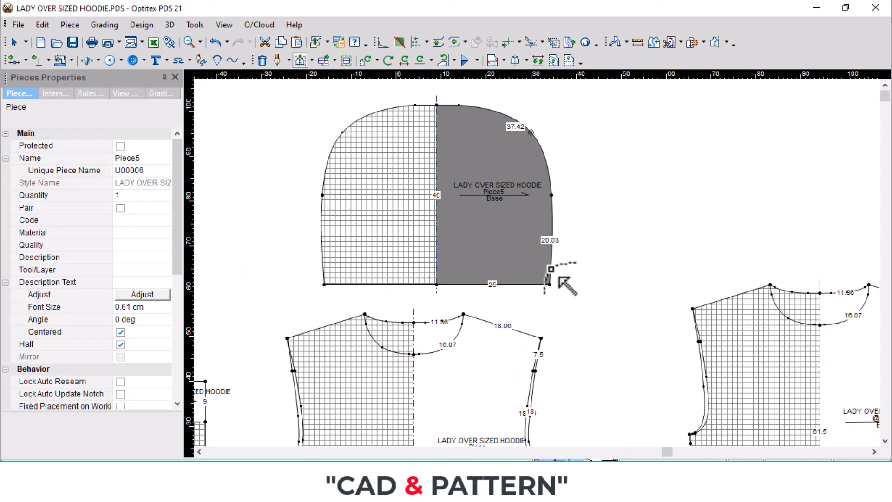
left_click(549, 283)
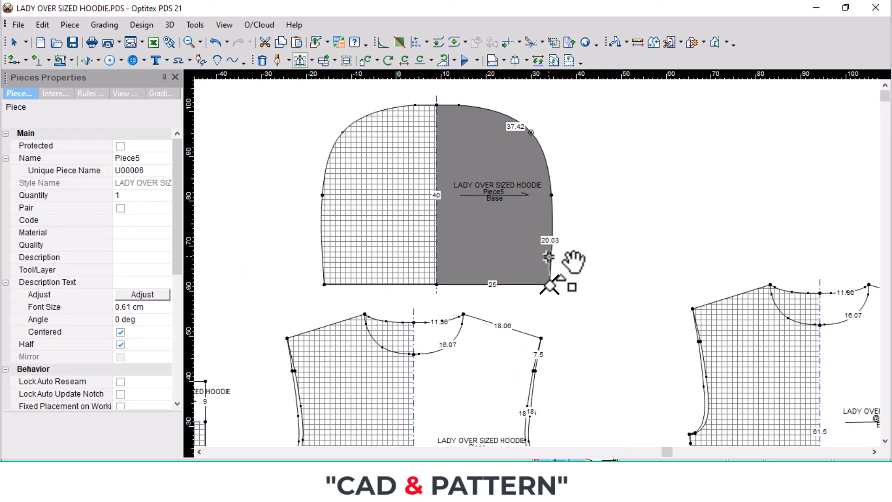
left_click(549, 257)
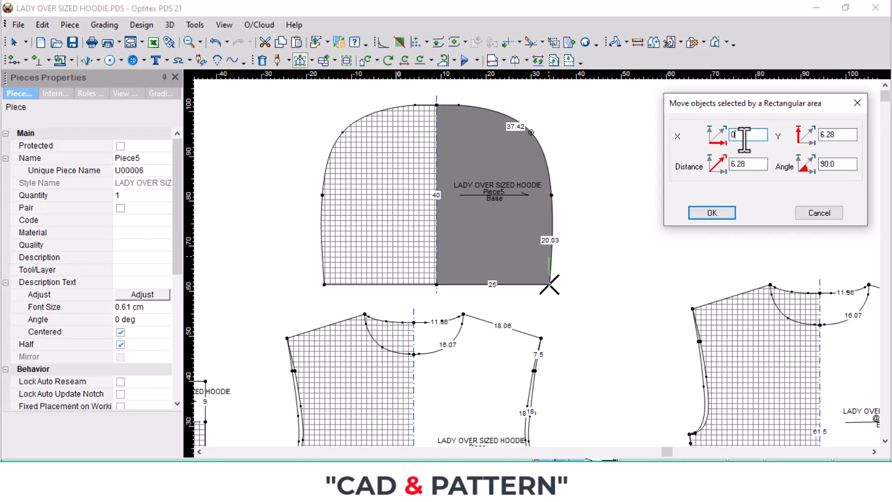
double_click(836, 135)
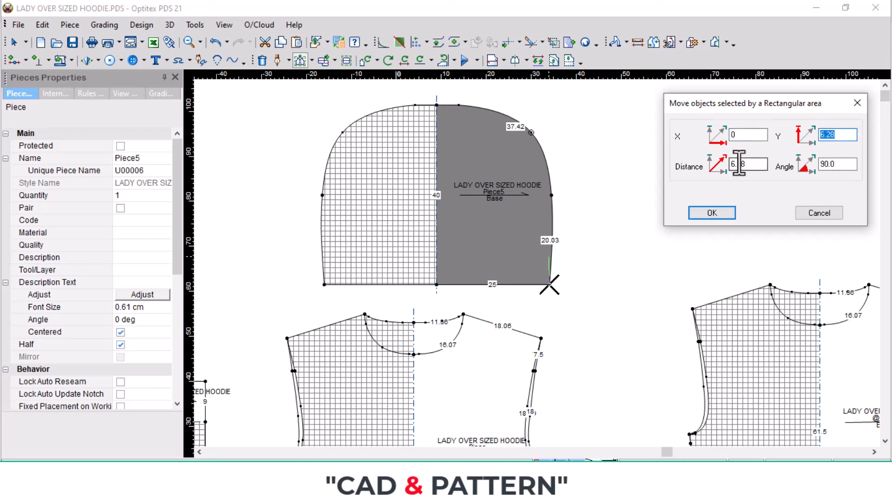
key("Return")
scroll(578, 240, "up", 2)
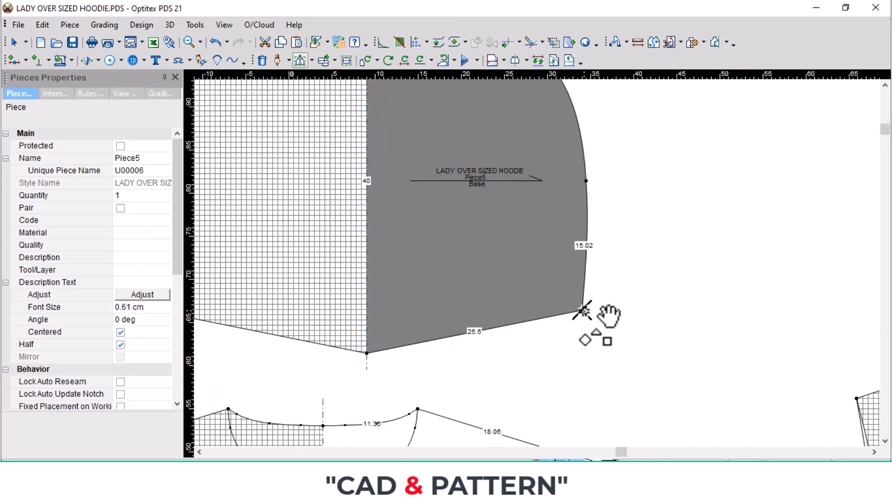
Shift the hood's lower outer corner 0.5 cm inward toward the centre fold
left_click_drag(582, 310, 540, 315)
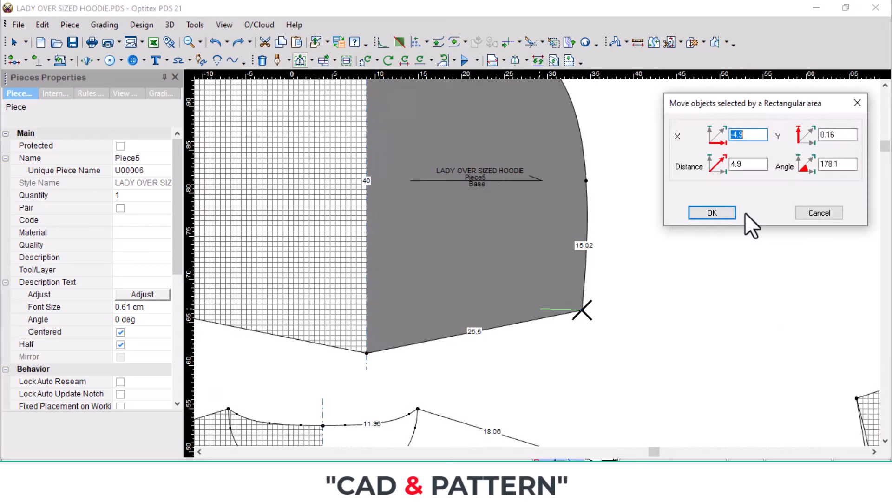
type("-.5")
double_click(850, 134)
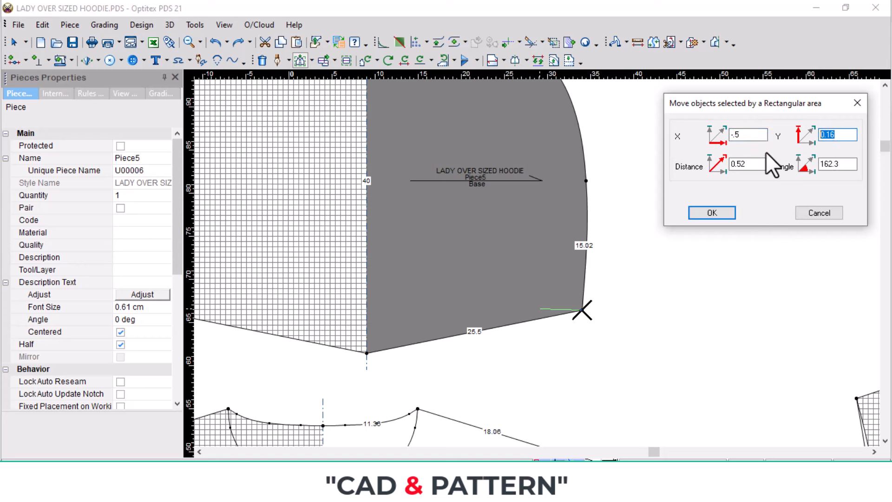
key("Return")
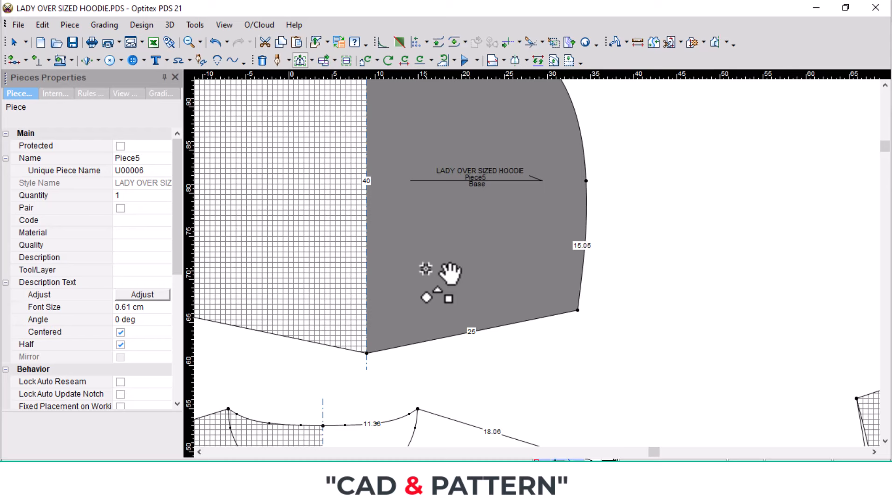
Reshape the hood's neck edge into an S-curve: bulge it downward near the centre fold, raise it near the outer corner and lower its middle slightly
scroll(471, 279, "up", 2)
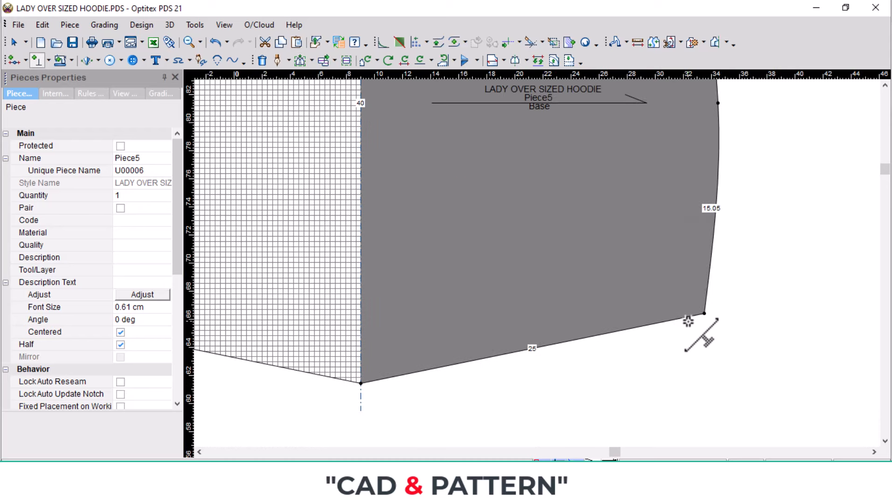
key("m")
left_click(426, 370)
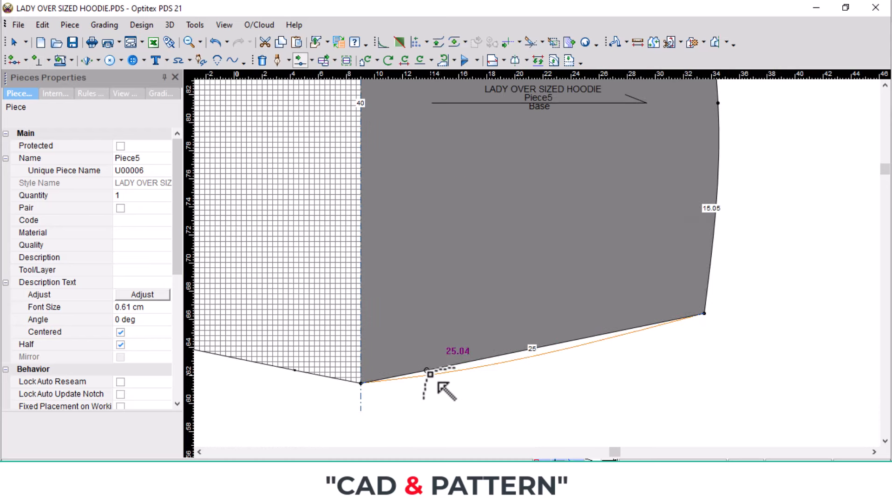
left_click(431, 377)
key("Return")
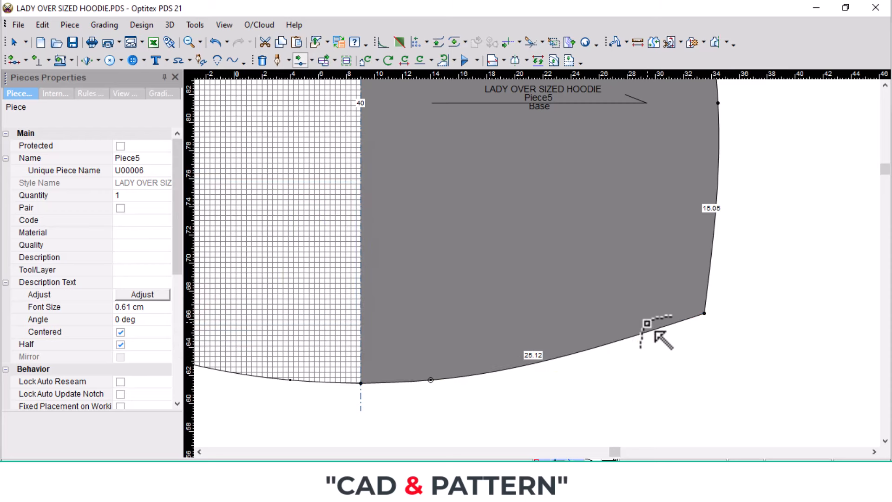
left_click(633, 322)
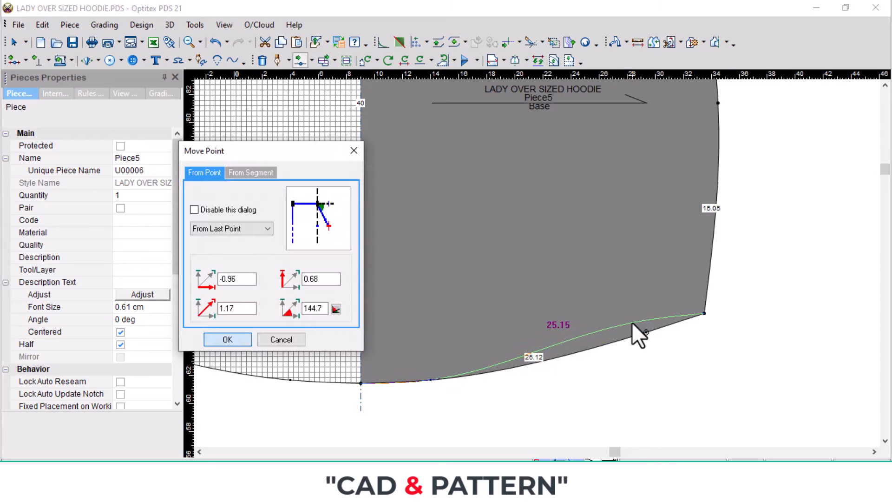
key("Return")
left_click(534, 354)
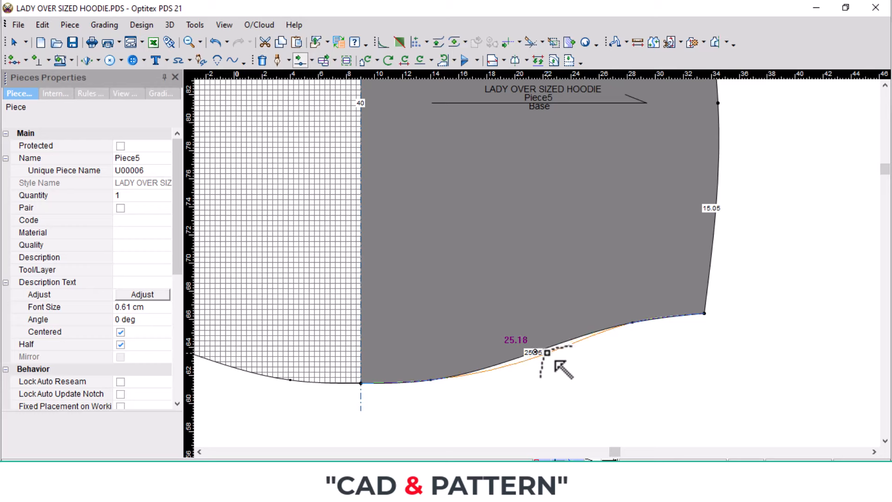
left_click(551, 361)
key("Return")
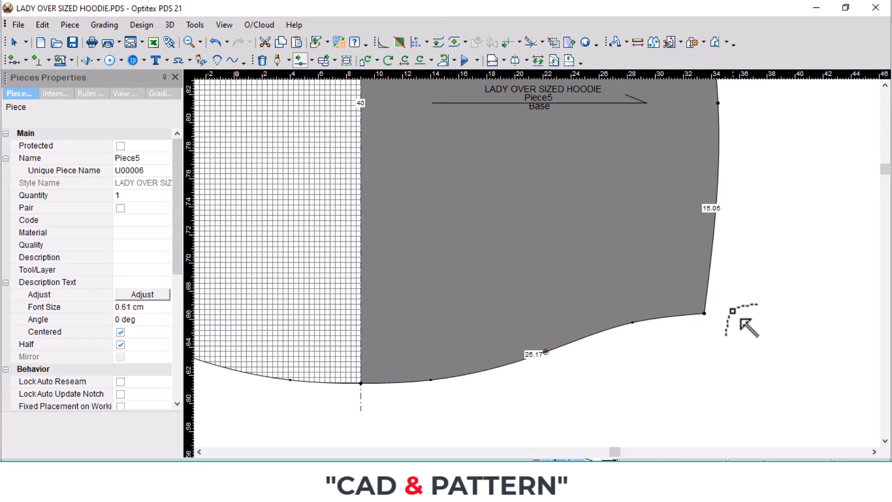
Refine the lower part of the hood's side edge by moving a curve point 0.16 cm inward and 0.06 cm up
scroll(683, 218, "down", 2)
scroll(570, 253, "up", 1)
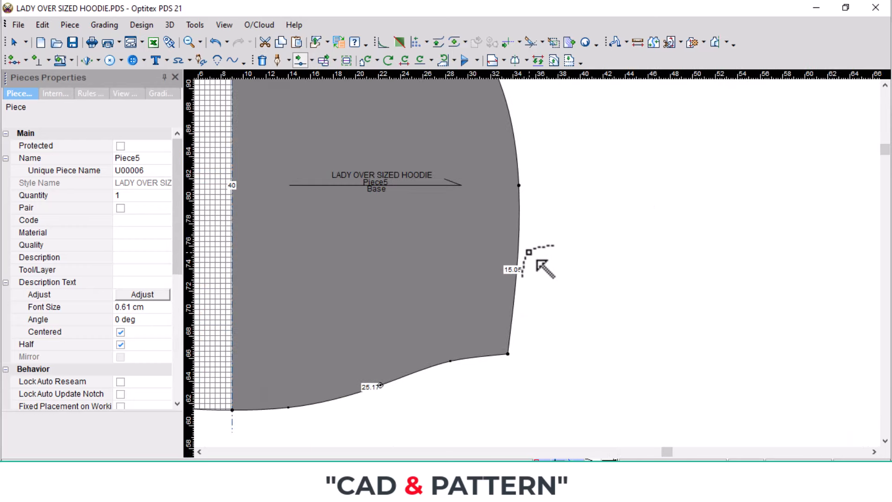
left_click(526, 250)
left_click(517, 240)
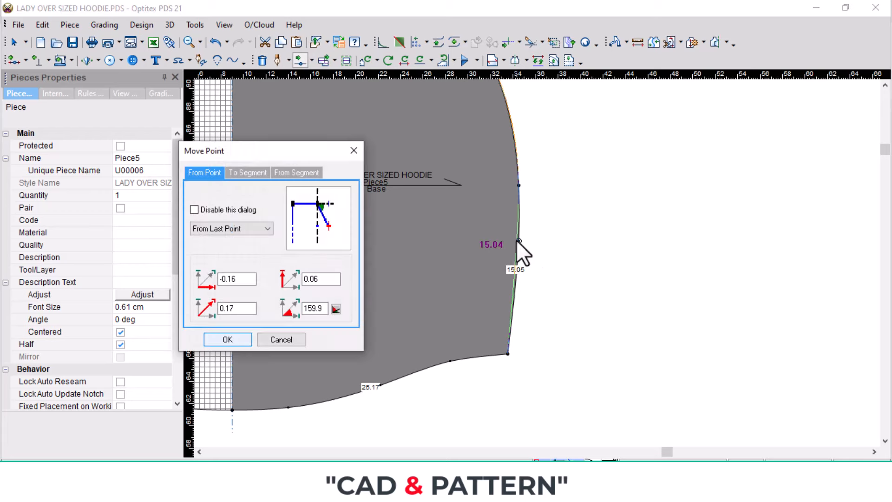
key("Return")
Fill out the hood's upper outer curve by moving its curve point 0.61 cm outward and 0.03 cm down
scroll(364, 294, "down", 2)
scroll(578, 144, "up", 2)
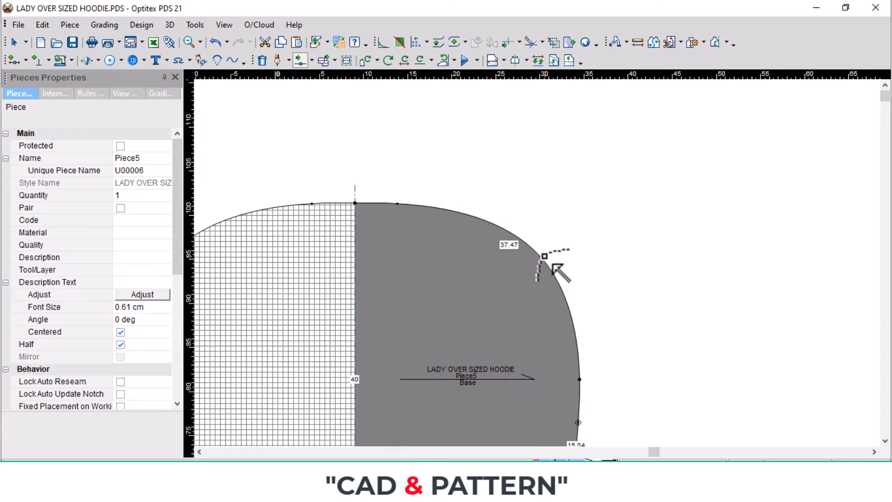
left_click(545, 257)
left_click(546, 258)
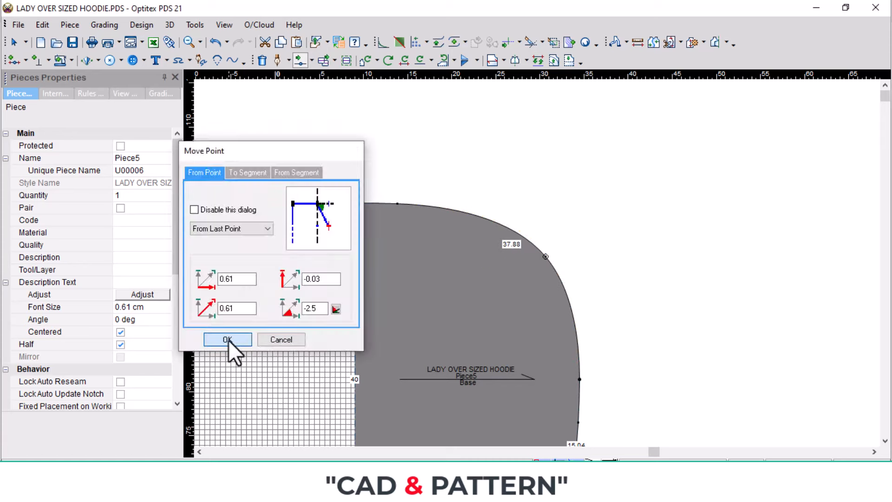
left_click(227, 339)
scroll(539, 262, "down", 3)
right_click(628, 239)
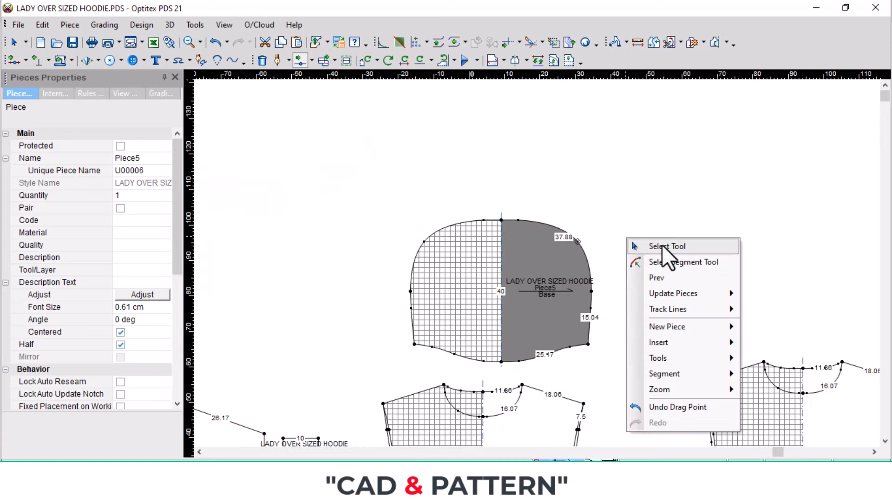
left_click(662, 245)
Switch to the hoodie workbook in Excel, examine the initial spec measurements and the hood sketches in the style overview, and return to Optitex PDS
scroll(553, 262, "up", 3)
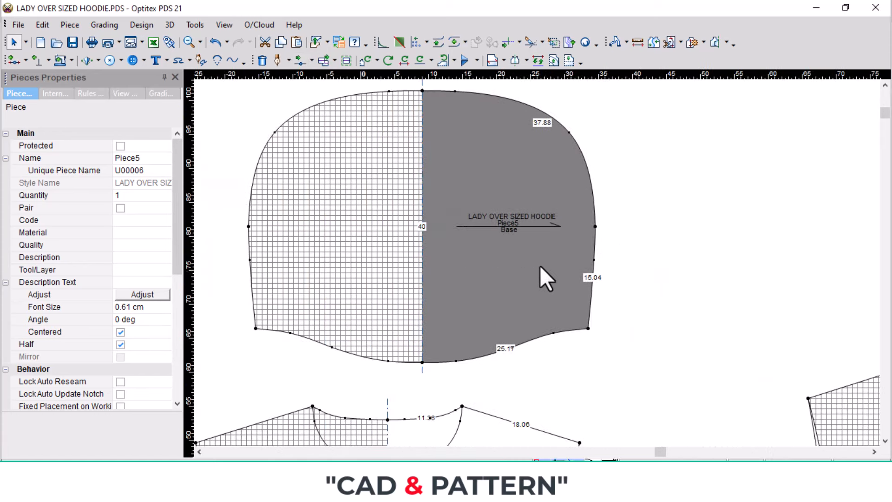
scroll(546, 272, "down", 2)
scroll(539, 265, "up", 1)
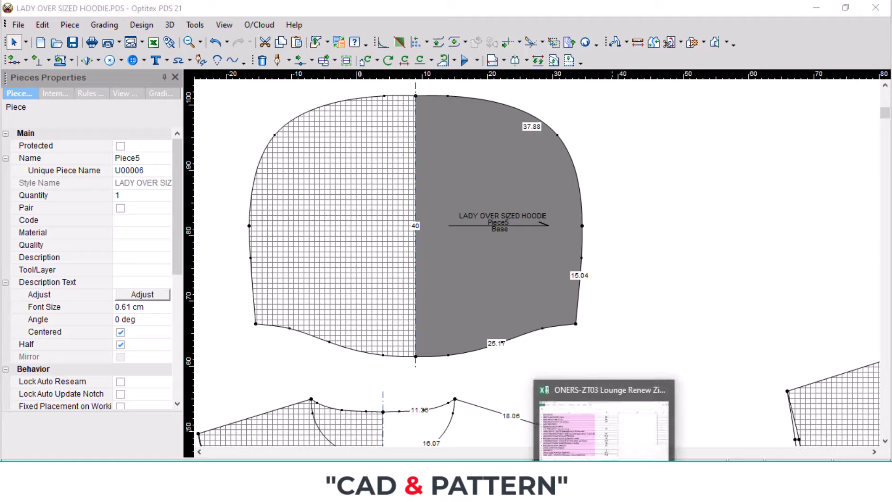
left_click(606, 492)
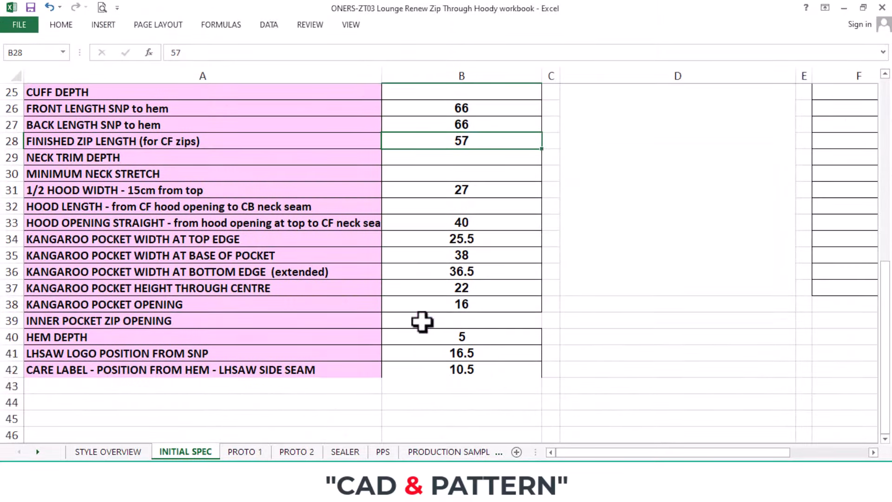
scroll(493, 303, "up", 4)
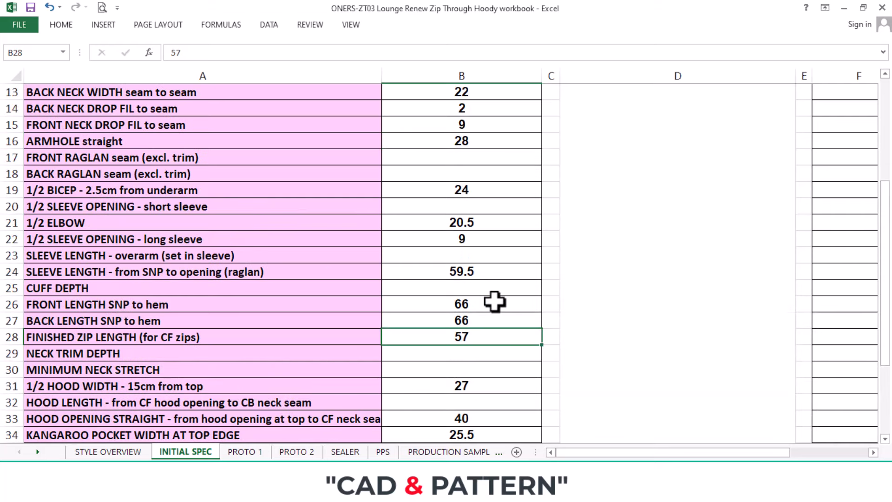
scroll(493, 303, "down", 6)
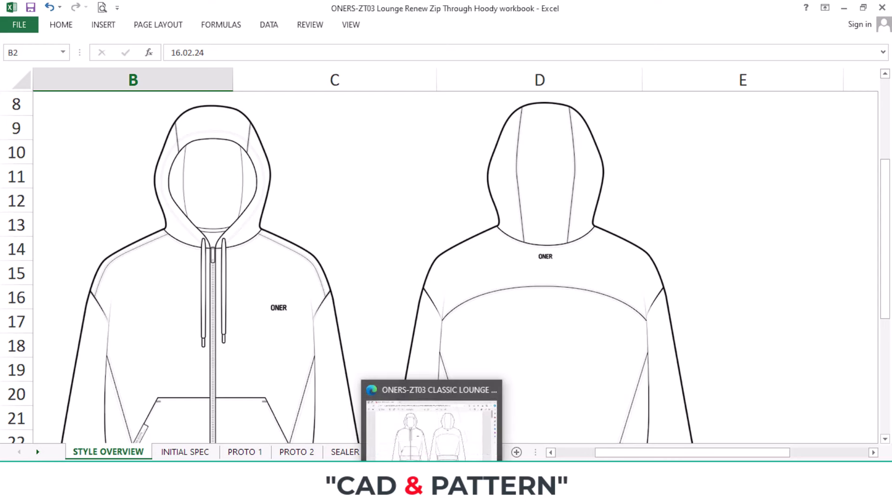
left_click(417, 489)
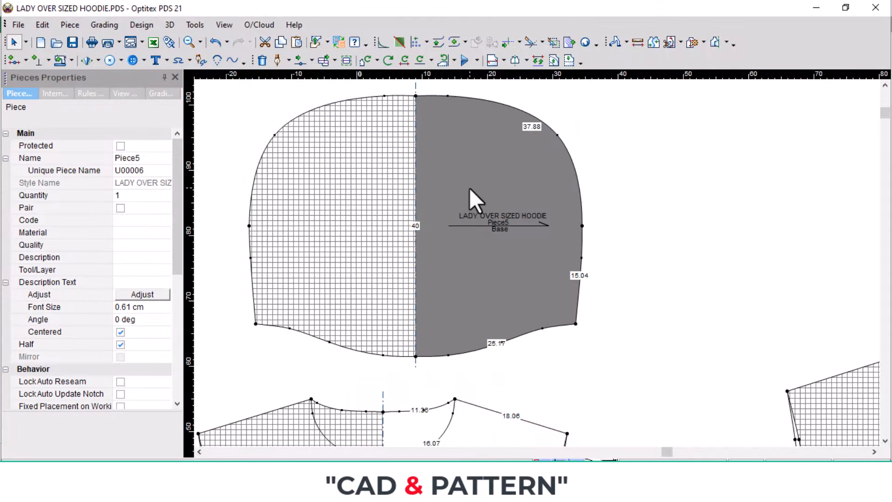
Create a line parallel to the hood's outer edge, 5 cm inside it, running from the centre fold to the neck edge
key("b")
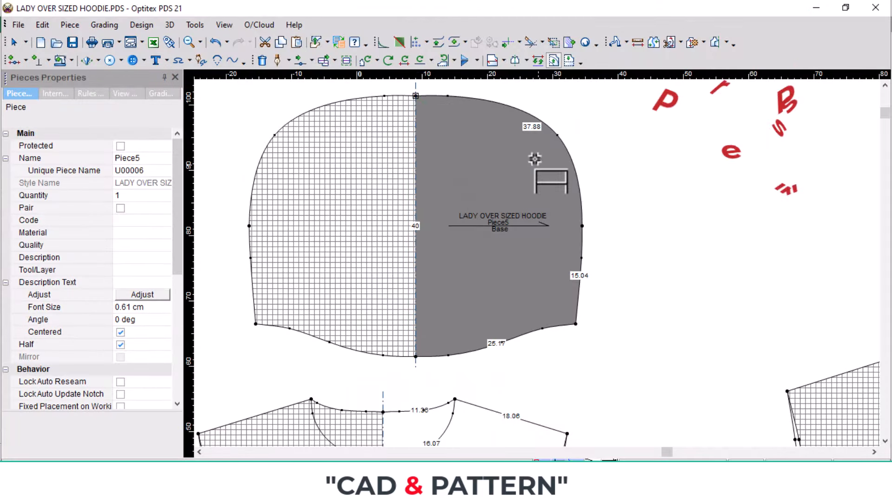
key("p")
left_click(576, 322)
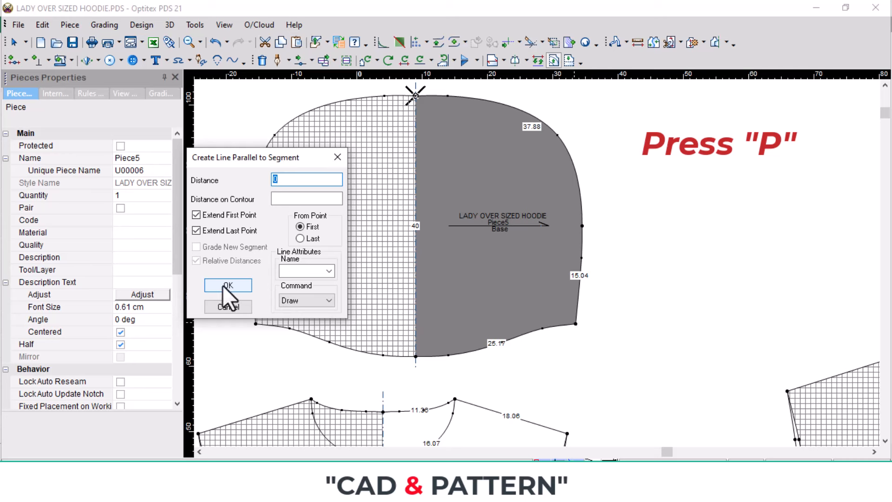
type("4")
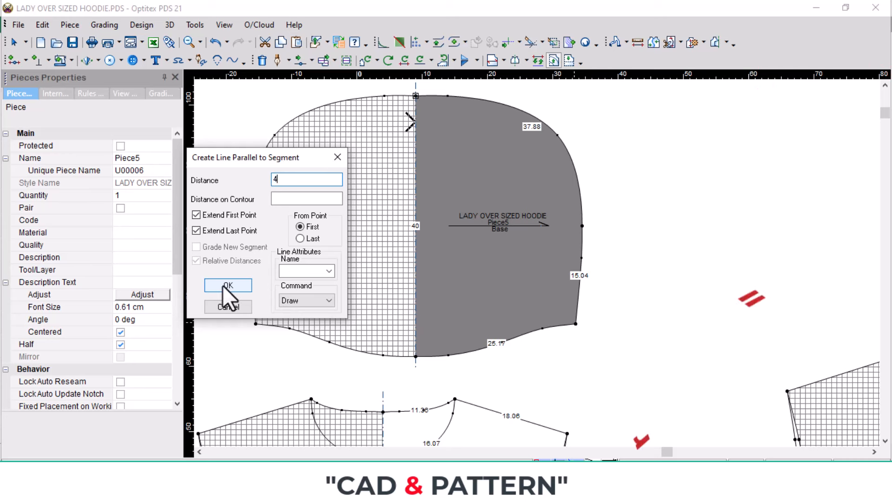
left_click(221, 285)
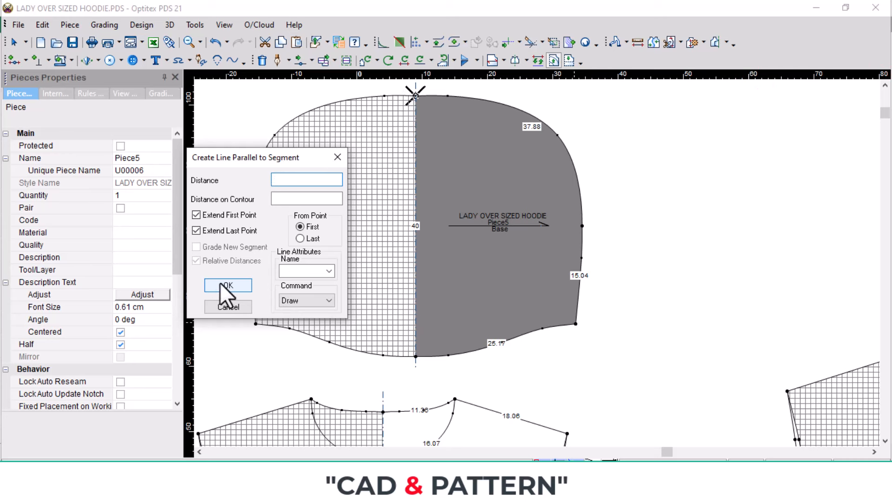
type("5")
left_click(240, 287)
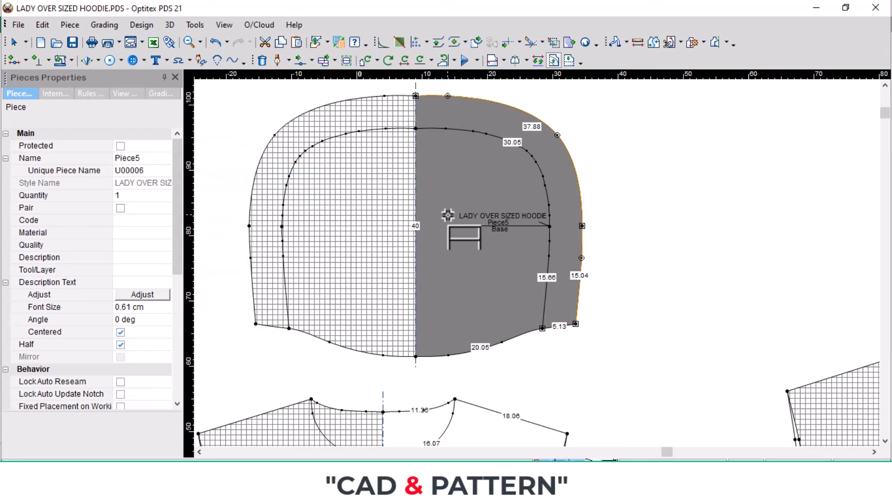
Build a separate piece from the hood area enclosed by the parallel line, the centre fold and the neck edge
scroll(534, 151, "up", 2)
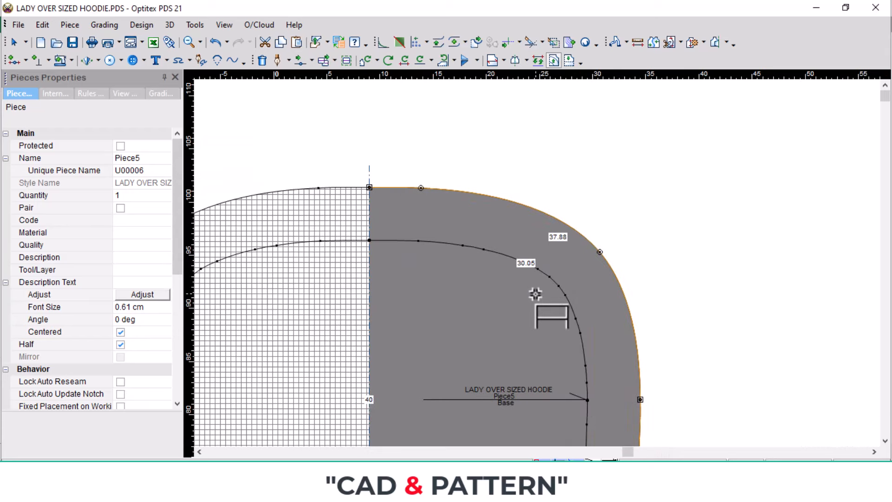
key("ctrl+b")
scroll(578, 364, "down", 2)
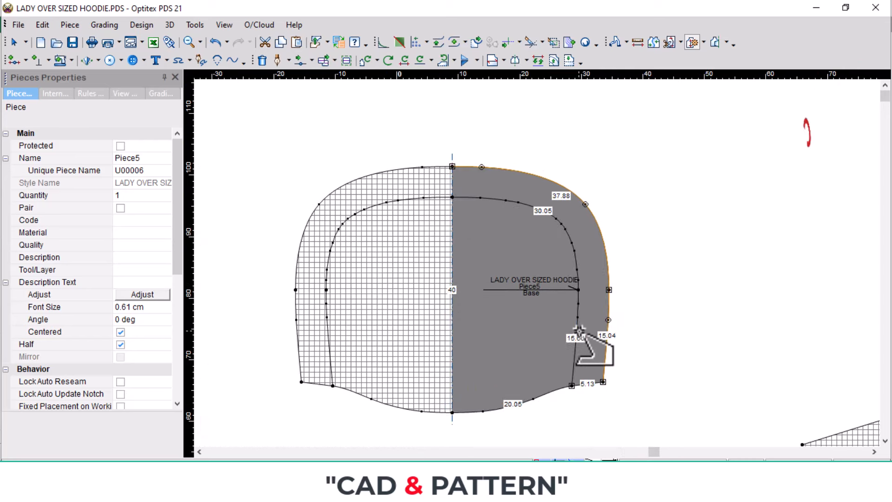
left_click(452, 166)
left_click(395, 273)
scroll(511, 269, "down", 4)
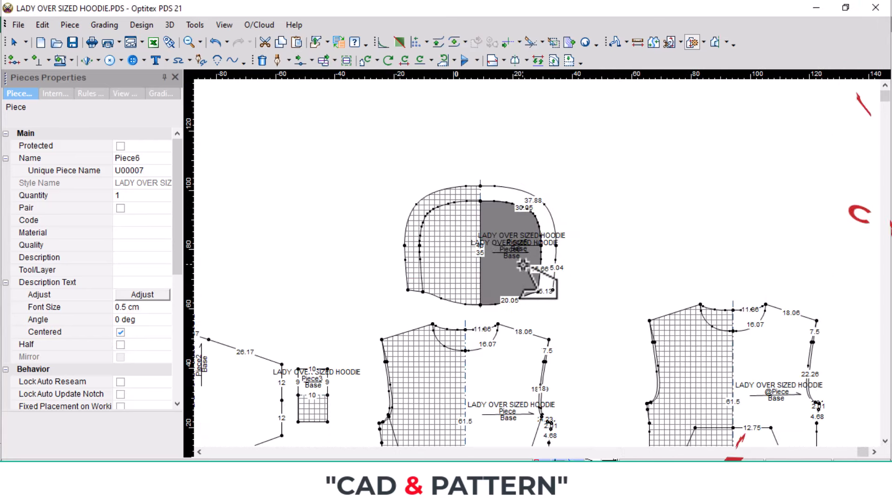
Move the new inner hood piece and the full hood apart so they sit side by side above the body pieces
key("space")
left_click(366, 246)
key("space")
left_click(603, 252)
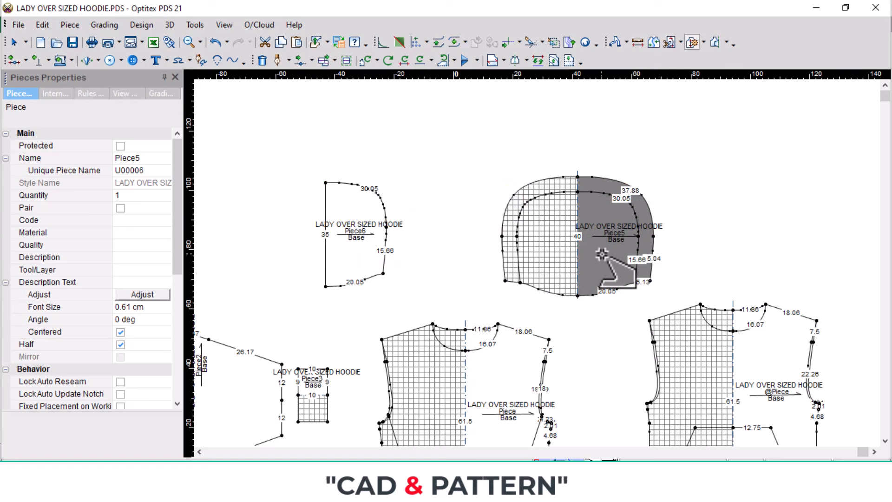
scroll(631, 212, "up", 1)
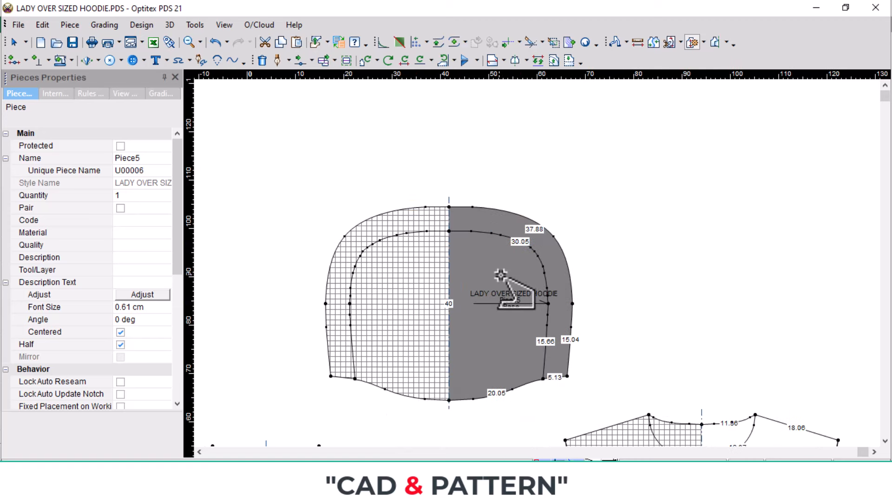
scroll(504, 270, "down", 2)
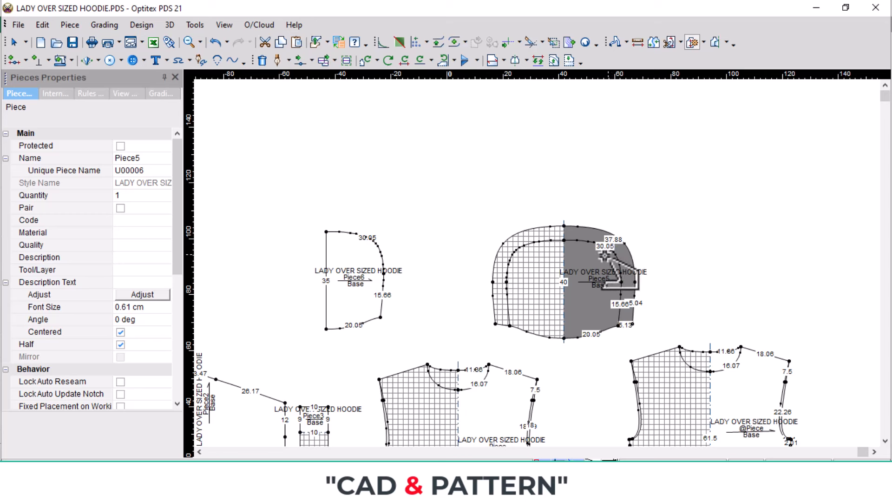
right_click(423, 187)
left_click(451, 195)
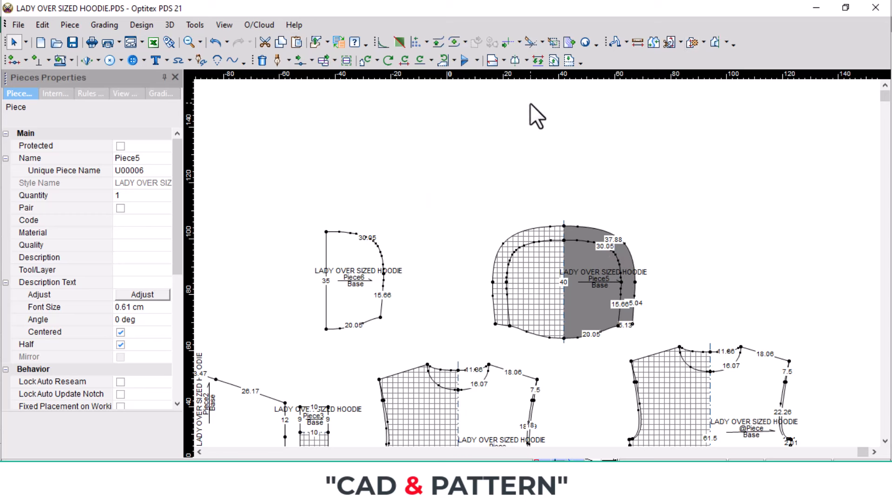
Measure the new hood piece's curved outer edge from its top centre point to its lower outer corner
left_click(636, 42)
left_click(327, 231)
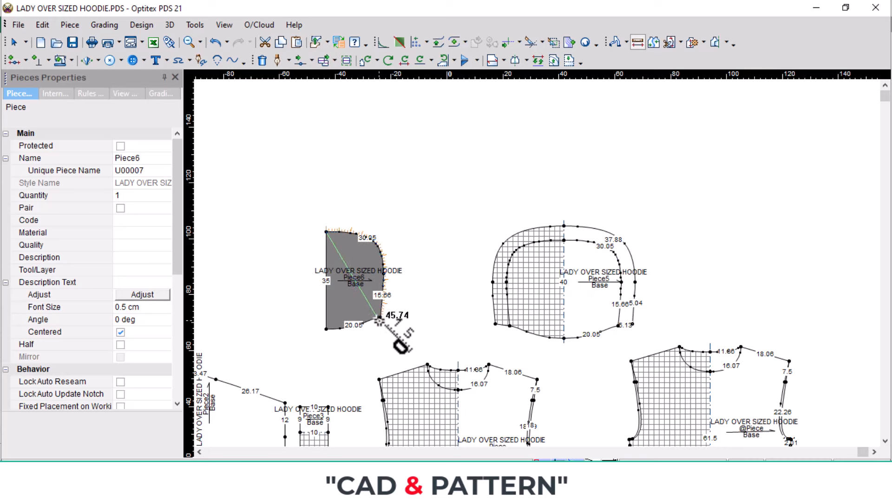
left_click(379, 320)
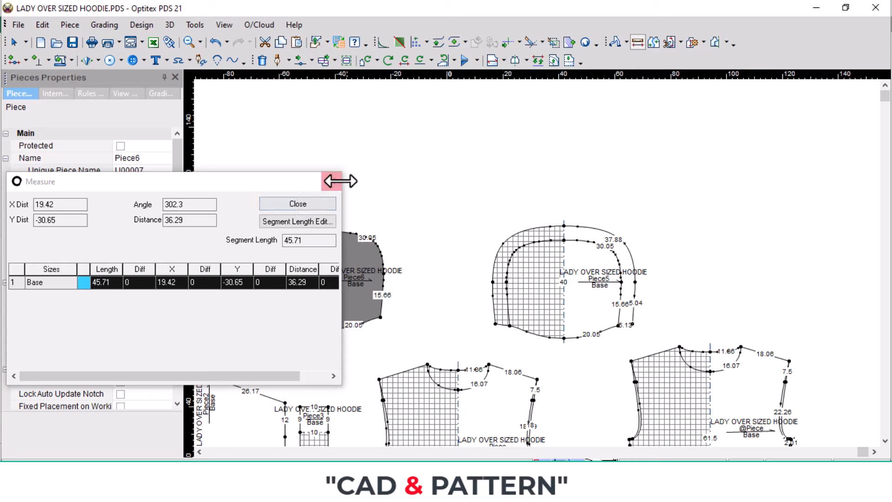
left_click(333, 183)
right_click(380, 162)
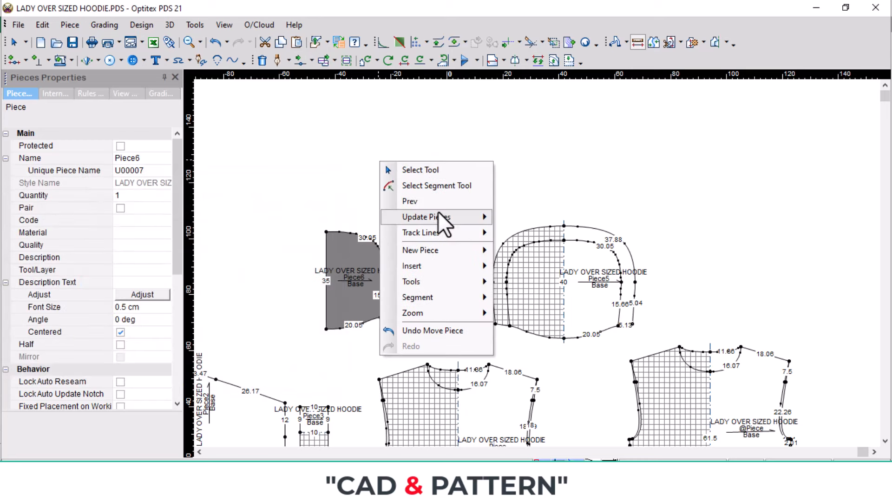
Create a rectangular piece 46.71 cm long and 5 cm wide and place it above the inner hood piece
mouse_move(432, 253)
left_click(538, 255)
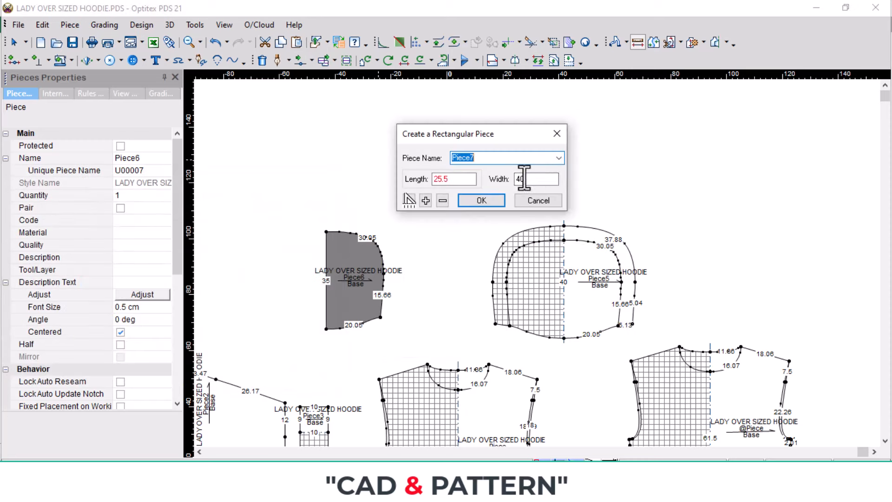
key("Tab")
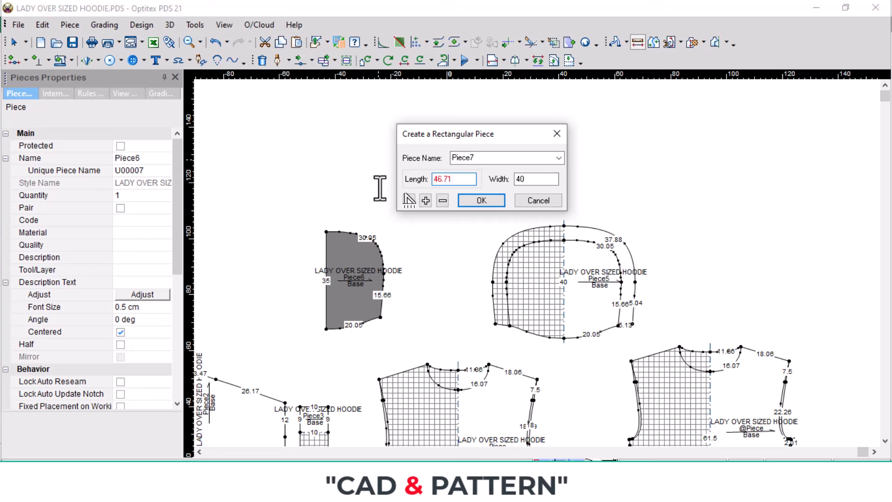
key("Tab")
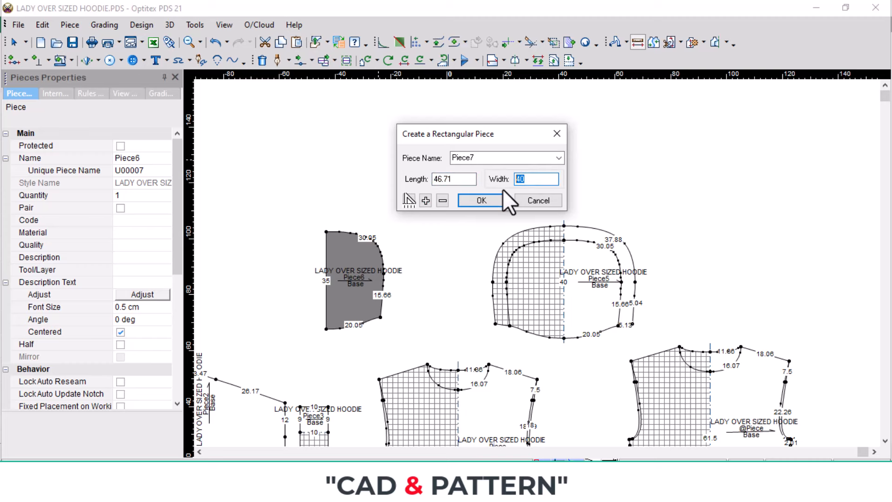
type("5")
left_click(502, 193)
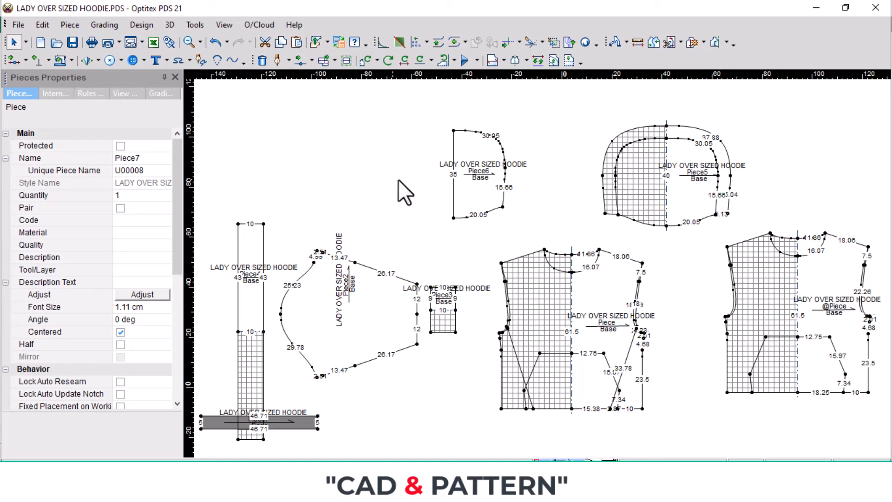
key("space")
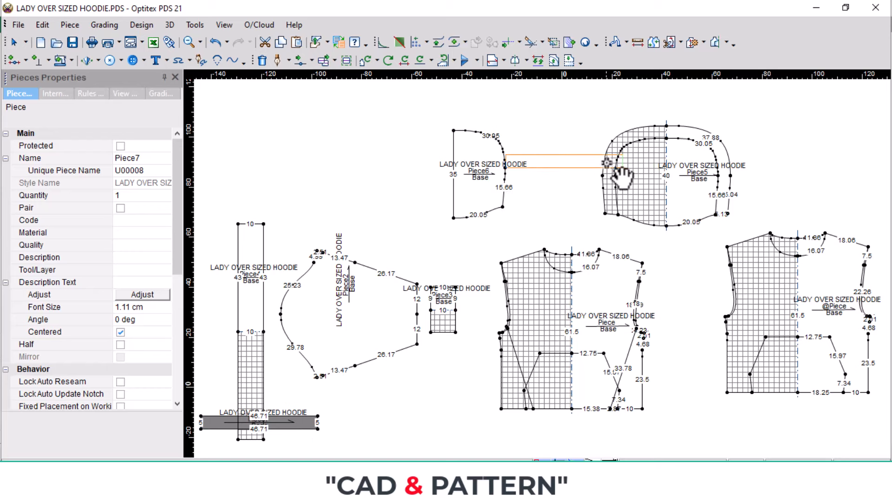
scroll(604, 158, "down", 1)
left_click(516, 237)
scroll(511, 254, "up", 2)
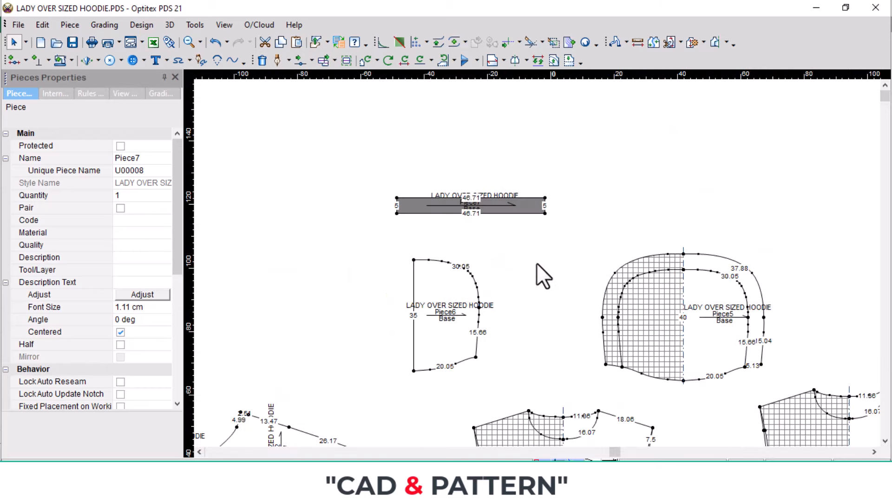
Make the rectangular strip a half piece mirrored across its lower long edge
key("h")
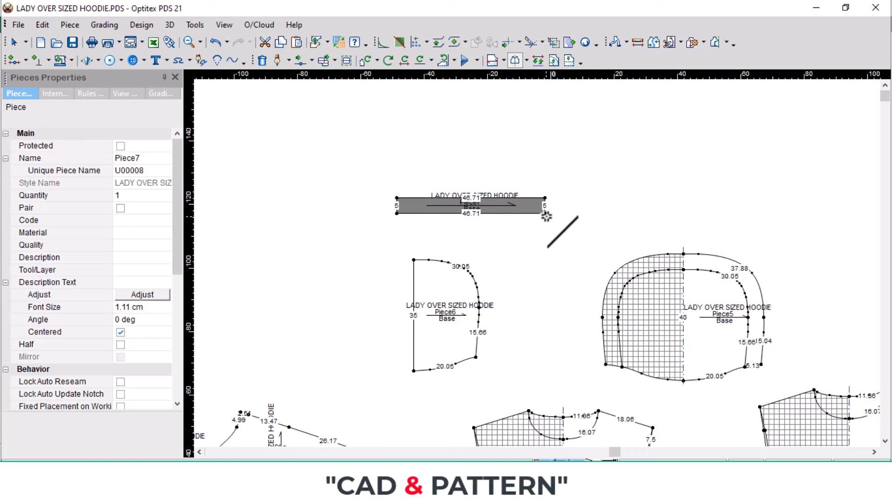
left_click(546, 213)
left_click(396, 213)
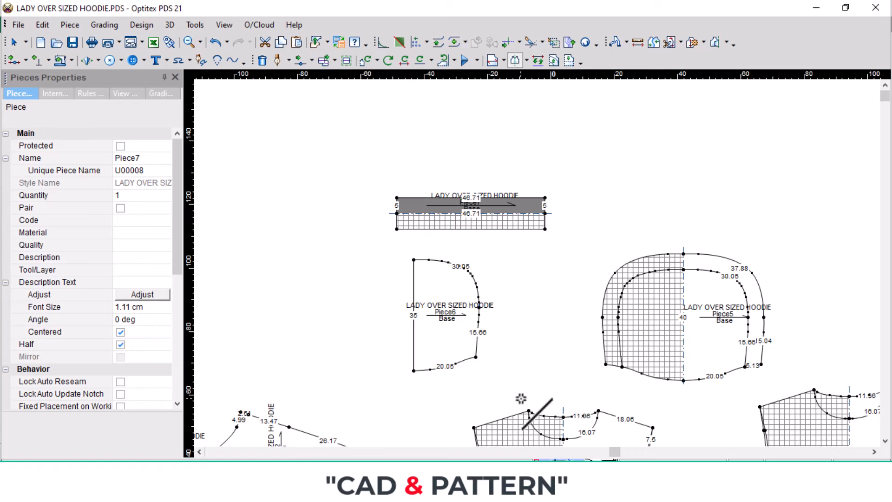
scroll(510, 269, "up", 1)
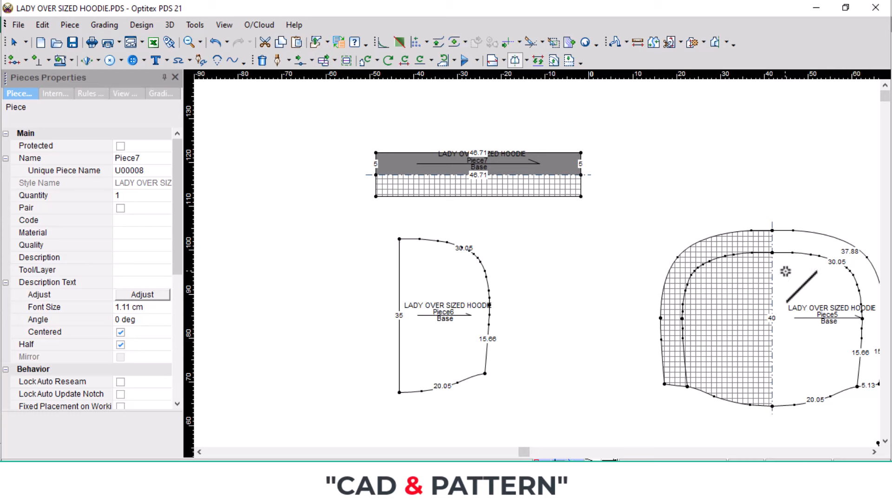
Lengthen the folded strip by moving its end points at one short side outward 0.5 cm in X
scroll(758, 290, "down", 1)
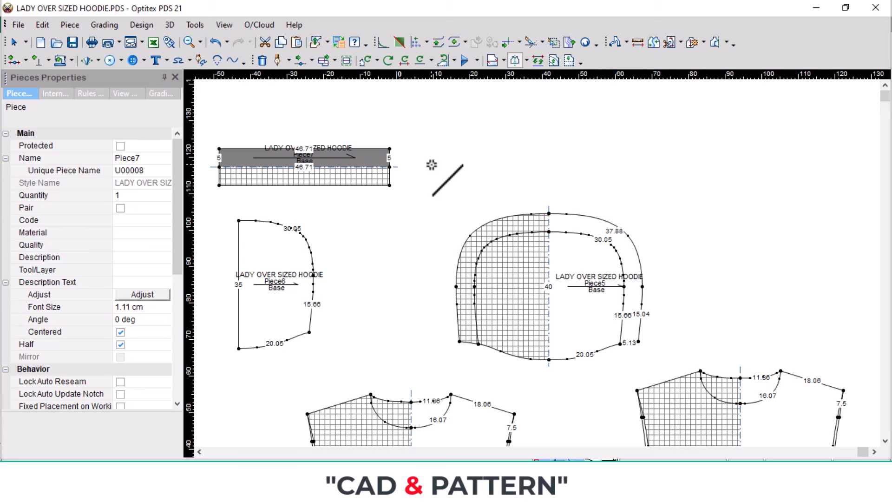
key("m")
left_click_drag(378, 135, 399, 176)
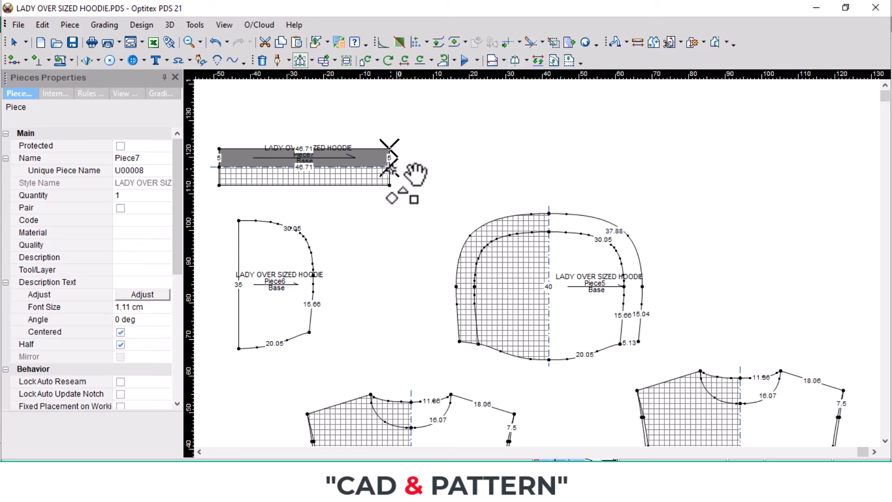
left_click(390, 168)
left_click(425, 169)
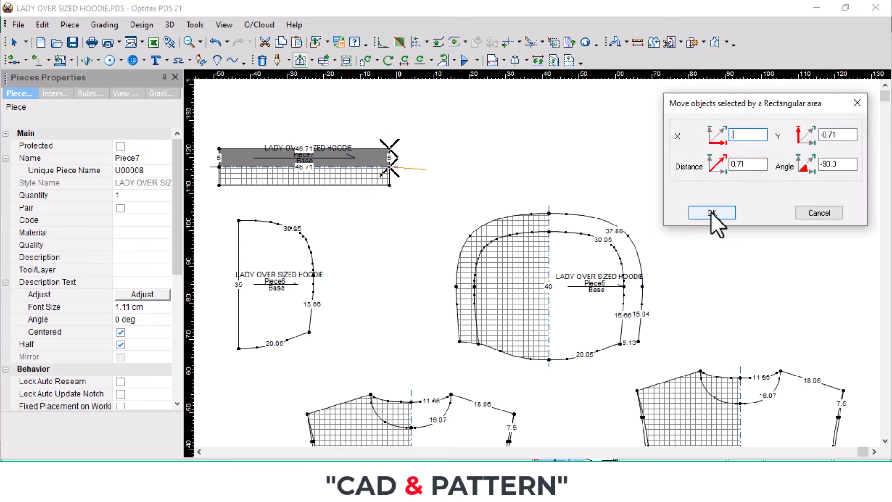
key("Tab")
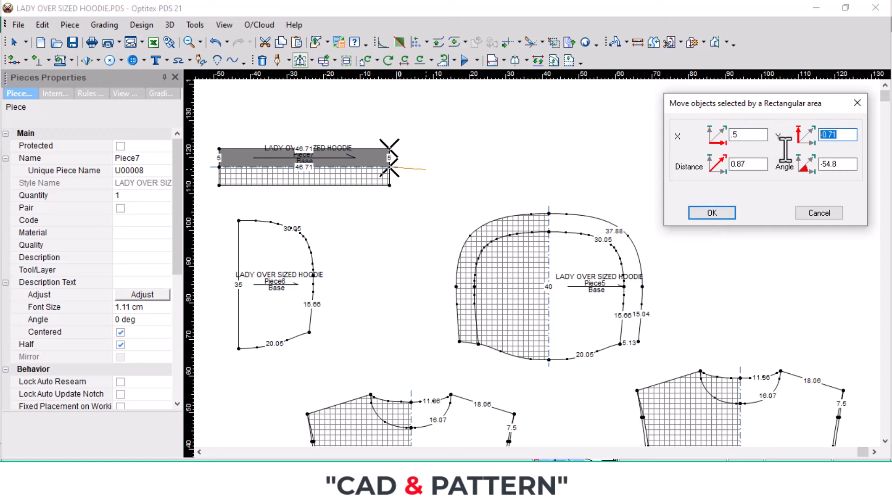
key("Return")
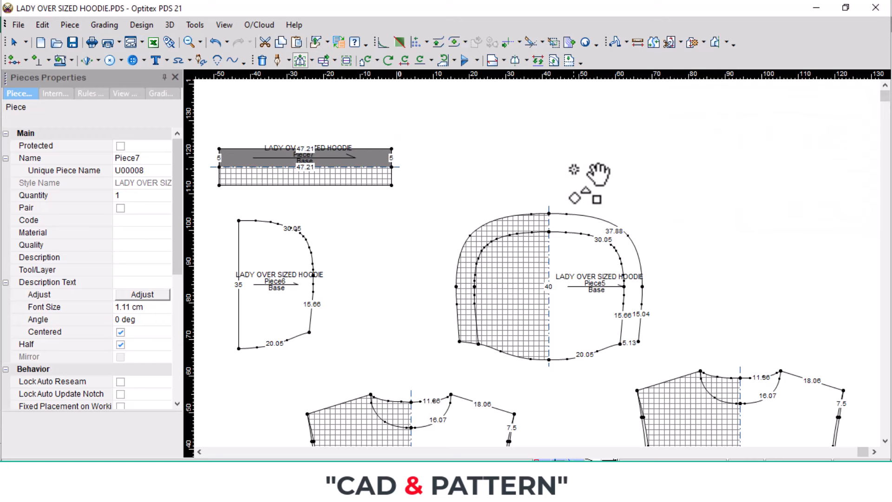
scroll(325, 215, "up", 3)
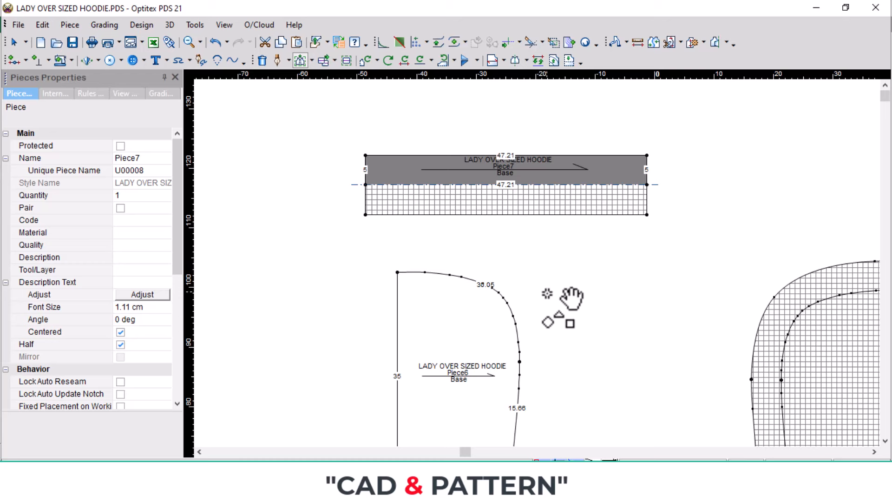
scroll(510, 344, "down", 2)
right_click(635, 201)
left_click(665, 207)
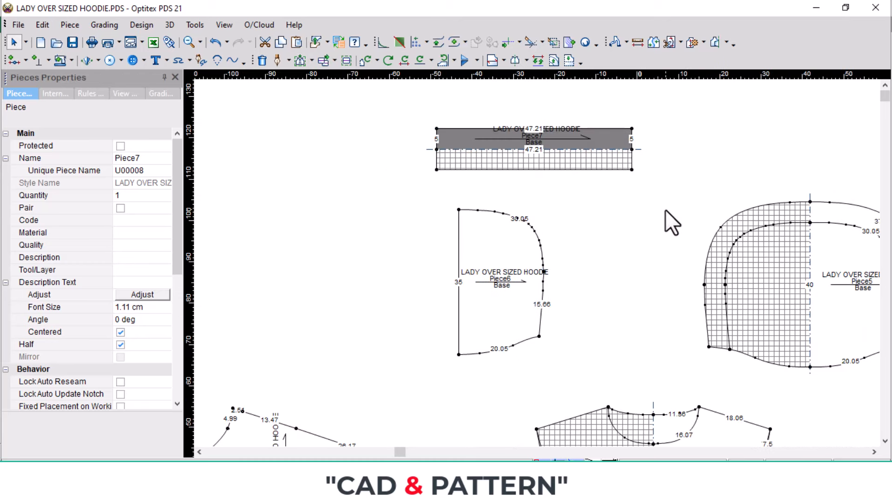
Create a line parallel to the front body's shoulder seam, 2 cm inside it, extended to the contour at both ends
scroll(651, 342, "down", 3)
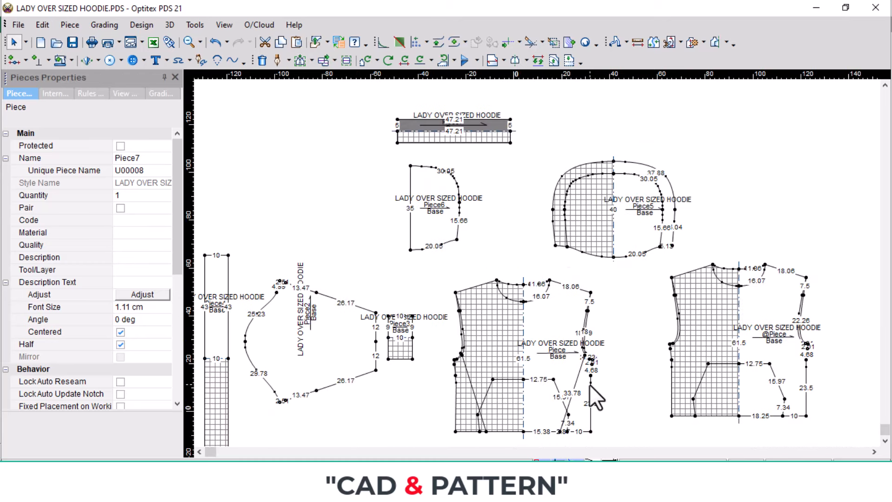
scroll(562, 316, "up", 3)
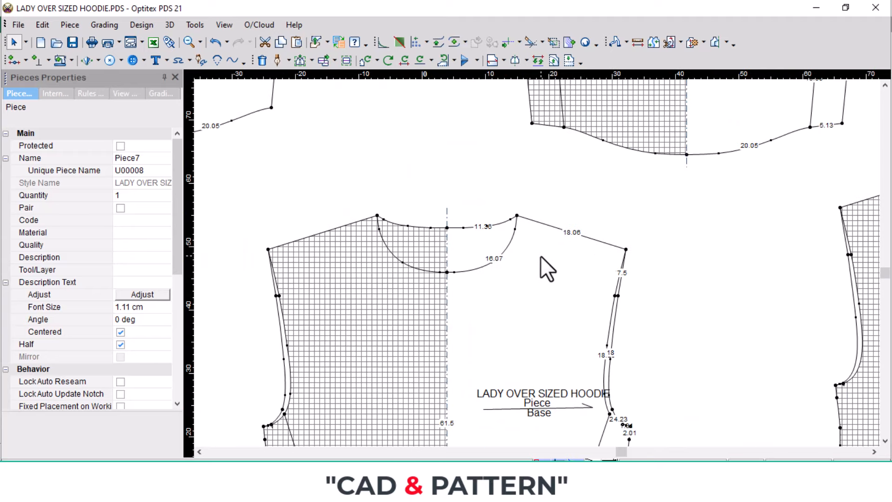
left_click(517, 215)
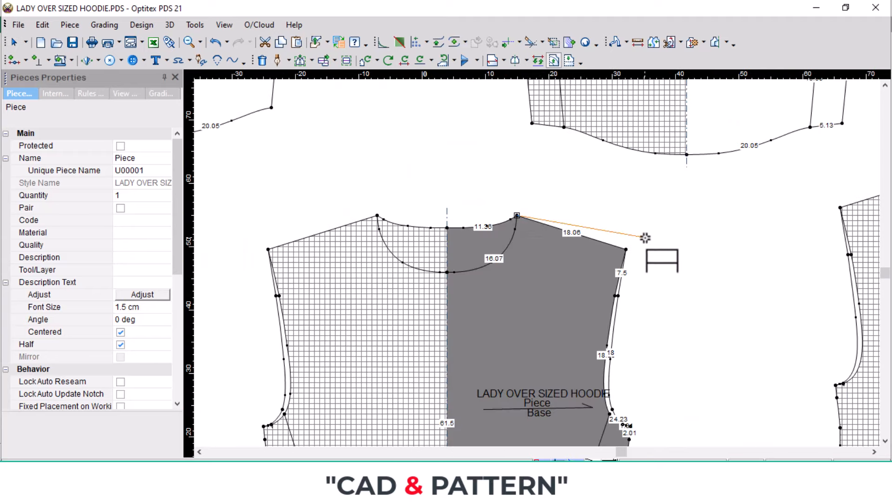
left_click(627, 250)
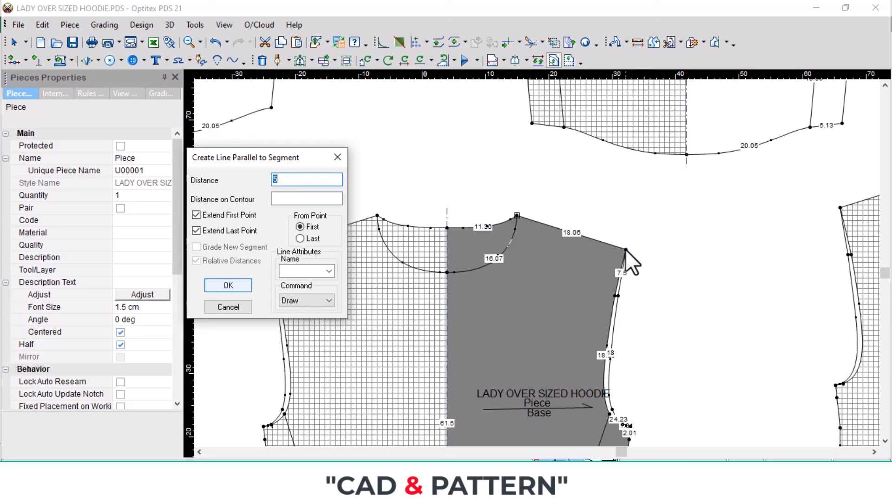
key("Return")
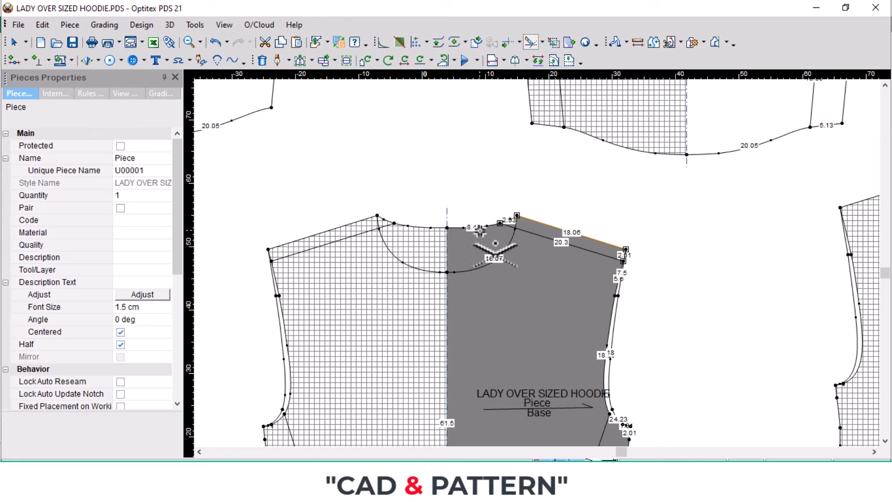
Trim the inner shoulder line back to the front neckline curve and delete the leftover point on the back neckline
scroll(495, 254, "up", 3)
key("shift+t")
left_click(579, 254)
key("Delete")
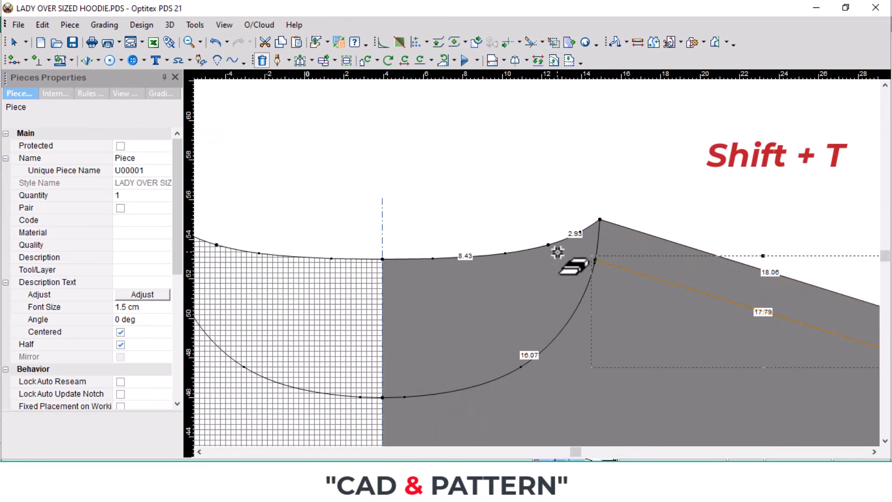
left_click(548, 245)
scroll(738, 298, "down", 3)
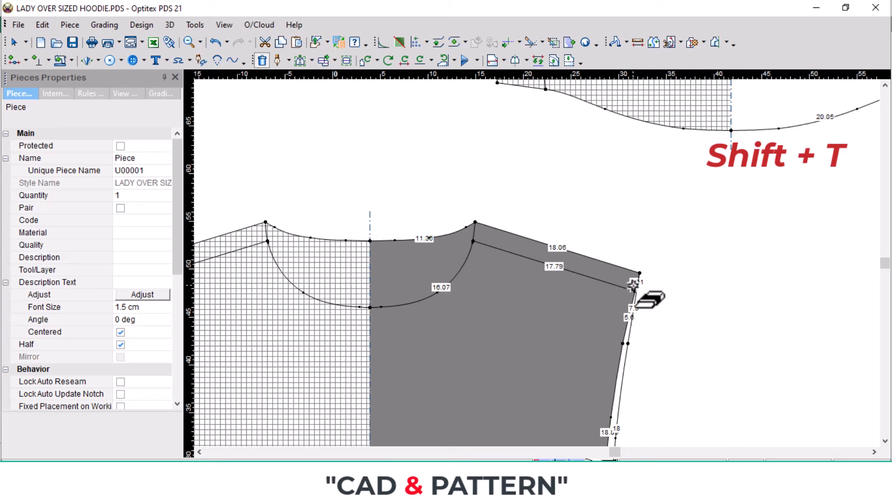
Create an unextended line parallel to the inner shoulder line at a distance of 4 cm, outside the shoulder seam
left_click(600, 280)
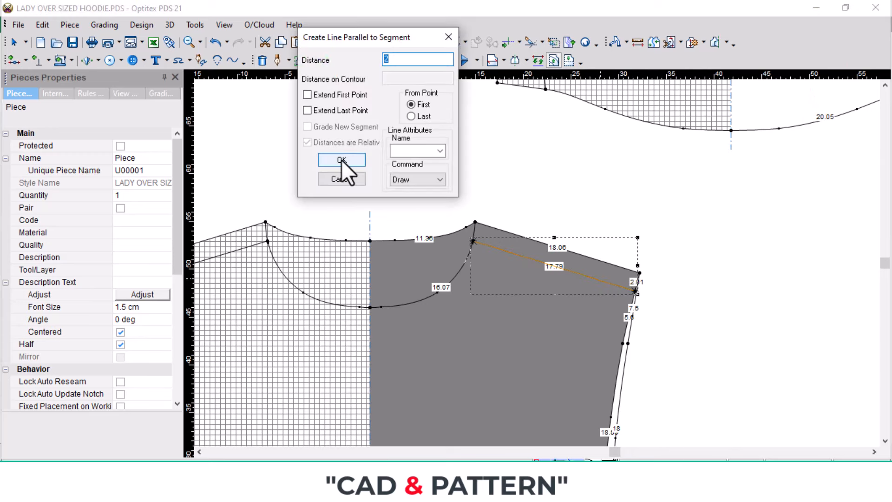
type("4")
left_click(341, 159)
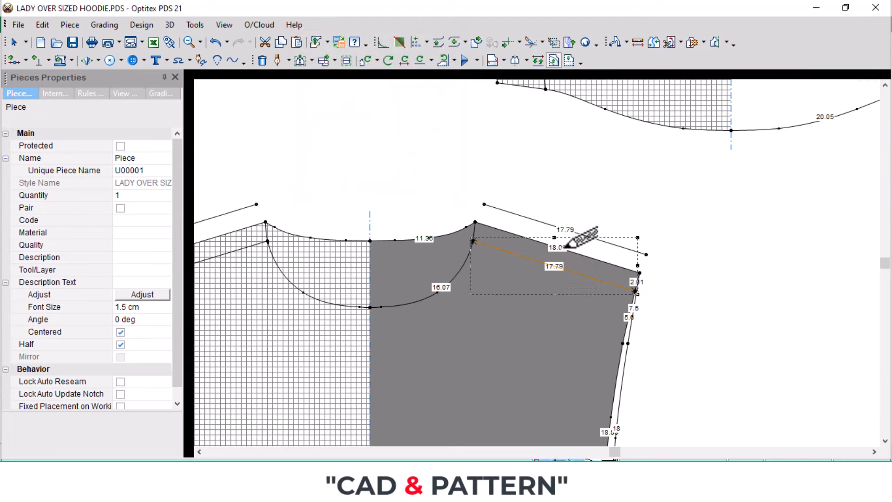
Draw a line from the shoulder seam's neck point to the neck end of the outer parallel line
scroll(557, 237, "up", 2)
left_click(407, 240)
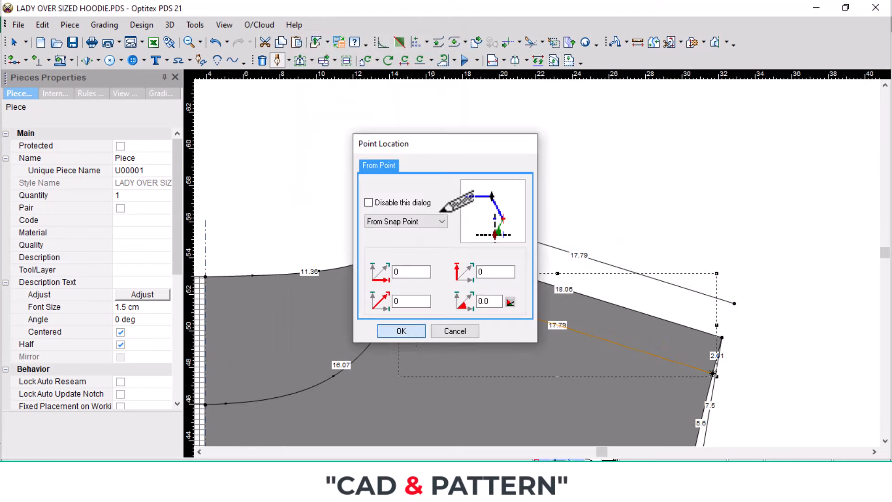
left_click(400, 330)
left_click(423, 208)
left_click(223, 338)
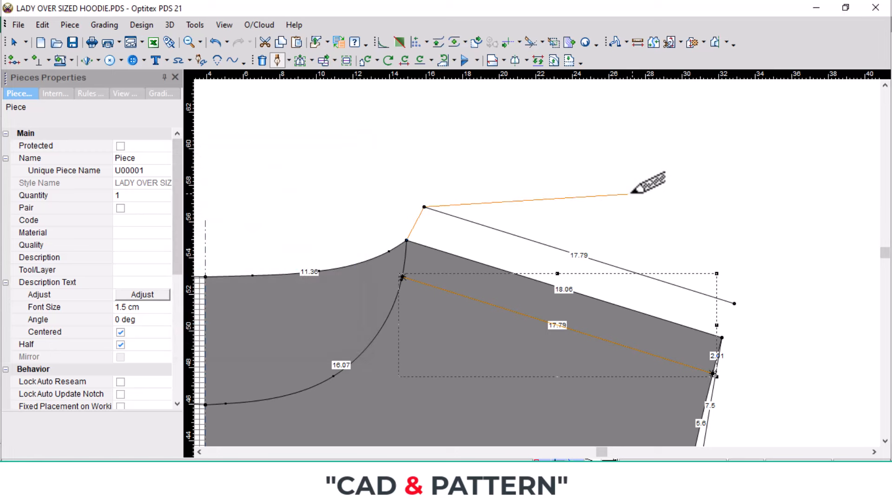
right_click(611, 190)
left_click(670, 246)
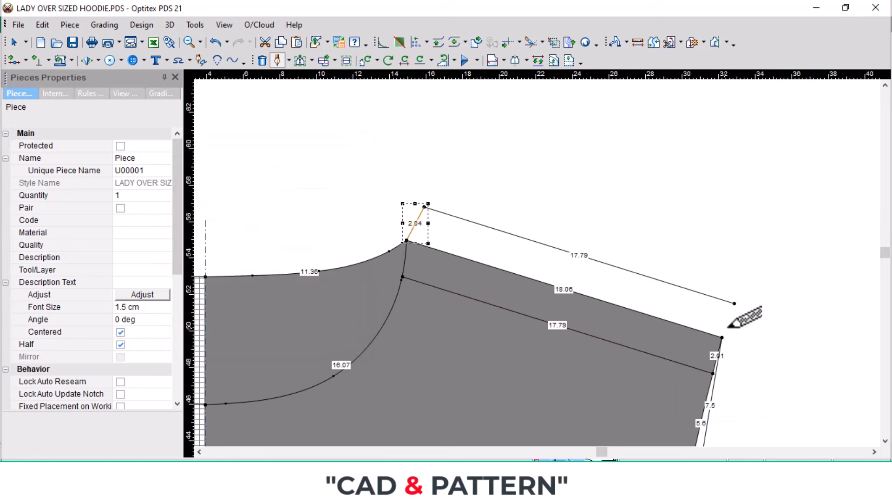
Draw a line from the shoulder tip to the outer end of the outer parallel line
left_click(721, 336)
left_click(400, 331)
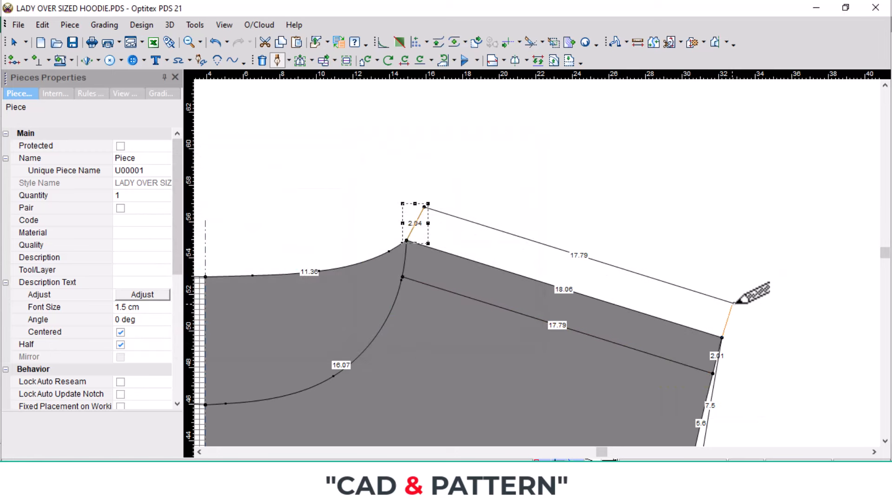
left_click(733, 302)
left_click(225, 339)
right_click(708, 210)
left_click(727, 219)
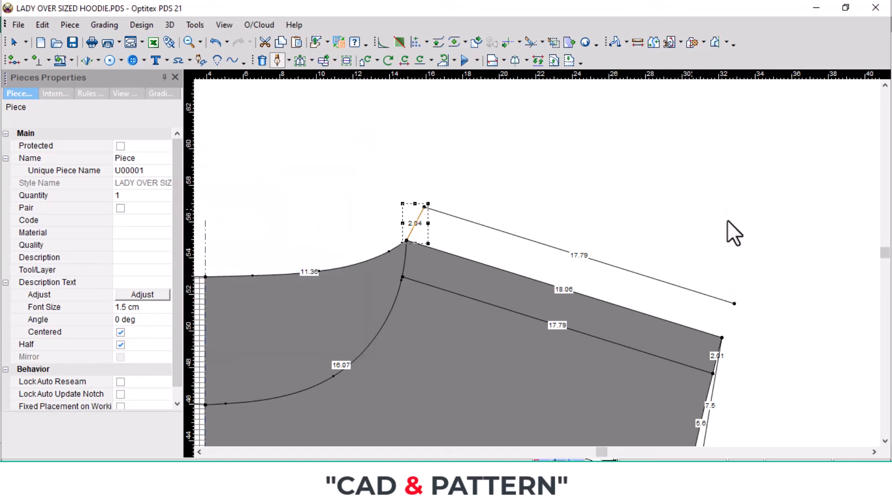
key("Escape")
scroll(608, 361, "down", 4)
scroll(498, 289, "down", 3)
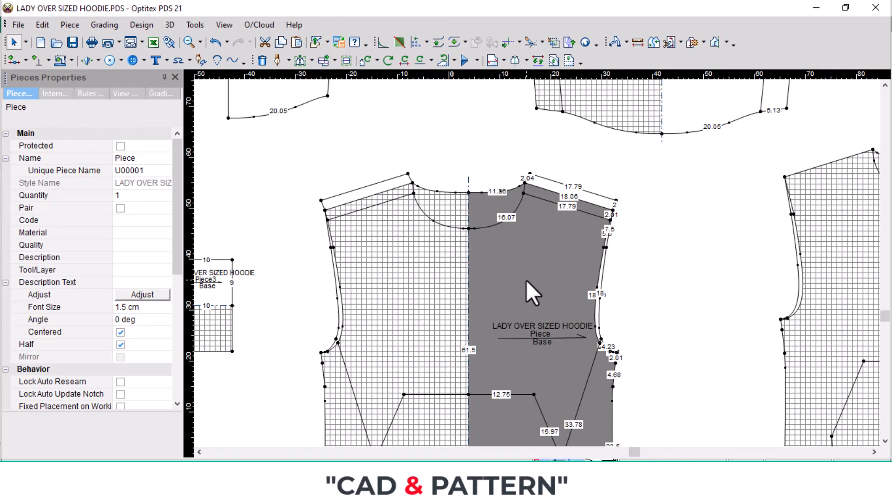
Build a front piece bounded by the hem, centre fold, front neckline, inner shoulder line, inner armhole and slanted side line
key("b")
scroll(517, 311, "down", 3)
scroll(525, 321, "up", 3)
left_click(534, 359)
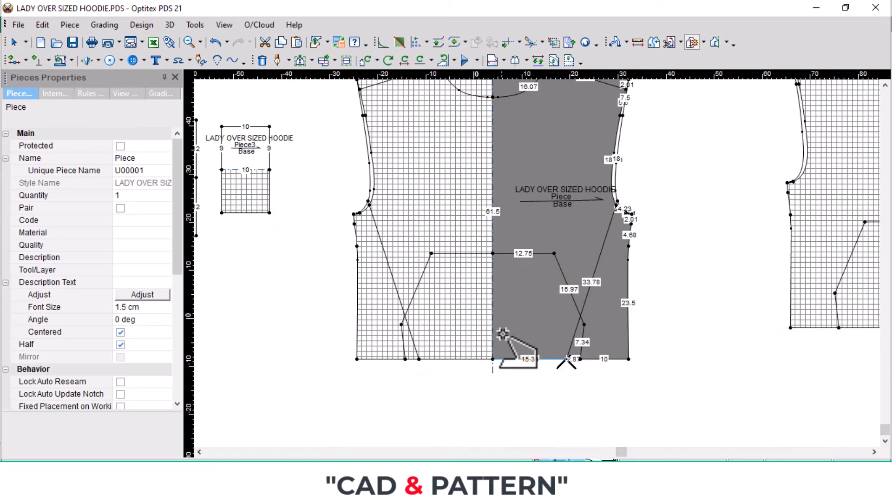
left_click(492, 315)
scroll(504, 186, "down", 3)
scroll(539, 259, "up", 4)
left_click(514, 222)
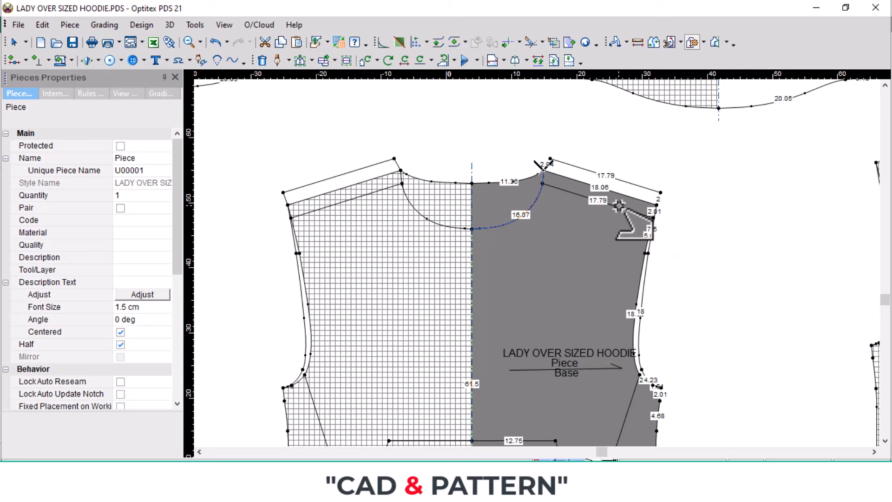
scroll(633, 251, "up", 3)
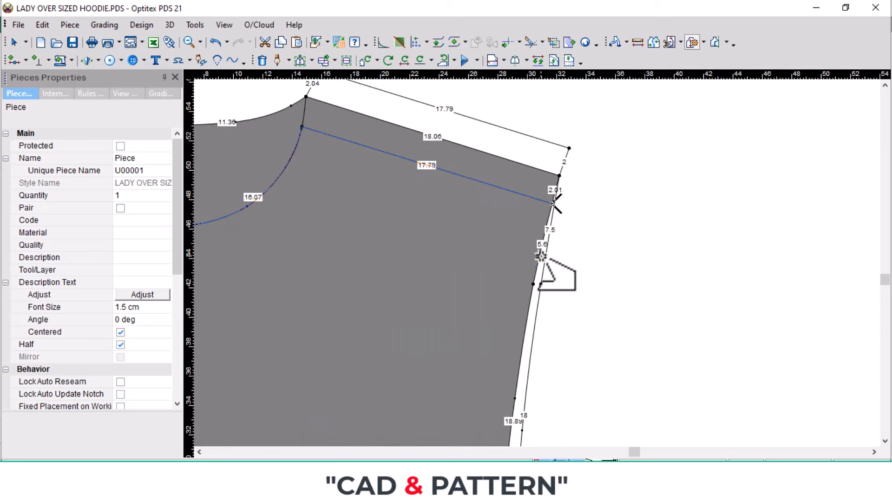
scroll(524, 345, "down", 4)
scroll(537, 269, "up", 4)
left_click(538, 274)
left_click(405, 270)
Reshape the new front piece's armhole curve near the slanted side line to follow the block's inner armhole
key("m")
scroll(543, 259, "up", 5)
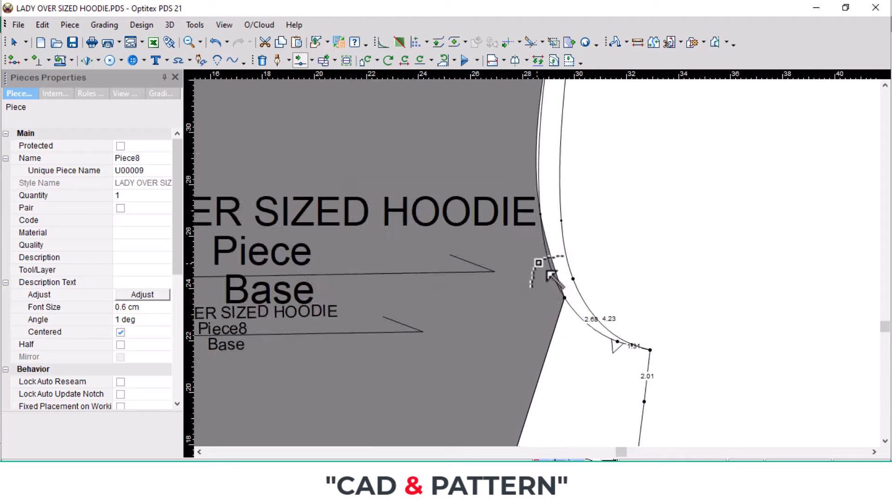
left_click(536, 262)
left_click(545, 300)
left_click(227, 339)
Move the new front piece off the body block into the empty area beside the long folded band
scroll(242, 332, "down", 8)
key("space")
scroll(321, 311, "down", 2)
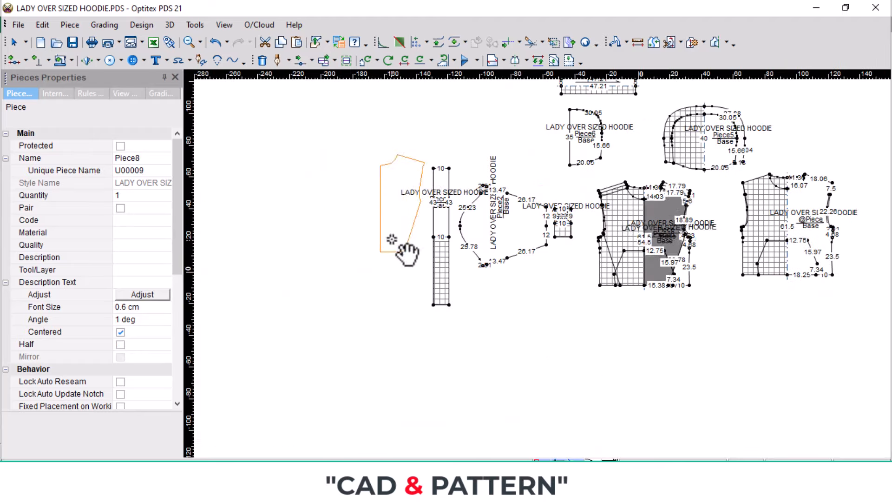
left_click(402, 248)
Start tracing a back piece on the body block along the hem, centre fold, back neckline and outer shoulder line
scroll(678, 290, "up", 4)
key("b")
left_click(511, 249)
scroll(483, 145, "down", 3)
scroll(536, 200, "up", 4)
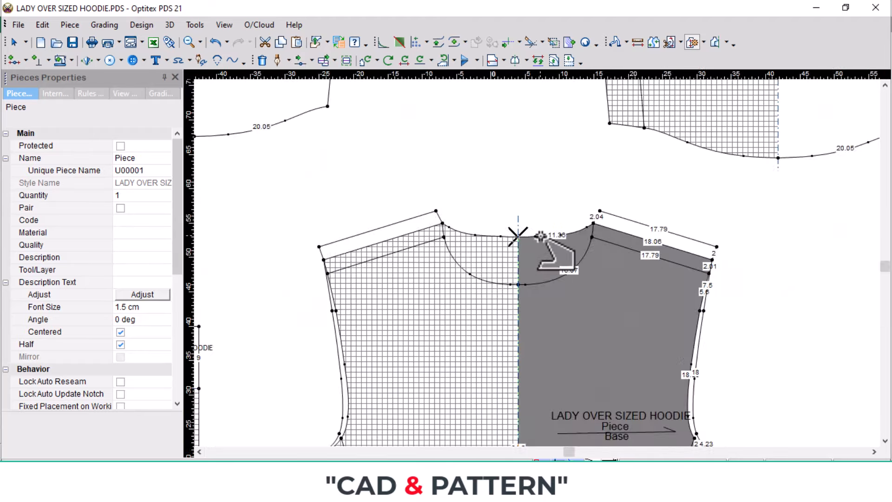
scroll(595, 226, "up", 4)
left_click(587, 226)
scroll(693, 259, "down", 2)
scroll(665, 348, "up", 4)
left_click(563, 203)
Add the outer armhole and slanted side line to the traced outline and create the back piece
left_click(536, 274)
left_click(521, 335)
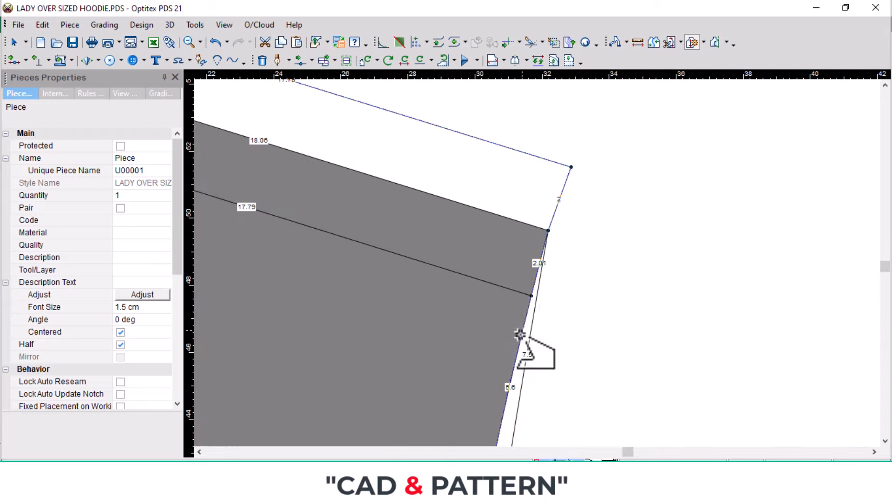
scroll(599, 322, "down", 5)
scroll(539, 247, "up", 3)
left_click(488, 303)
scroll(477, 391, "down", 2)
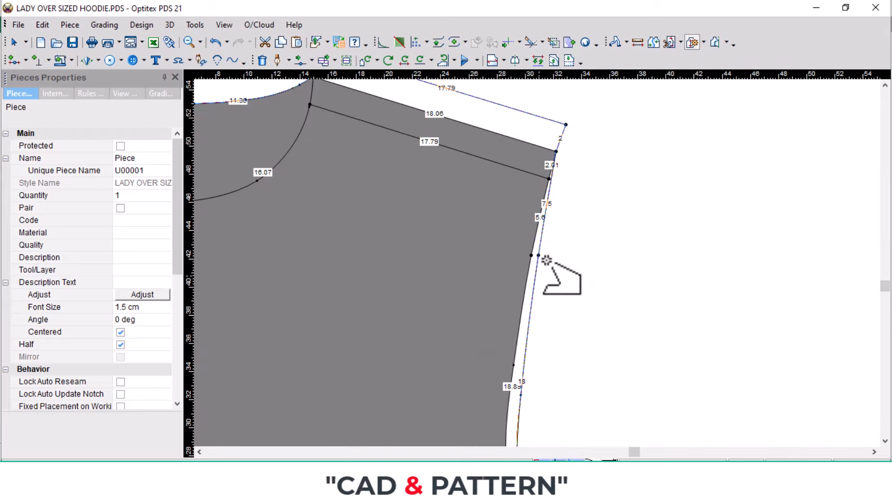
scroll(544, 259, "down", 5)
scroll(536, 361, "up", 6)
scroll(487, 342, "up", 2)
scroll(542, 239, "down", 3)
scroll(478, 354, "down", 2)
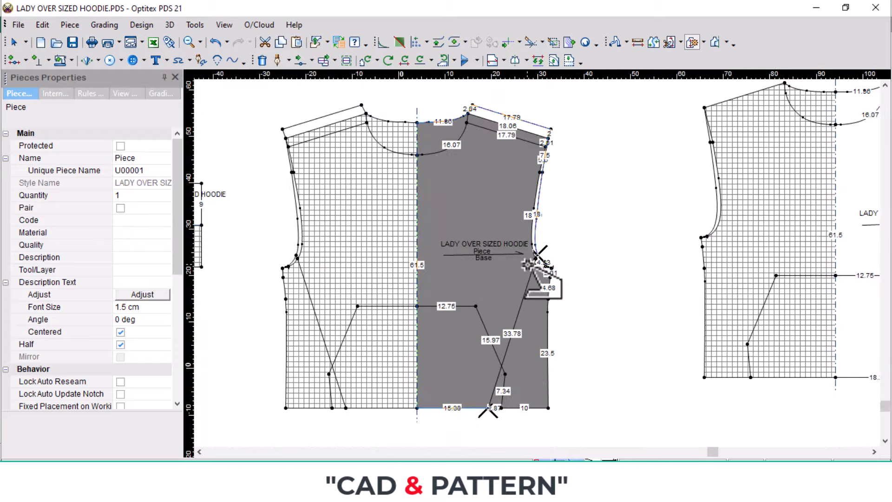
scroll(538, 263, "up", 5)
scroll(538, 263, "up", 1)
double_click(538, 262)
left_click(394, 272)
Reshape the new back piece's armhole curve above the slanted side line to follow the block's outer armhole
key("m")
middle_click_drag(563, 163, 534, 273)
scroll(528, 273, "up", 1)
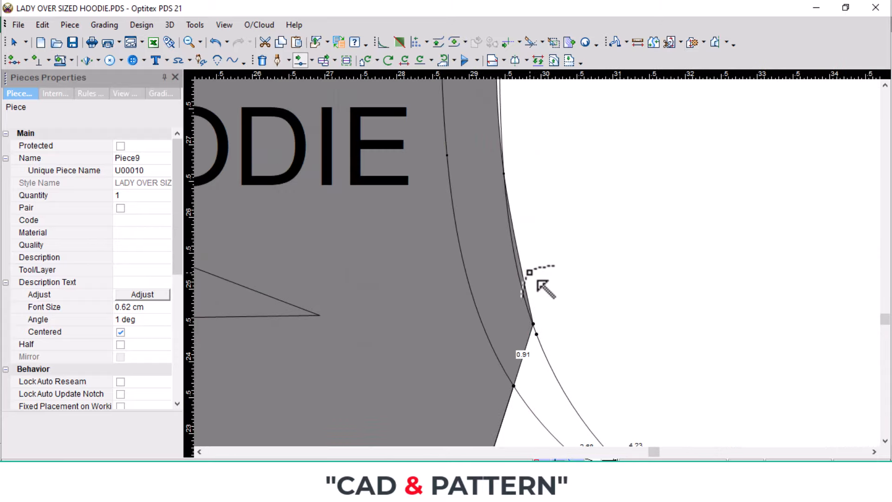
left_click(522, 273)
left_click(521, 283)
key("Return")
Move the back piece off the block, rotate it 90 degrees and place it beside the front piece
scroll(533, 260, "down", 7)
key("space")
left_click(366, 374)
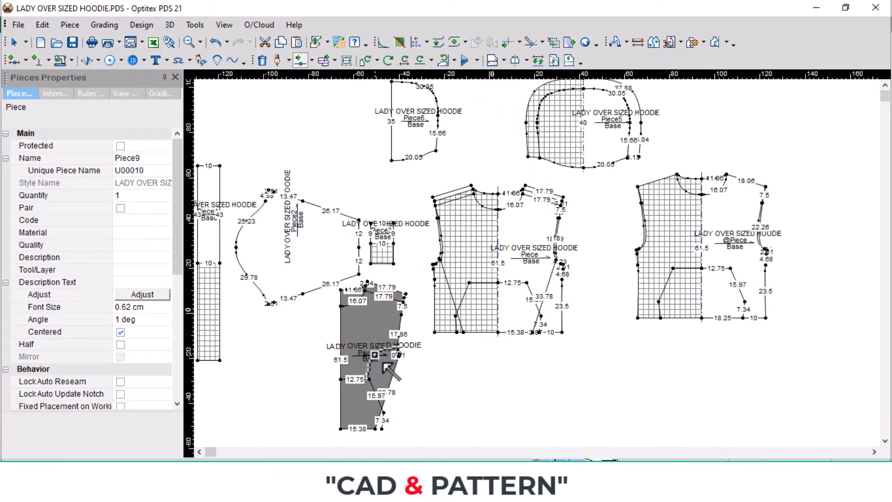
key("bracketleft")
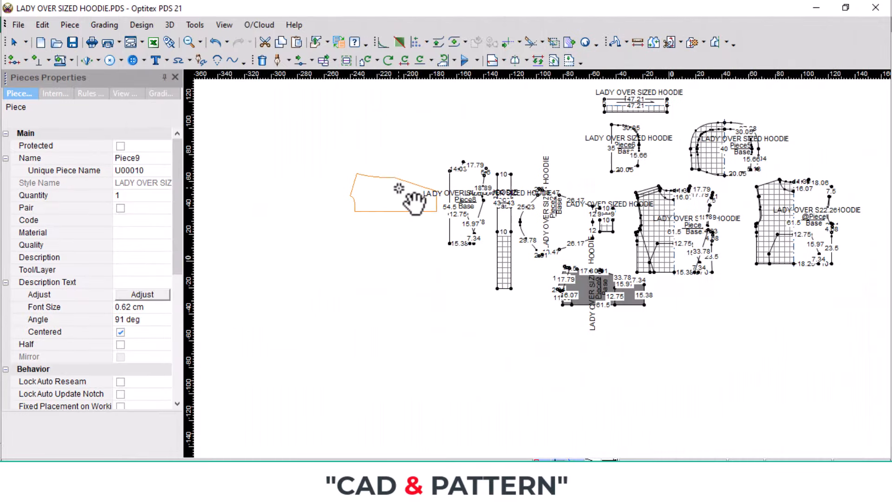
left_click_drag(409, 198, 419, 200)
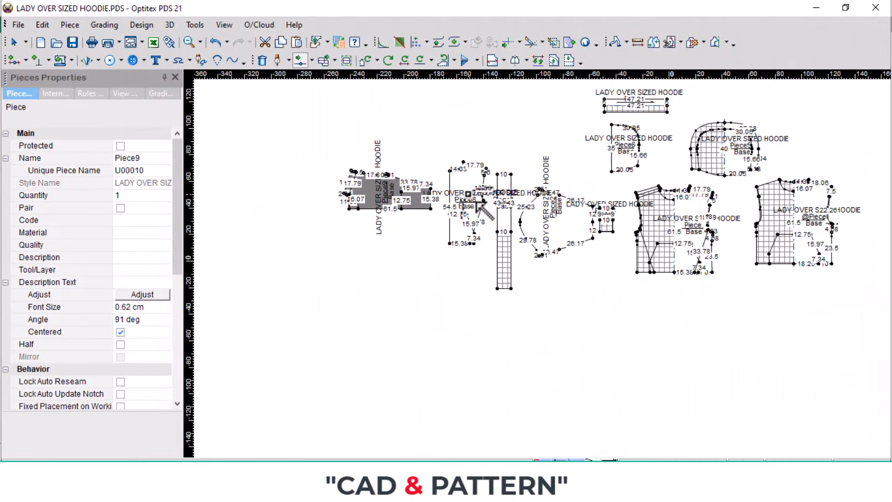
Move the front piece directly below the back piece and rotate it 90 degrees to match
left_click(467, 240)
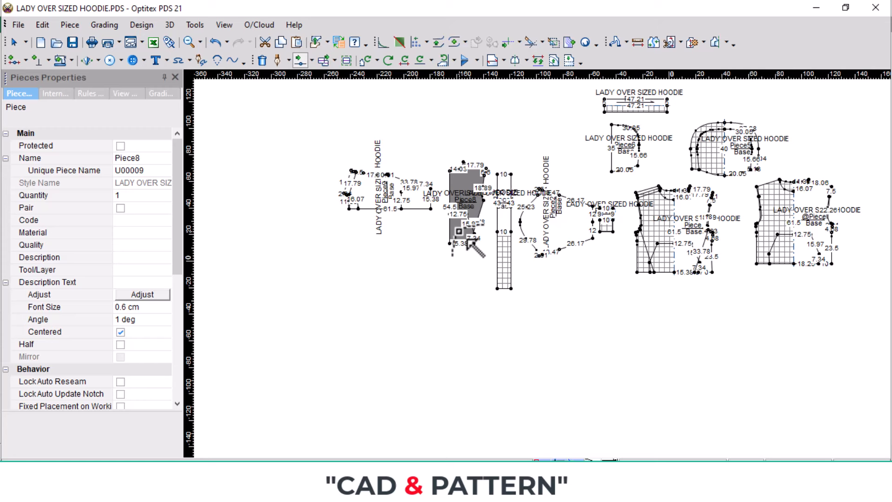
left_click_drag(468, 240, 379, 245)
key("bracketleft")
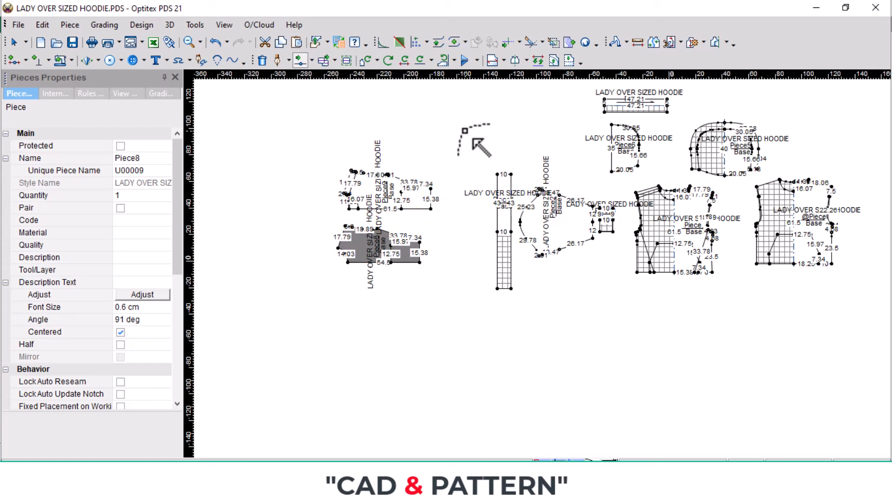
right_click(473, 139)
left_click(507, 139)
Move the hood side panel and hood centre panel beside the separated body pieces, rotating the side panel
scroll(548, 281, "down", 2)
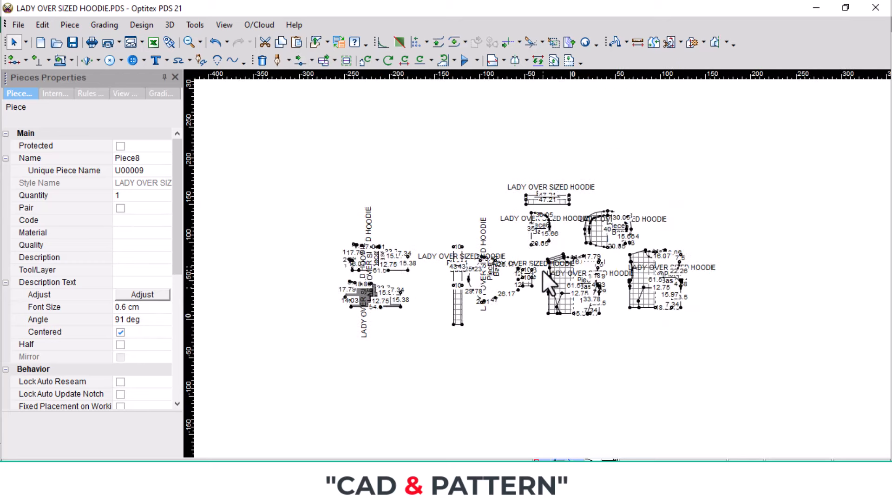
scroll(548, 281, "up", 3)
left_click(525, 182)
left_click_drag(525, 181, 350, 156)
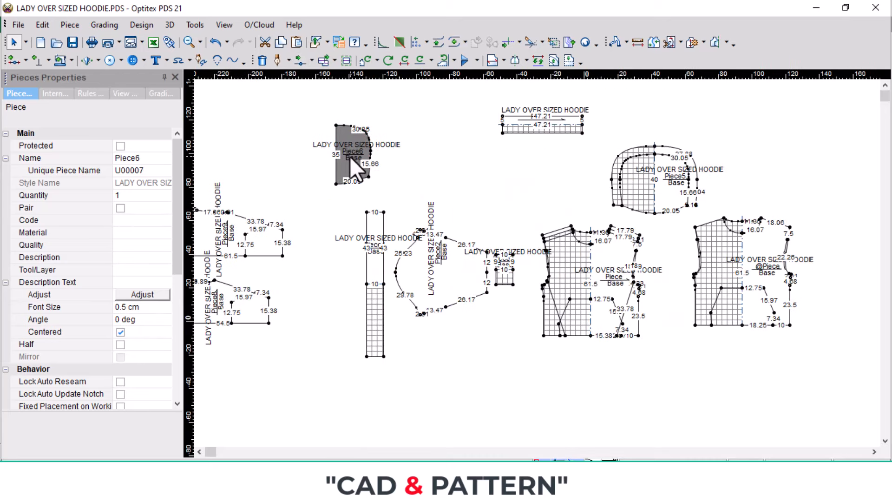
key("bracketleft")
left_click_drag(525, 122, 252, 146)
Build a front side panel from the hem, slanted line, inner lower armhole and side seam, and place it below the sleeve pieces
scroll(529, 283, "up", 3)
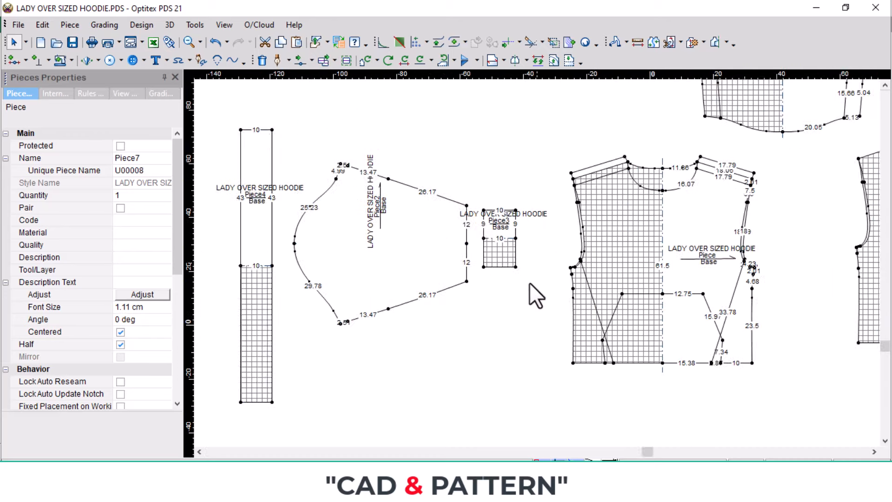
scroll(540, 263, "up", 2)
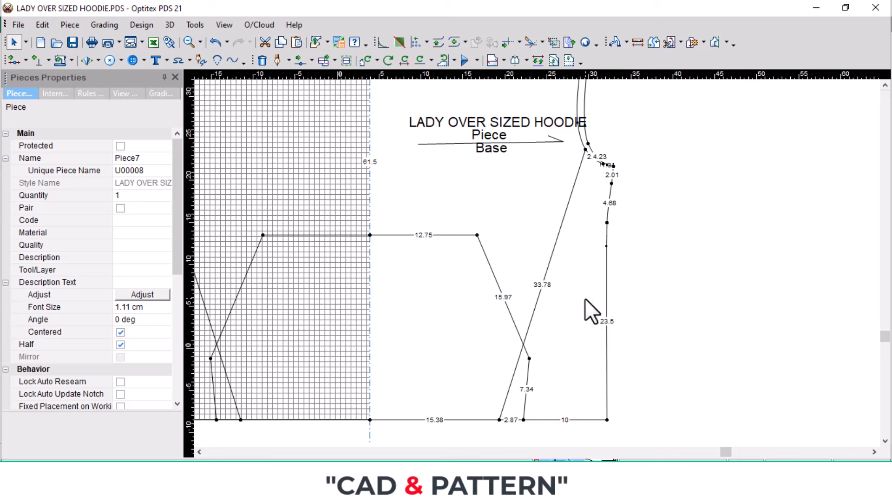
key("b")
left_click(576, 417)
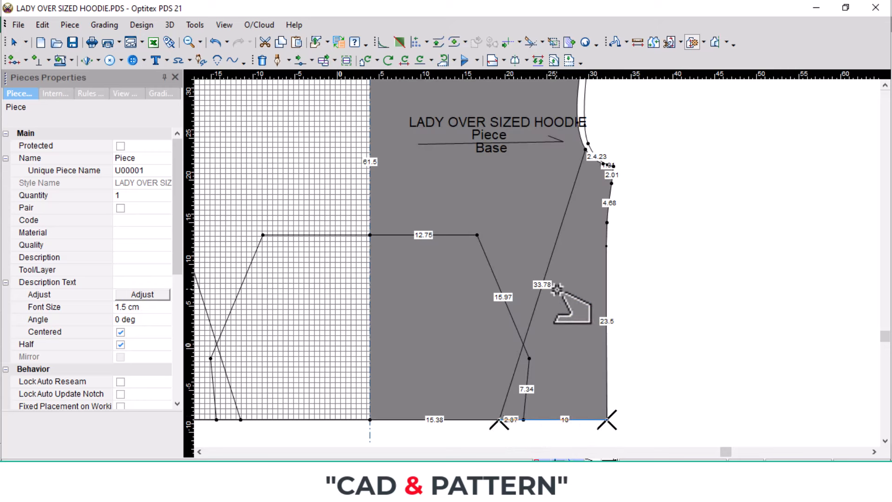
left_click(546, 272)
scroll(606, 190, "up", 3)
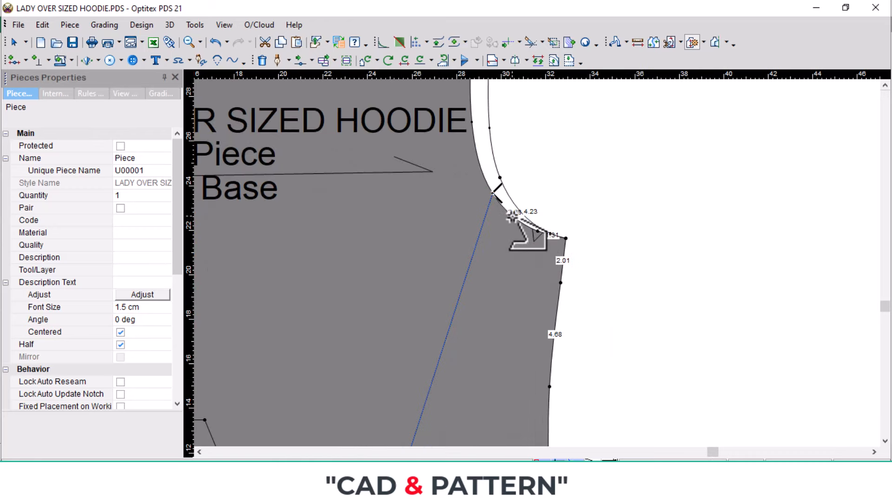
scroll(544, 244, "up", 2)
left_click(585, 250)
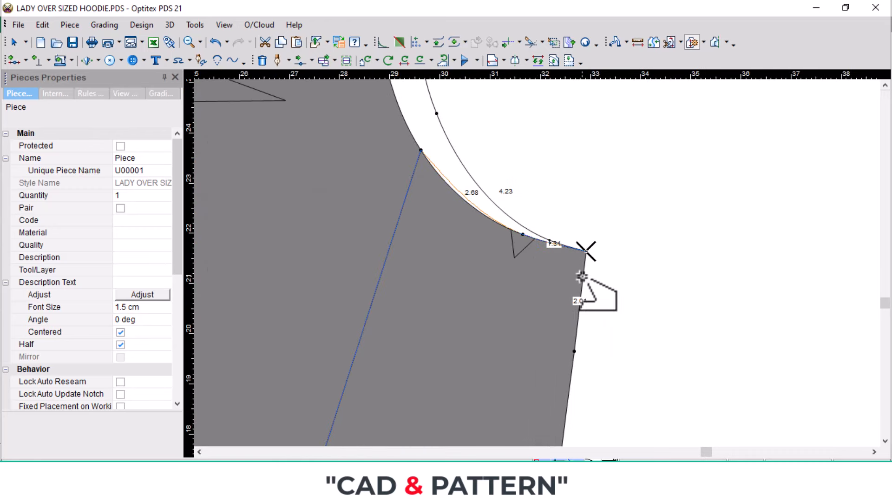
scroll(570, 394, "down", 2)
left_click(528, 345)
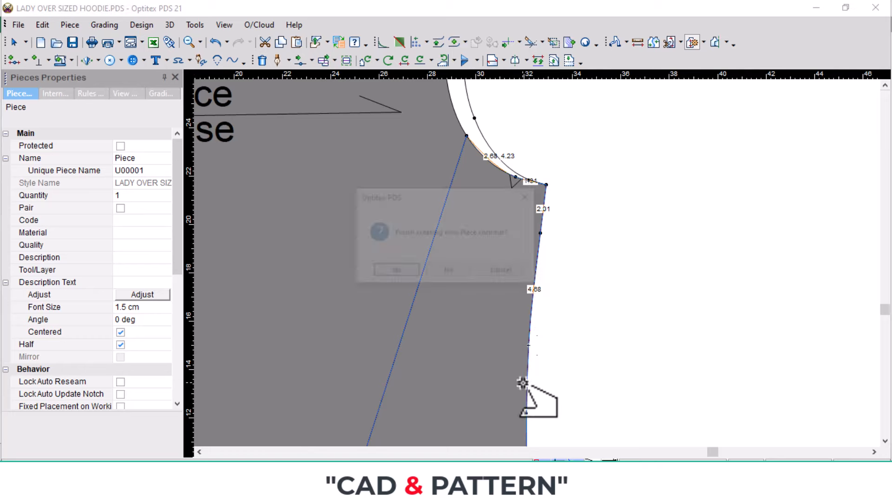
left_click(395, 272)
scroll(432, 367, "down", 3)
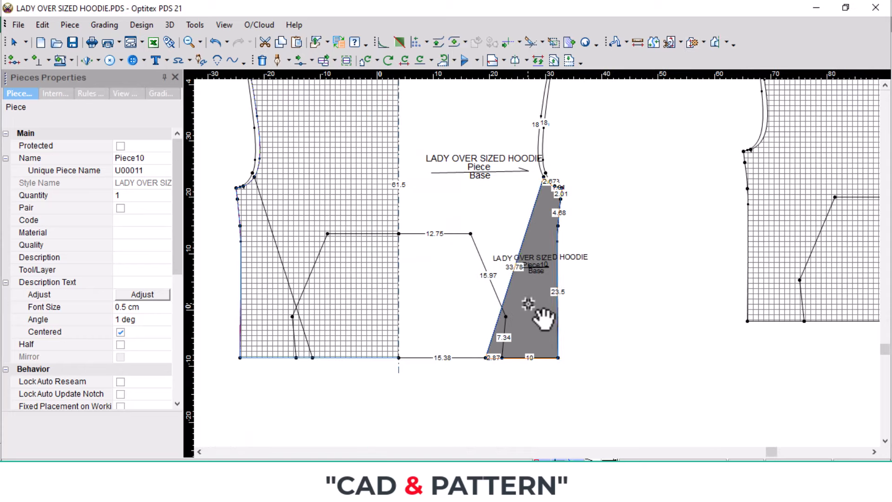
scroll(534, 265, "up", 2)
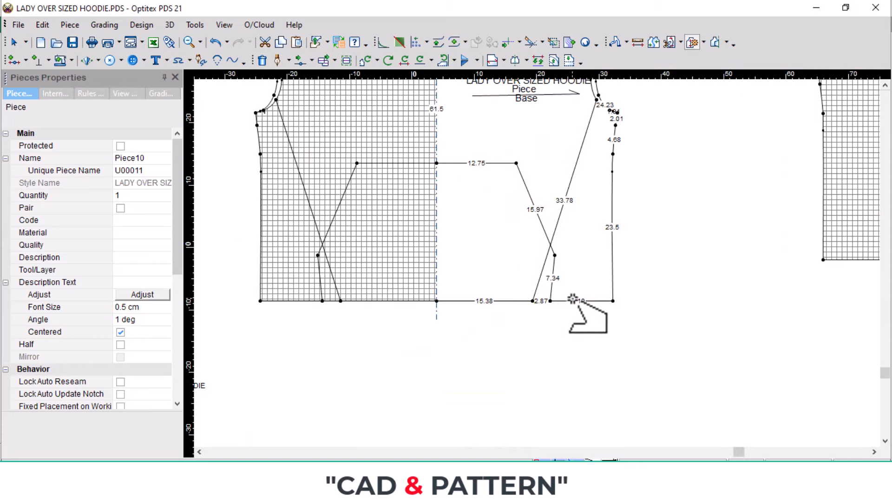
Build a back side panel bounded by the hem, slanted line, outer lower armhole and side seam
left_click(539, 287)
scroll(613, 106, "up", 4)
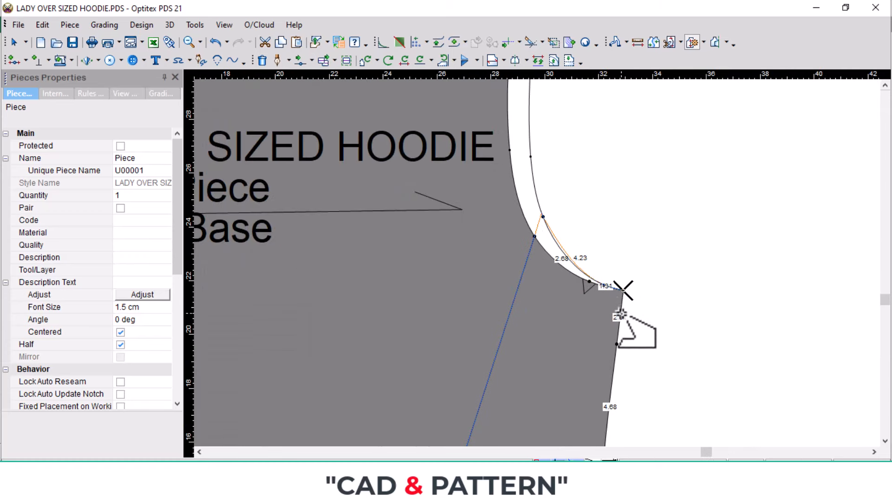
scroll(563, 384, "down", 4)
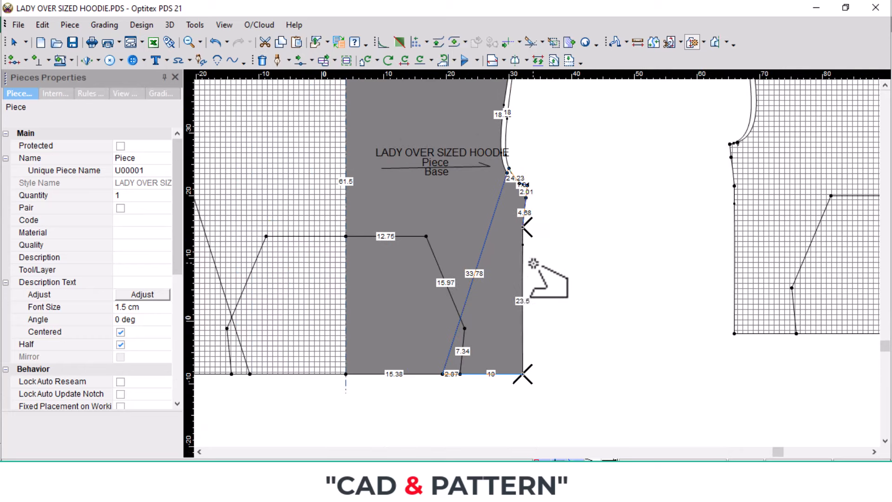
left_click(523, 261)
left_click(395, 271)
Reshape the back side panel's armhole curve to 4.23 cm so it follows the block's outer armhole
scroll(519, 201, "up", 5)
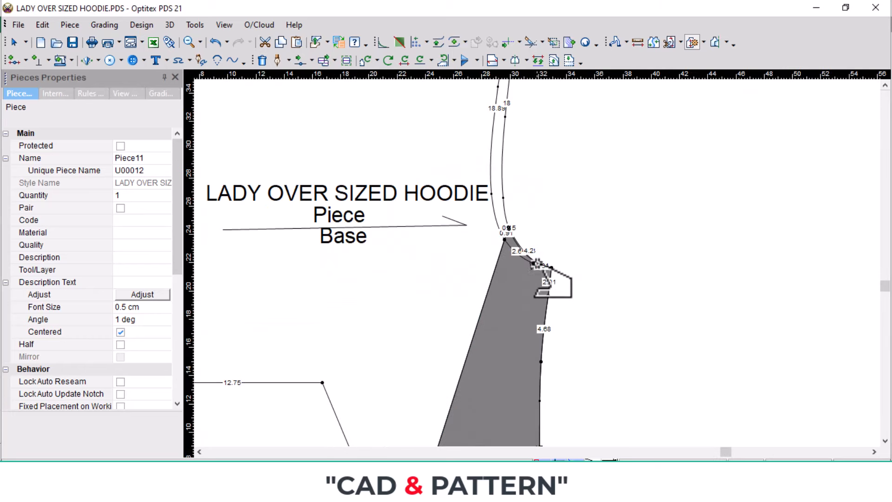
key("m")
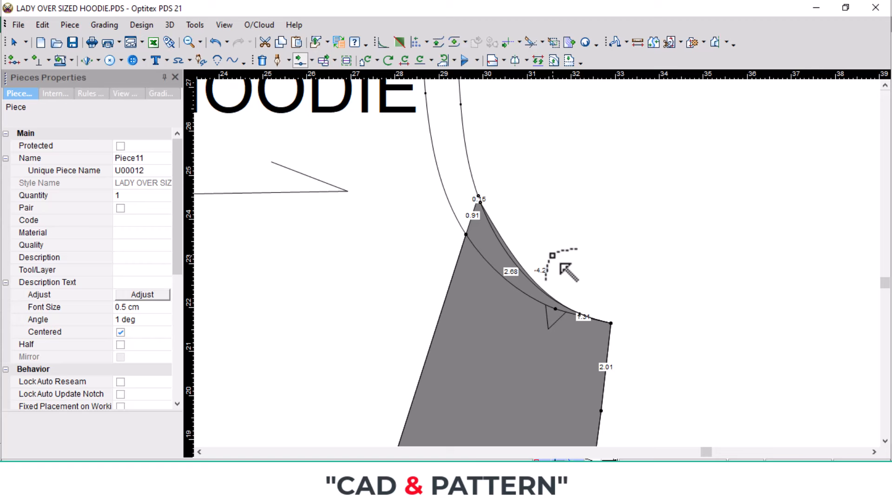
scroll(556, 234, "up", 3)
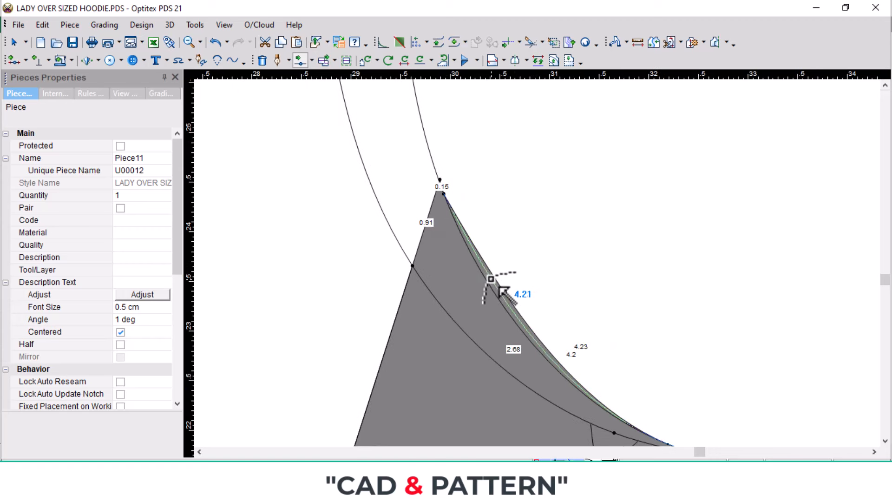
left_click(481, 270)
left_click(227, 339)
scroll(540, 279, "down", 3)
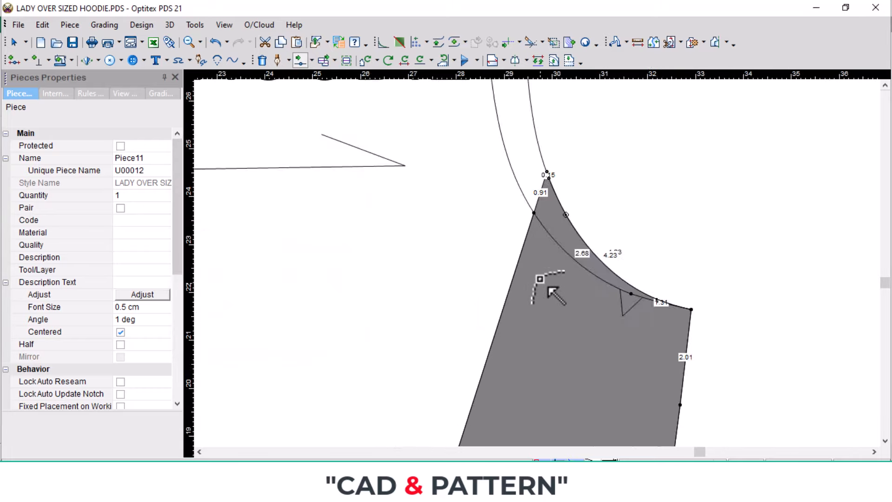
Move the back side panel next to the front side panel and flip it horizontally
scroll(540, 279, "down", 4)
key("space")
scroll(406, 383, "down", 3)
scroll(276, 326, "down", 3)
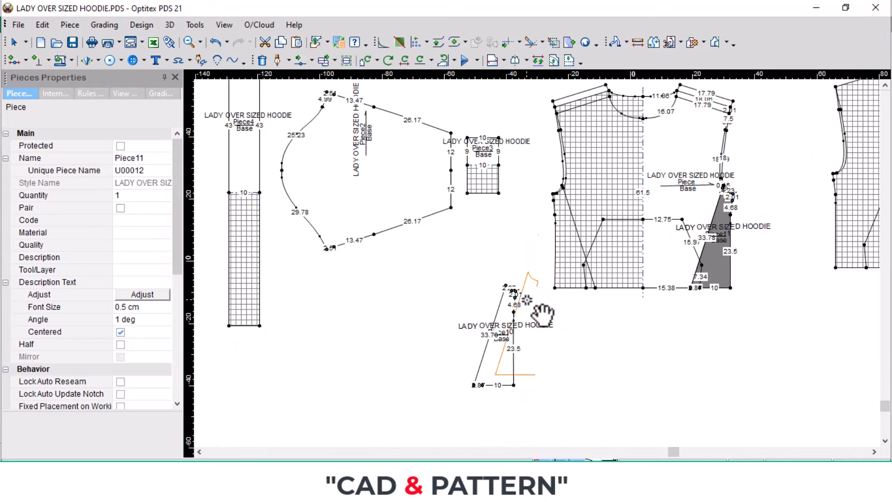
left_click(542, 315)
scroll(553, 278, "up", 5)
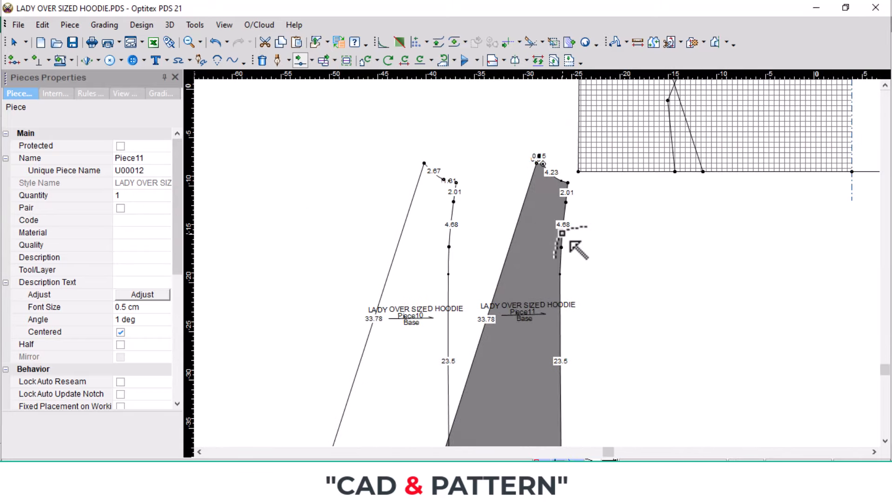
key("=")
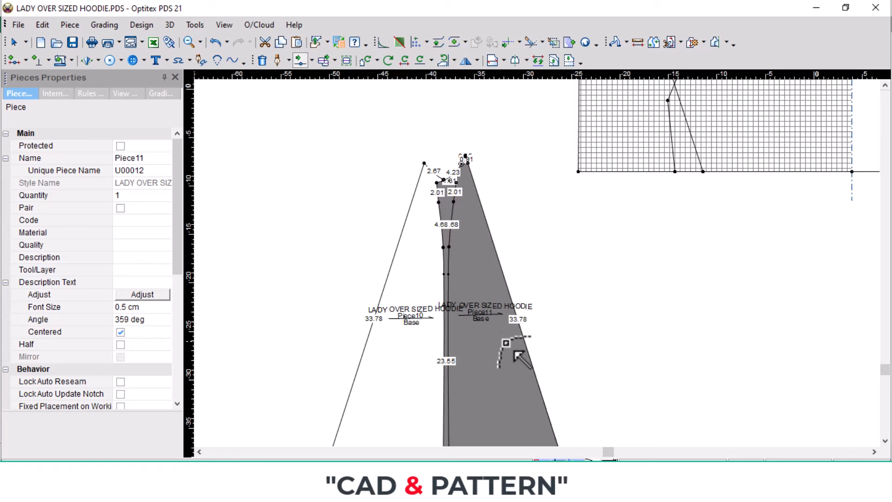
Align the back side panel with the front side panel by joining their hem corners at the side seam
key("space")
left_click(513, 342)
key("m")
scroll(510, 360, "up", 2)
scroll(477, 386, "down", 2)
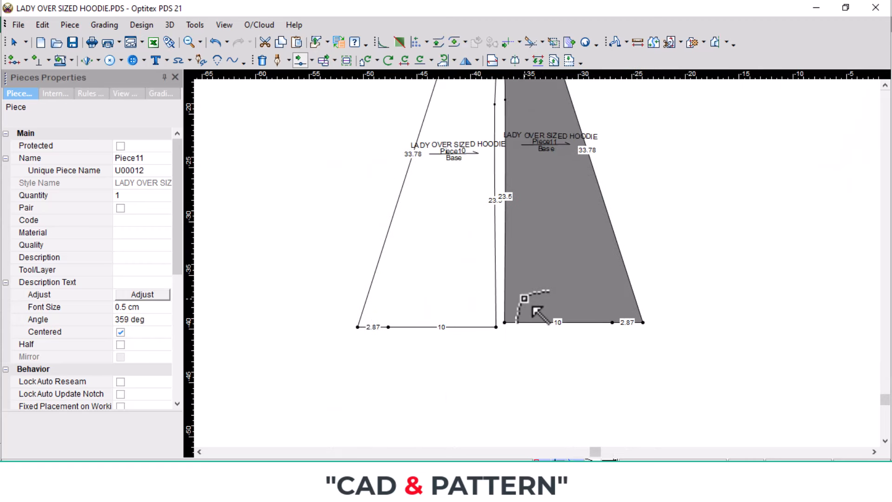
key("space")
left_click(497, 327)
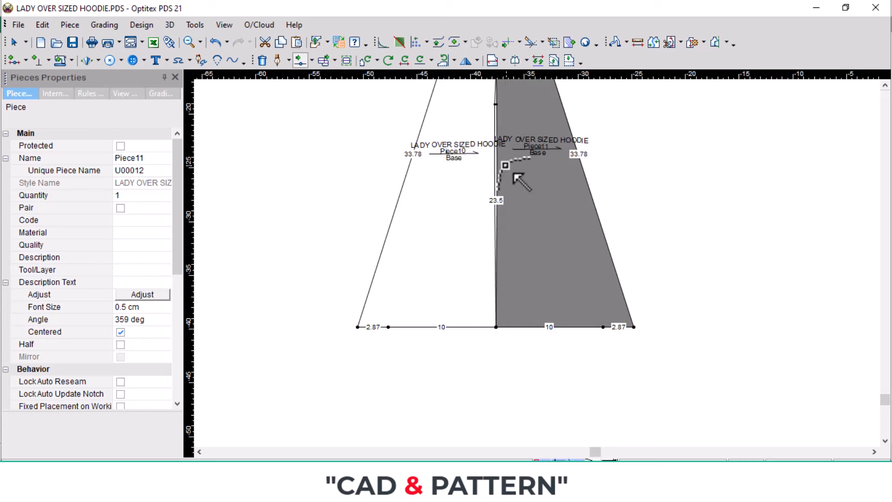
scroll(525, 200, "down", 2)
scroll(550, 251, "up", 4)
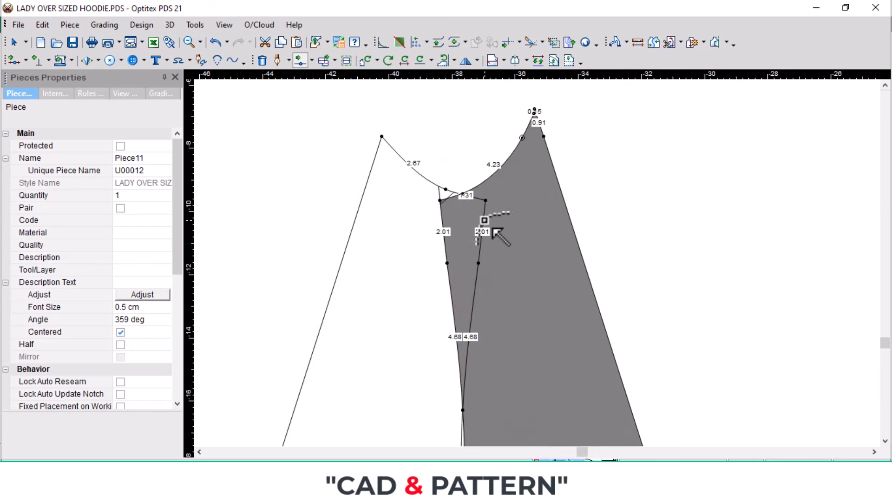
right_click(645, 177)
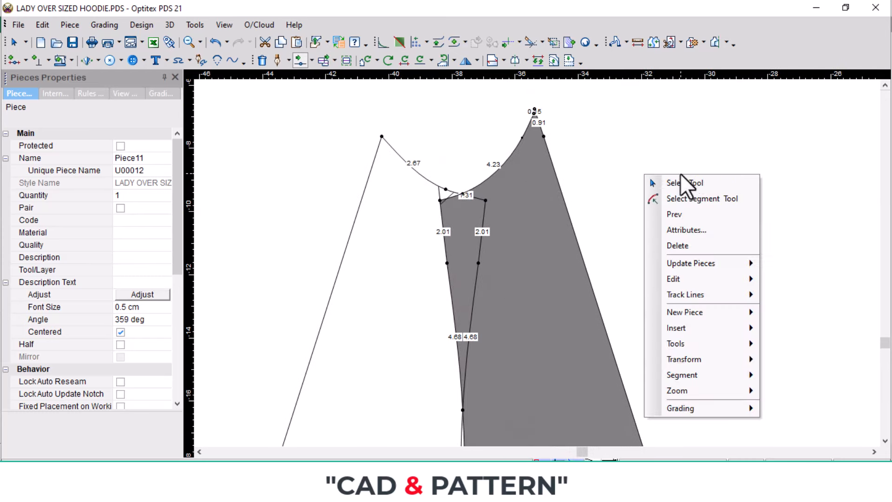
Examine the joined side panels alongside the front body block
left_click(684, 181)
scroll(542, 214, "down", 6)
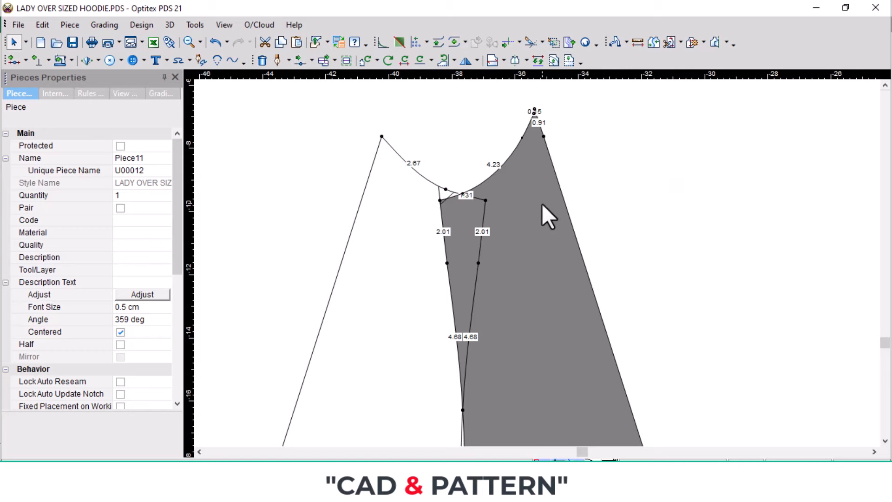
scroll(536, 261, "down", 2)
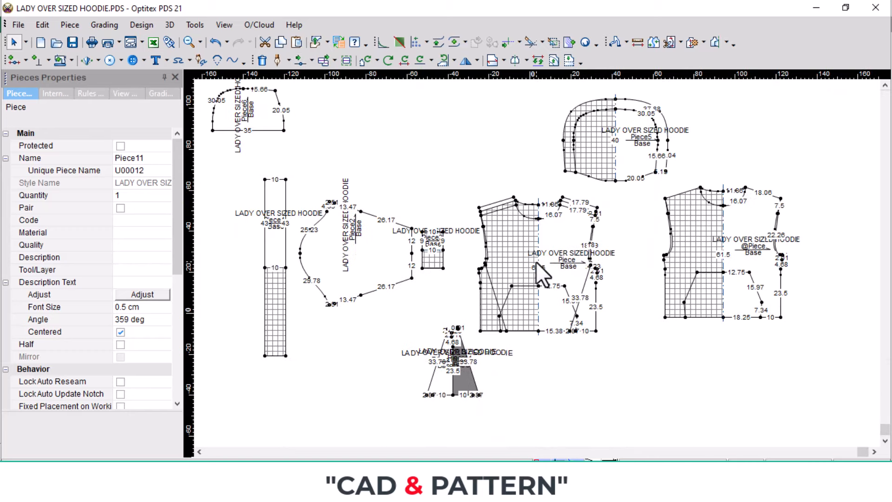
scroll(542, 263, "up", 5)
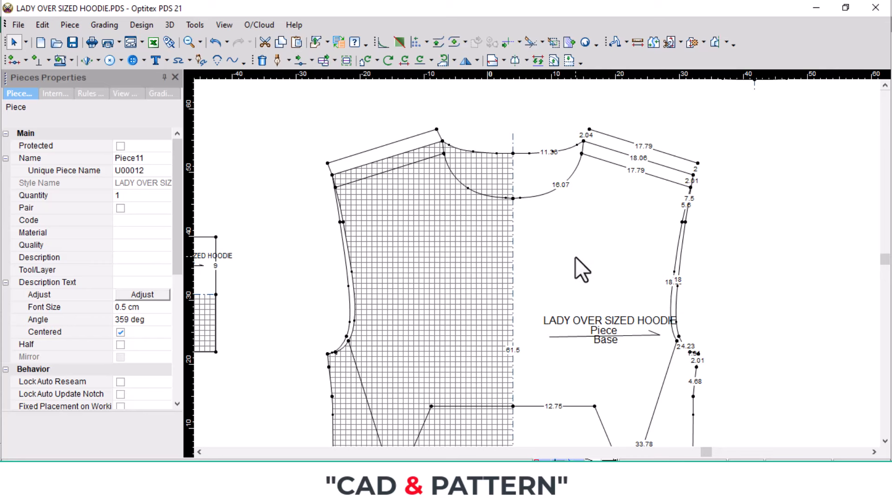
scroll(566, 258, "down", 2)
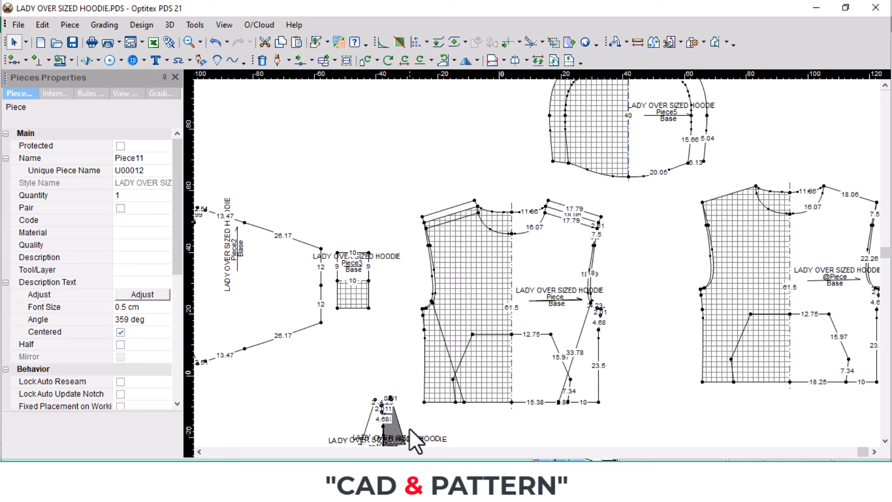
scroll(409, 428, "up", 4)
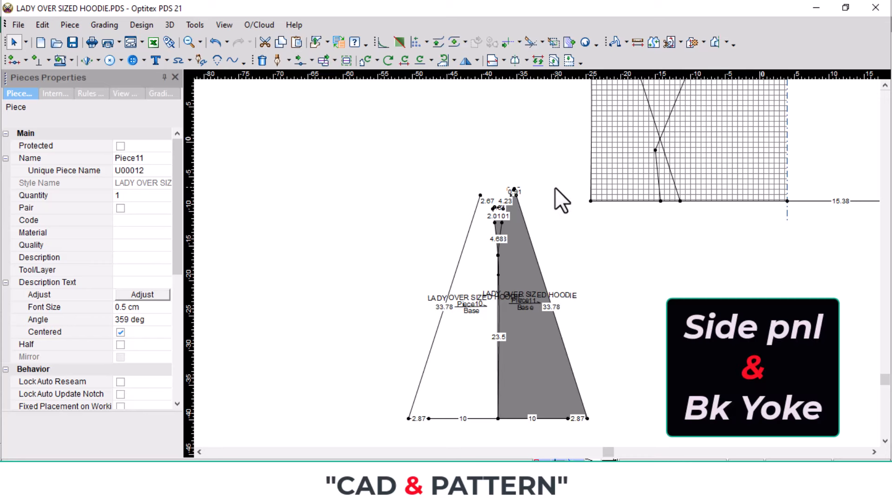
scroll(539, 261, "down", 4)
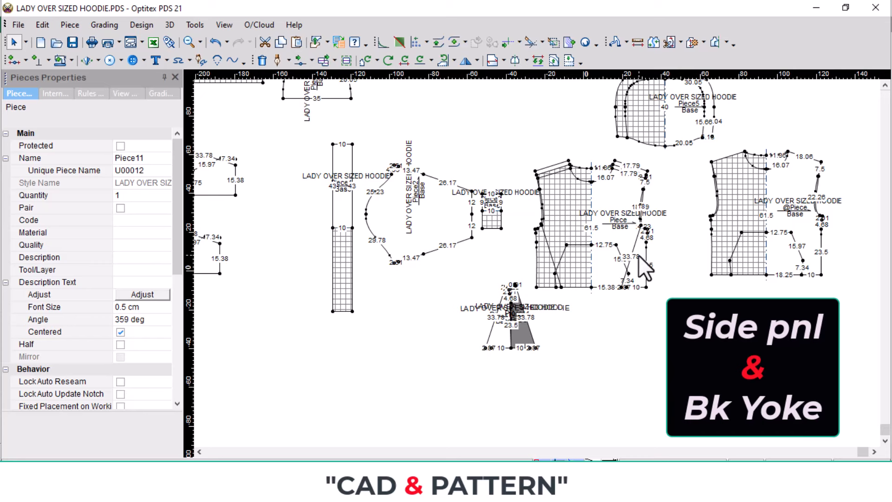
Build a kangaroo pocket piece from the front block, bounded by the pocket's top, slanted and side lines, the hem and the centre line
scroll(639, 255, "up", 5)
left_click(501, 306)
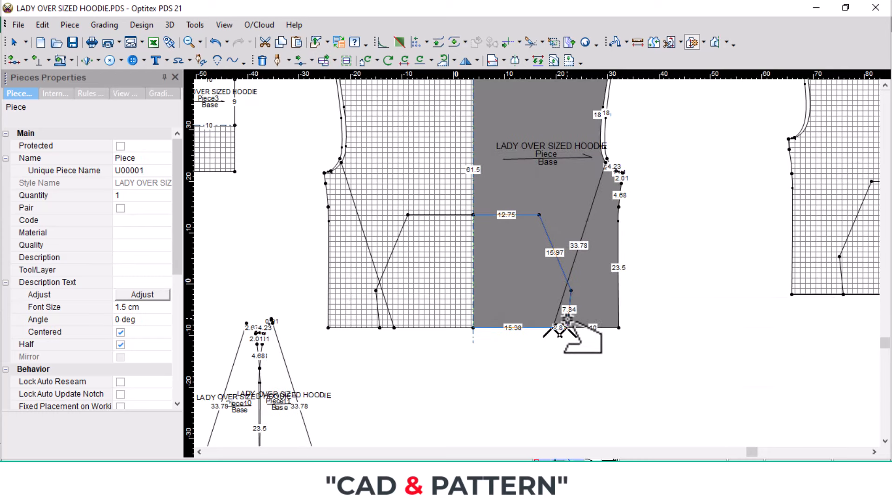
scroll(560, 332, "up", 3)
left_click(518, 292)
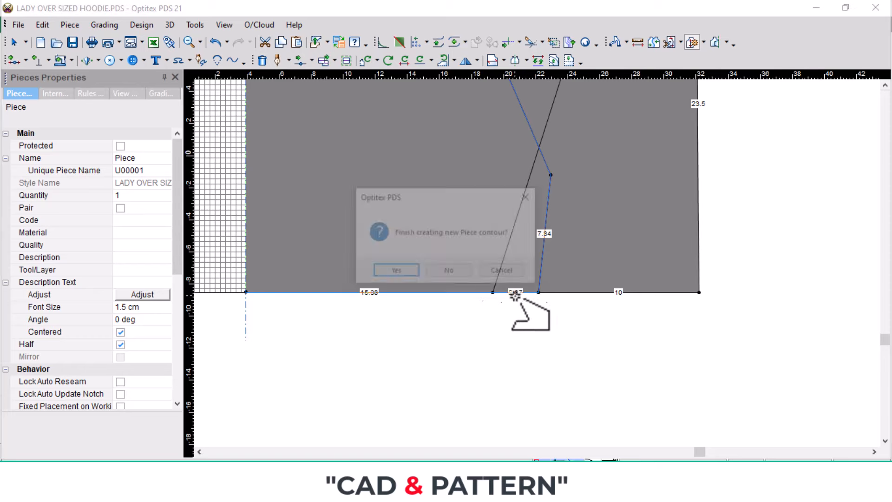
left_click(395, 272)
Move the new pocket piece beside the separated front and back pieces and rotate it 90 degrees
scroll(305, 253, "down", 6)
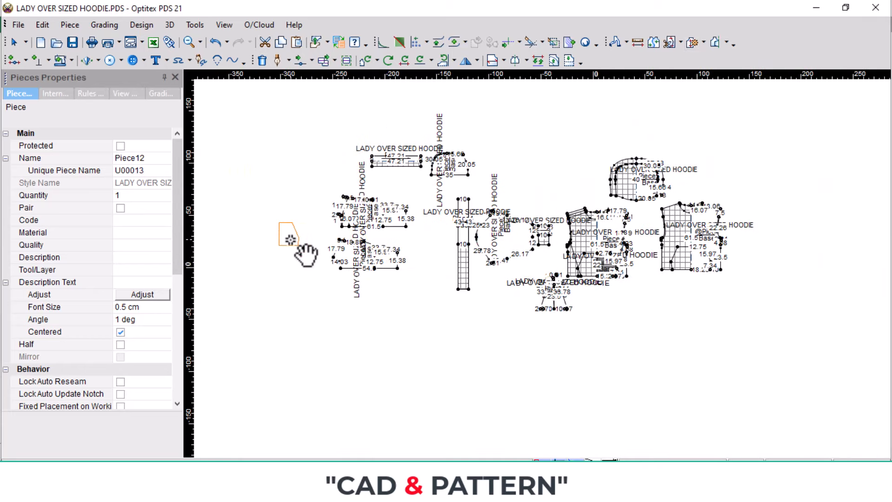
left_click(290, 240)
key("r")
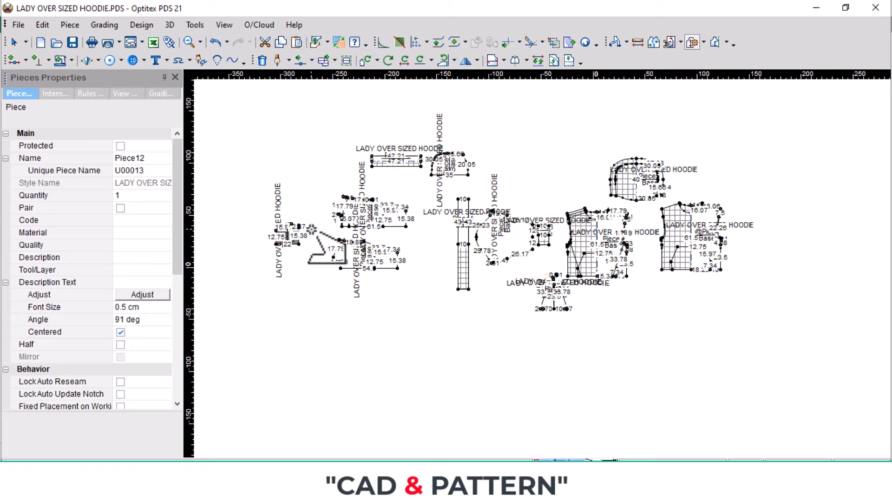
scroll(312, 228, "up", 5)
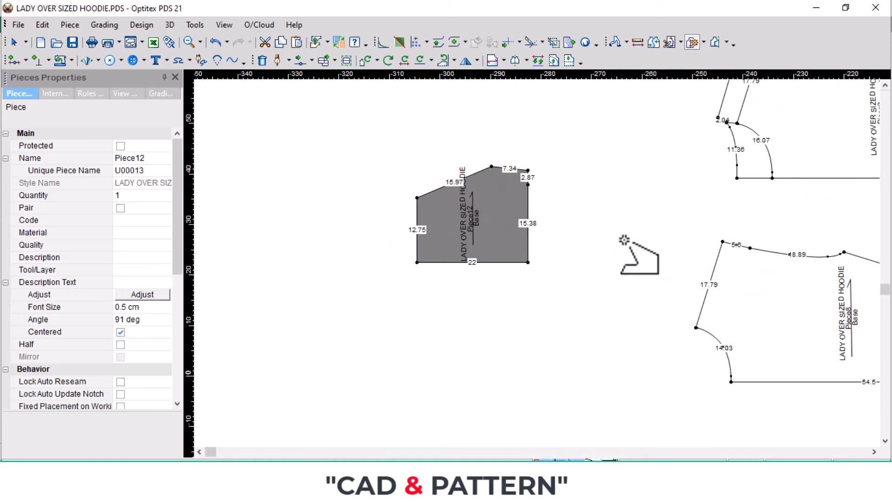
scroll(744, 234, "down", 2)
right_click(668, 222)
left_click(687, 228)
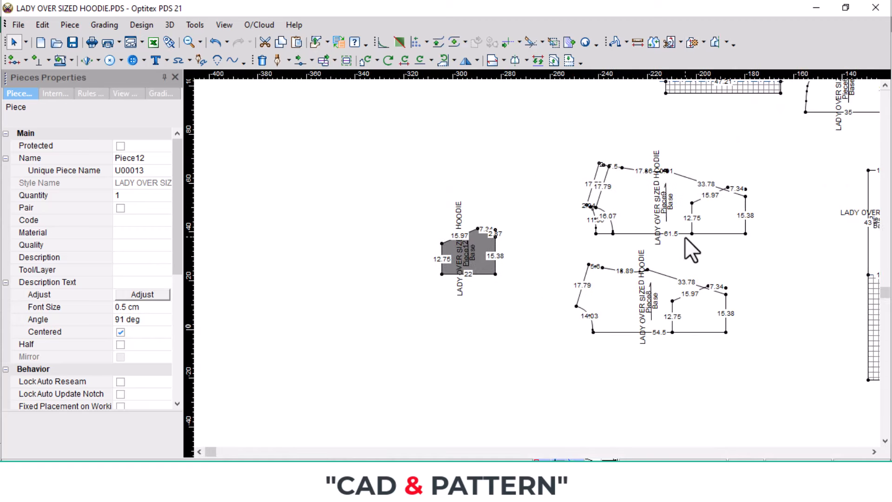
Delete the pocket outline, front neckline curve and inner shoulder line from the separated back piece
scroll(599, 222, "up", 2)
left_click(594, 225)
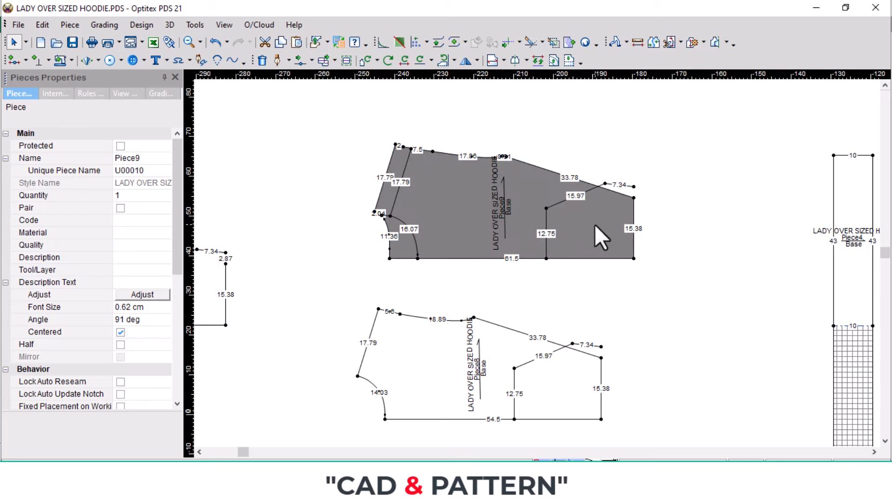
left_click(548, 232)
left_click(412, 238)
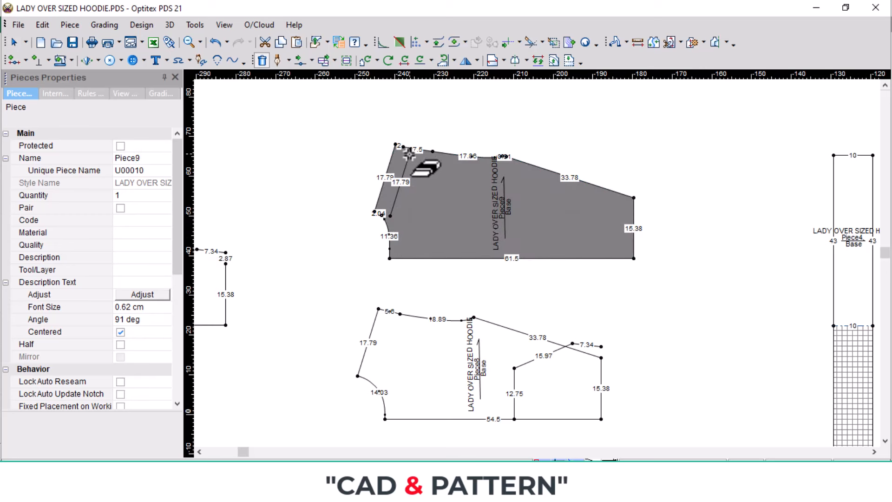
scroll(409, 154, "up", 2)
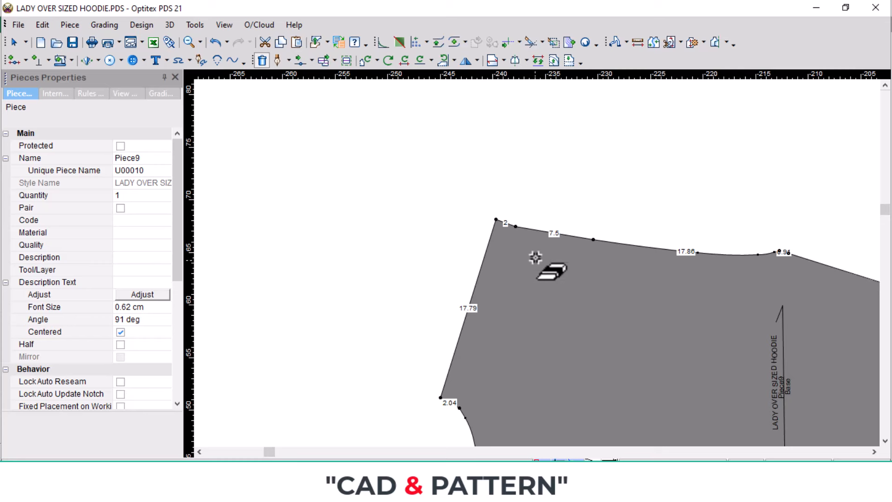
Add a notch on the back piece's armhole near the shoulder tip and mirror the piece about its centre back line
left_click(510, 233)
scroll(578, 284, "down", 2)
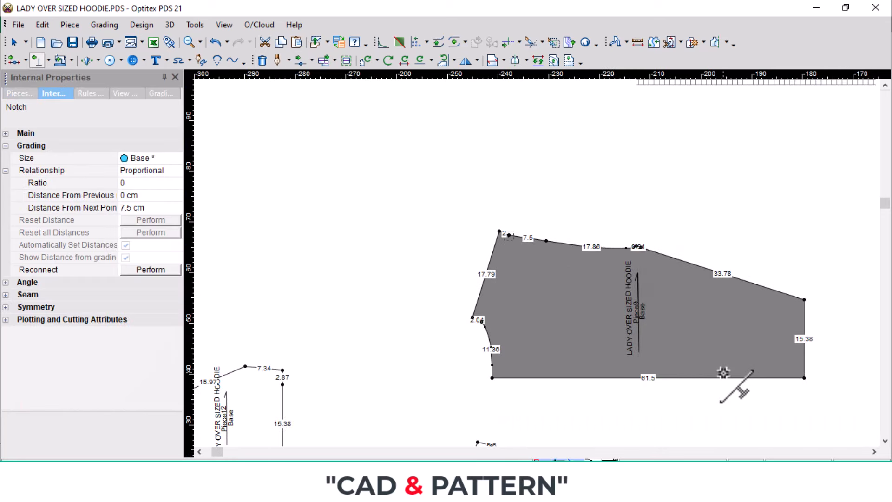
scroll(723, 372, "down", 2)
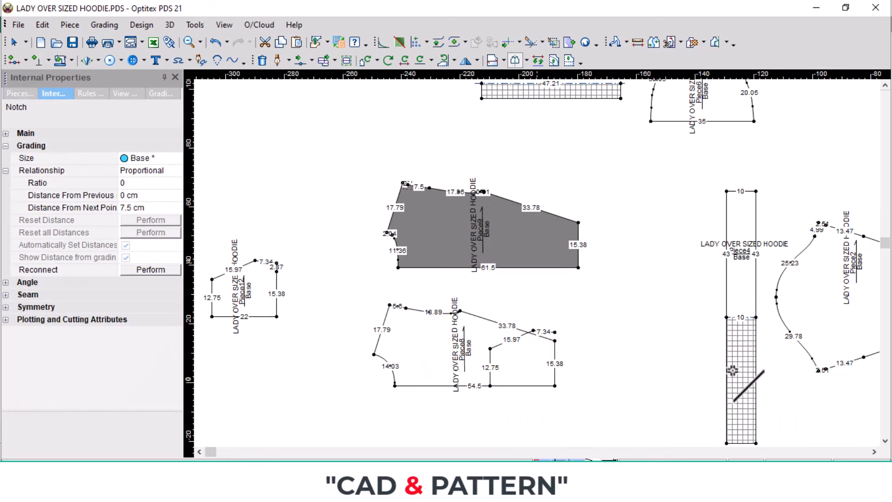
left_click(398, 269)
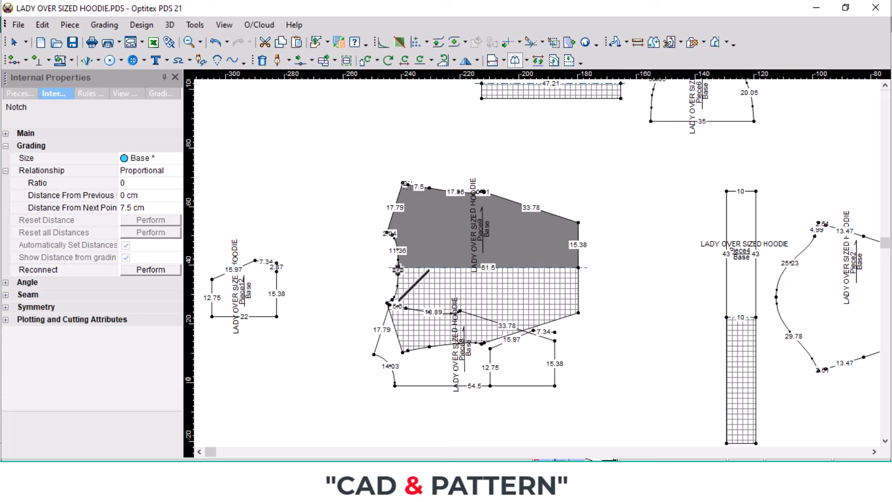
Move the mirrored back piece clear of the front piece and reposition the front piece beside it
left_click(690, 290)
key("space")
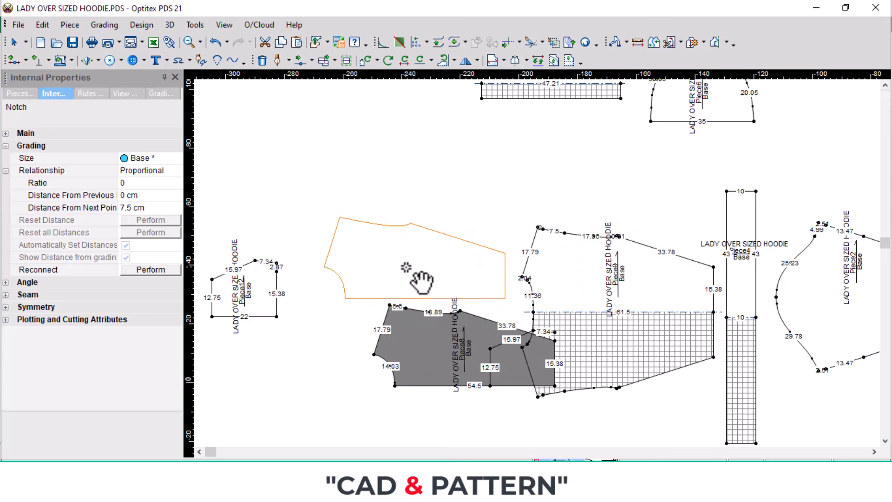
left_click(421, 281)
scroll(529, 307, "down", 3)
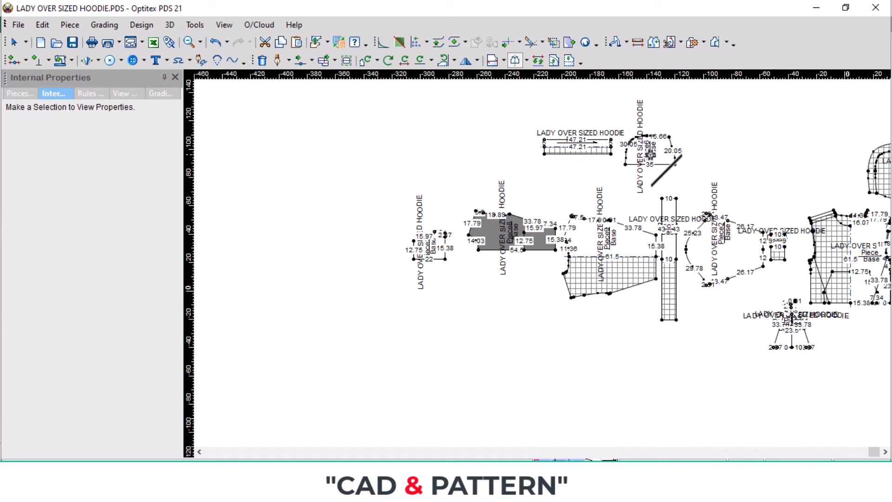
Move the separate hood piece and the 47.21 cm folded band below the front and pocket pieces
key("space")
left_click(513, 285)
key("space")
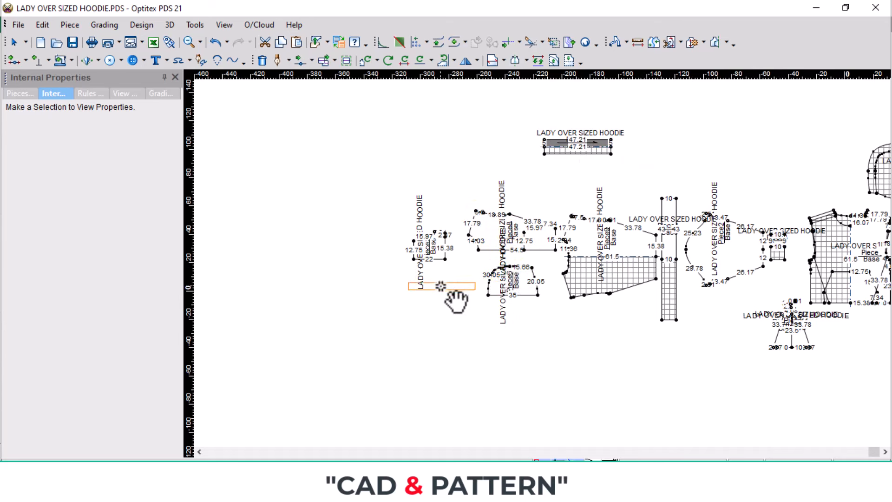
left_click(441, 286)
right_click(649, 159)
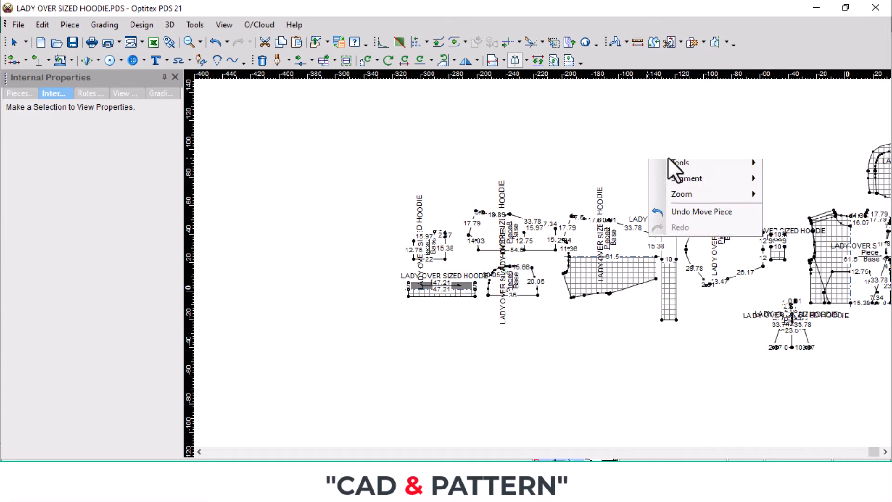
left_click(697, 167)
Set the baselines of all selected pieces parallel to the back piece's centre line
scroll(641, 243, "up", 2)
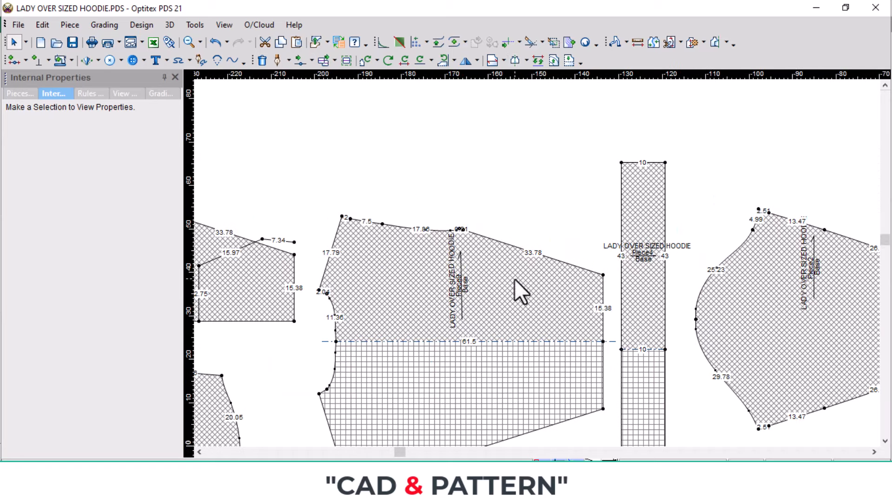
key("c")
scroll(382, 316, "up", 1)
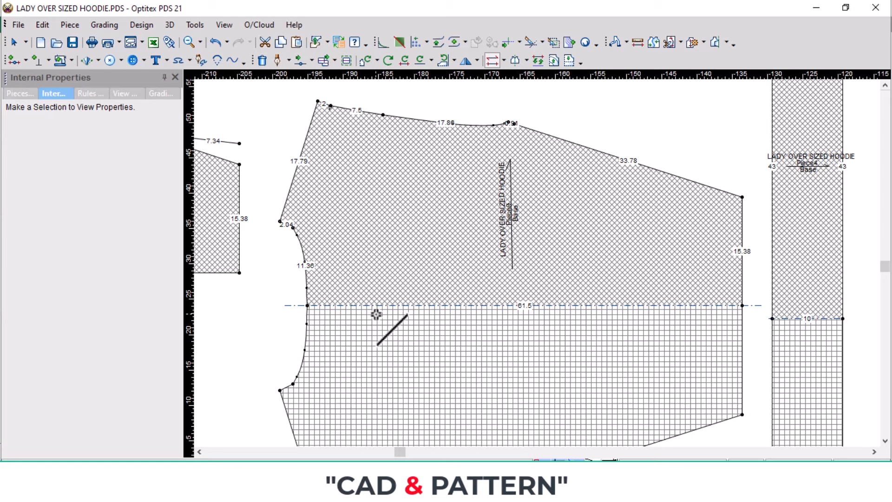
left_click(307, 306)
left_click(742, 305)
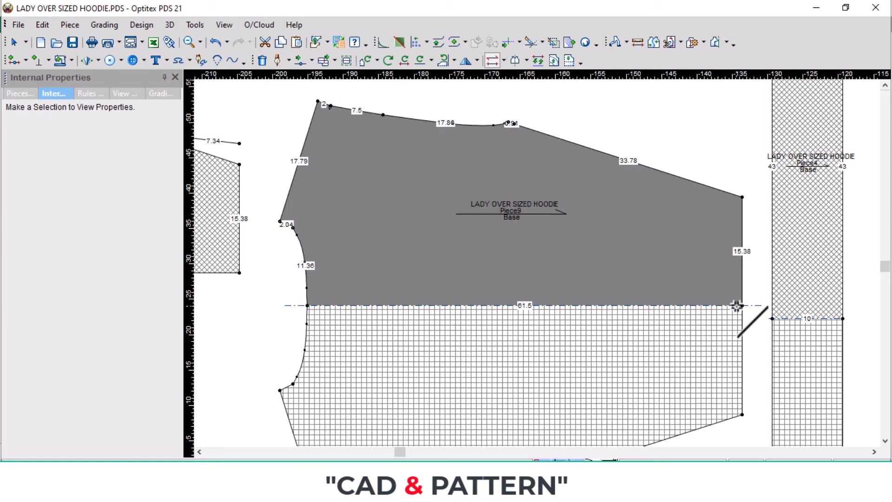
scroll(725, 302, "down", 2)
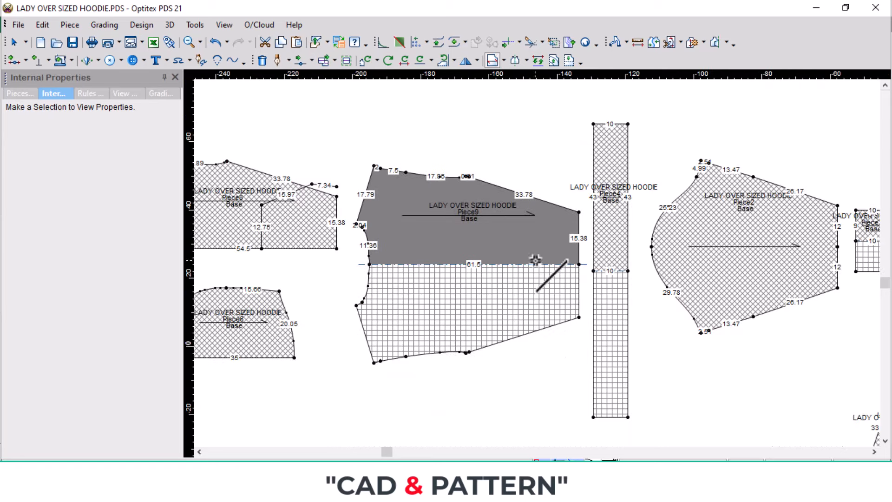
right_click(304, 134)
left_click(360, 146)
Delete the pocket outline from the separated front piece
scroll(313, 155, "down", 1)
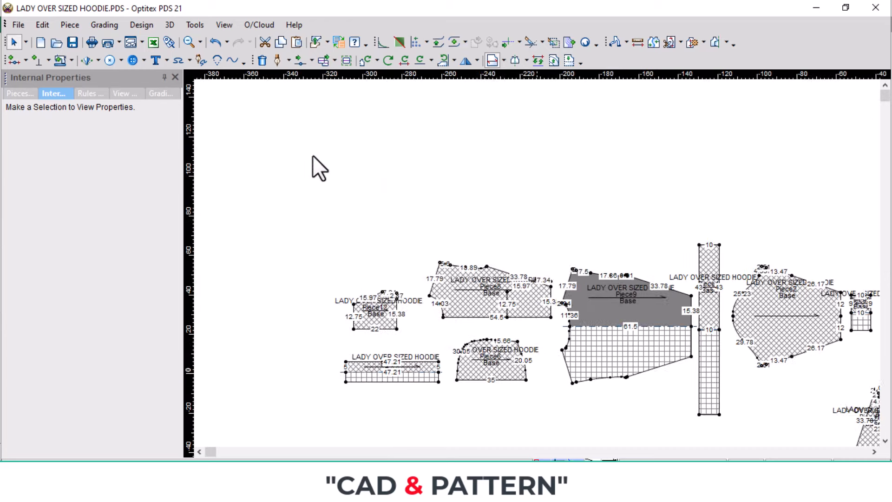
scroll(542, 270, "up", 2)
left_click(472, 351)
scroll(473, 352, "down", 1)
key("Delete")
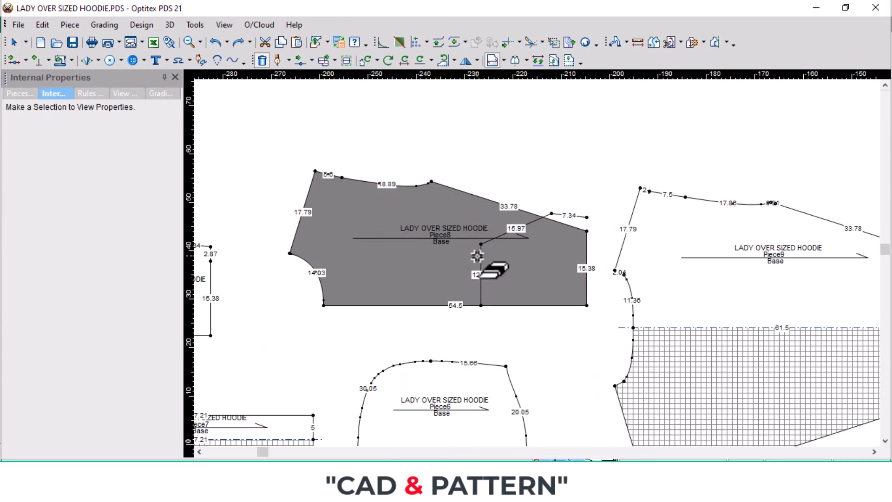
left_click(481, 248)
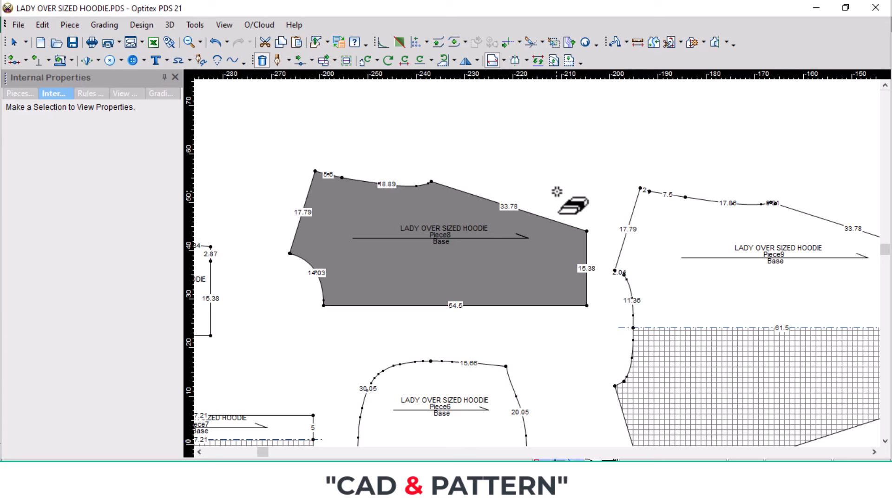
scroll(555, 197, "down", 1)
right_click(529, 225)
left_click(577, 233)
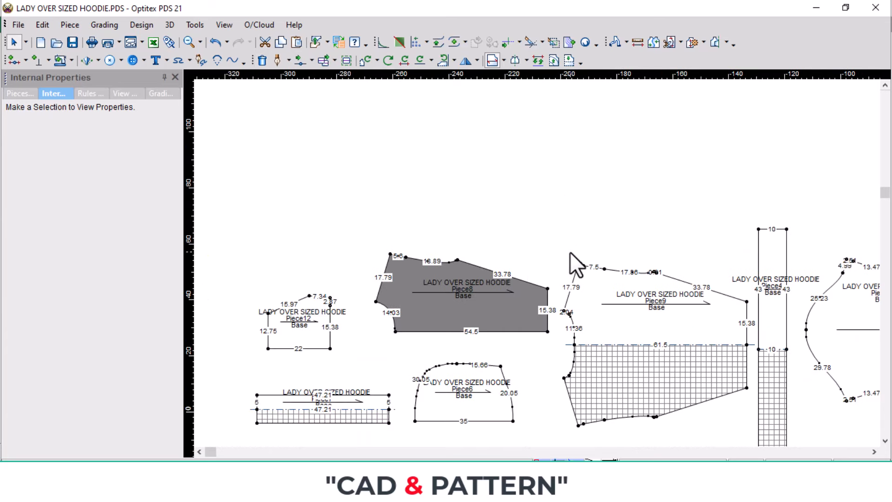
Name the pocket piece KANGAROO PKT 1X2 and mark it as a pair
left_click(304, 336)
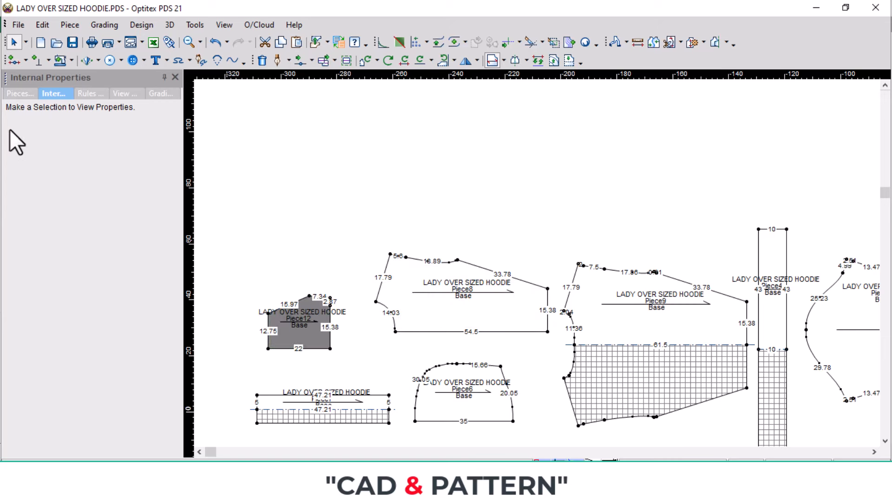
left_click(29, 95)
left_click(147, 158)
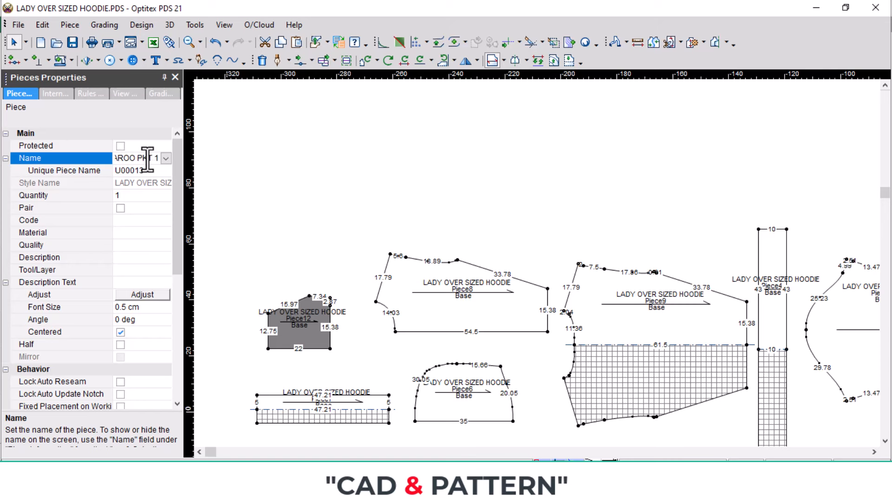
left_click(120, 208)
Set the pocket piece's material to SELF and adjust its description text
left_click(133, 234)
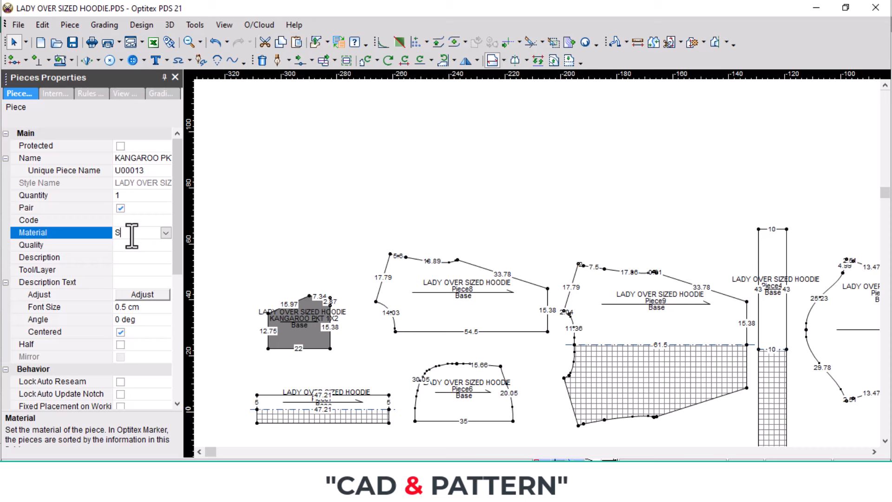
left_click(146, 296)
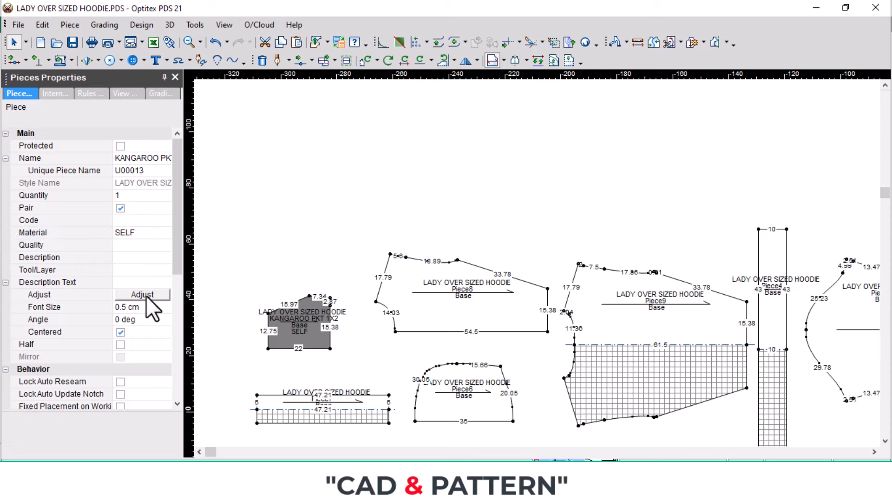
right_click(311, 192)
left_click(384, 204)
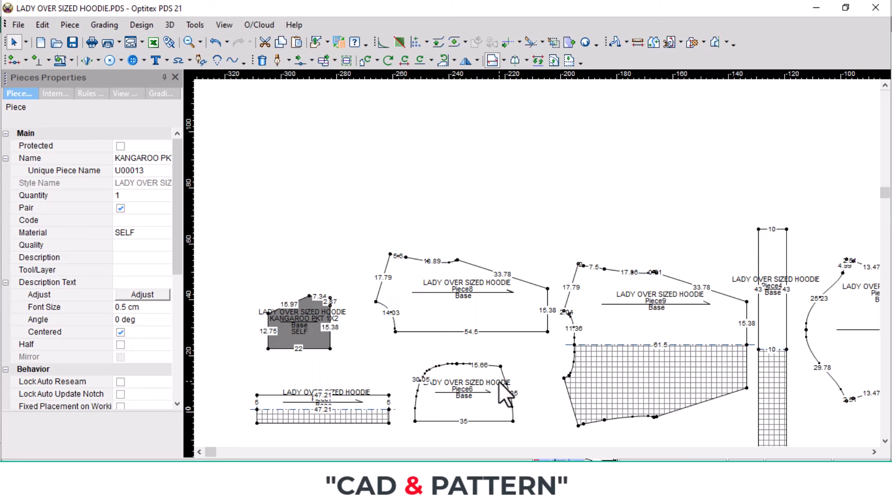
Name the separated front piece FR PART 1X2 and mark it as a pair
left_click(477, 331)
left_click(140, 158)
type("FR")
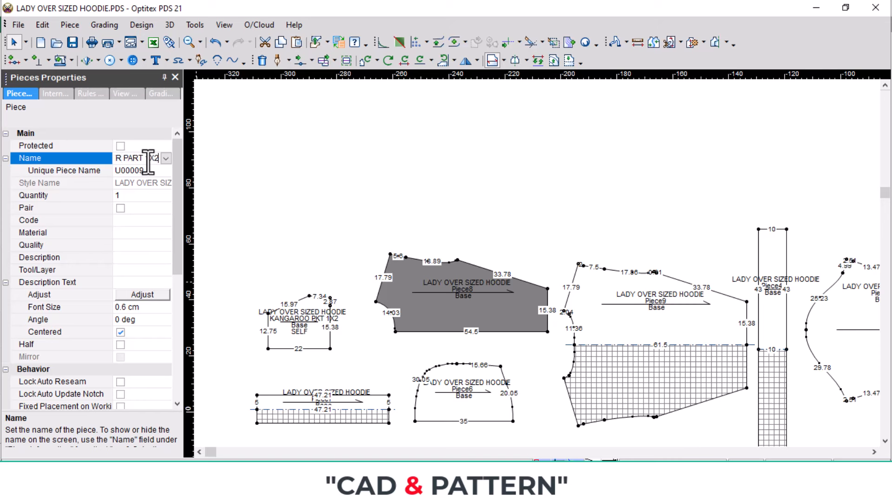
left_click(120, 208)
Set the front piece's material to SELF, then adjust its description text and give it a 0.5 cm font size
left_click(131, 233)
type("SELF")
left_click(142, 297)
left_click(143, 307)
type("0.5")
Label the hood side piece HOOD 1X4 as a pair, with the material SELF 1X2 & S/J 1X2
left_click(470, 400)
left_click(154, 161)
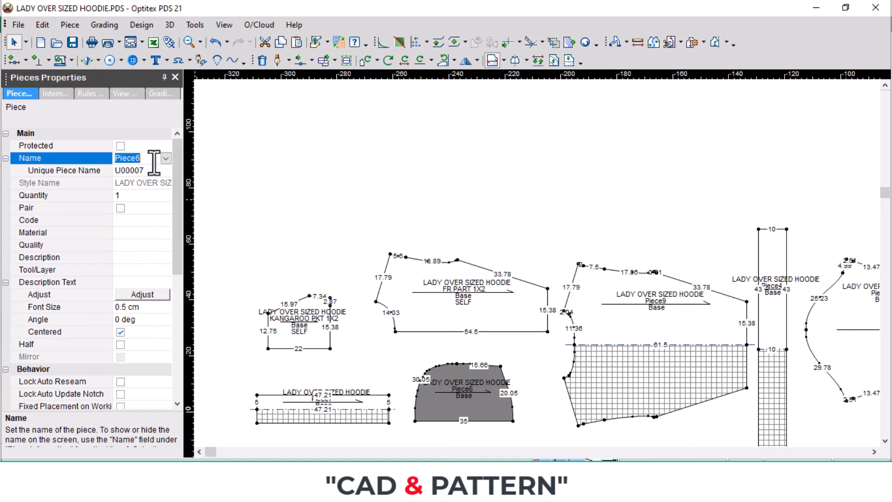
type("HOOD 1X4")
left_click(120, 208)
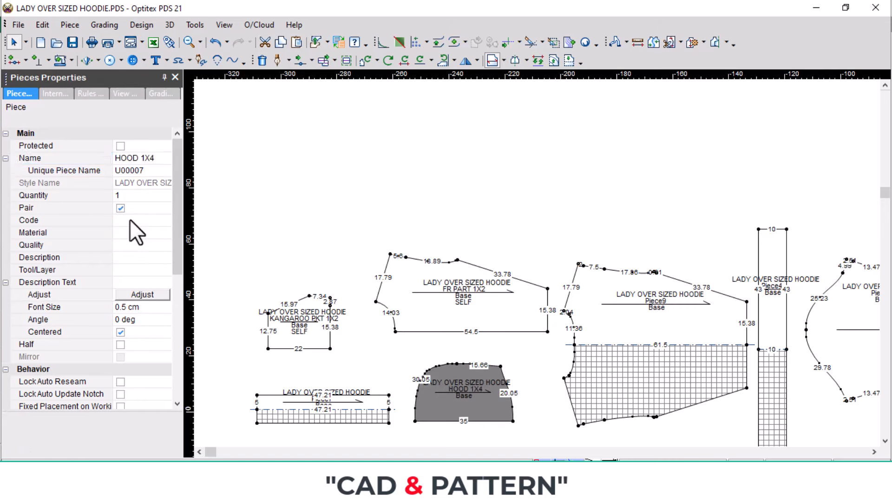
left_click(137, 234)
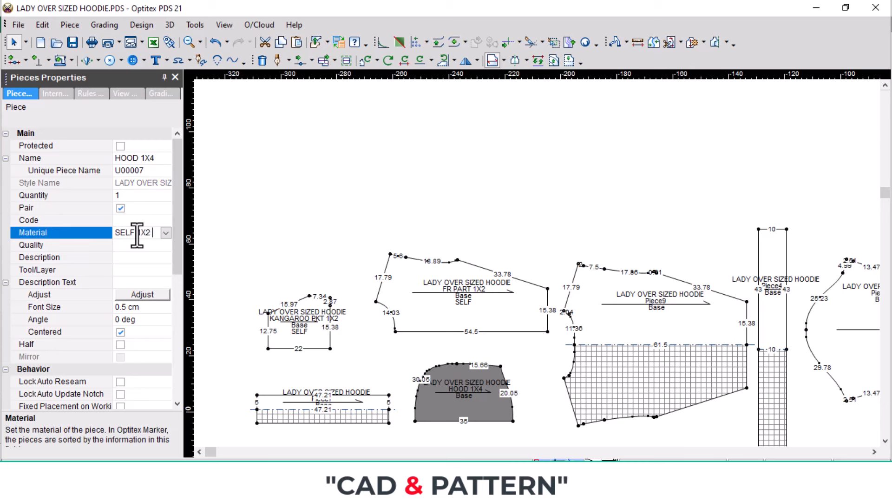
Name the hood's narrow middle panel piece HOOD MDL PNL
left_click(377, 399)
left_click(146, 158)
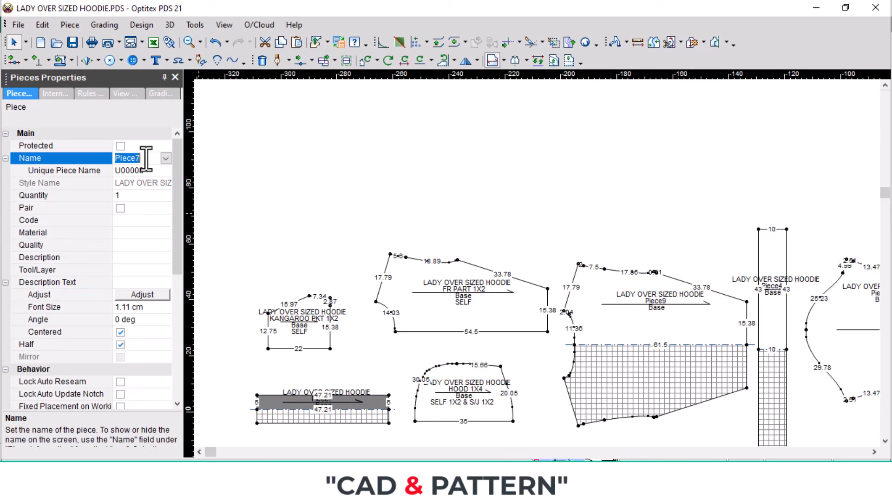
type("HOOD MDL PNL")
key("Return")
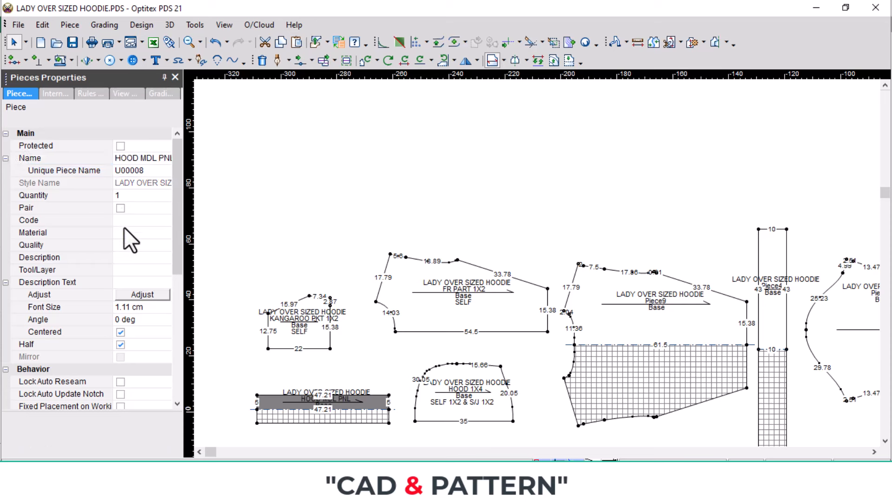
Set the hood middle panel's material to SELF 1X1 7 S/J 1X1 and its adjusted description text to 0.5 cm
left_click(128, 232)
type("SELF 1X1 7 S/J ")
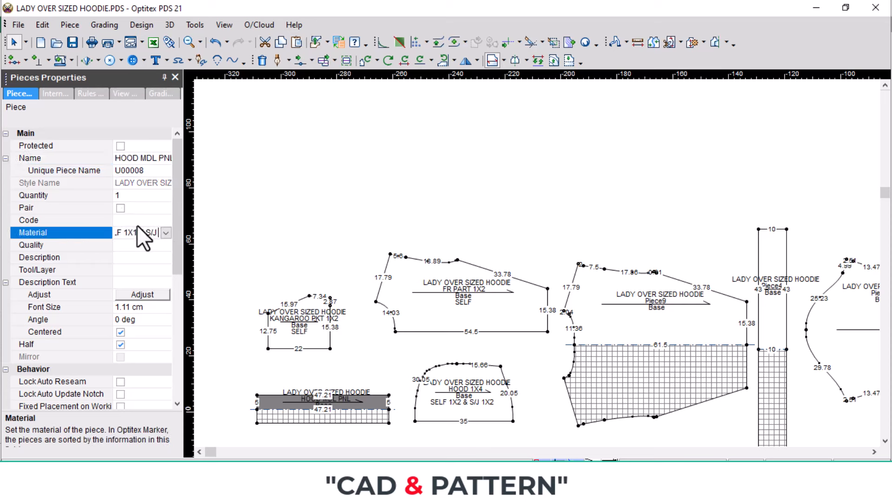
type("1X1")
left_click(145, 295)
left_click(153, 307)
key("BackSpace")
Name the mirrored back piece BK PART 1X1
left_click(632, 320)
left_click(157, 158)
type("BK PA")
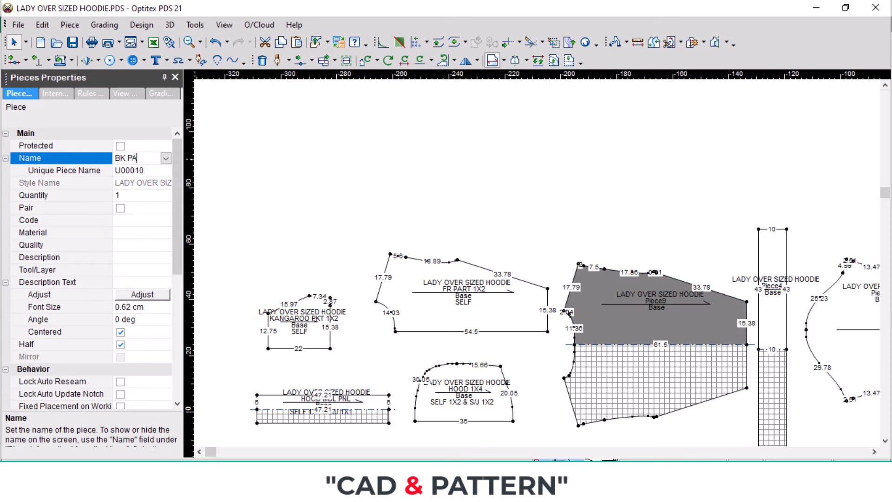
type("RT 1X1")
left_click(308, 144)
Set the back piece's material to SELF and its description font size to 0.5 cm
left_click(139, 232)
type("SELF")
left_click(154, 309)
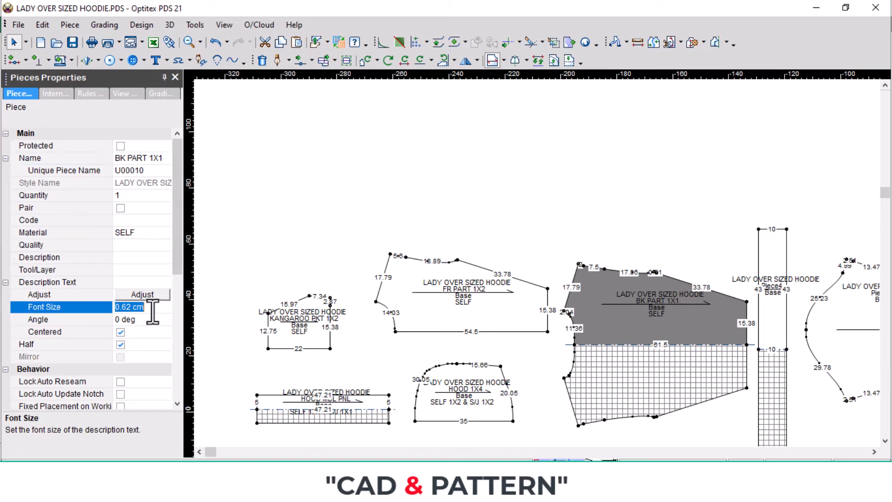
type("0.5")
Name the long bottom band piece BTM 1X1 and set its material to RIB
left_click(765, 330)
left_click(153, 158)
left_click(130, 232)
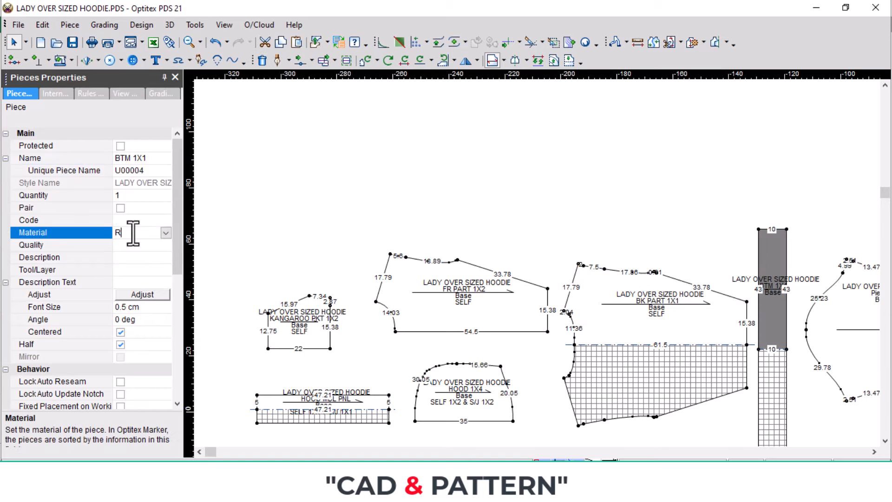
type("RIB")
Name the sleeve piece SLV 1X2 and mark it as a pair
left_click(878, 319)
left_click(150, 158)
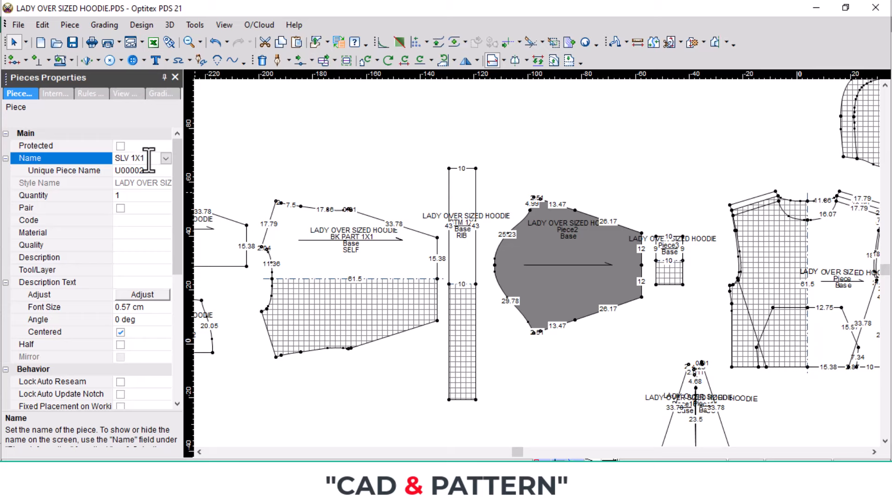
type("2")
left_click(121, 208)
Set the sleeve's material to SELF and its description font size to 0.5 cm
left_click(140, 232)
type("SELF")
left_click(143, 308)
type("0.5")
Label the small cuff piece CUFF 1X2 as a pair, with the material RIB
left_click(677, 250)
left_click(147, 158)
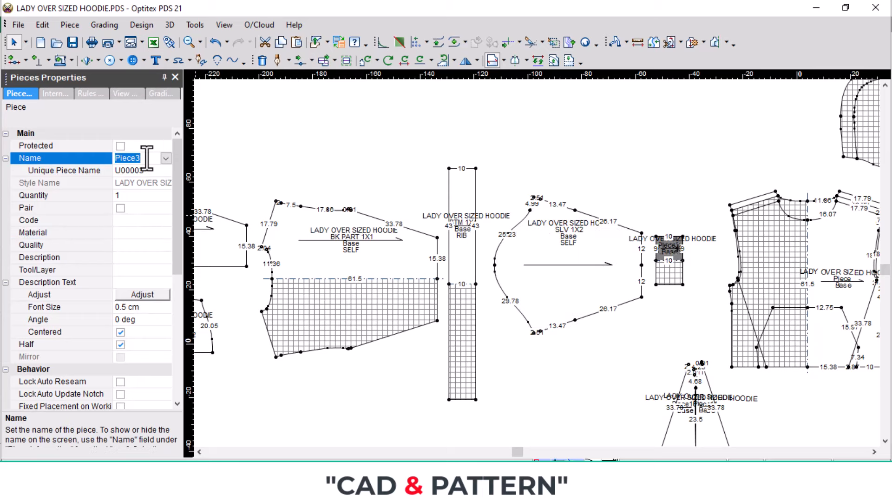
type("1X2")
left_click(120, 208)
left_click(130, 232)
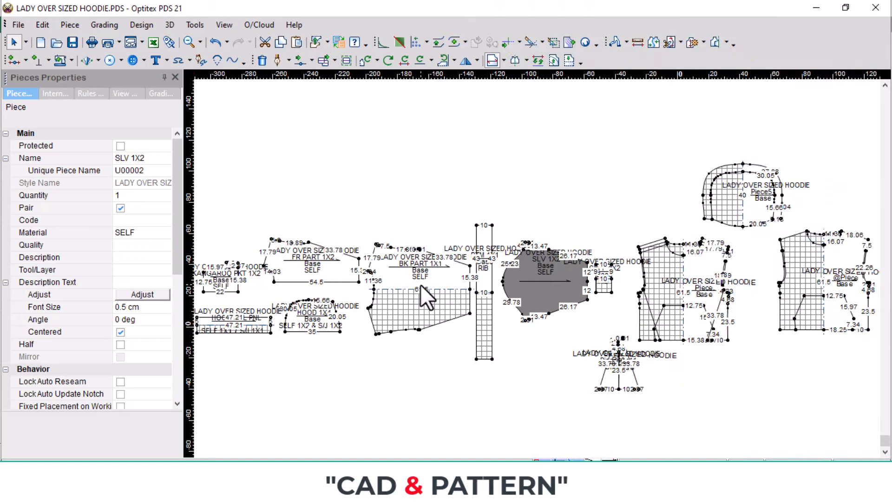
Adjust the sleeve's description text to the piece and set its font size back to 0.5 cm
scroll(542, 270, "up", 3)
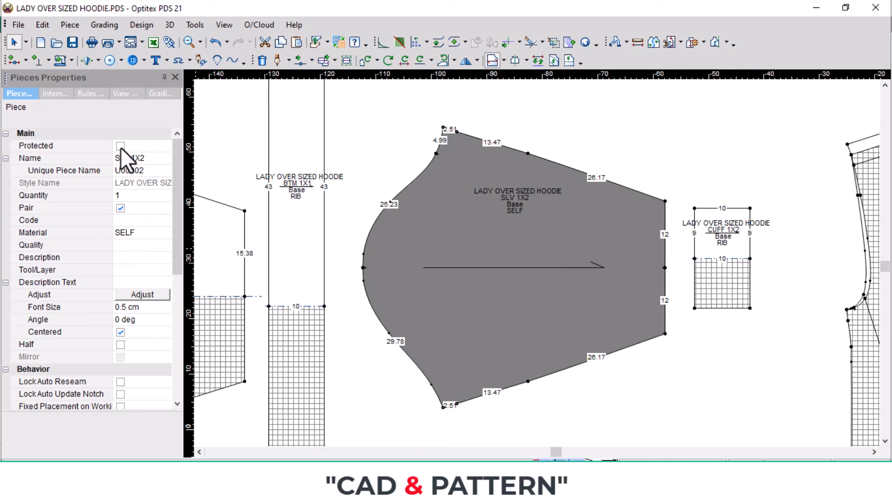
left_click(144, 293)
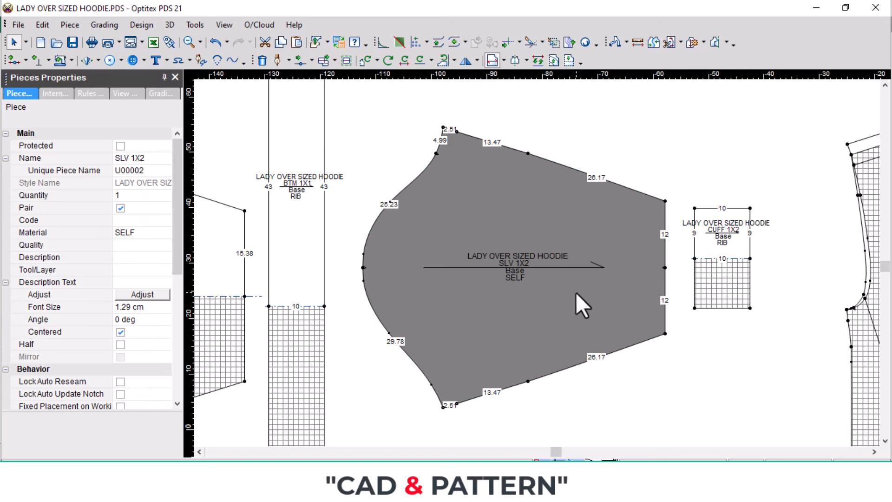
left_click(158, 308)
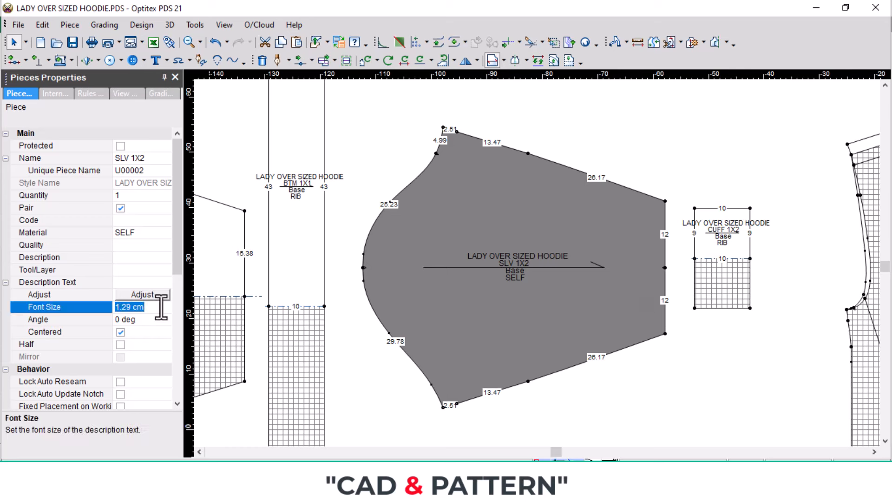
key("Return")
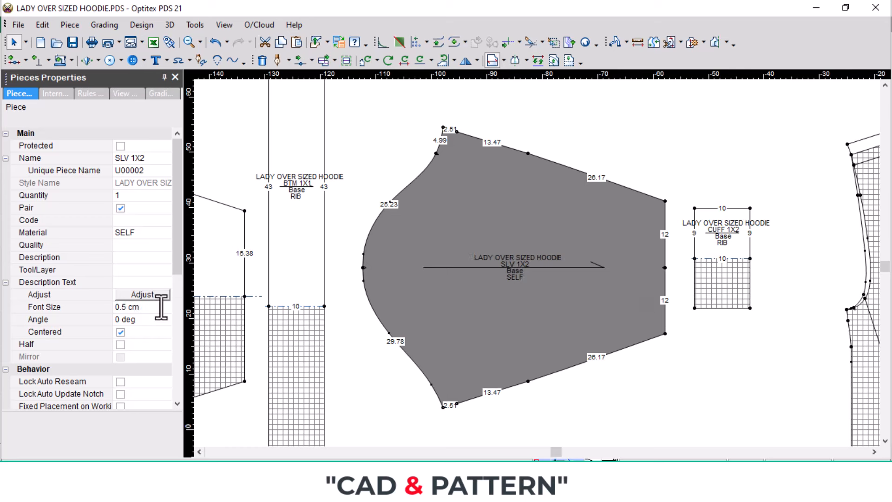
Check the names, pair settings and materials of the cuff, back, front, hood, middle panel and pocket pieces
left_click(730, 247)
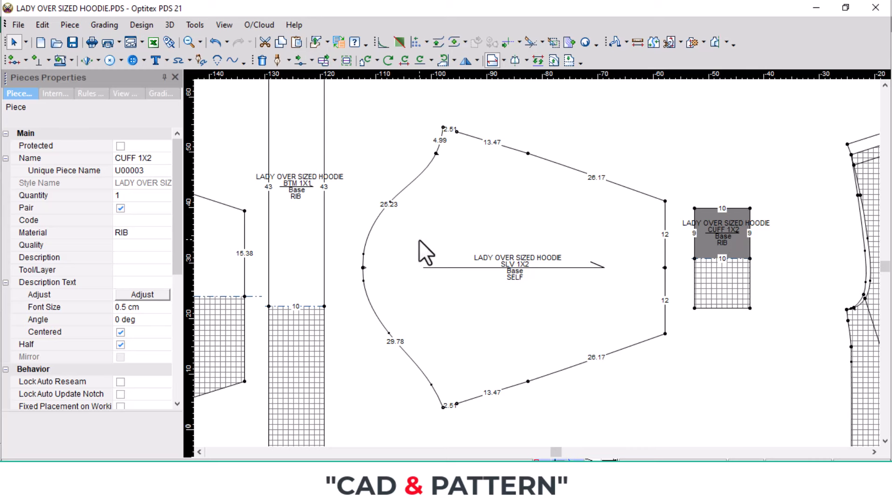
scroll(372, 283, "down", 2)
left_click(418, 260)
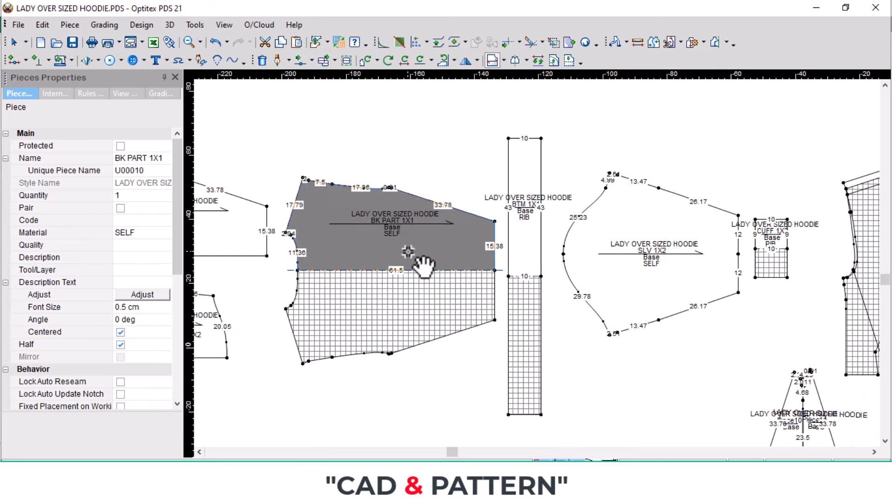
left_click(241, 238)
scroll(439, 284, "down", 2)
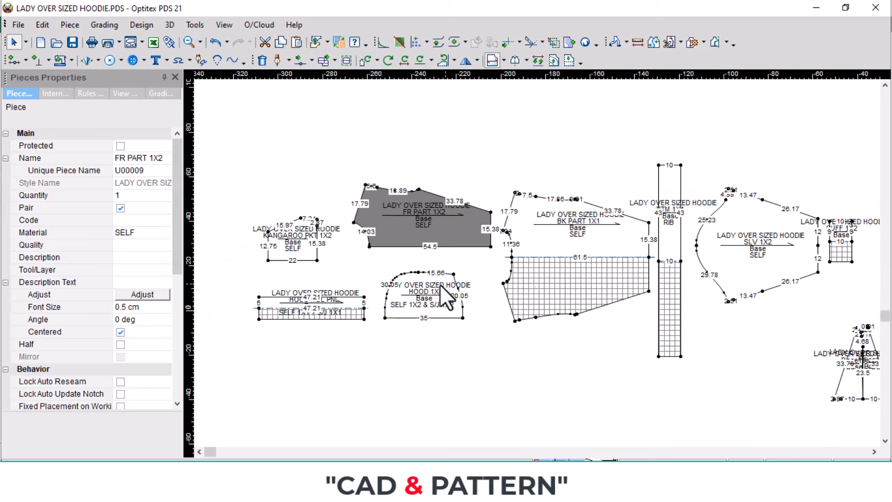
left_click(442, 311)
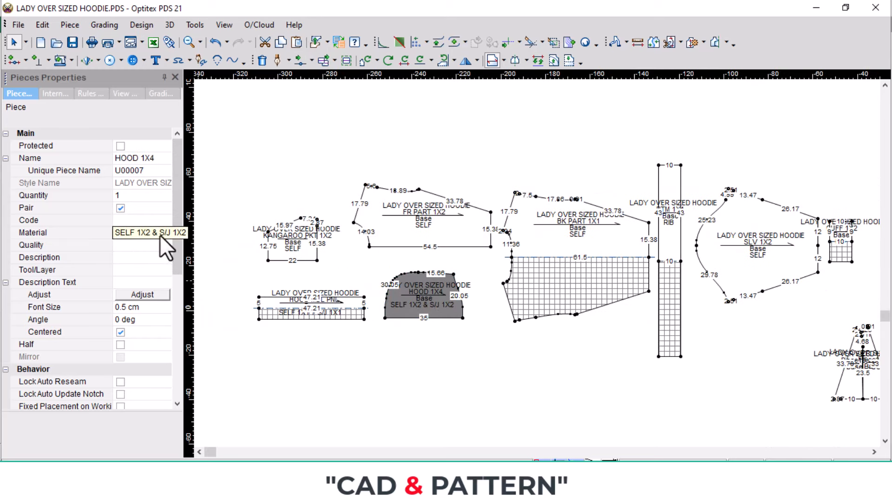
left_click(273, 304)
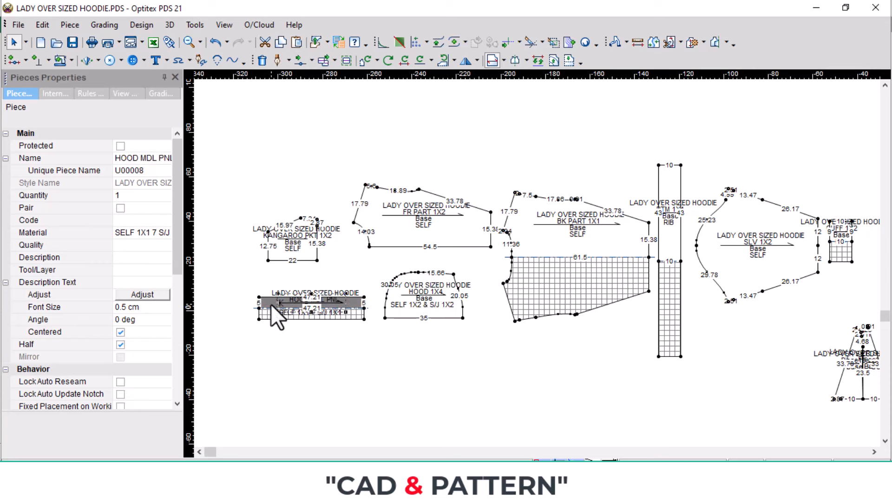
left_click(307, 256)
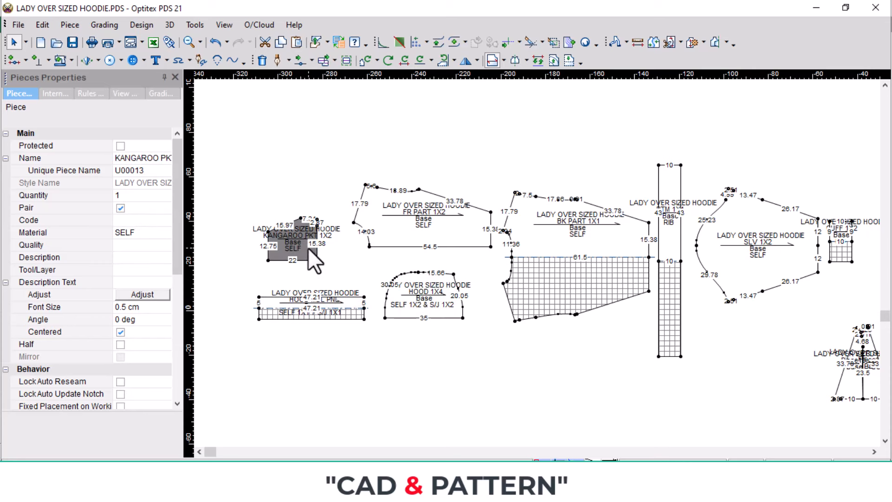
scroll(695, 299, "down", 2)
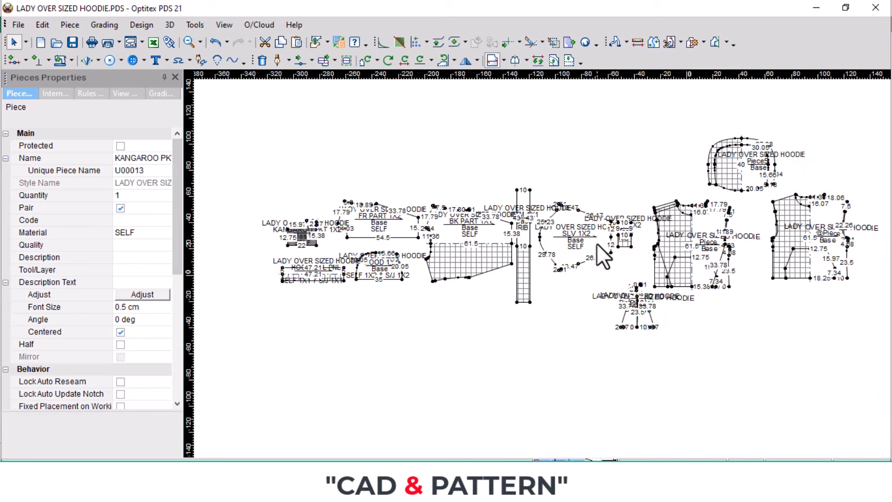
scroll(538, 260, "up", 1)
scroll(498, 266, "down", 1)
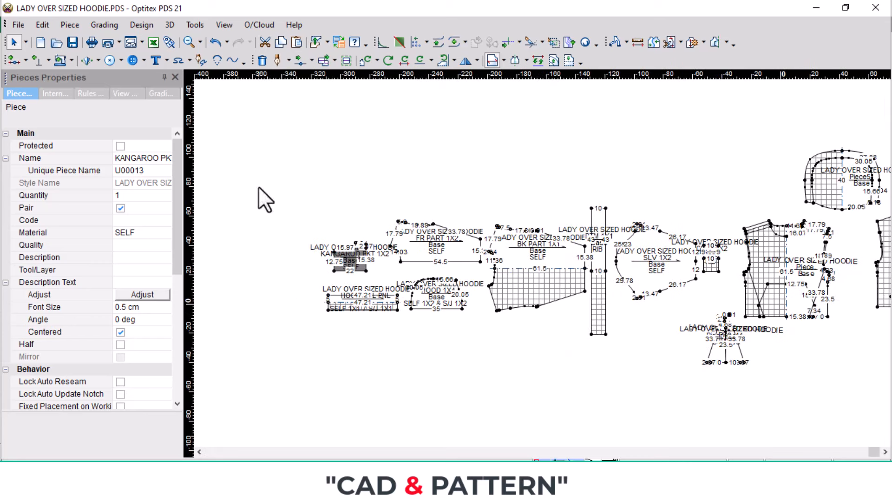
Rename the base size to S in the Sizes Table
left_click(104, 24)
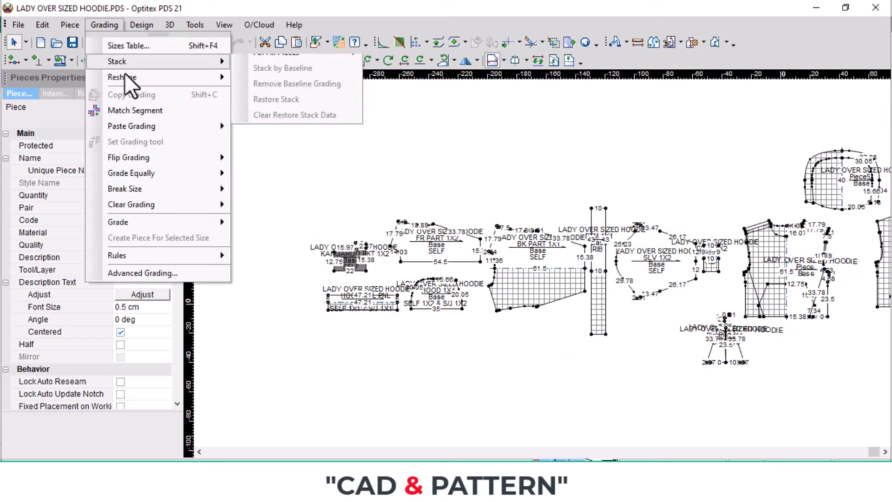
left_click(124, 49)
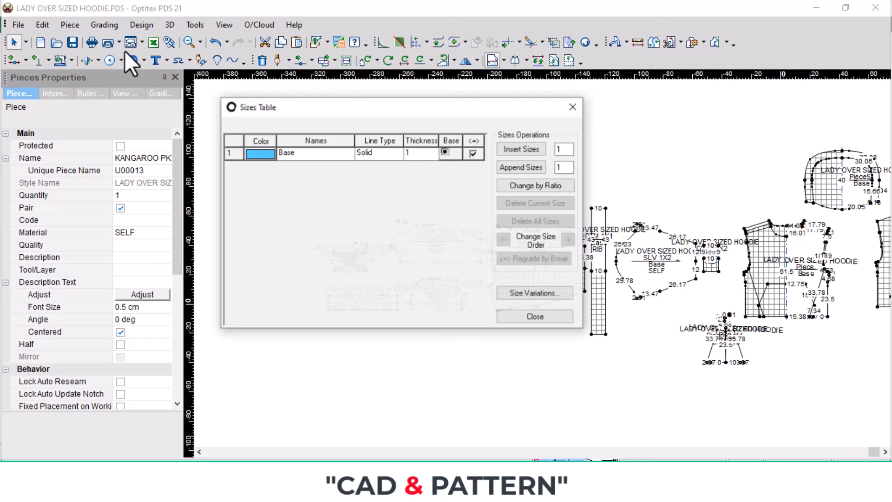
double_click(333, 152)
type("S")
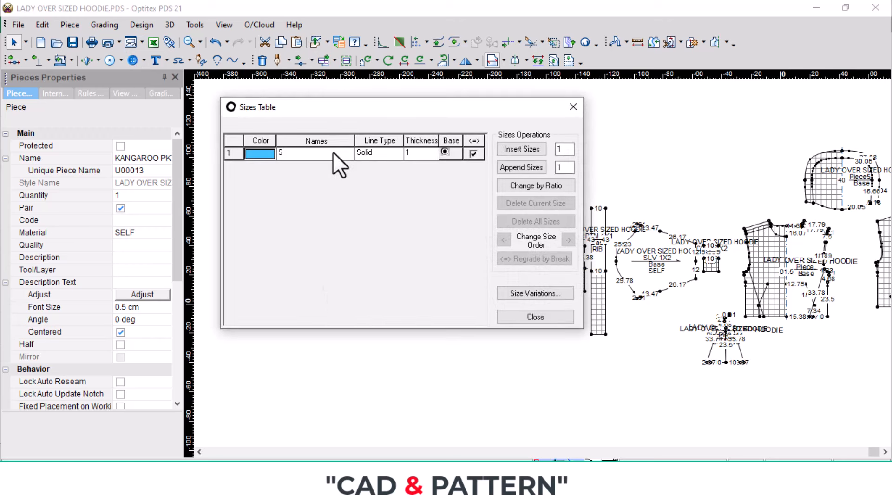
key("Tab")
left_click(563, 109)
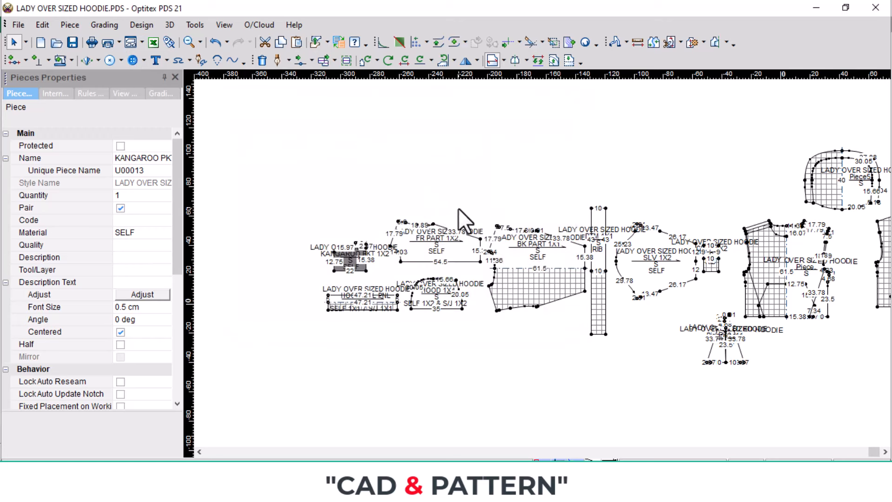
Apply a basic seam width of 0.8 to all pieces on the working area
left_click(73, 58)
left_click(93, 84)
type(".")
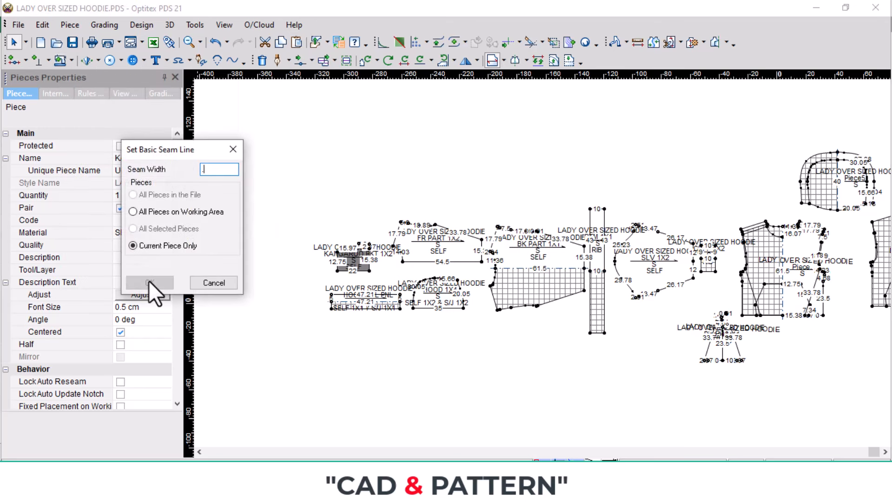
type("8")
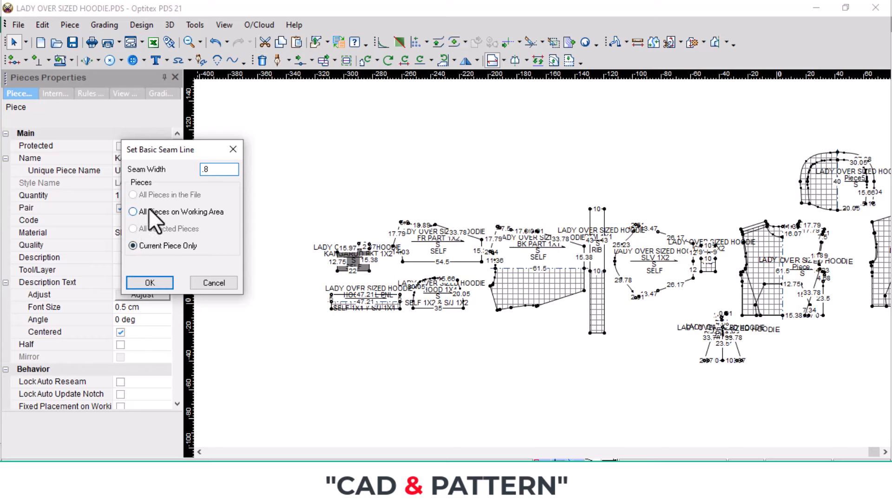
left_click(149, 208)
left_click(160, 280)
Set the seam width of the kangaroo pocket's 22 cm edge to 0.5
scroll(374, 270, "up", 5)
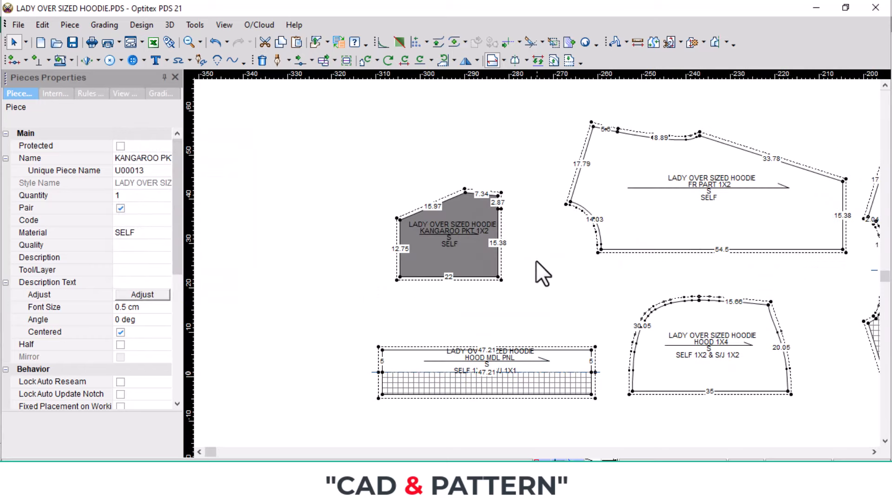
scroll(524, 267, "up", 2)
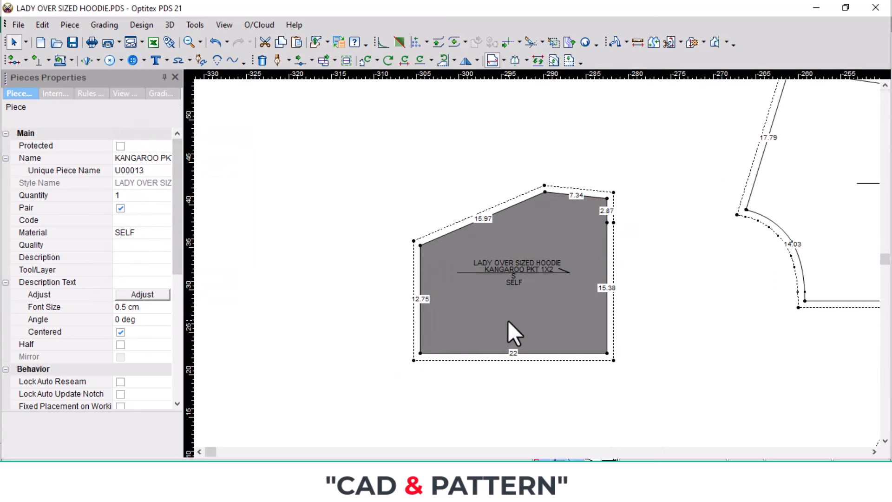
key("s")
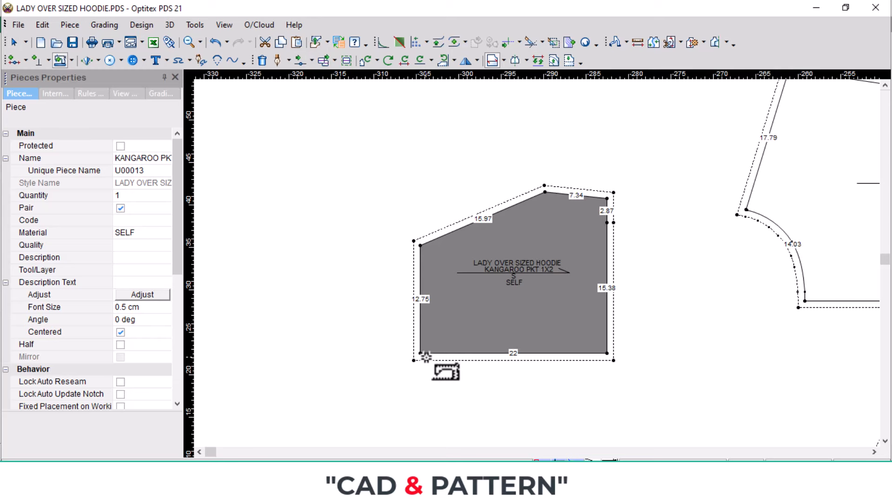
left_click_drag(607, 353, 421, 353)
type(".5")
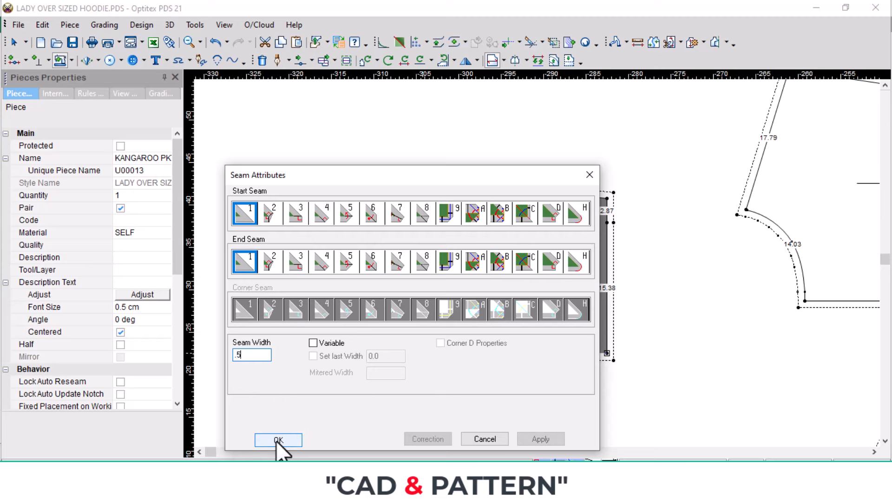
left_click(278, 440)
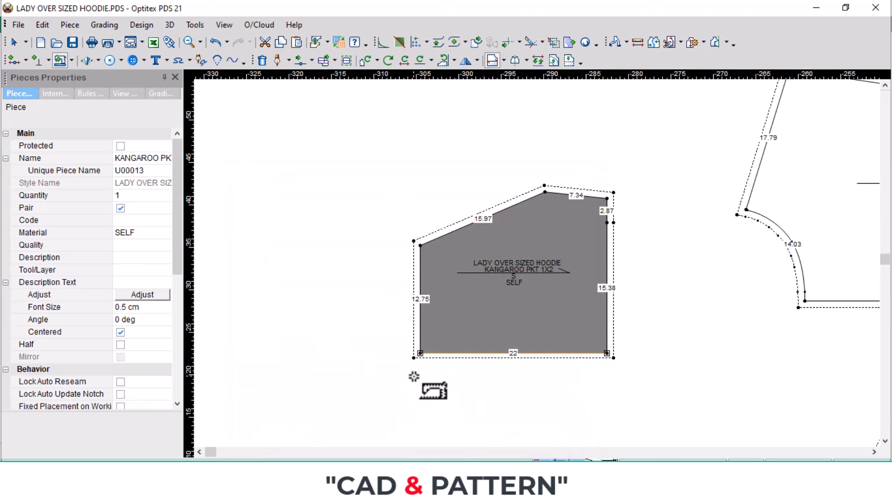
Set the pocket's 12.75, 15.97 and 7.34 cm edges to seam width 1.5, then the slanted edge to 2.2 with start type 5, end type 6
left_click_drag(419, 354, 607, 198)
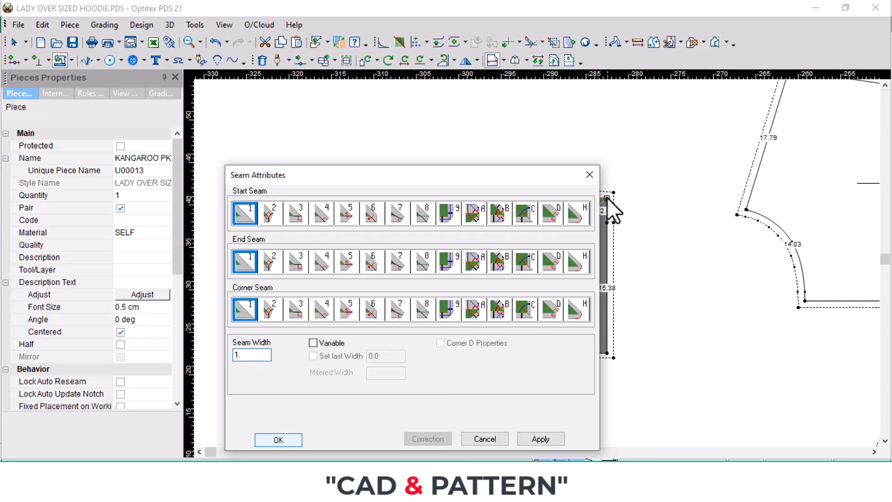
type("5")
key("Return")
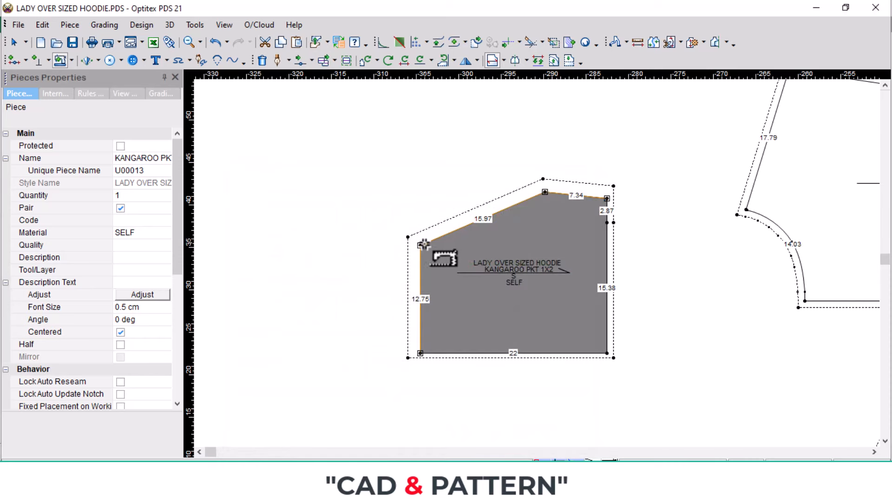
left_click_drag(424, 244, 545, 194)
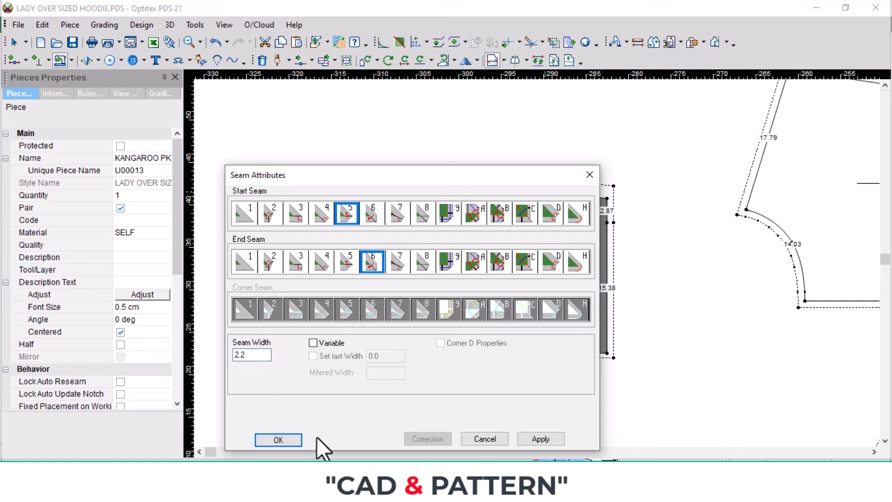
left_click(279, 439)
Set the seam width of the front part's straight 54.5 cm edge to 0.5
scroll(590, 302, "down", 2)
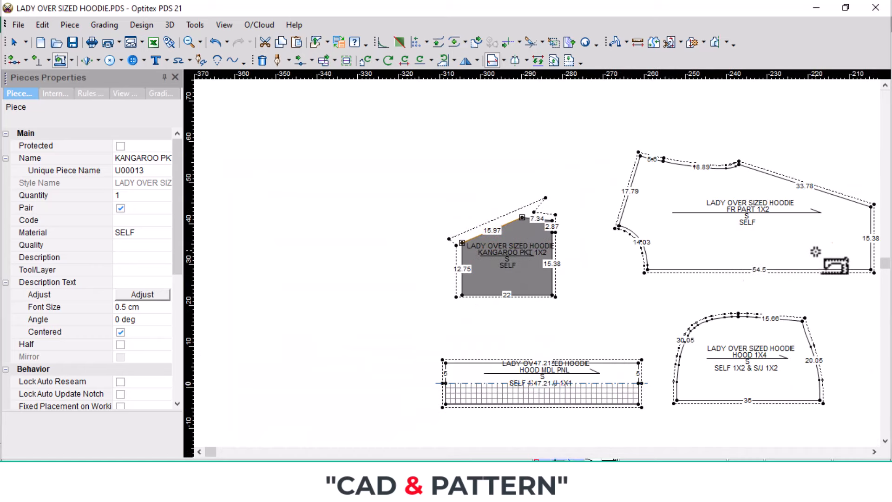
scroll(827, 258, "down", 1)
scroll(536, 263, "up", 3)
left_click(632, 258)
scroll(318, 265, "down", 2)
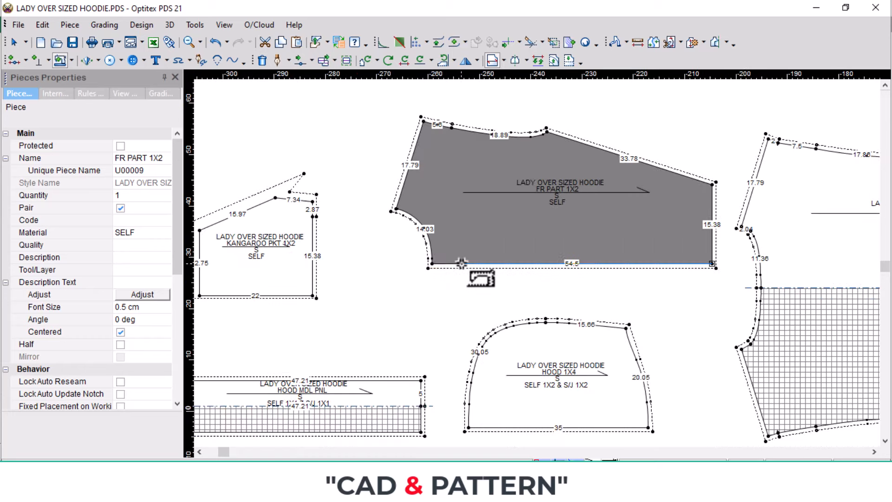
left_click(461, 263)
type(".")
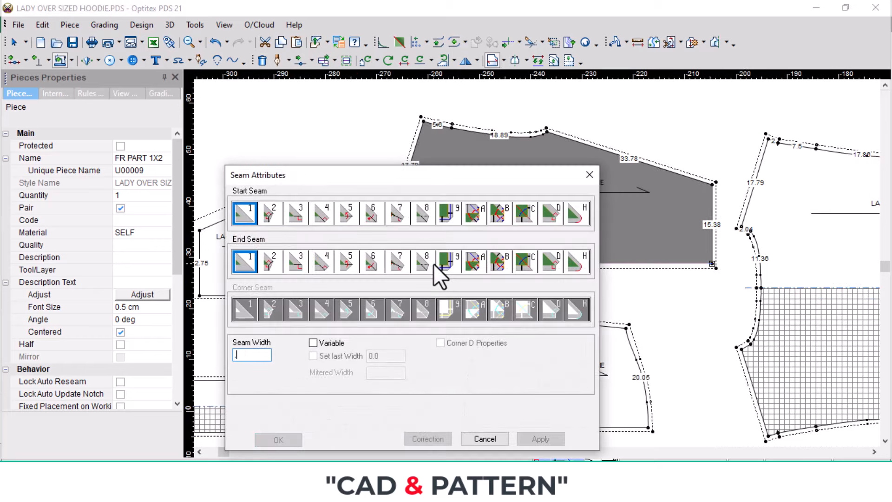
type("5")
key("Return")
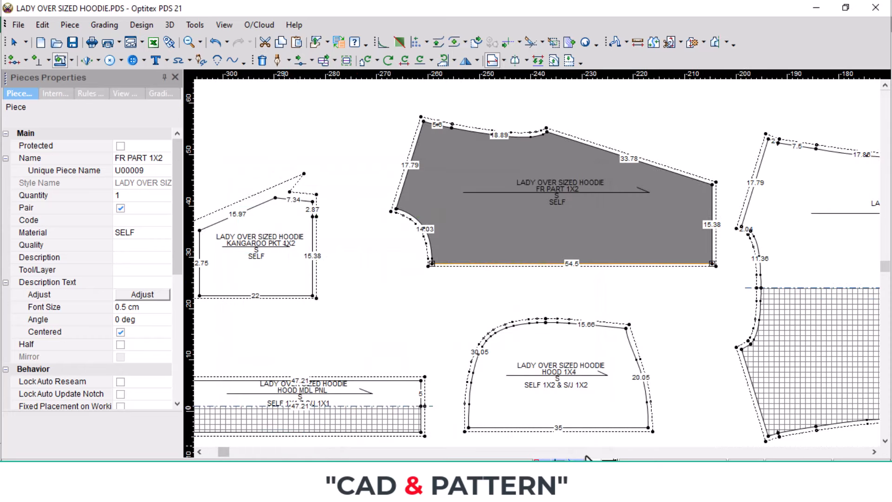
Leave the seam tool and place notches at both ends of the bottom rib's fold line
scroll(644, 365, "down", 2)
scroll(786, 211, "up", 2)
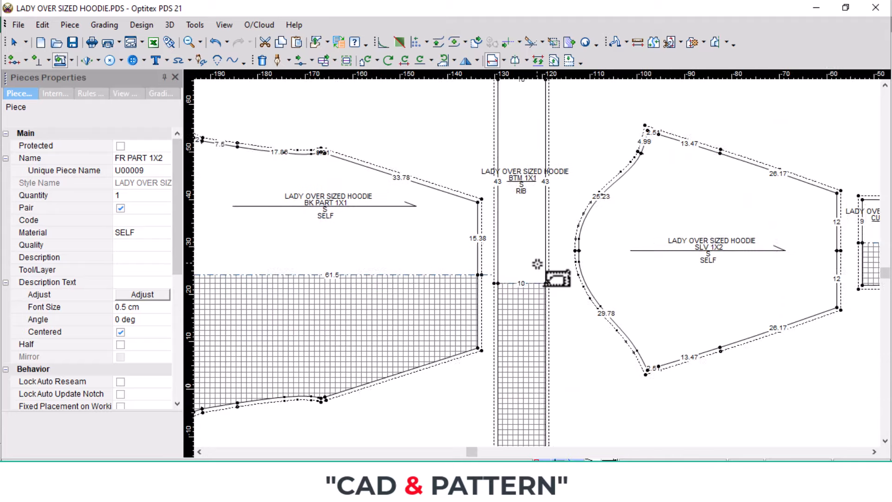
scroll(537, 264, "up", 1)
scroll(658, 263, "down", 2)
scroll(700, 251, "up", 3)
scroll(323, 261, "down", 2)
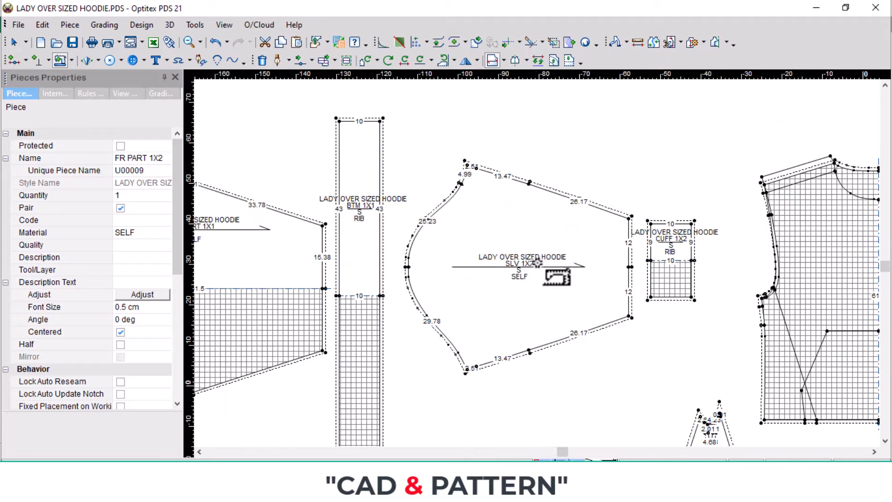
scroll(537, 264, "down", 1)
right_click(308, 157)
left_click(361, 167)
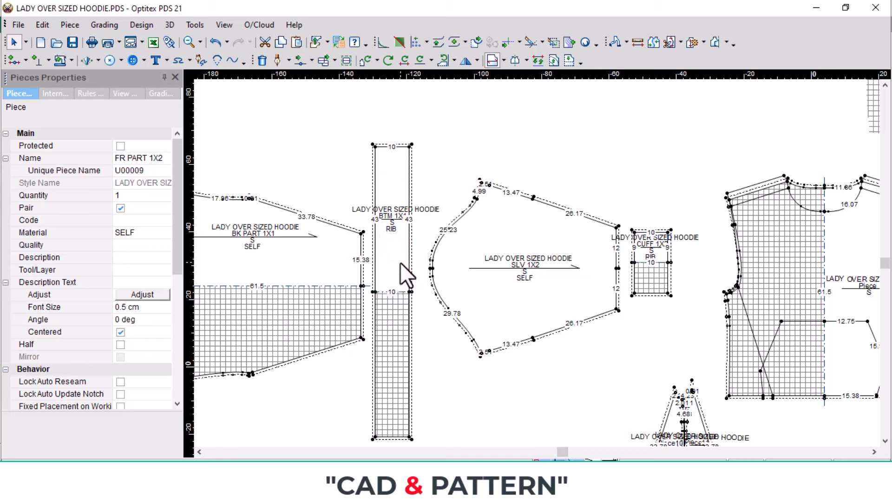
key("n")
scroll(413, 273, "up", 3)
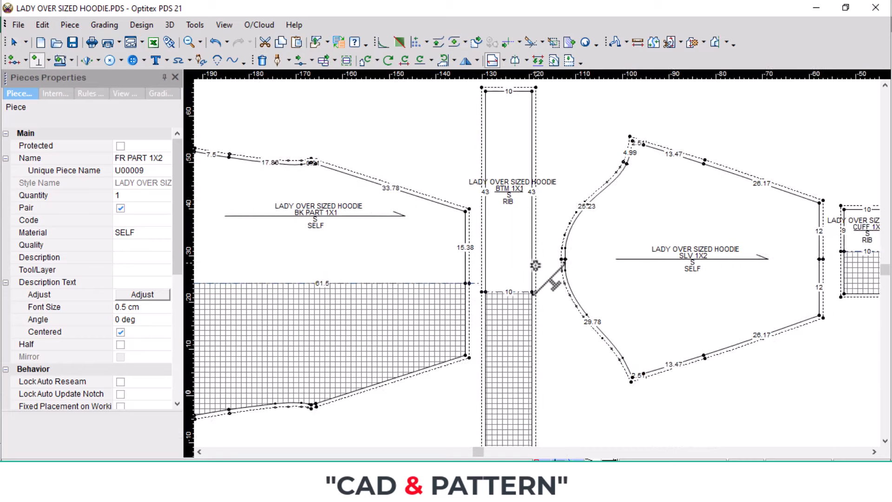
left_click(537, 283)
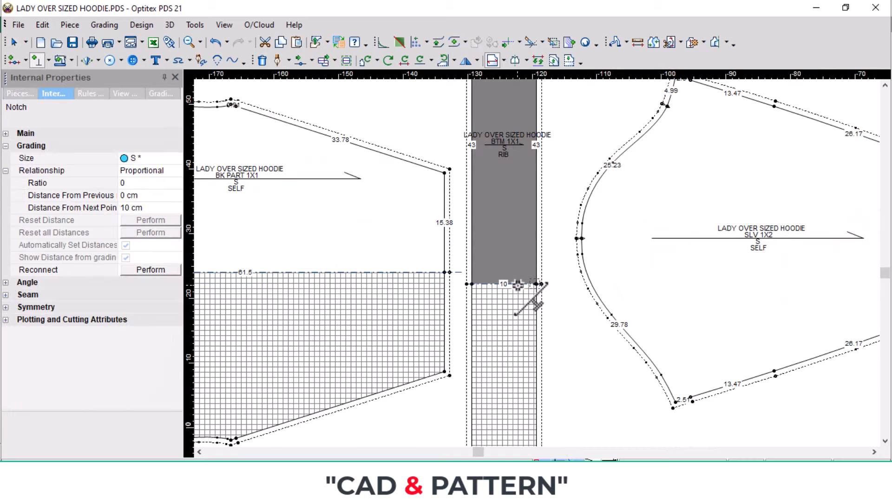
left_click(470, 283)
Add a notch at proportion 0.5 along the bottom rib's long edge facing the sleeve
left_click(537, 149)
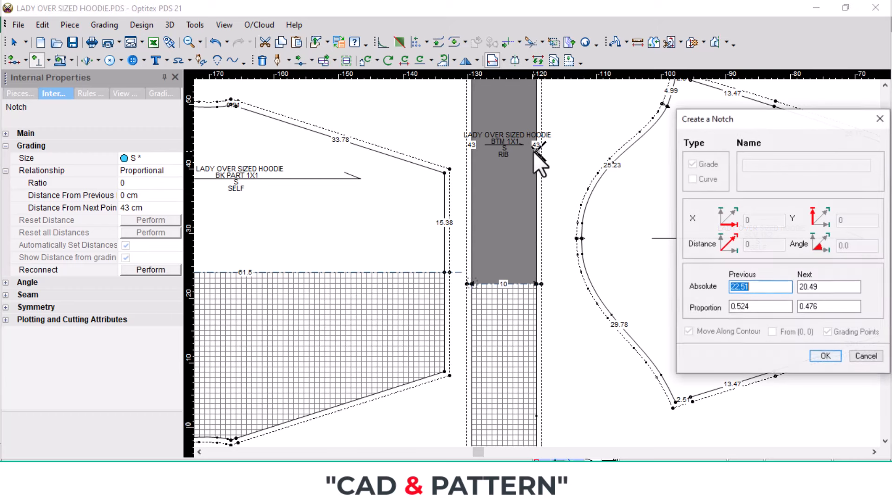
double_click(829, 306)
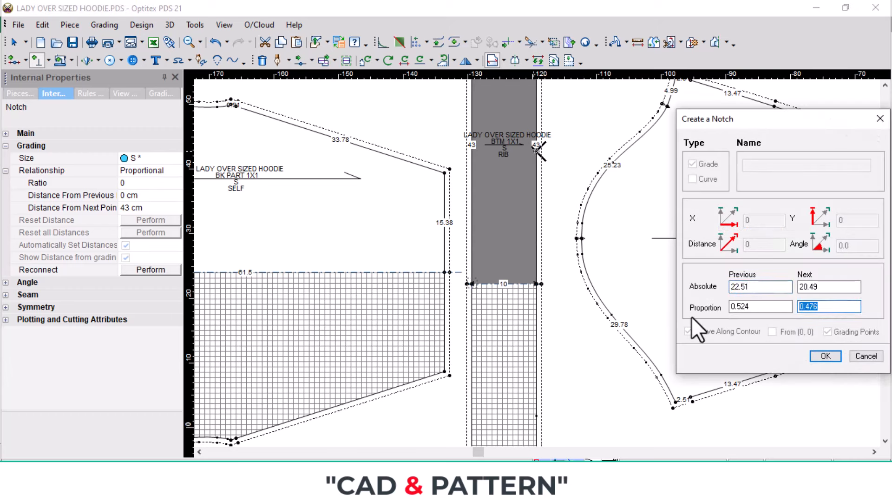
type(".5")
left_click(826, 356)
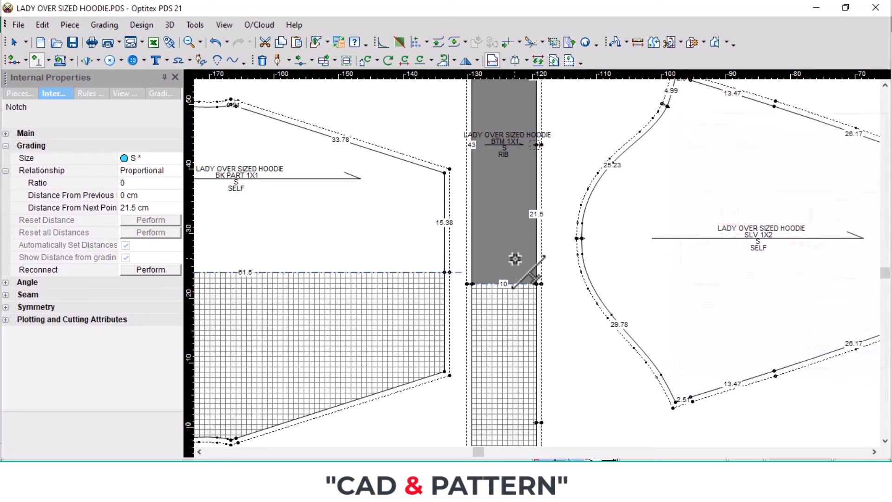
Add a notch at proportion 0.5 along the bottom rib's long edge facing the back part
left_click(469, 164)
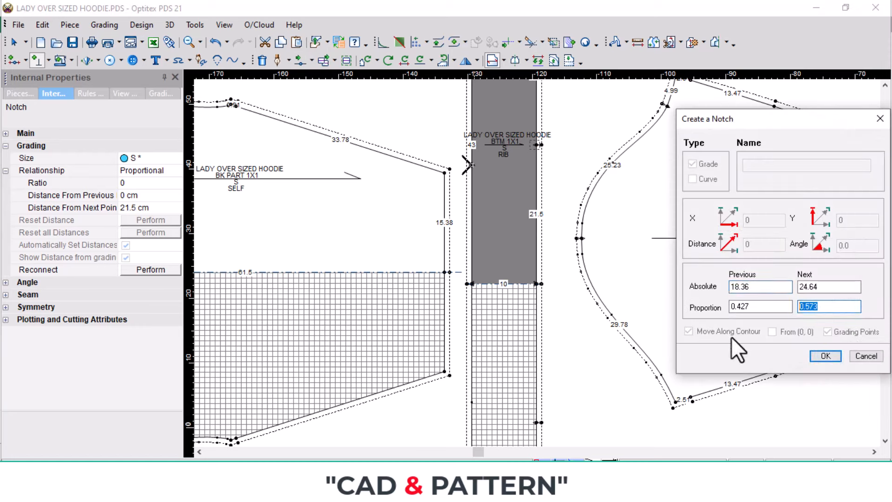
key("BackSpace")
key("BackSpace")
key("BackSpace")
key("BackSpace")
key("BackSpace")
type(".5")
key("Return")
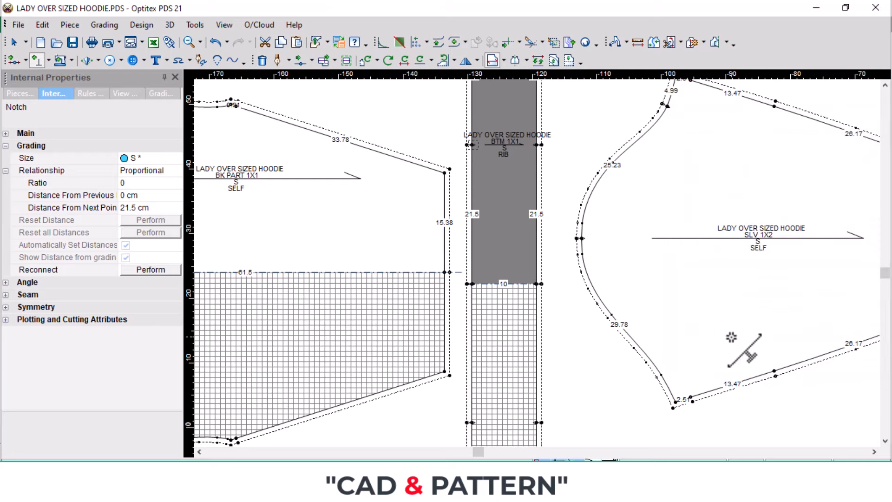
Place a notch at the centre of the back part's neckline, on the fold line
scroll(544, 256, "down", 3)
scroll(548, 266, "up", 2)
scroll(547, 265, "up", 1)
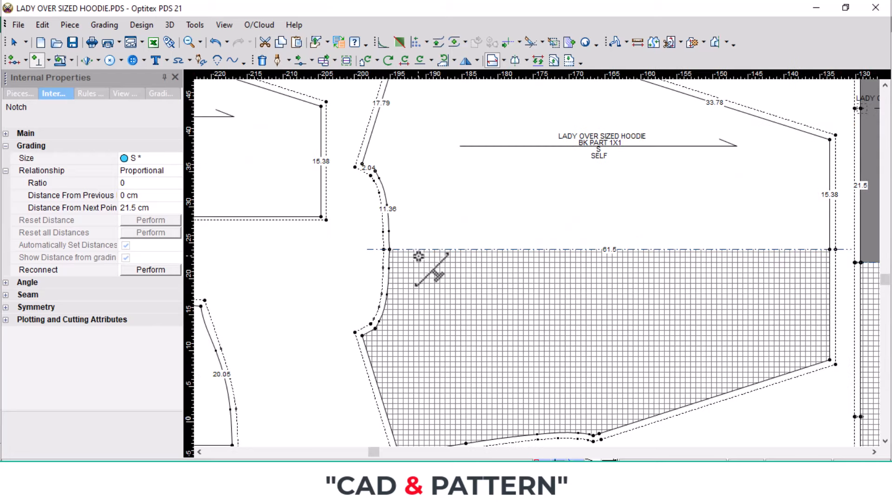
left_click(389, 250)
Place a notch on the hood's upper curve at the point between the 30.05 and 15.66 cm segments
scroll(382, 243, "down", 2)
scroll(467, 244, "up", 2)
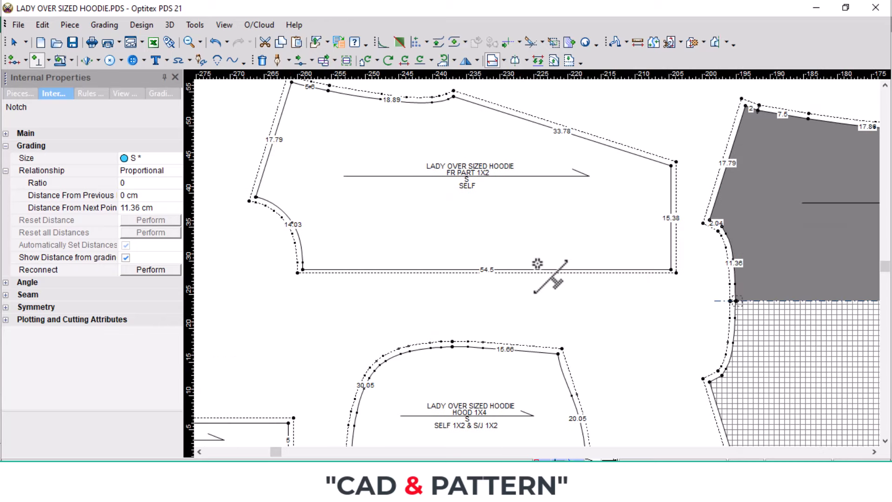
scroll(534, 258, "down", 2)
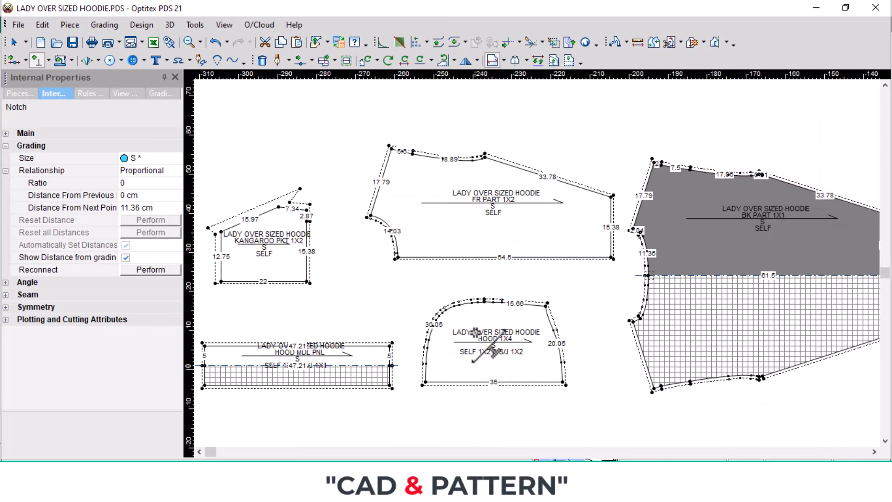
left_click(485, 301)
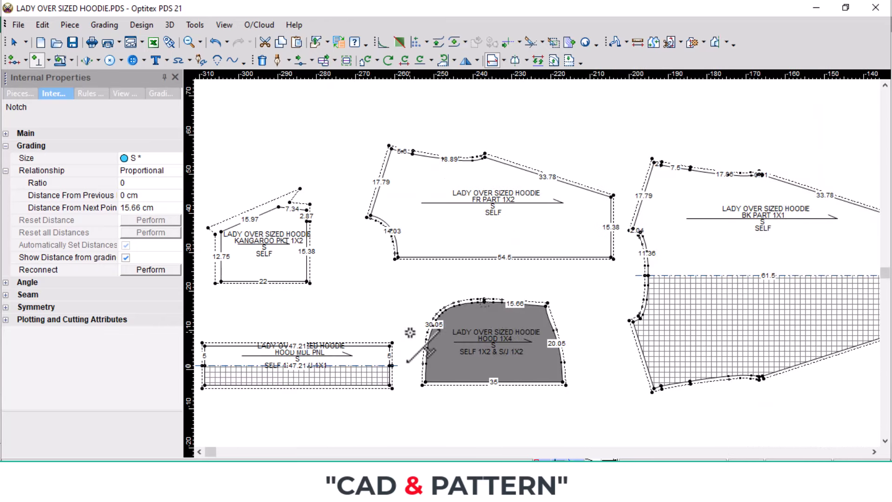
Add a notch on the hood middle panel's long edge, 15.66 cm from the next point
scroll(358, 368, "up", 2)
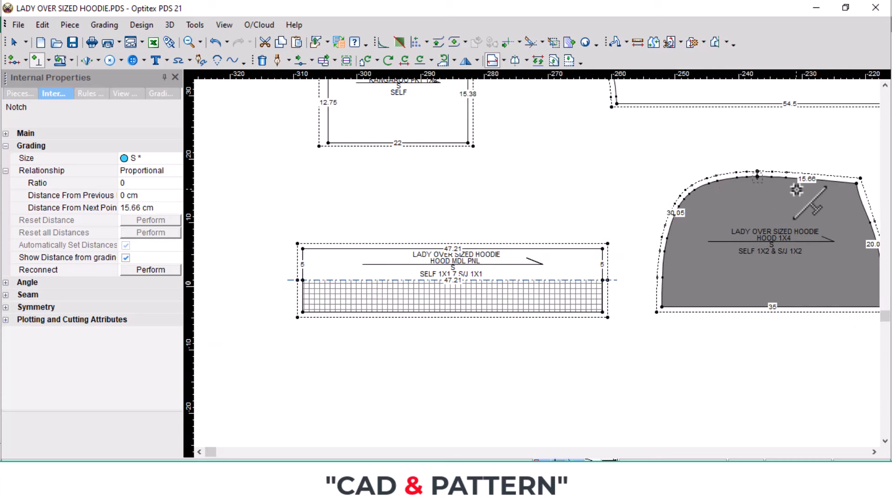
left_click(541, 248)
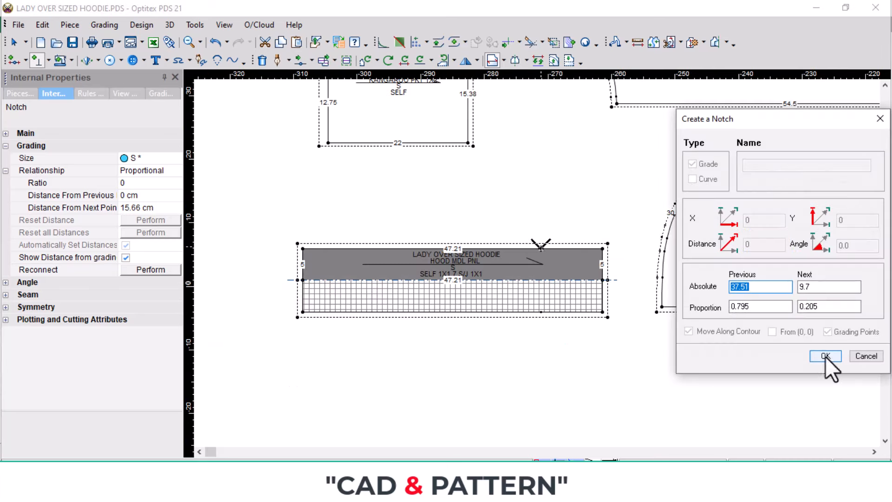
key("Tab")
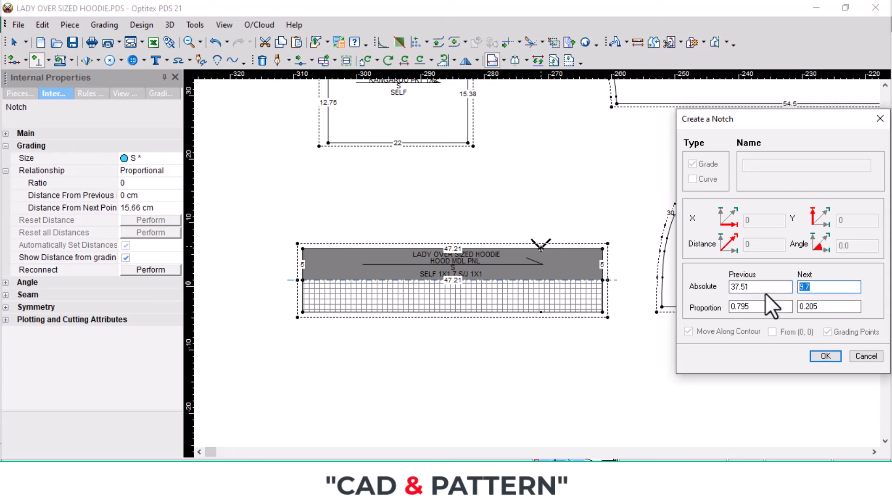
type("15.66")
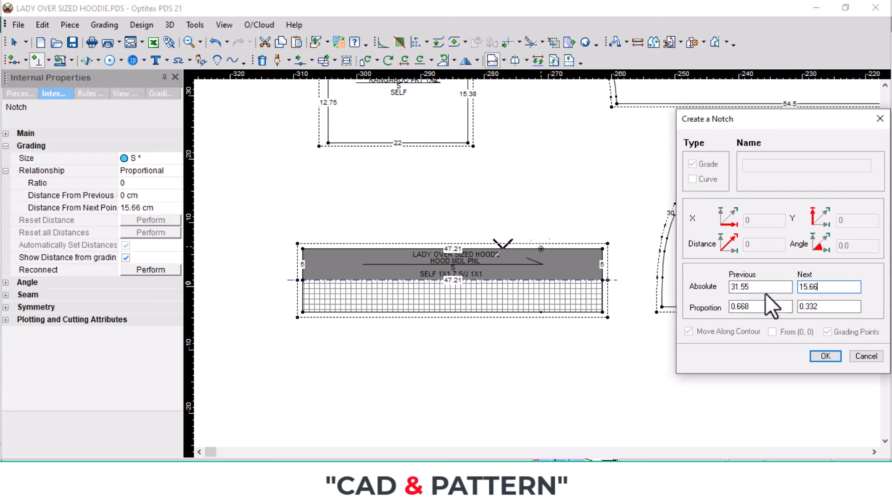
key("Return")
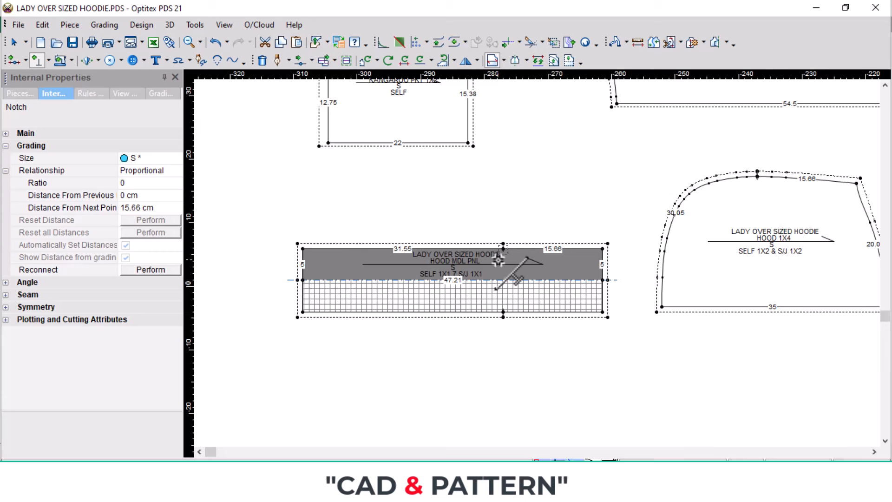
Move the hood middle panel's notch by -0.5 in X along the long edge
key("i")
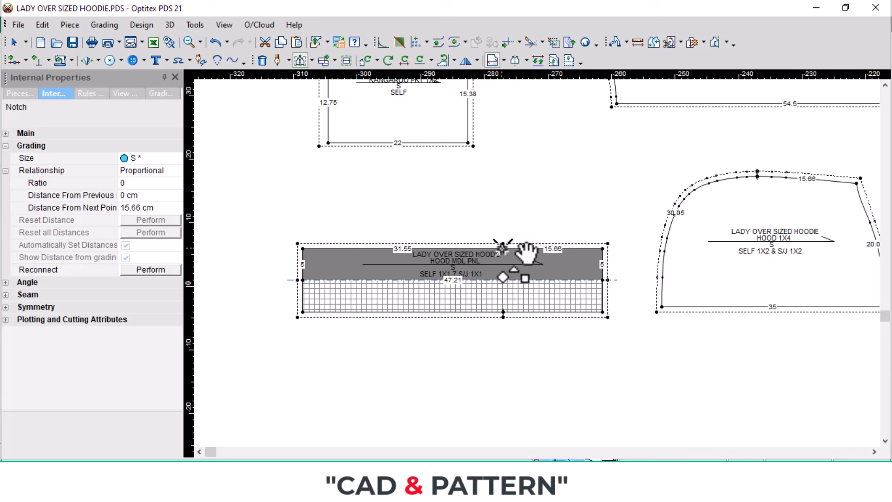
left_click(503, 246)
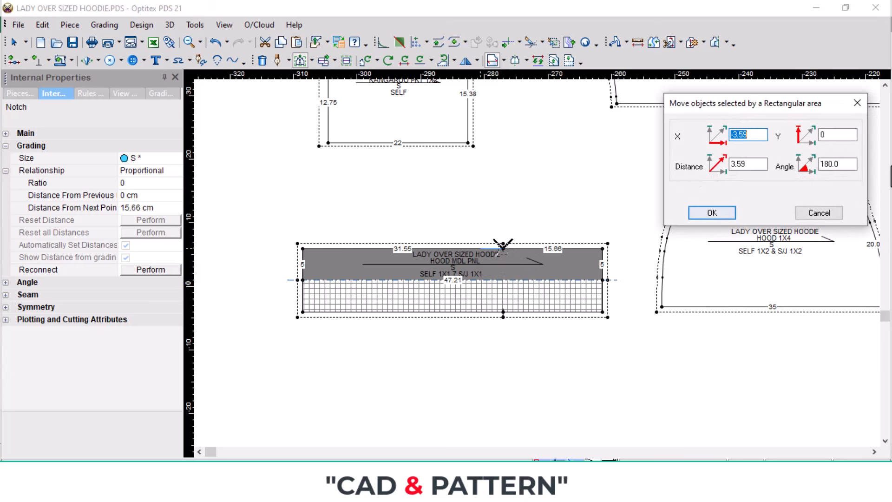
key("BackSpace")
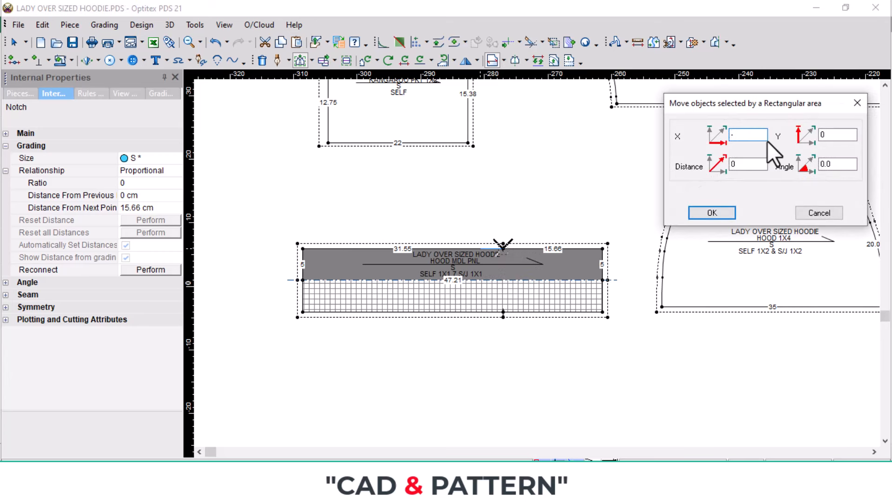
type("-.5")
key("Return")
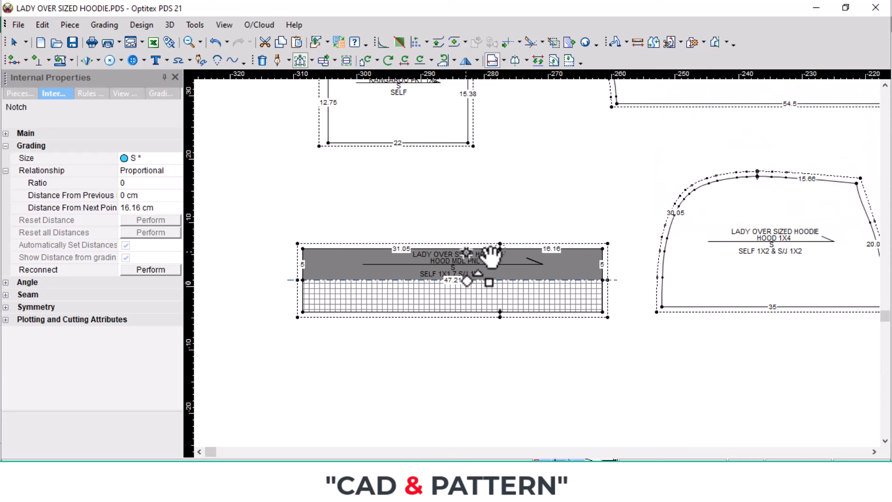
Look over the notched pieces around the hood middle panel, return to the selection tool and clear the notch selection
scroll(705, 284, "down", 3)
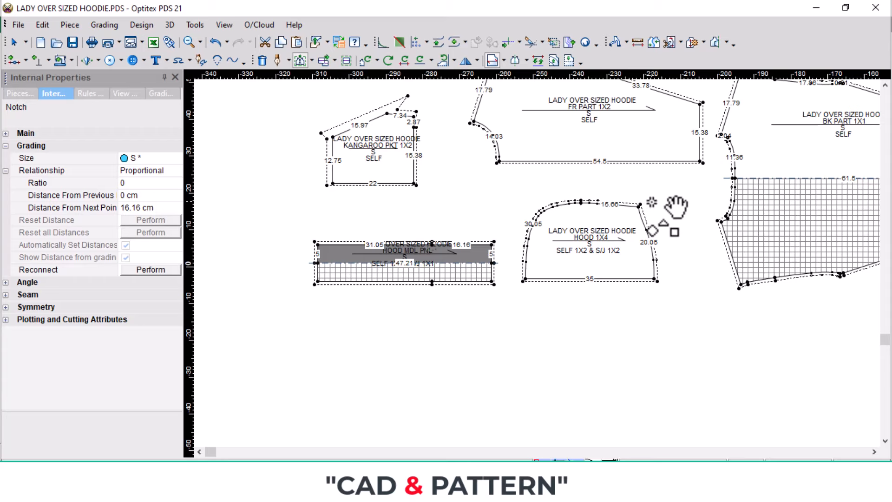
scroll(648, 203, "down", 3)
scroll(557, 260, "up", 2)
scroll(535, 281, "up", 2)
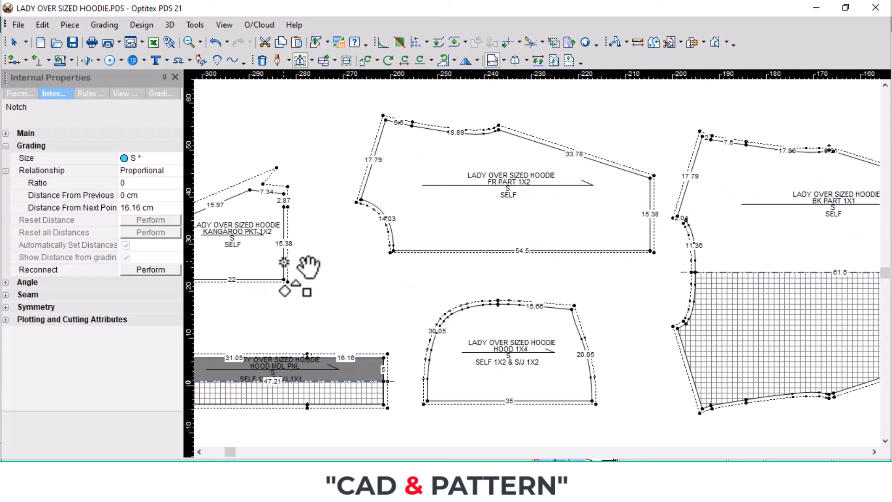
scroll(815, 272, "down", 2)
scroll(804, 267, "down", 2)
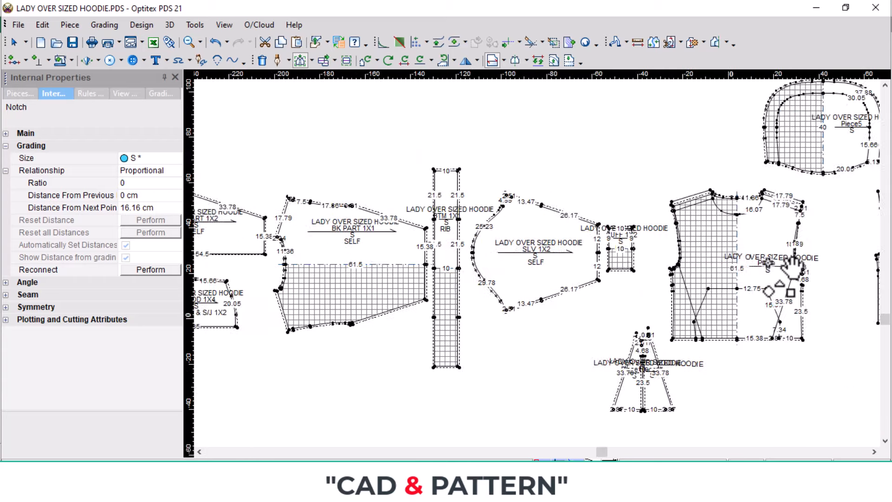
scroll(760, 229, "up", 1)
right_click(580, 160)
left_click(622, 166)
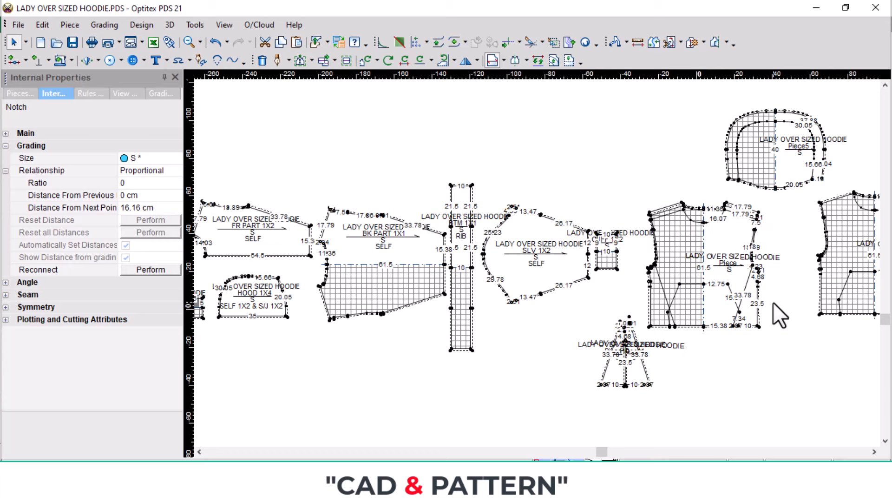
left_click_drag(623, 308, 554, 361)
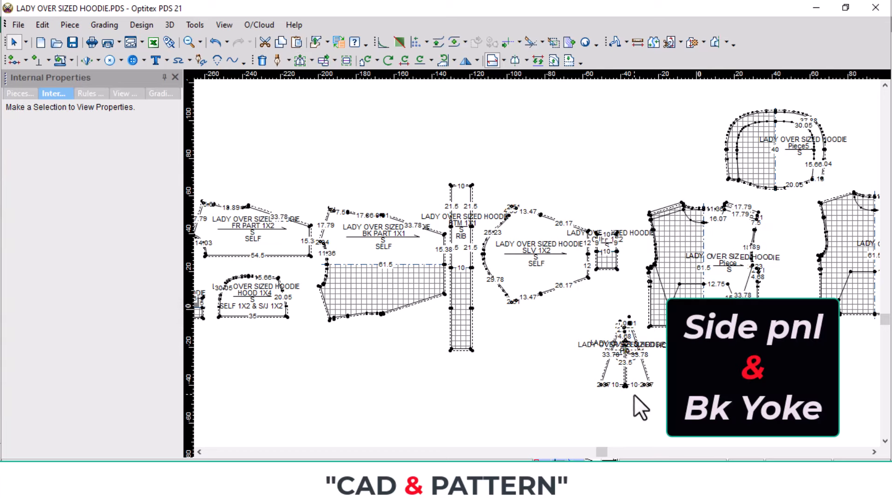
Examine the side panel pieces and the complete row of labelled hoodie pieces, from the kangaroo pocket to the cuff
scroll(536, 264, "up", 3)
scroll(533, 278, "down", 4)
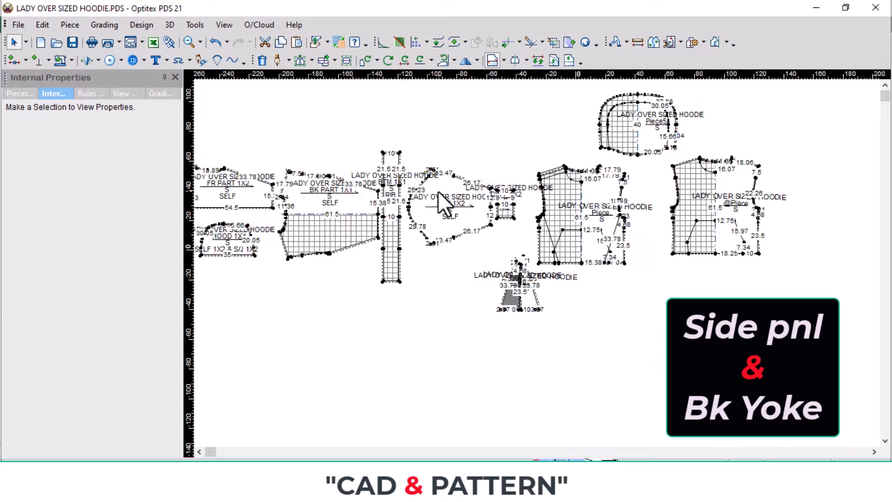
scroll(541, 279, "up", 3)
scroll(542, 277, "down", 3)
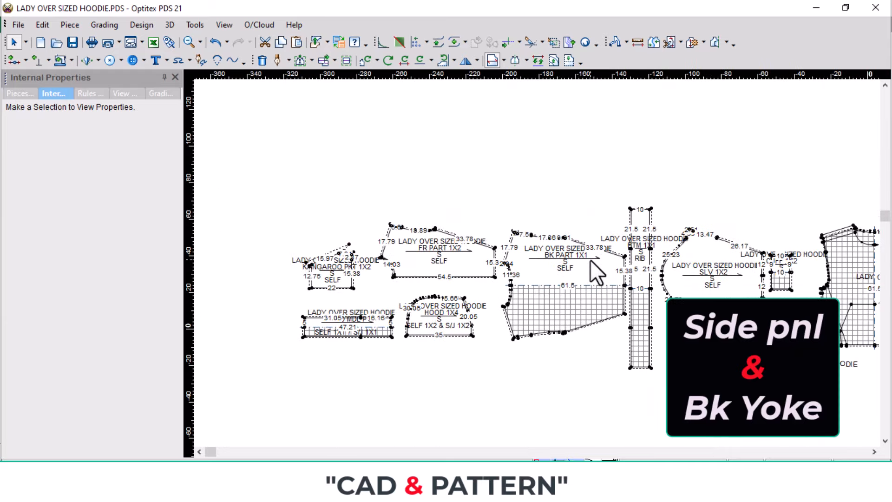
scroll(537, 263, "up", 3)
scroll(544, 269, "down", 2)
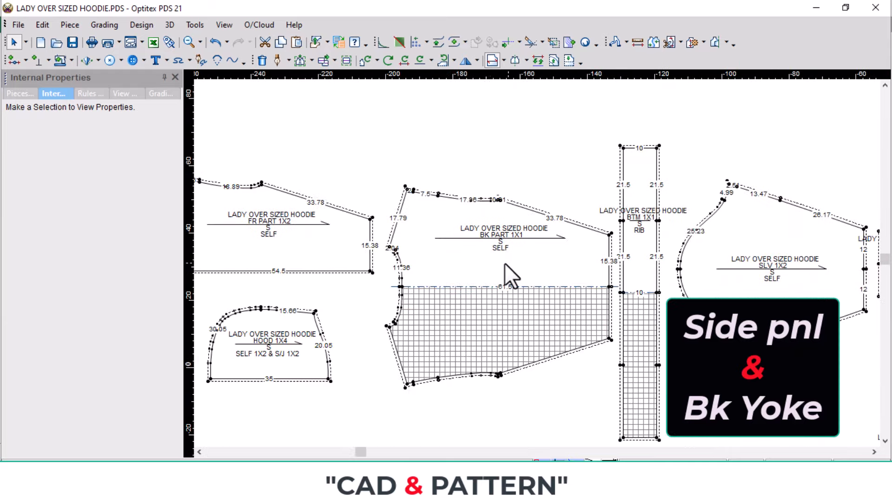
scroll(468, 263, "down", 1)
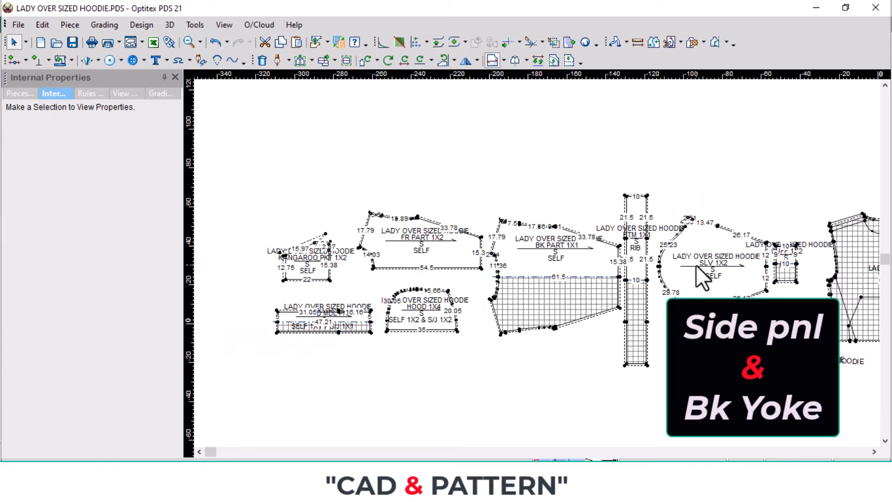
scroll(698, 265, "up", 1)
scroll(520, 263, "down", 2)
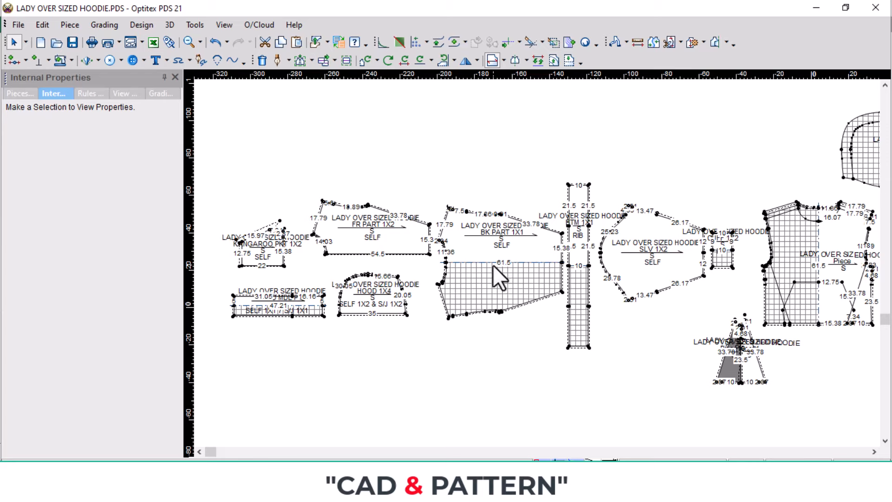
scroll(604, 298, "down", 2)
scroll(446, 251, "down", 1)
scroll(507, 247, "up", 1)
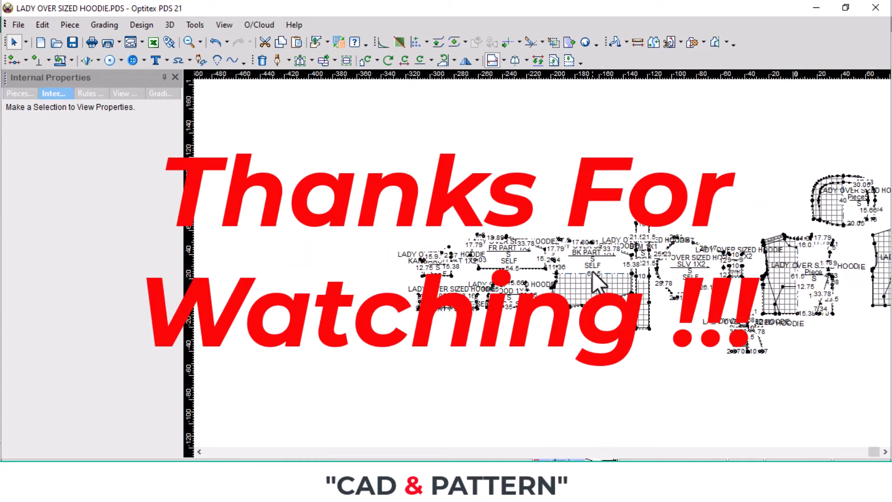